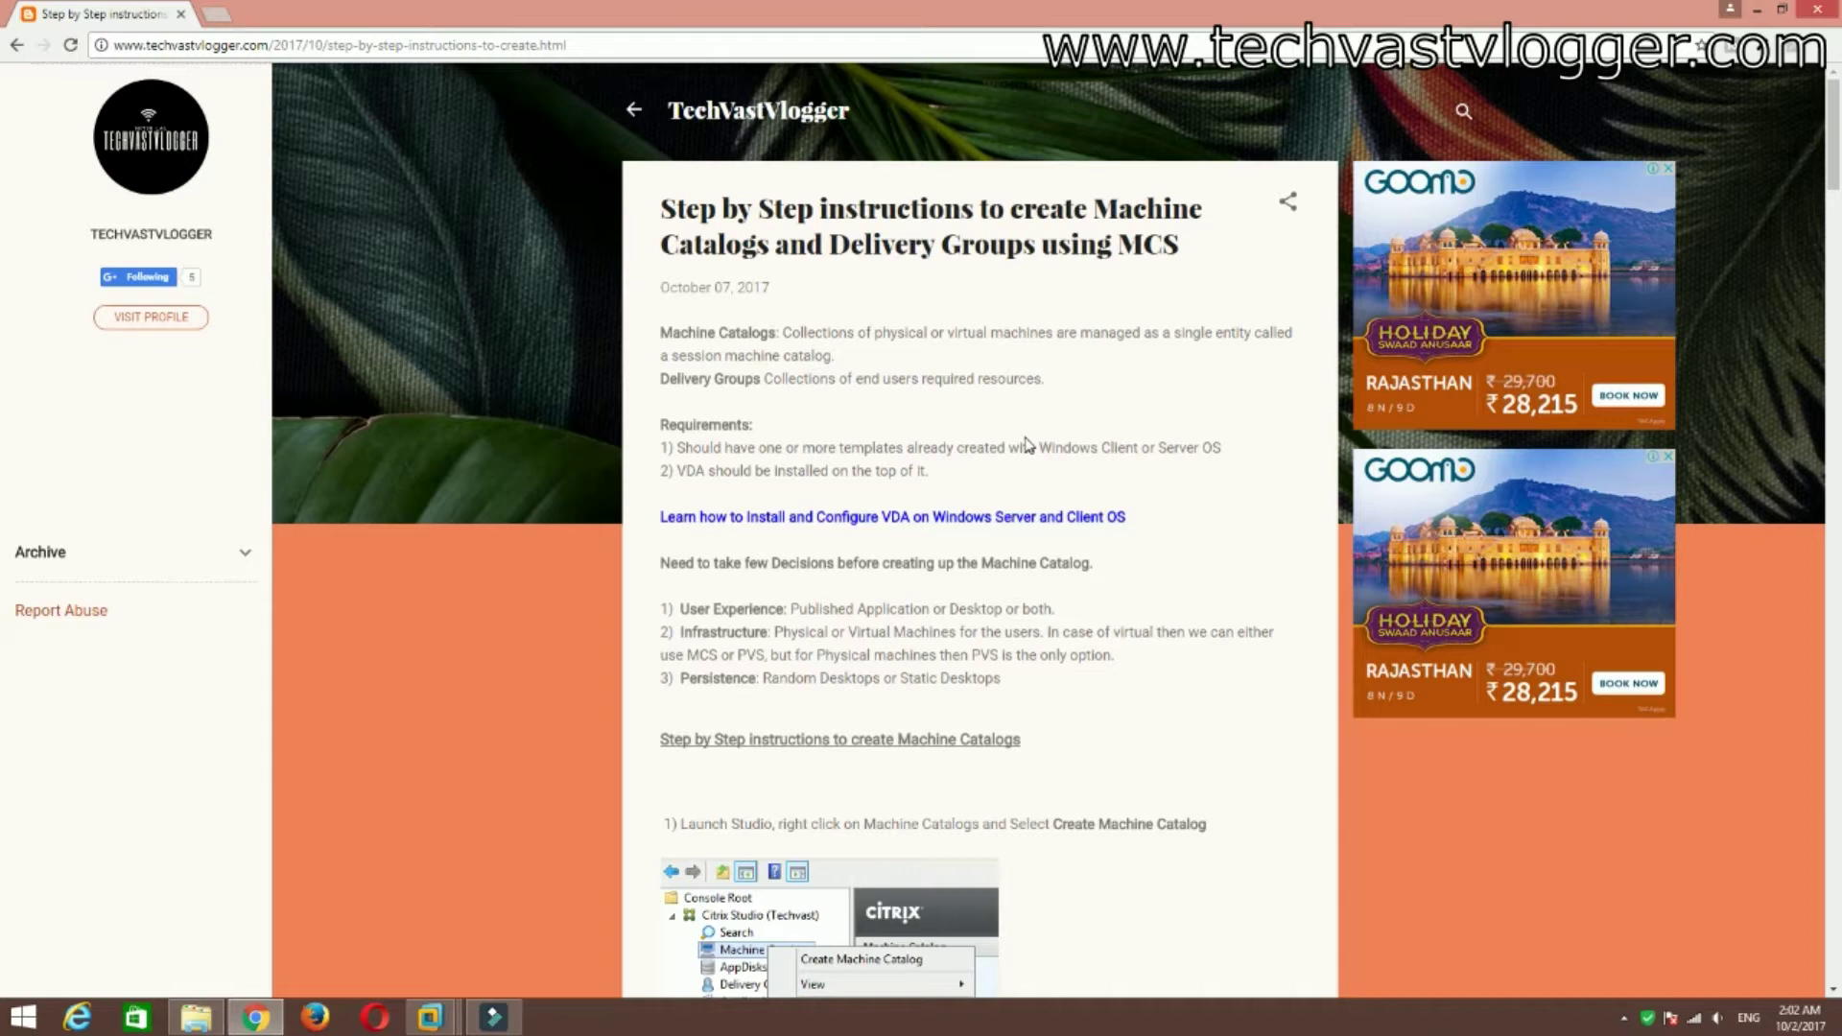
# Step: Read the article's definitions of Machine Catalogs and Delivery Groups and the template and VDA requirements
pyautogui.moveTo(875, 333); pyautogui.dragTo(989, 336)
pyautogui.click(965, 338)
pyautogui.moveTo(1046, 379); pyautogui.dragTo(753, 379)
pyautogui.click(856, 401)
pyautogui.moveTo(679, 441); pyautogui.dragTo(800, 447)
pyautogui.click(1000, 472)
pyautogui.moveTo(947, 470); pyautogui.dragTo(631, 479)
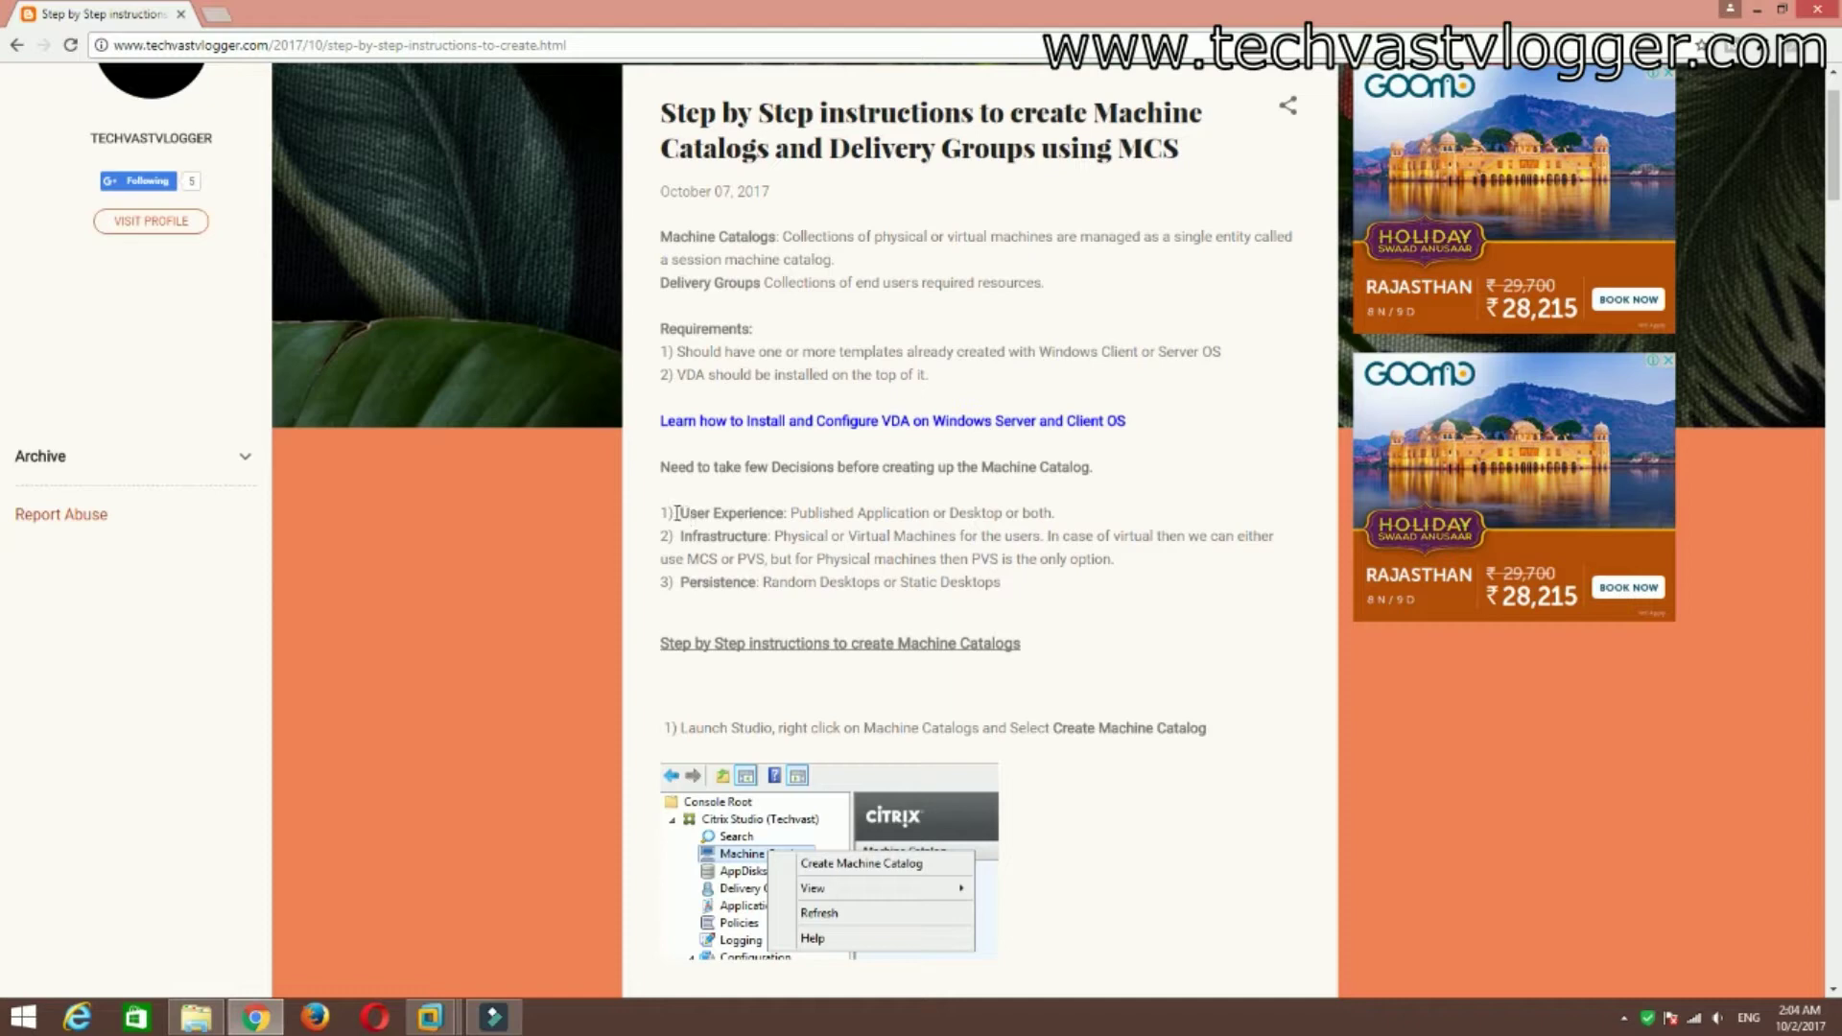
# Step: Examine the article's decisions on user experience, infrastructure and persistence that precede creating the Machine Catalog
pyautogui.moveTo(687, 513); pyautogui.dragTo(787, 513)
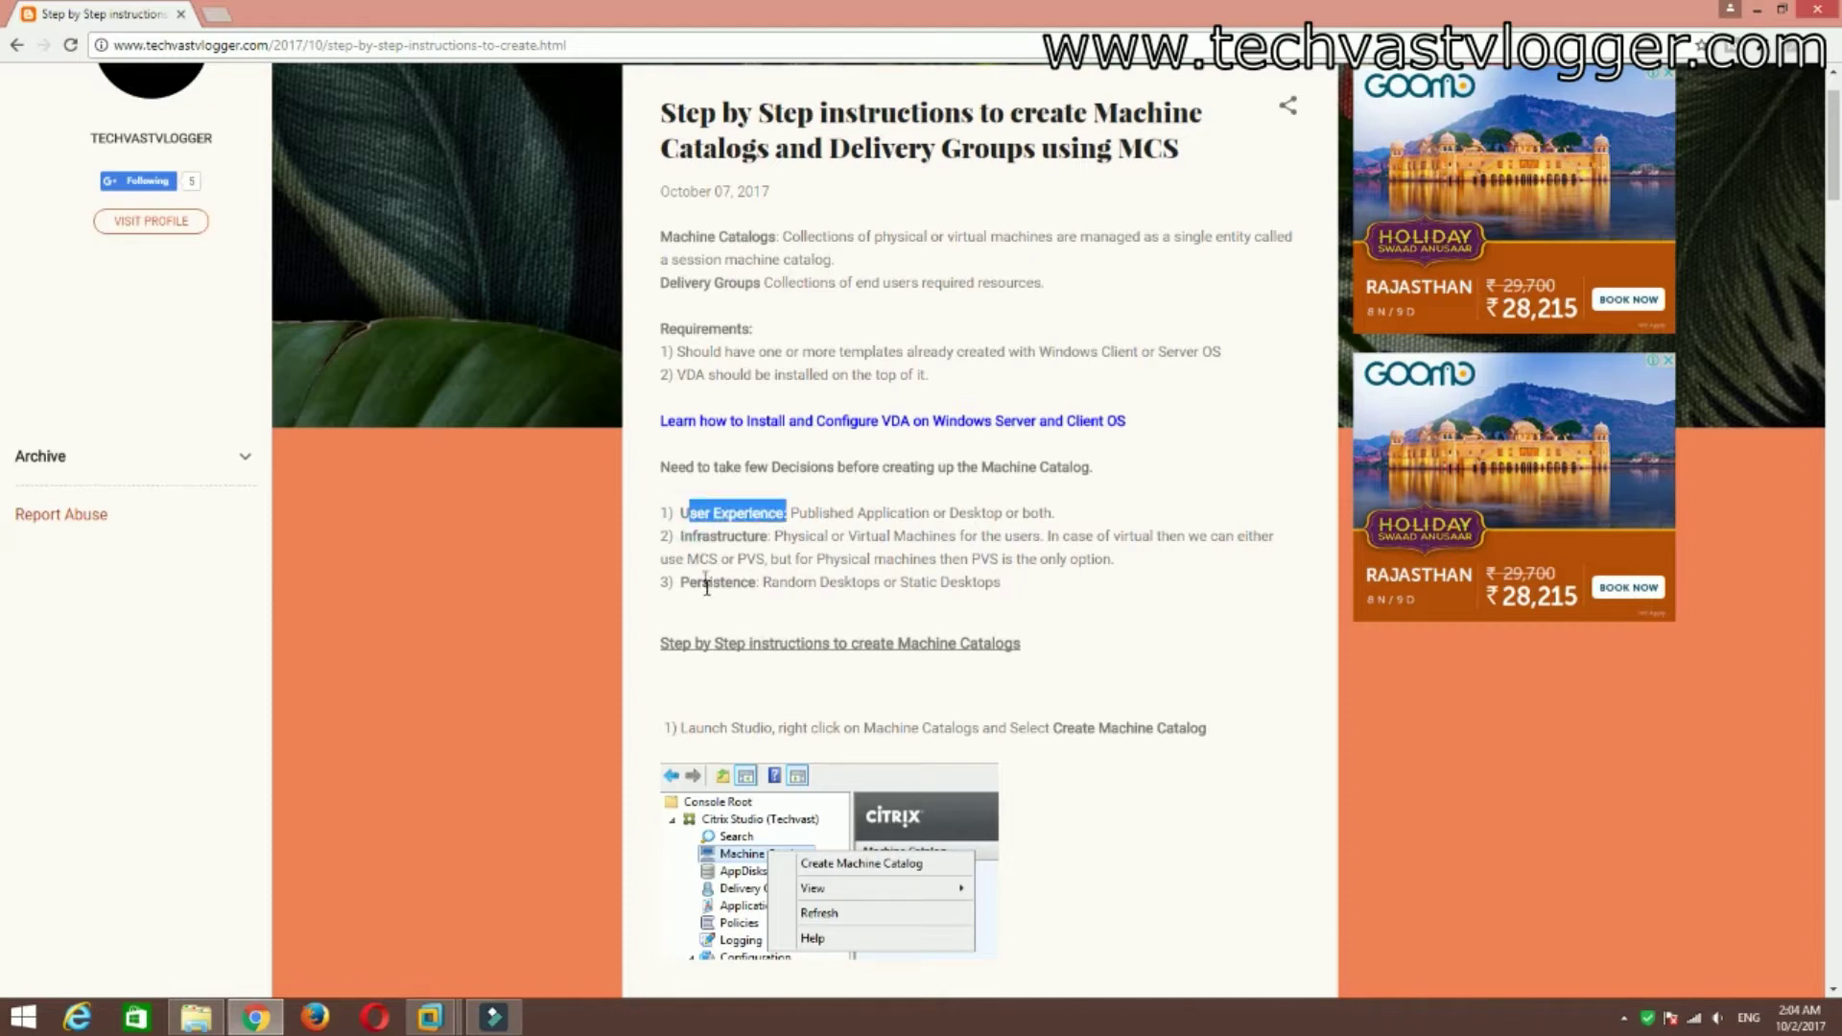
pyautogui.click(888, 536)
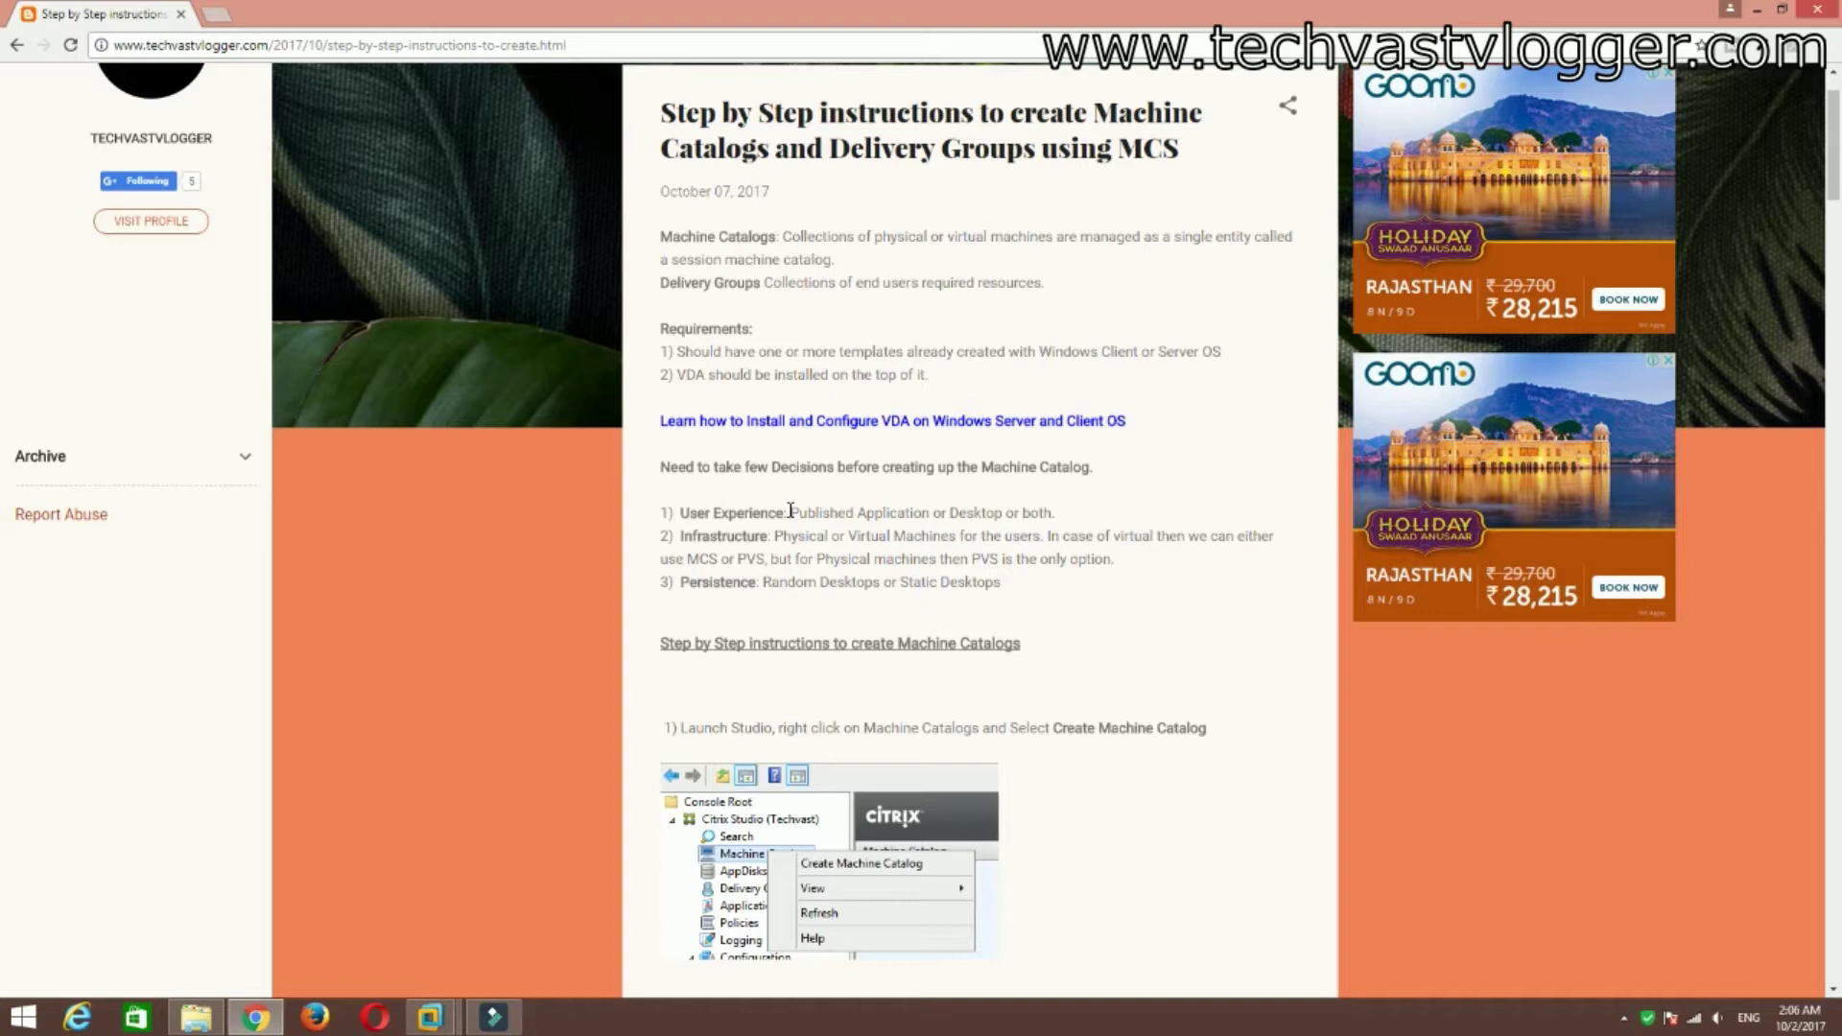
pyautogui.moveTo(799, 512); pyautogui.dragTo(853, 514)
pyautogui.click(1046, 519)
pyautogui.moveTo(1004, 515); pyautogui.dragTo(960, 515)
pyautogui.click(1113, 526)
pyautogui.click(780, 538)
pyautogui.moveTo(779, 538); pyautogui.dragTo(1033, 541)
pyautogui.click(1034, 540)
pyautogui.moveTo(1003, 587); pyautogui.dragTo(904, 587)
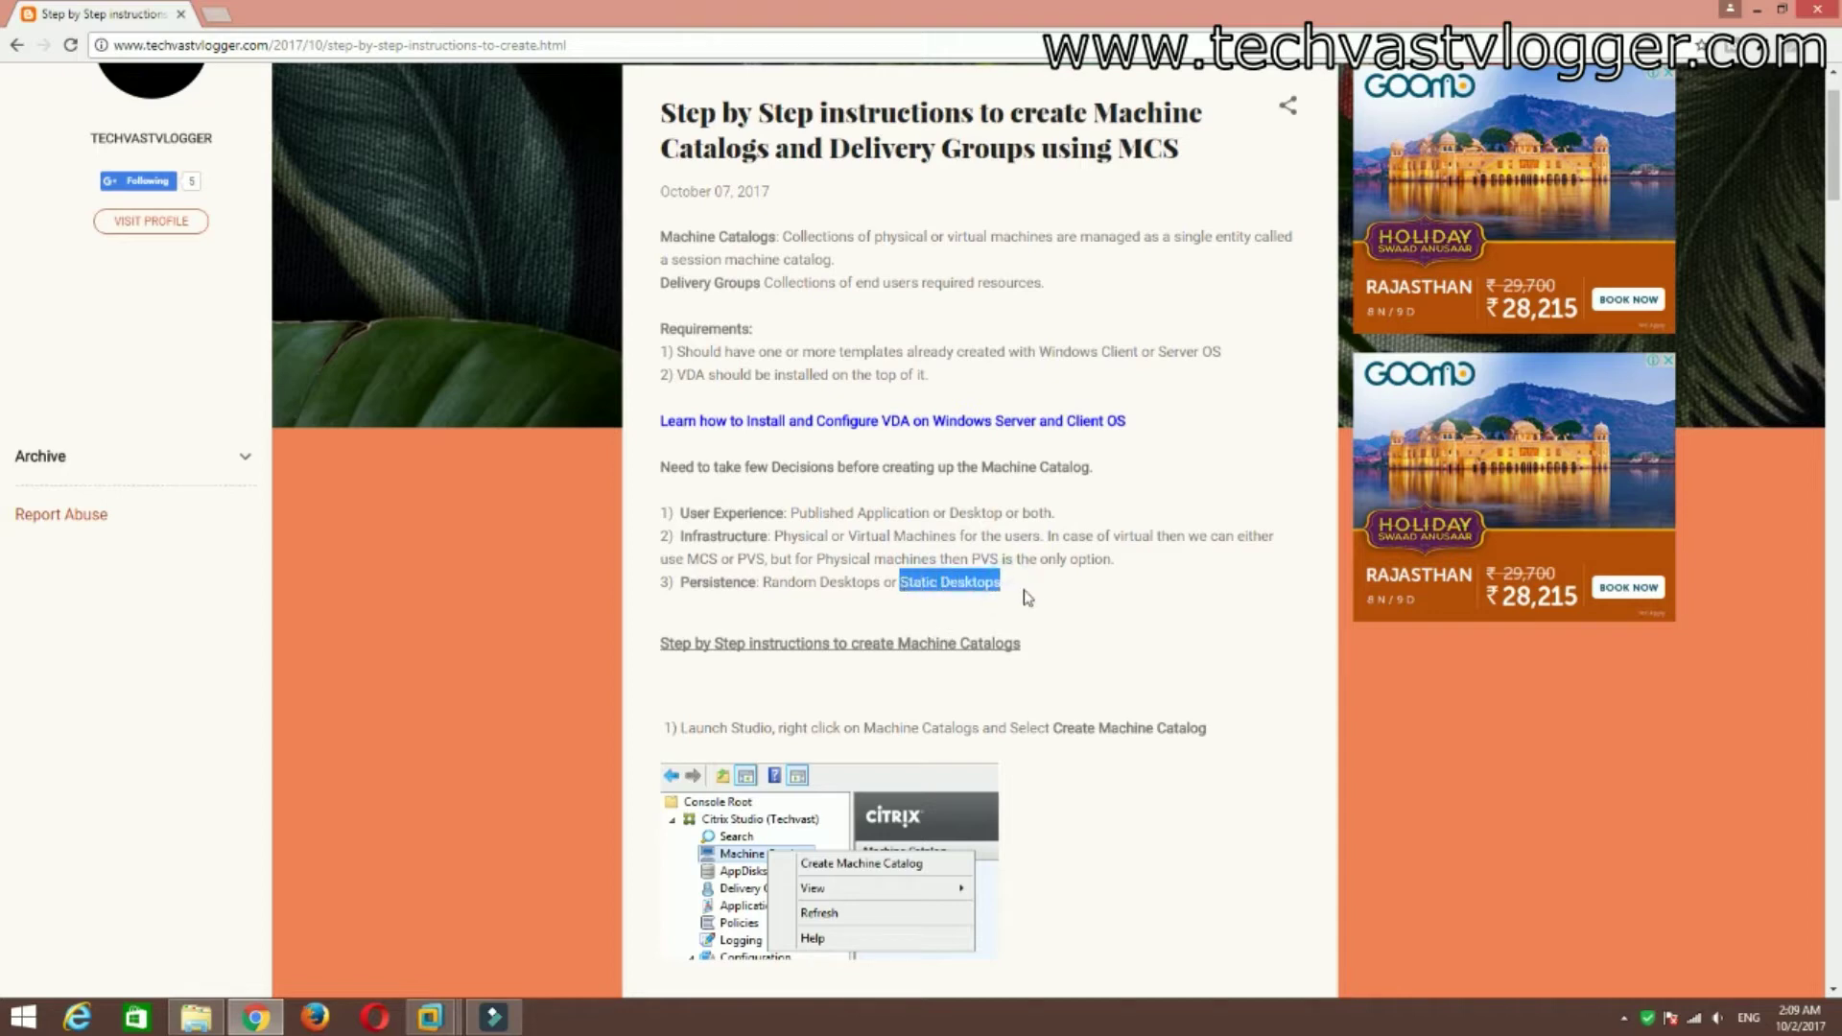
pyautogui.click(942, 589)
pyautogui.moveTo(1001, 582); pyautogui.dragTo(924, 589)
pyautogui.click(1098, 617)
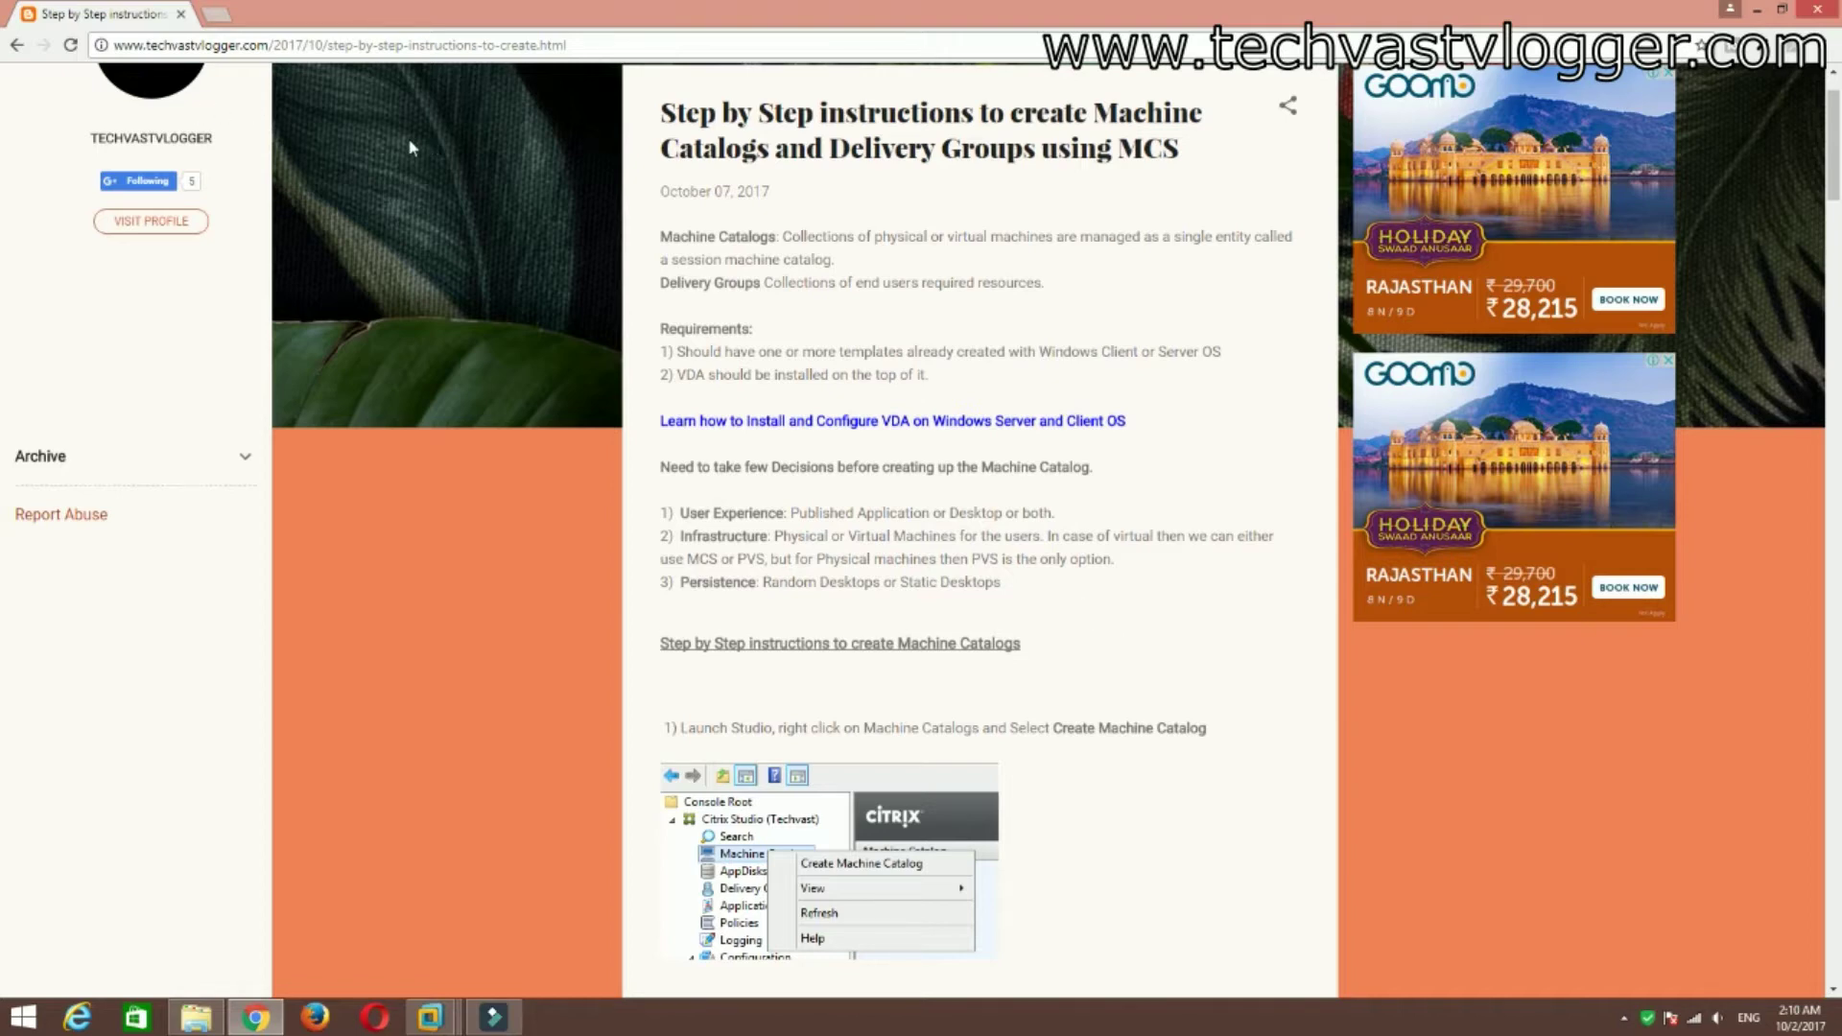
pyautogui.scroll(-2, 980, 513)
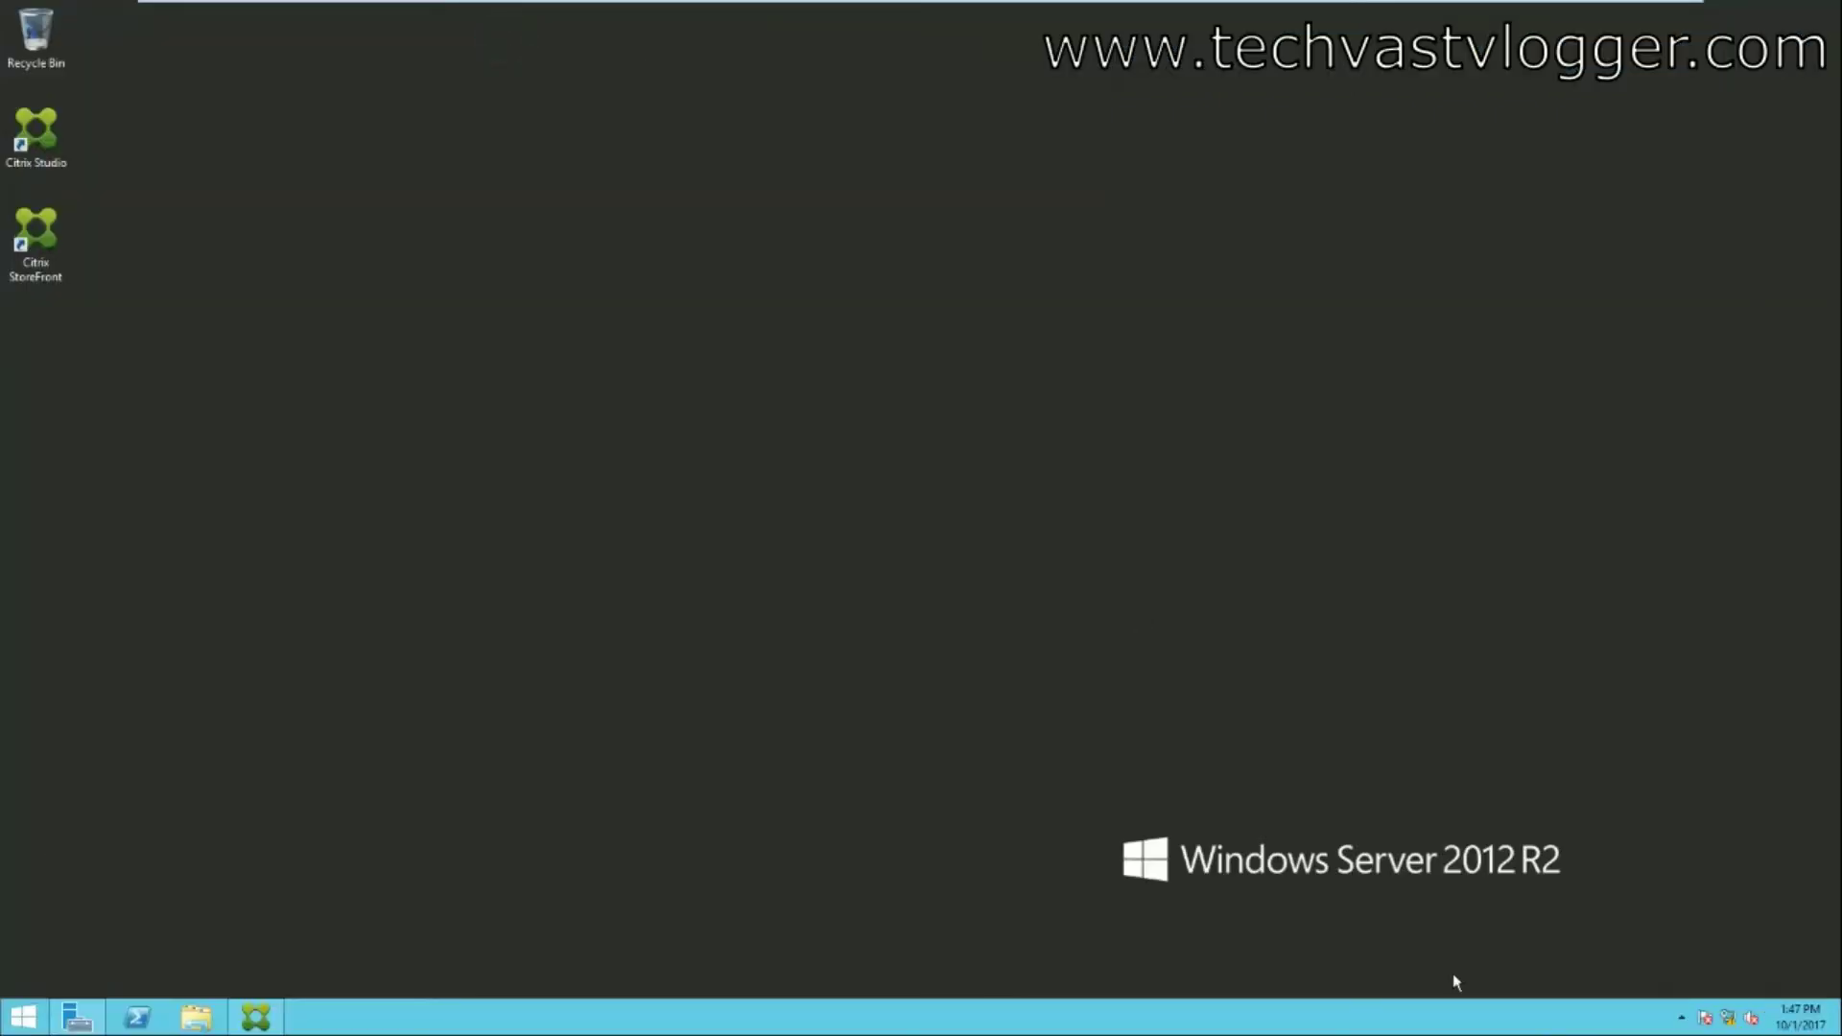
# Step: Start creating a machine catalog in Citrix Studio and choose Desktop OS as its operating system
pyautogui.click(255, 1020)
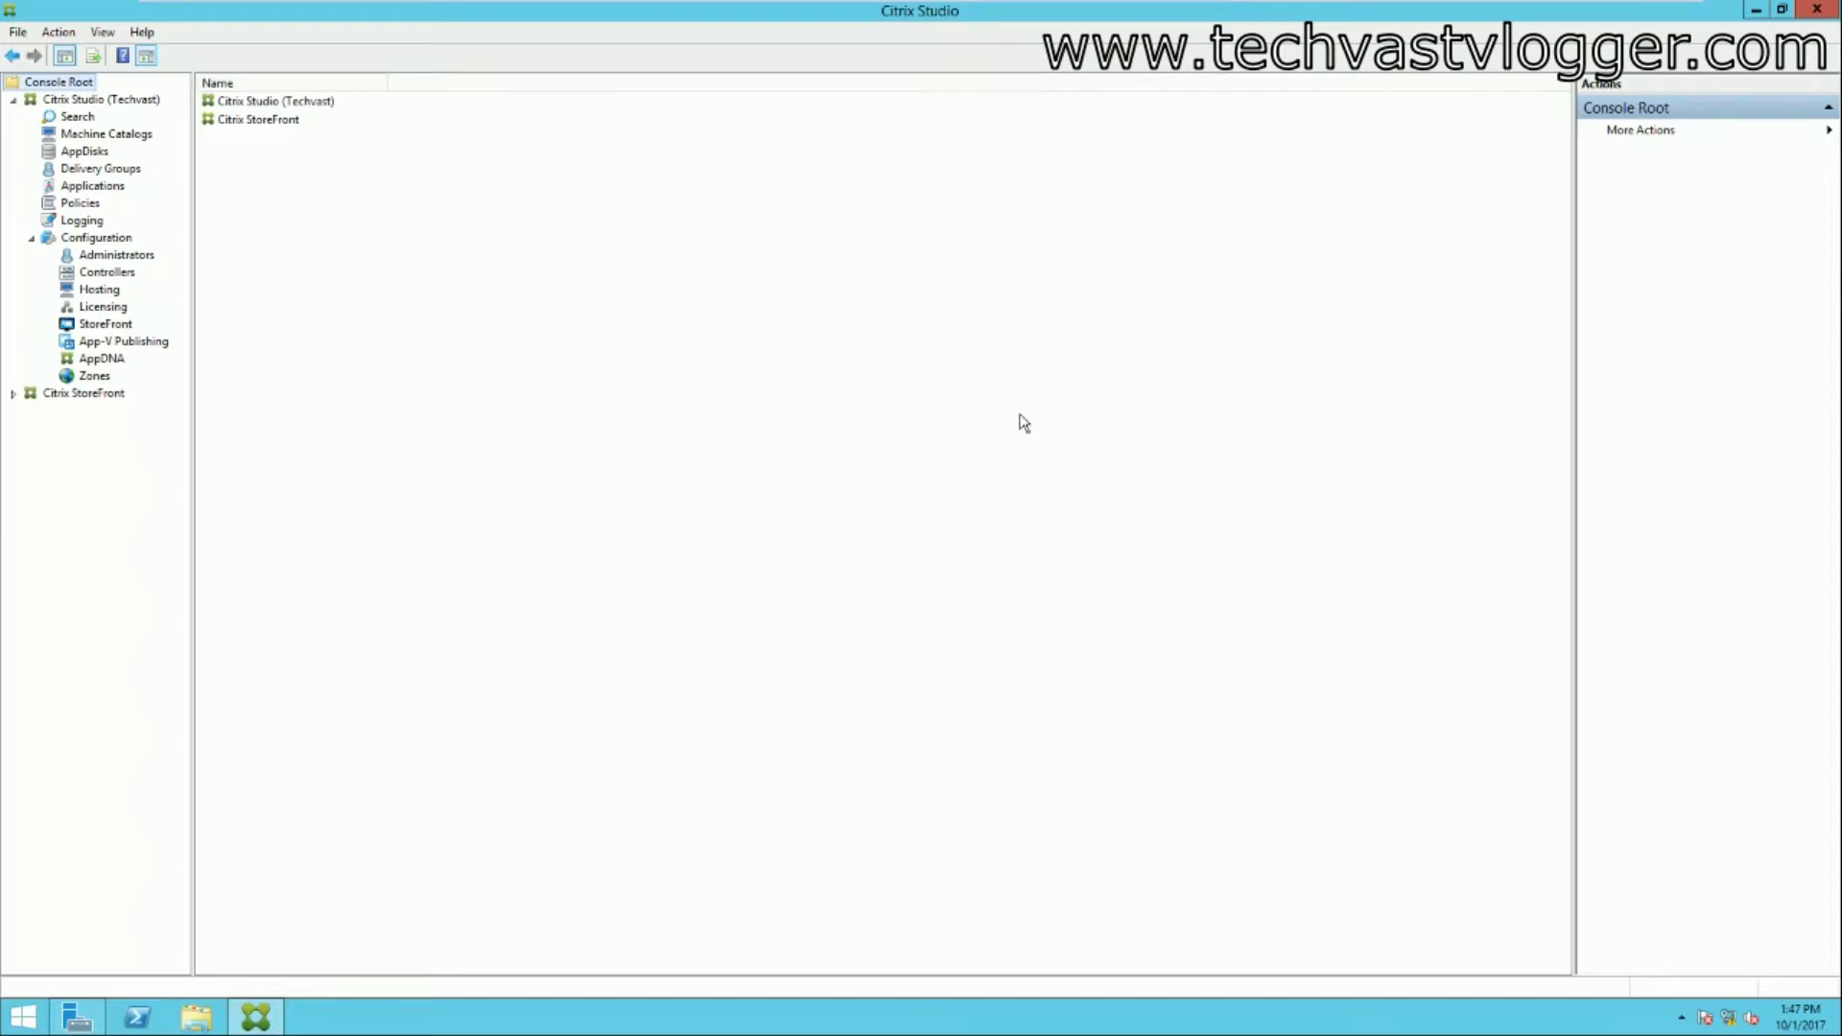
pyautogui.click(108, 134)
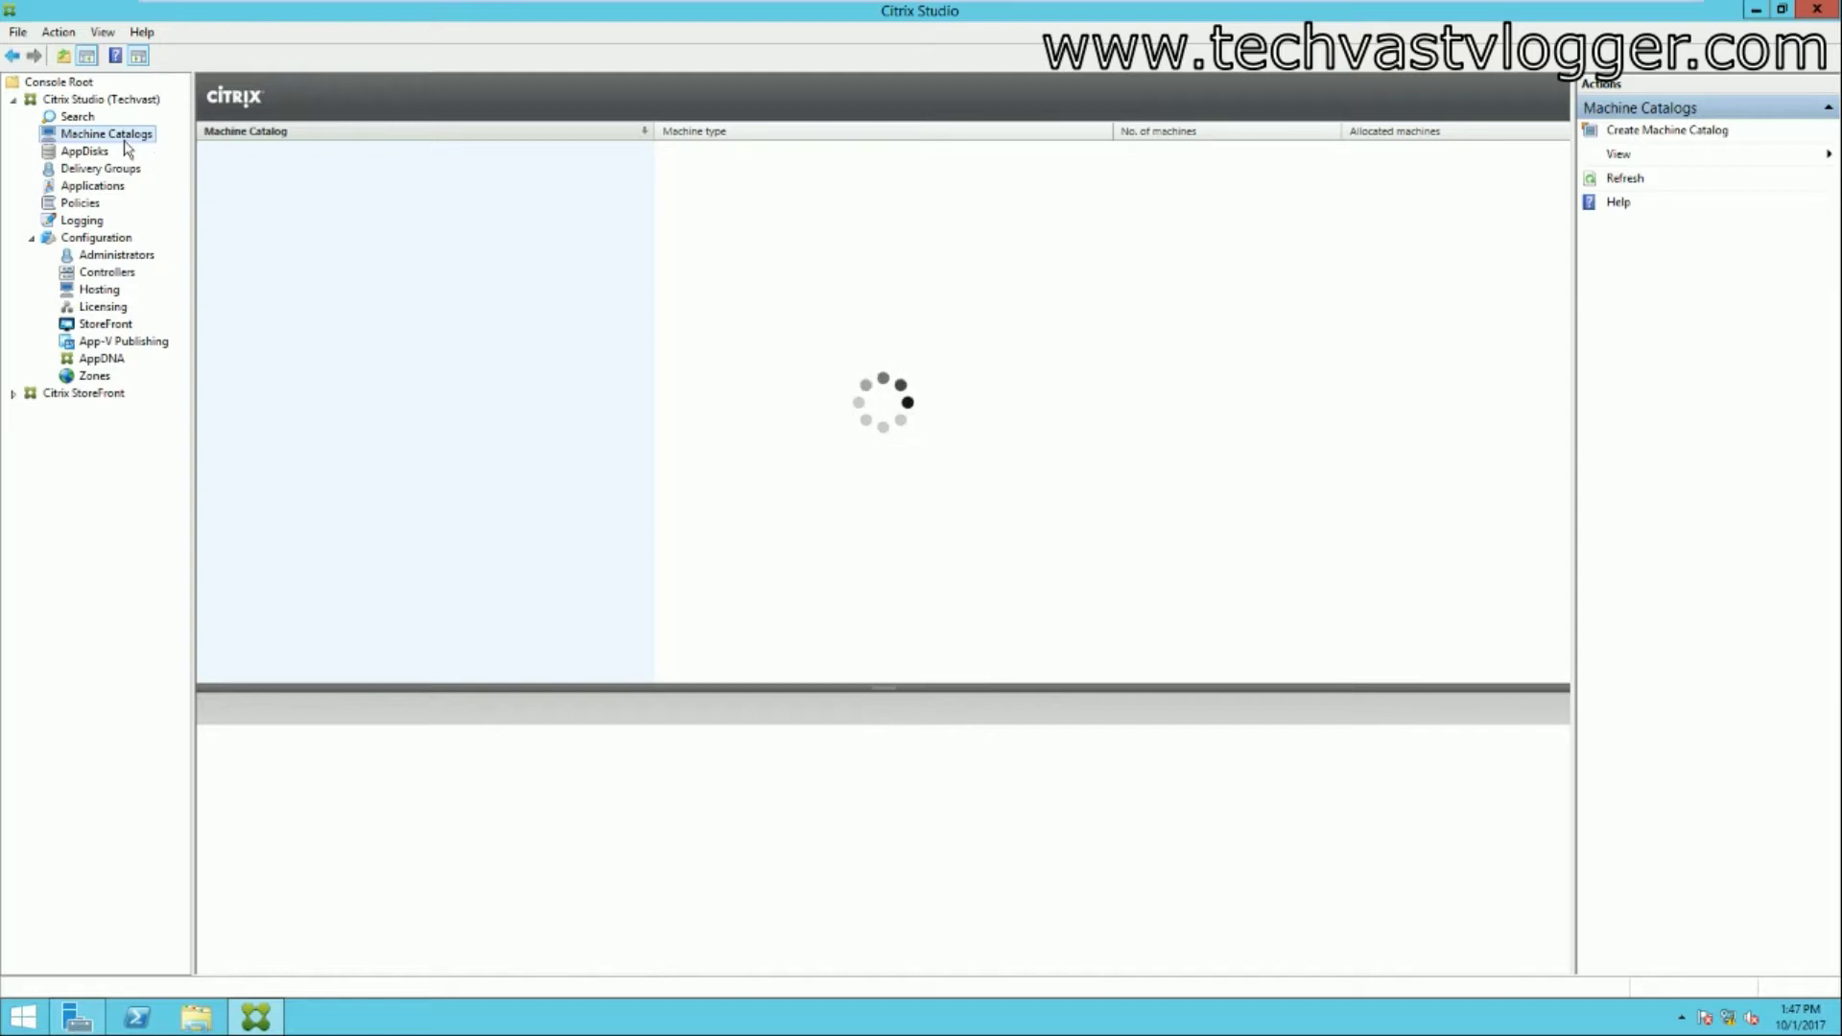
pyautogui.rightClick(125, 144)
pyautogui.click(204, 154)
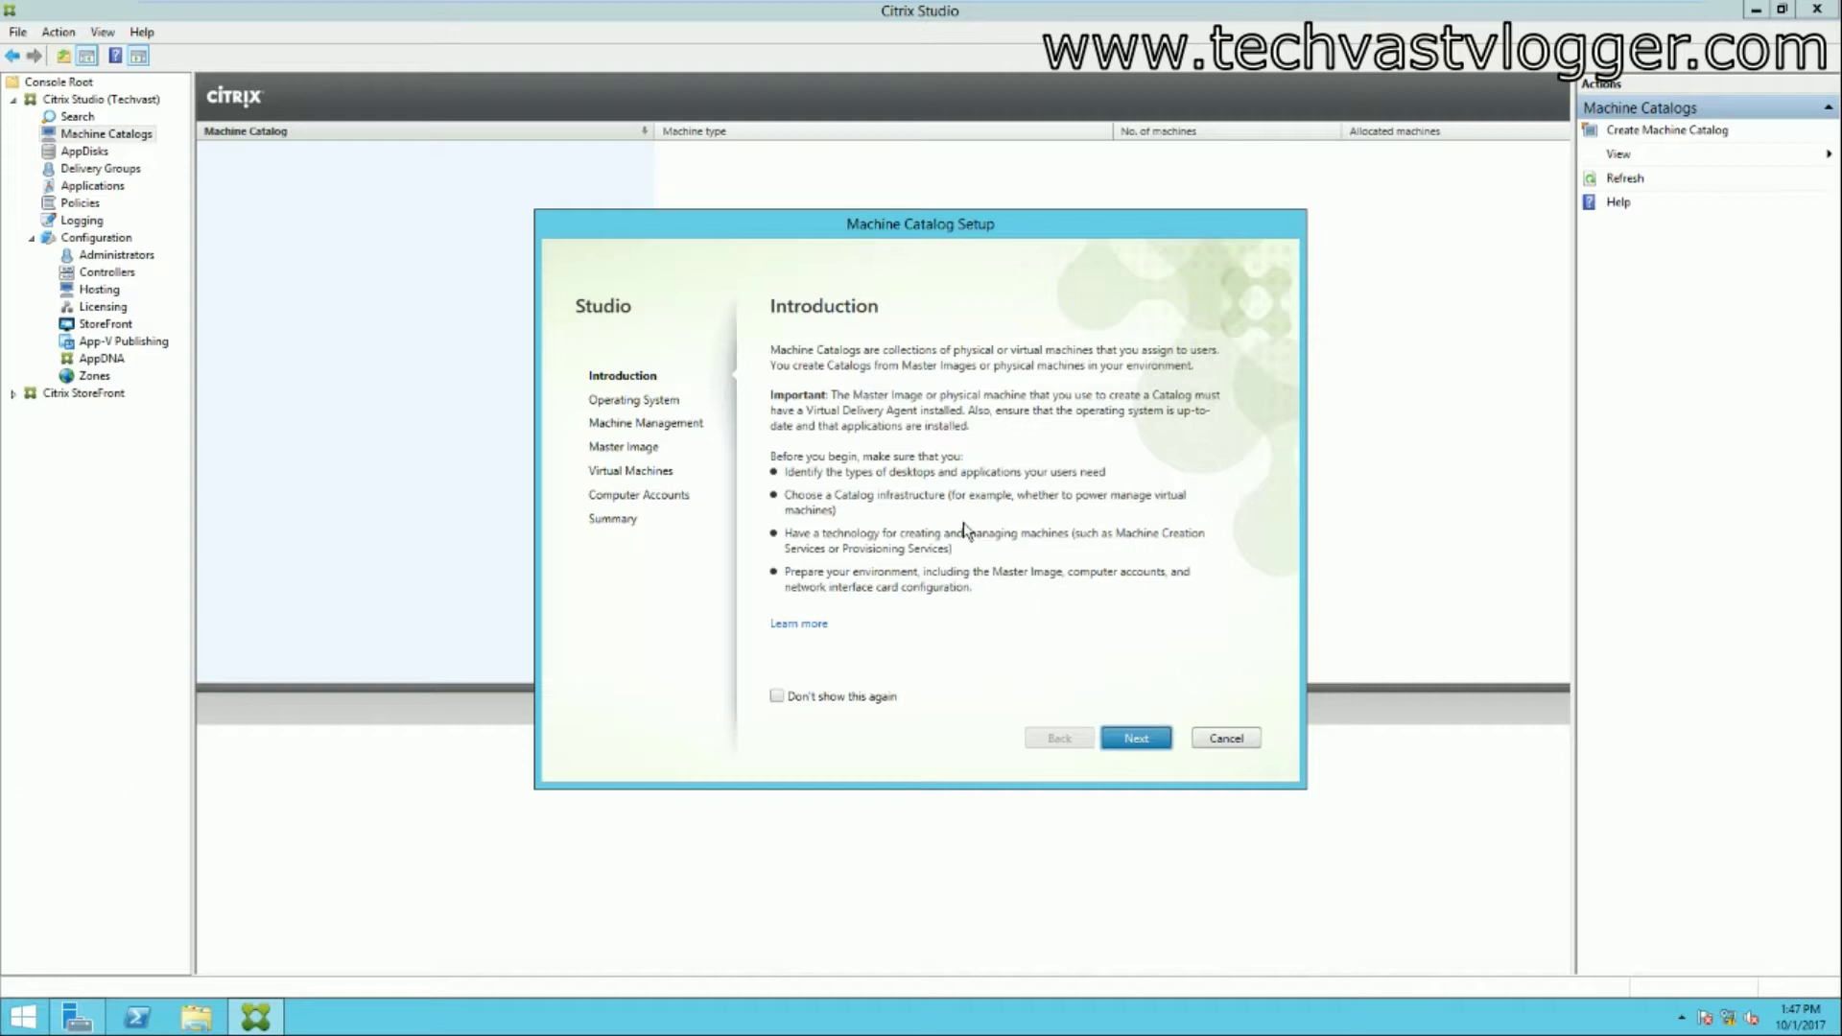
pyautogui.click(1151, 744)
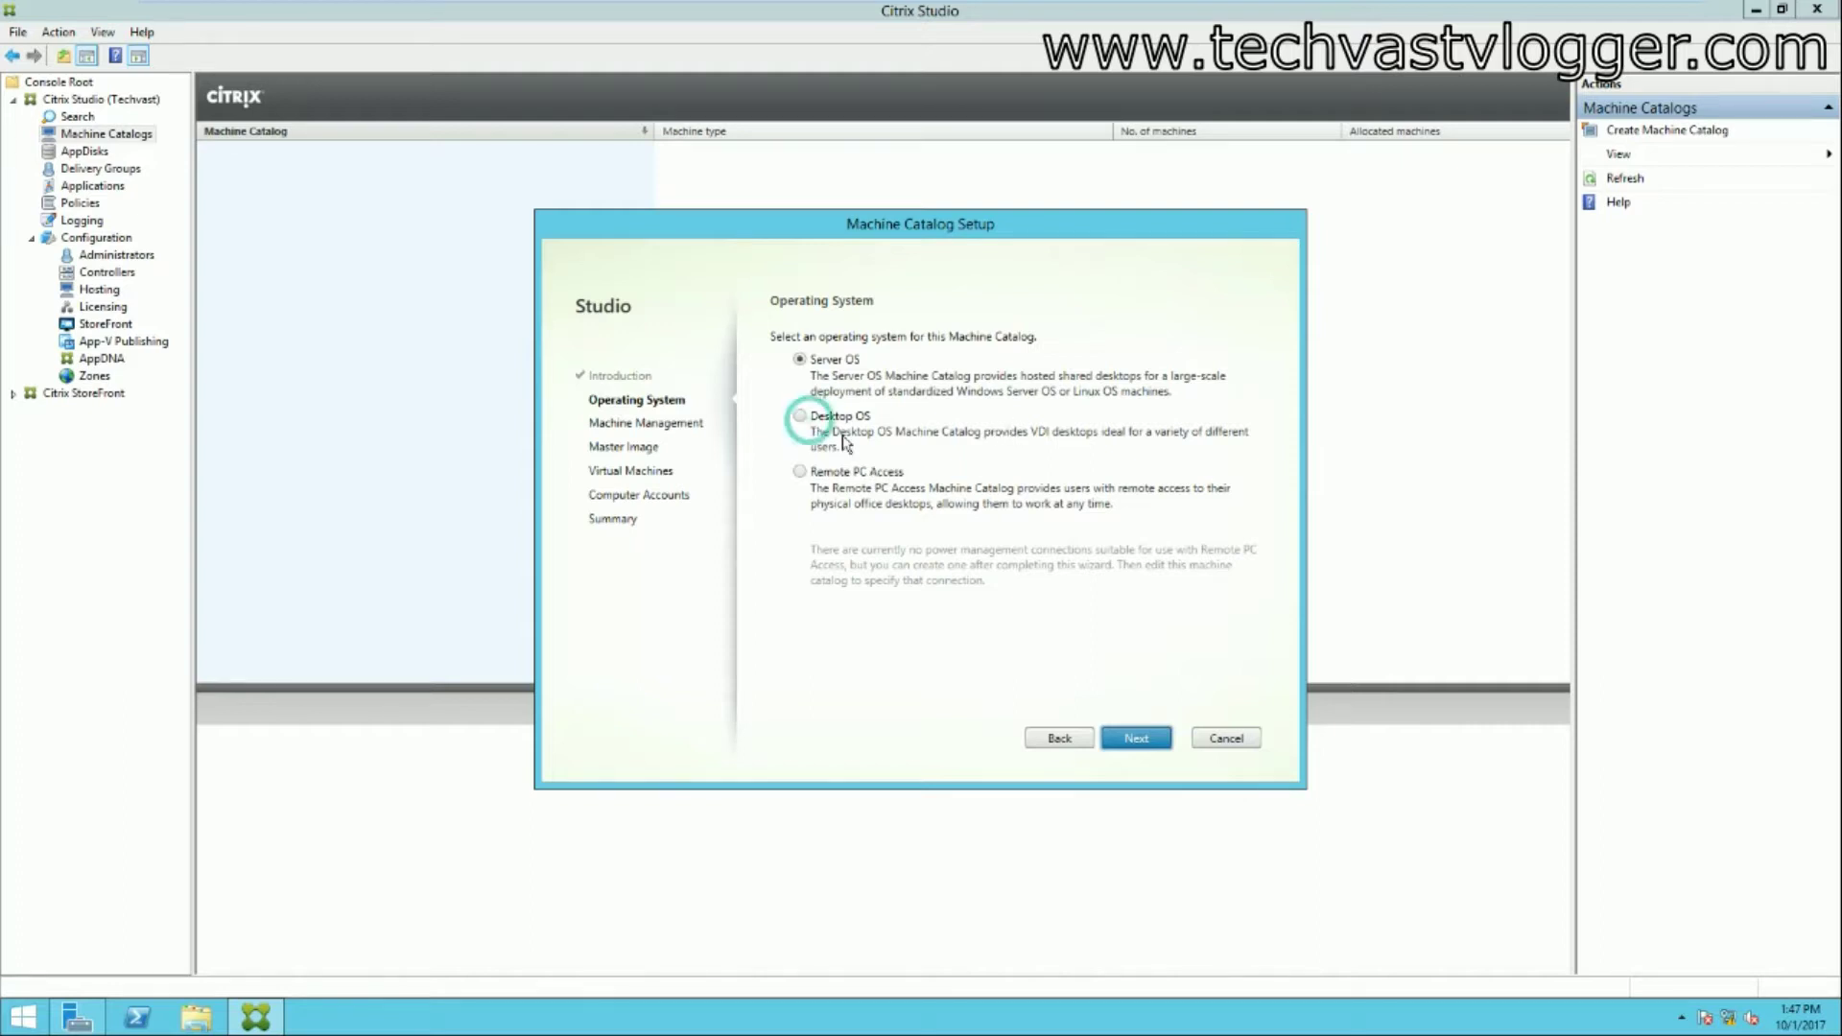
pyautogui.click(799, 417)
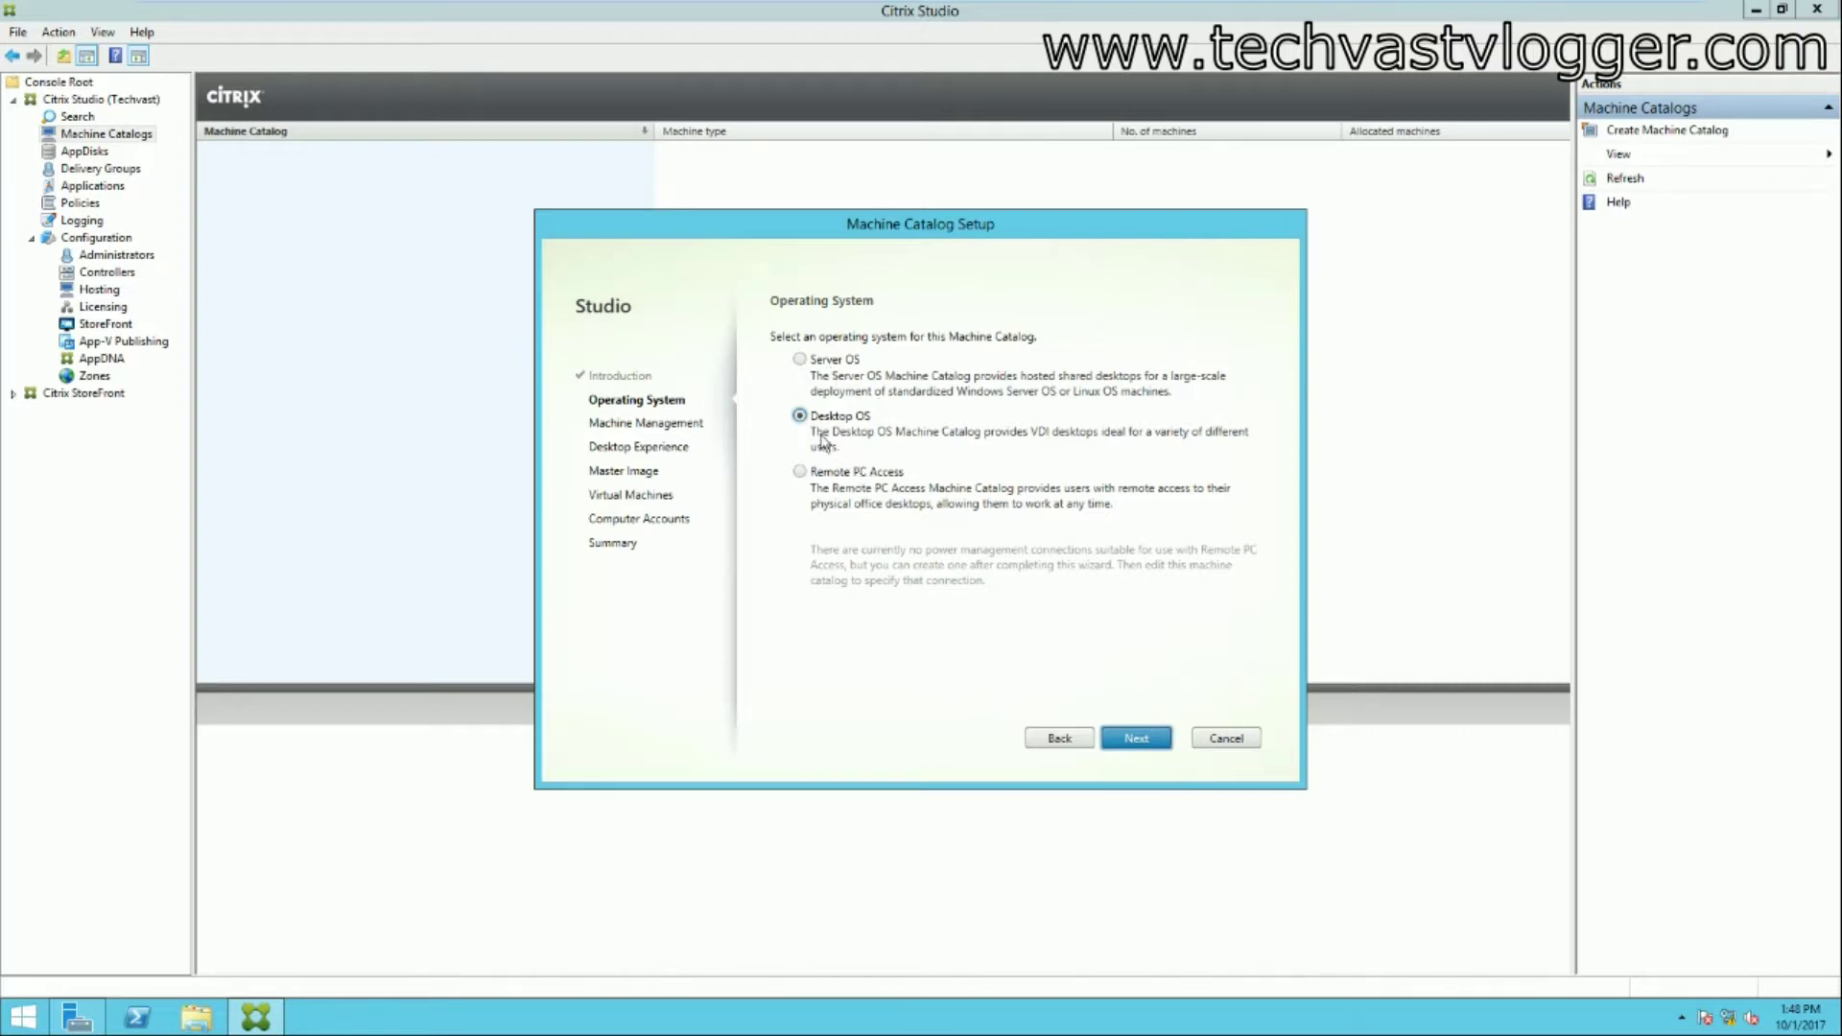
pyautogui.click(1140, 741)
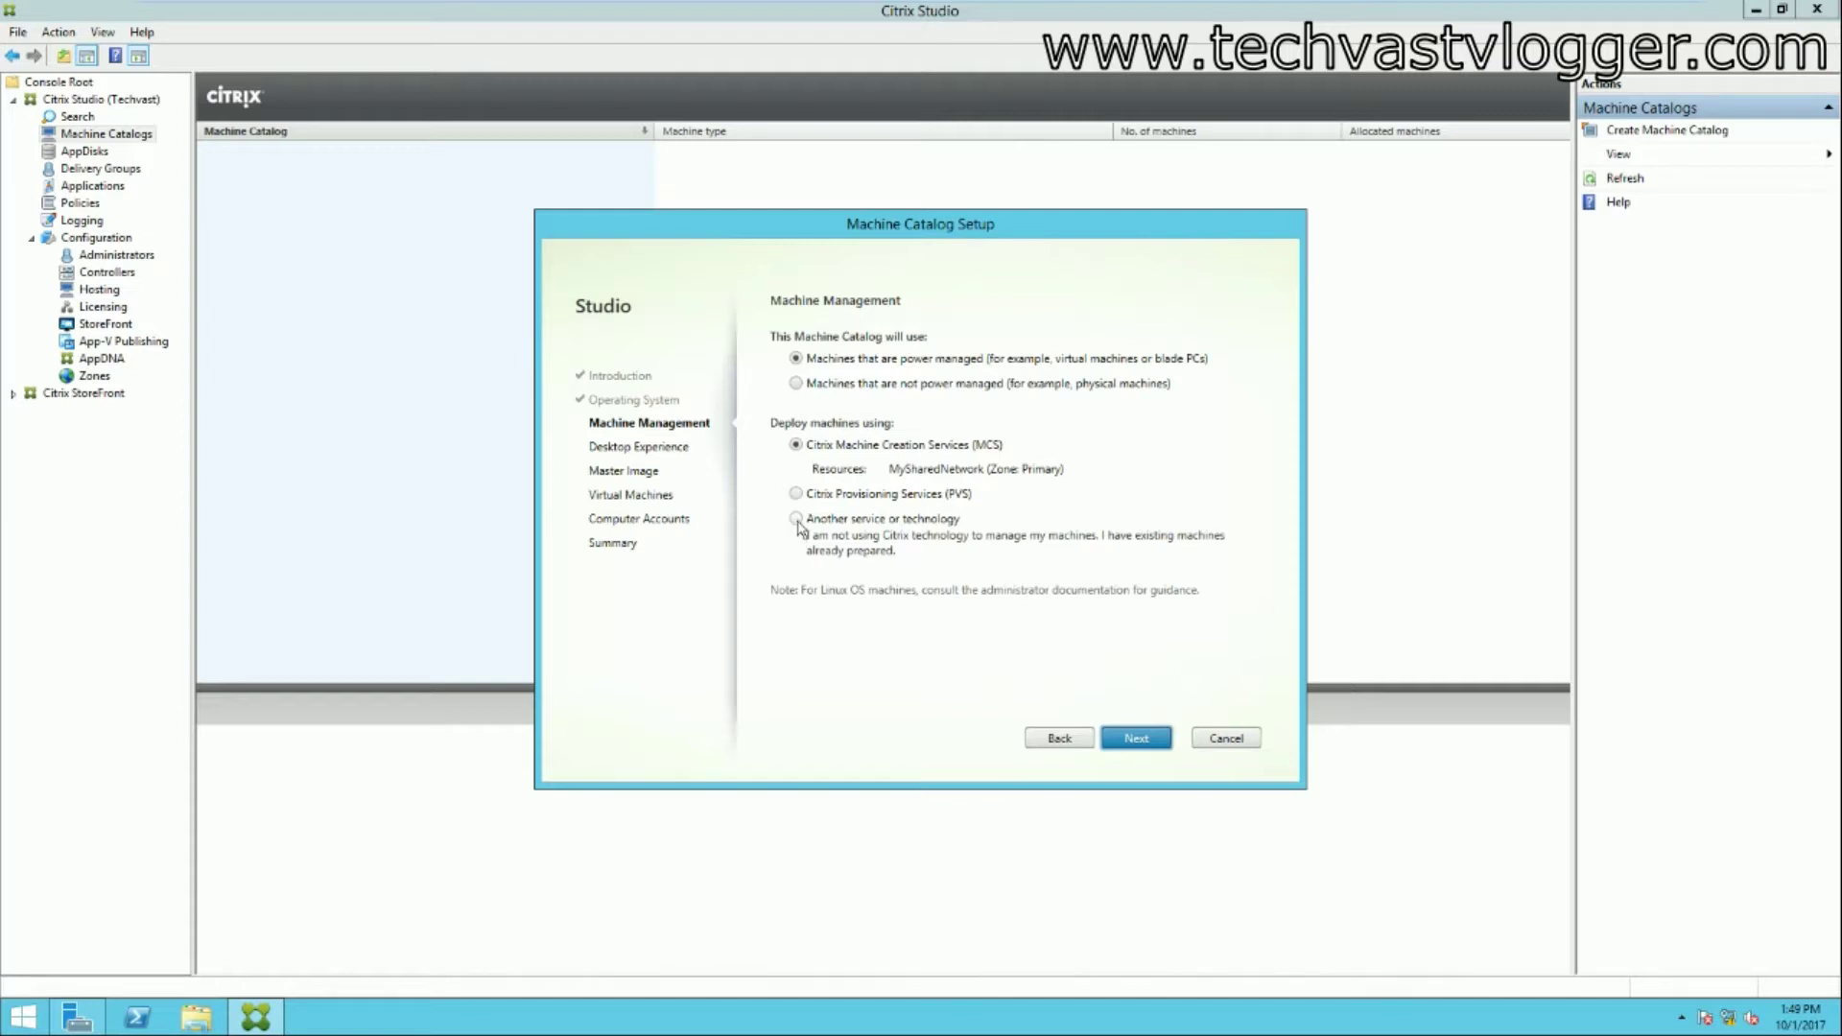
# Step: Set machine management to power-managed machines deployed using Citrix Machine Creation Services (MCS)
pyautogui.click(801, 388)
pyautogui.click(795, 517)
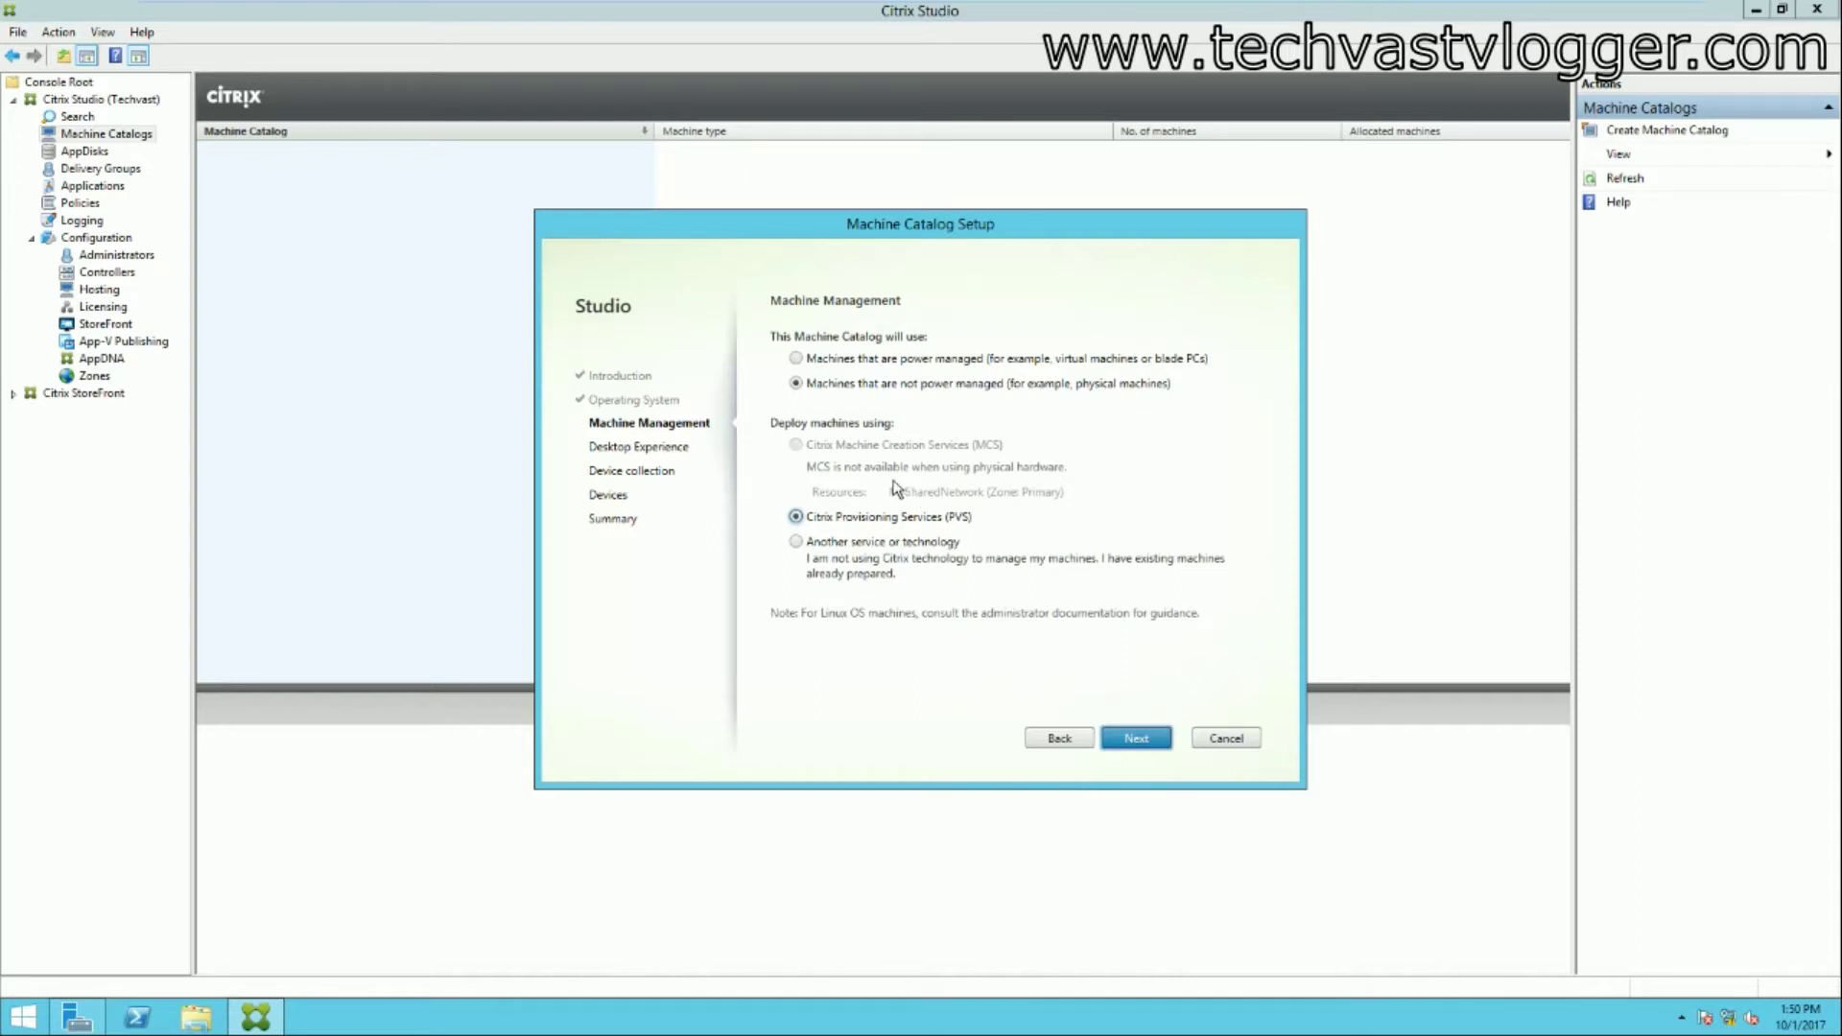
pyautogui.click(796, 358)
pyautogui.click(795, 444)
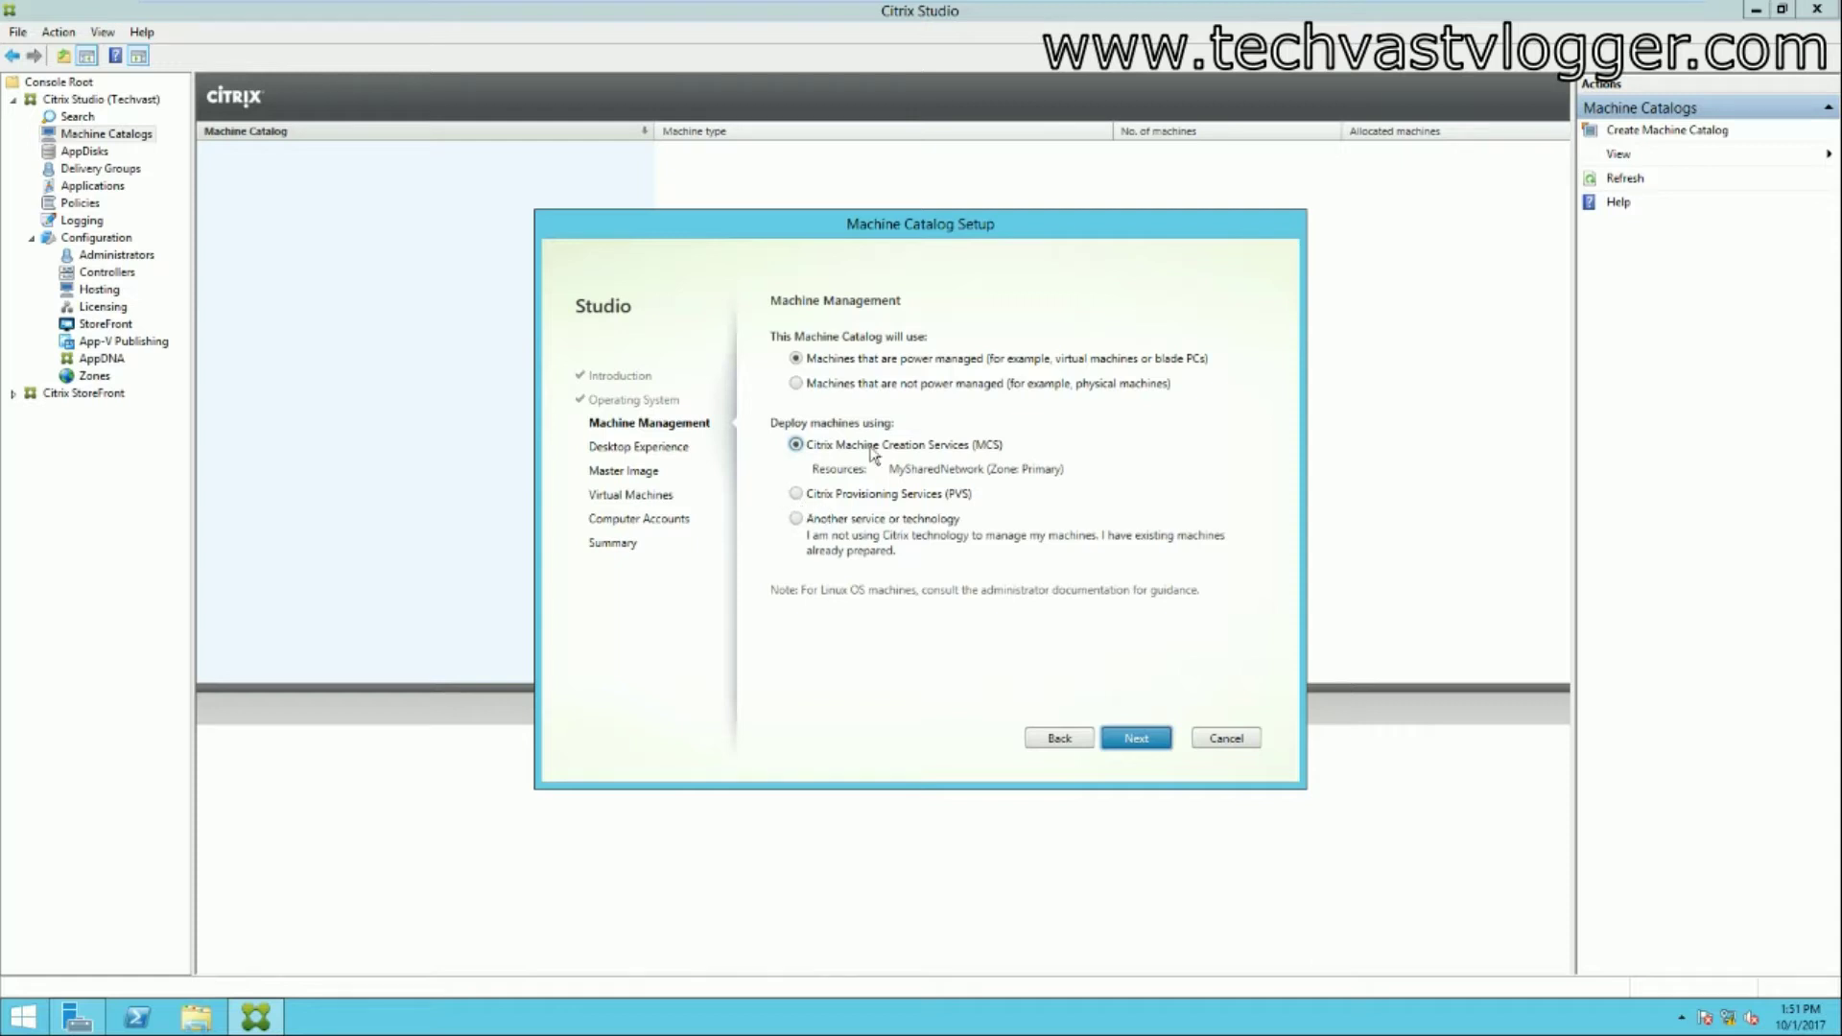
pyautogui.click(1132, 740)
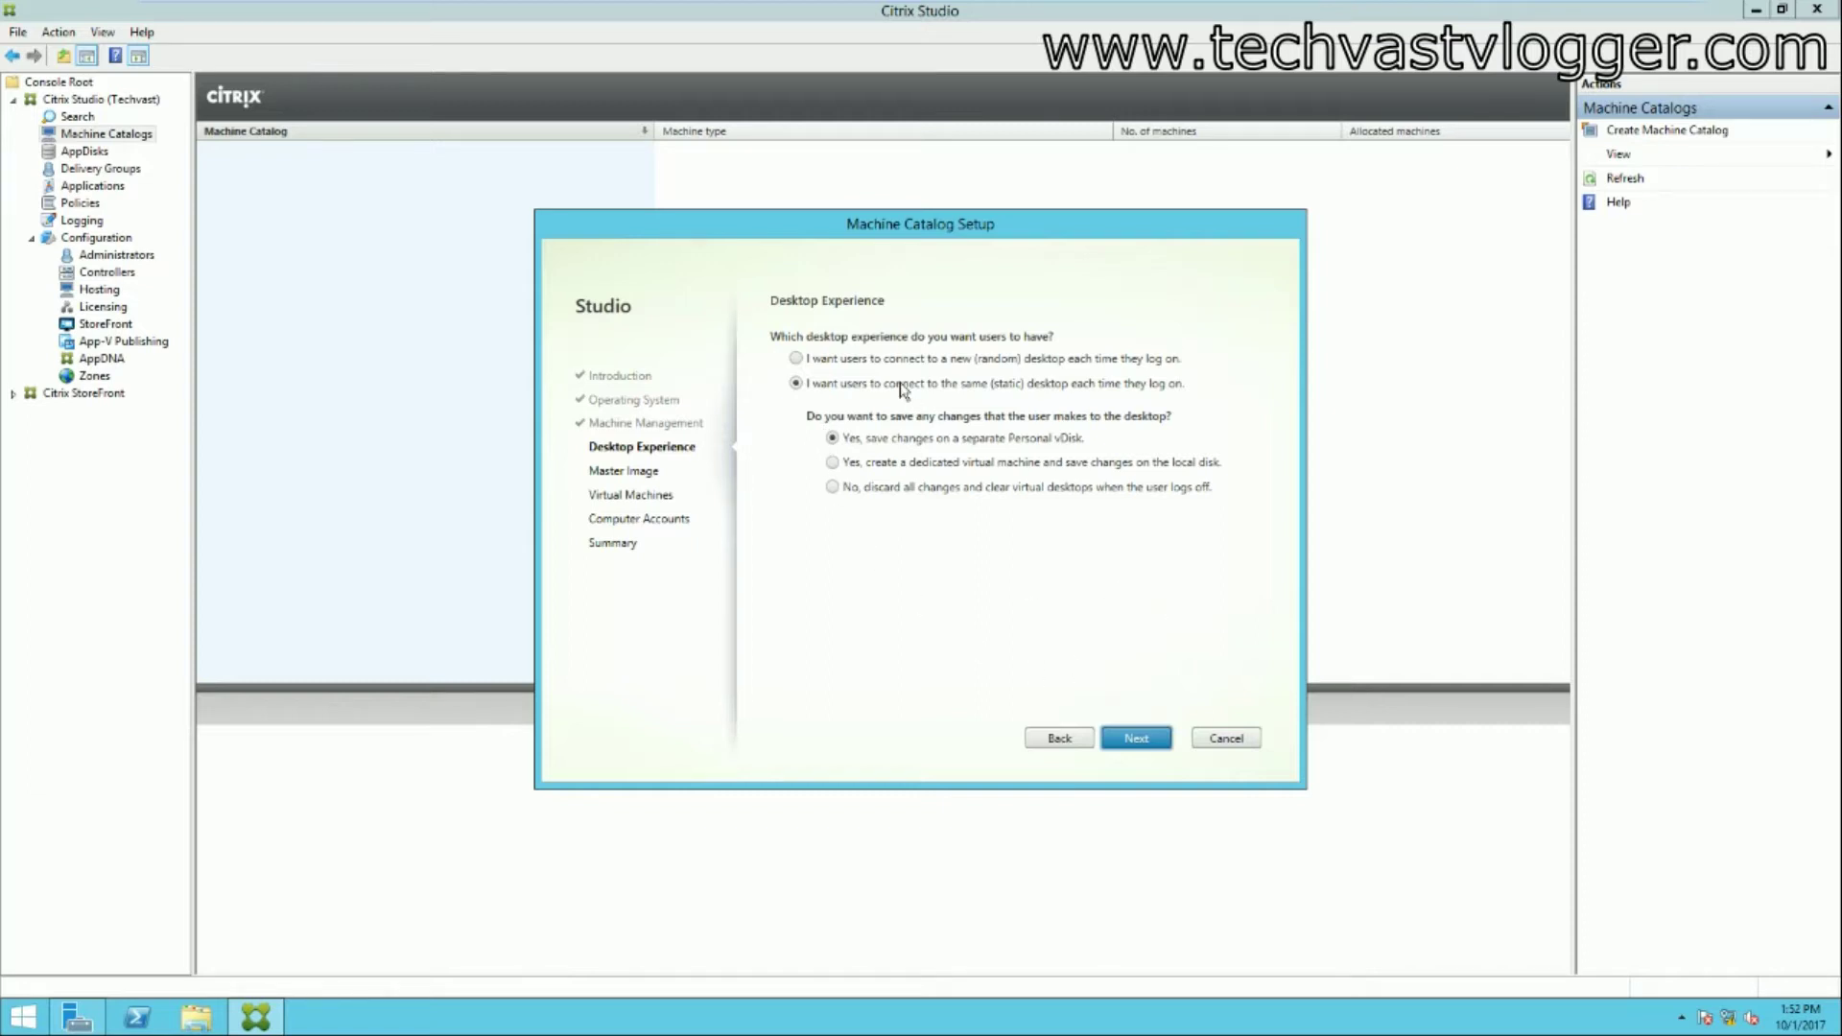
# Step: Have users connect to a new random desktop at each logon and use win8temp as the master image
pyautogui.click(804, 363)
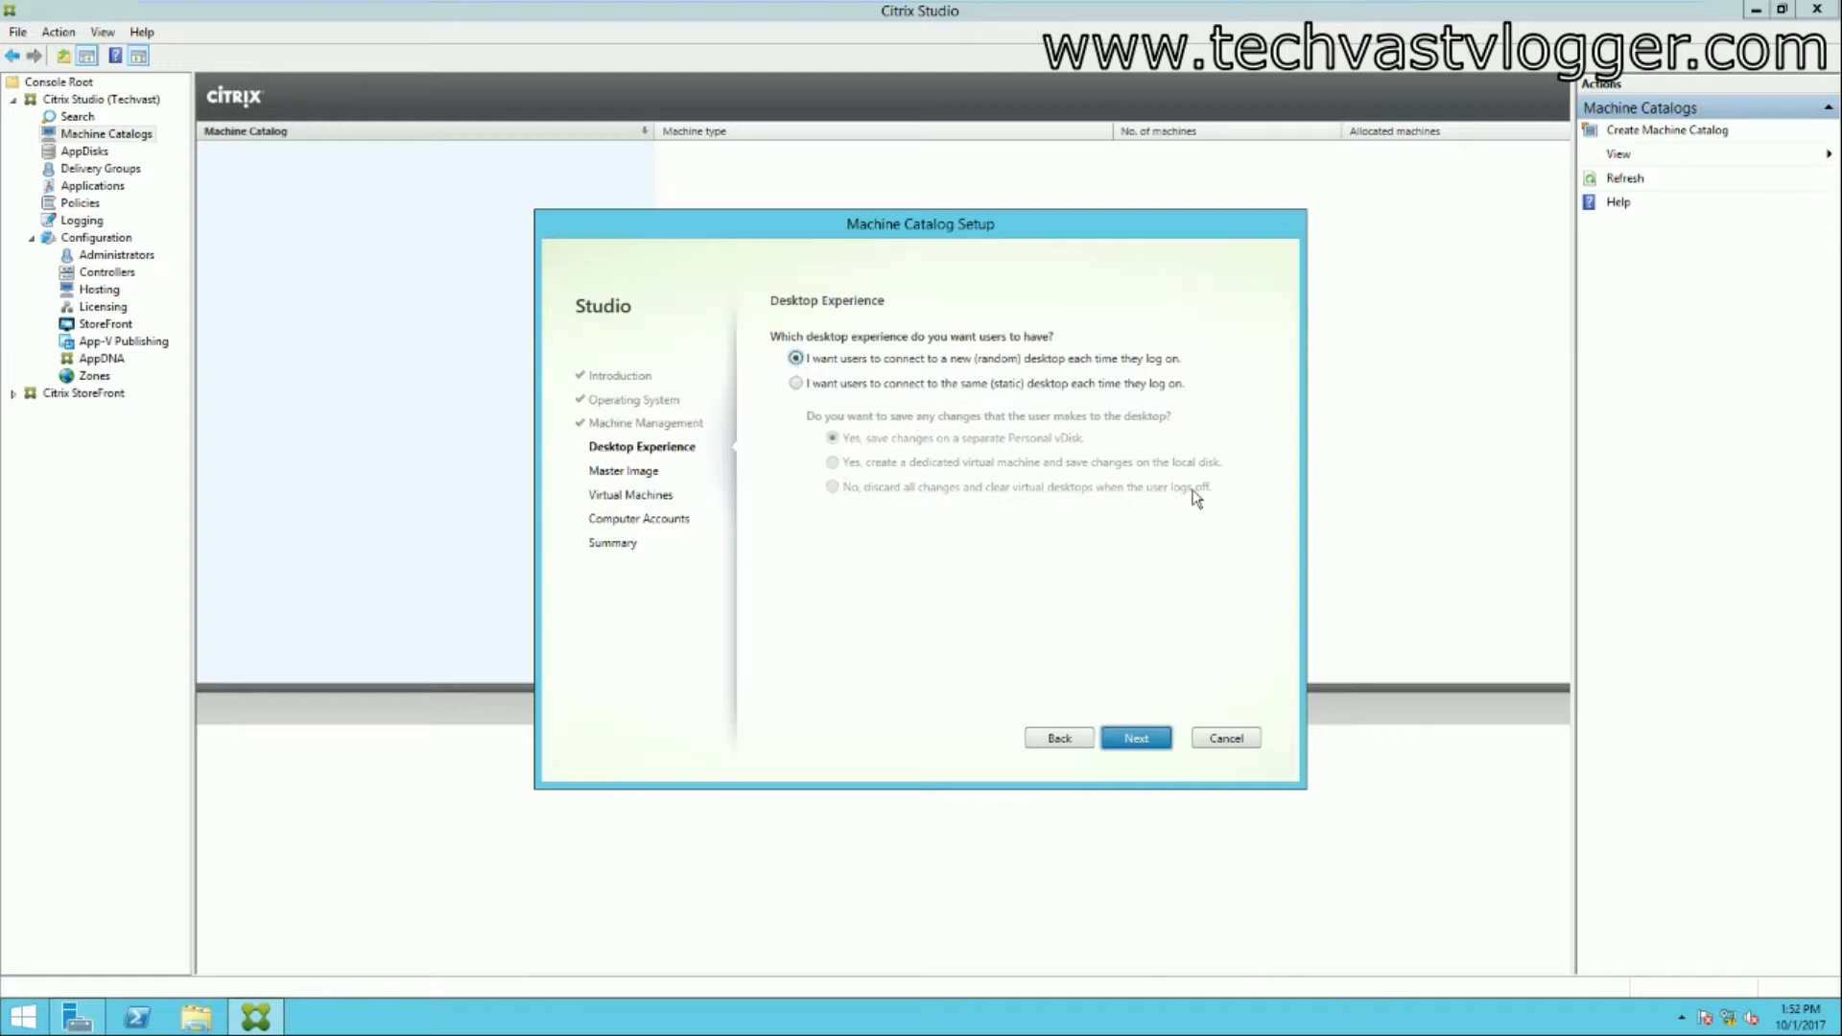
pyautogui.click(1121, 739)
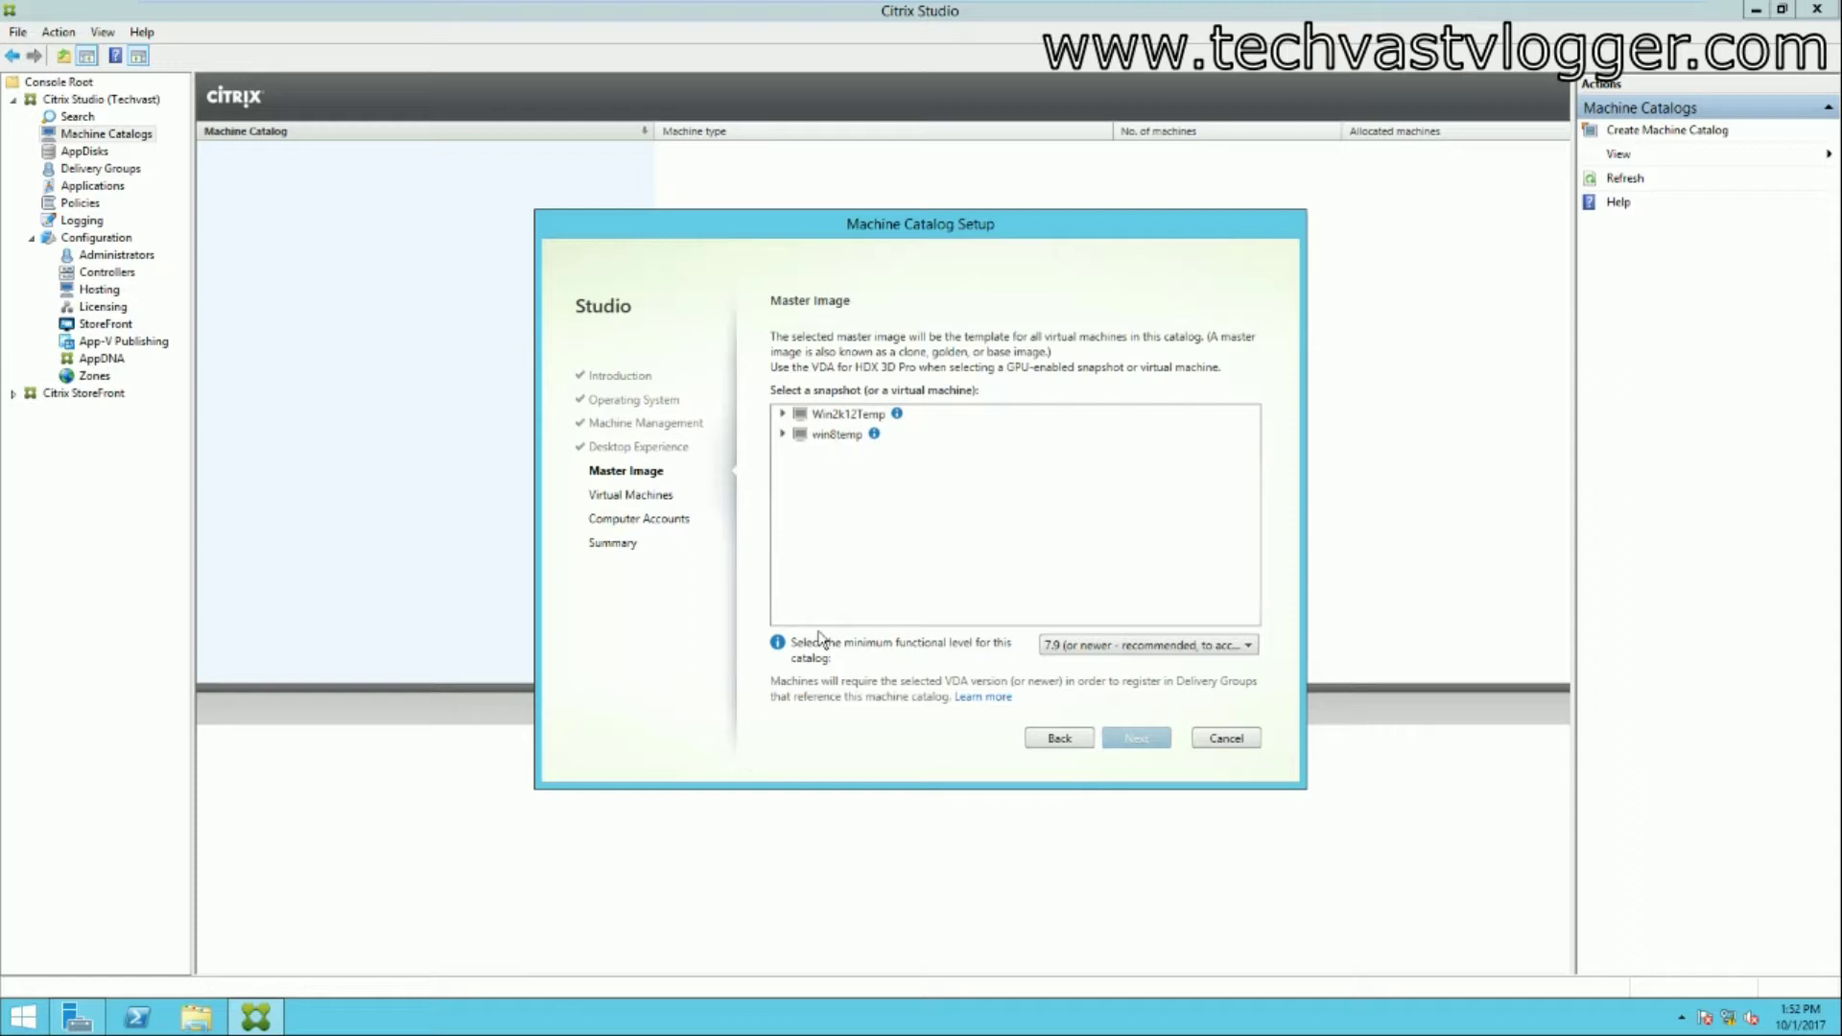
pyautogui.click(839, 414)
pyautogui.click(842, 436)
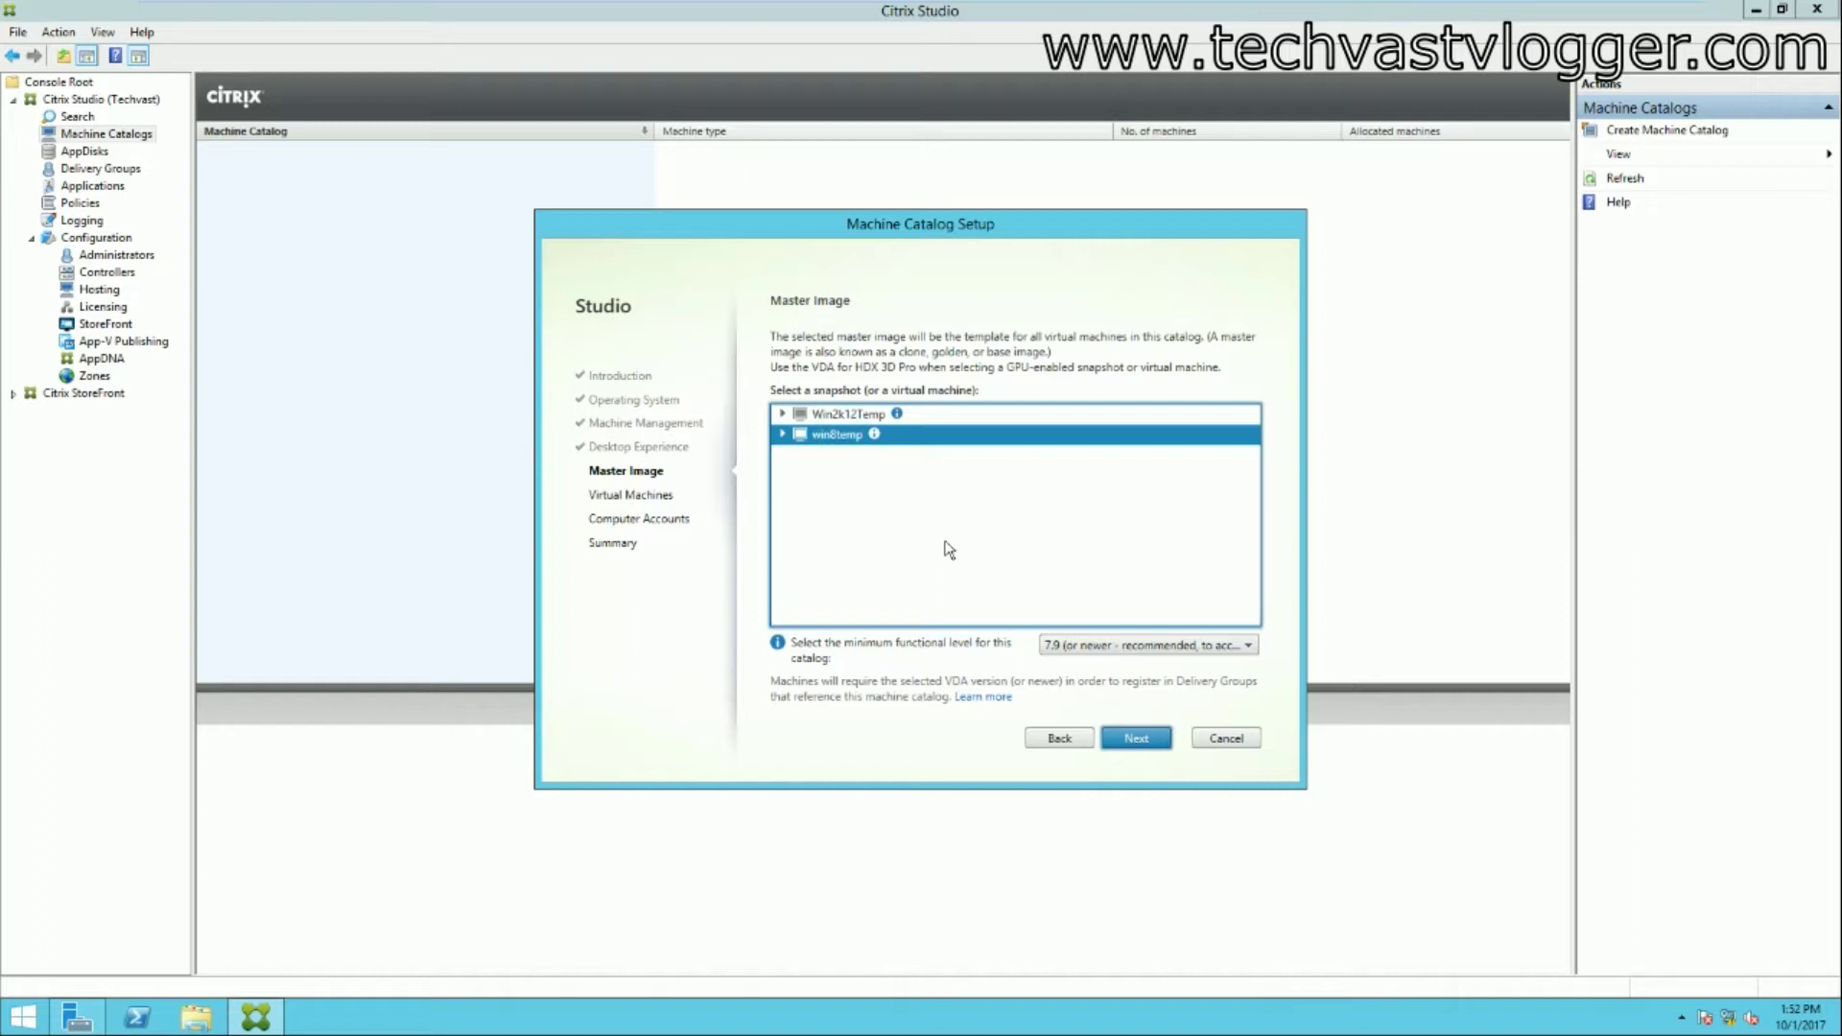
pyautogui.click(1137, 739)
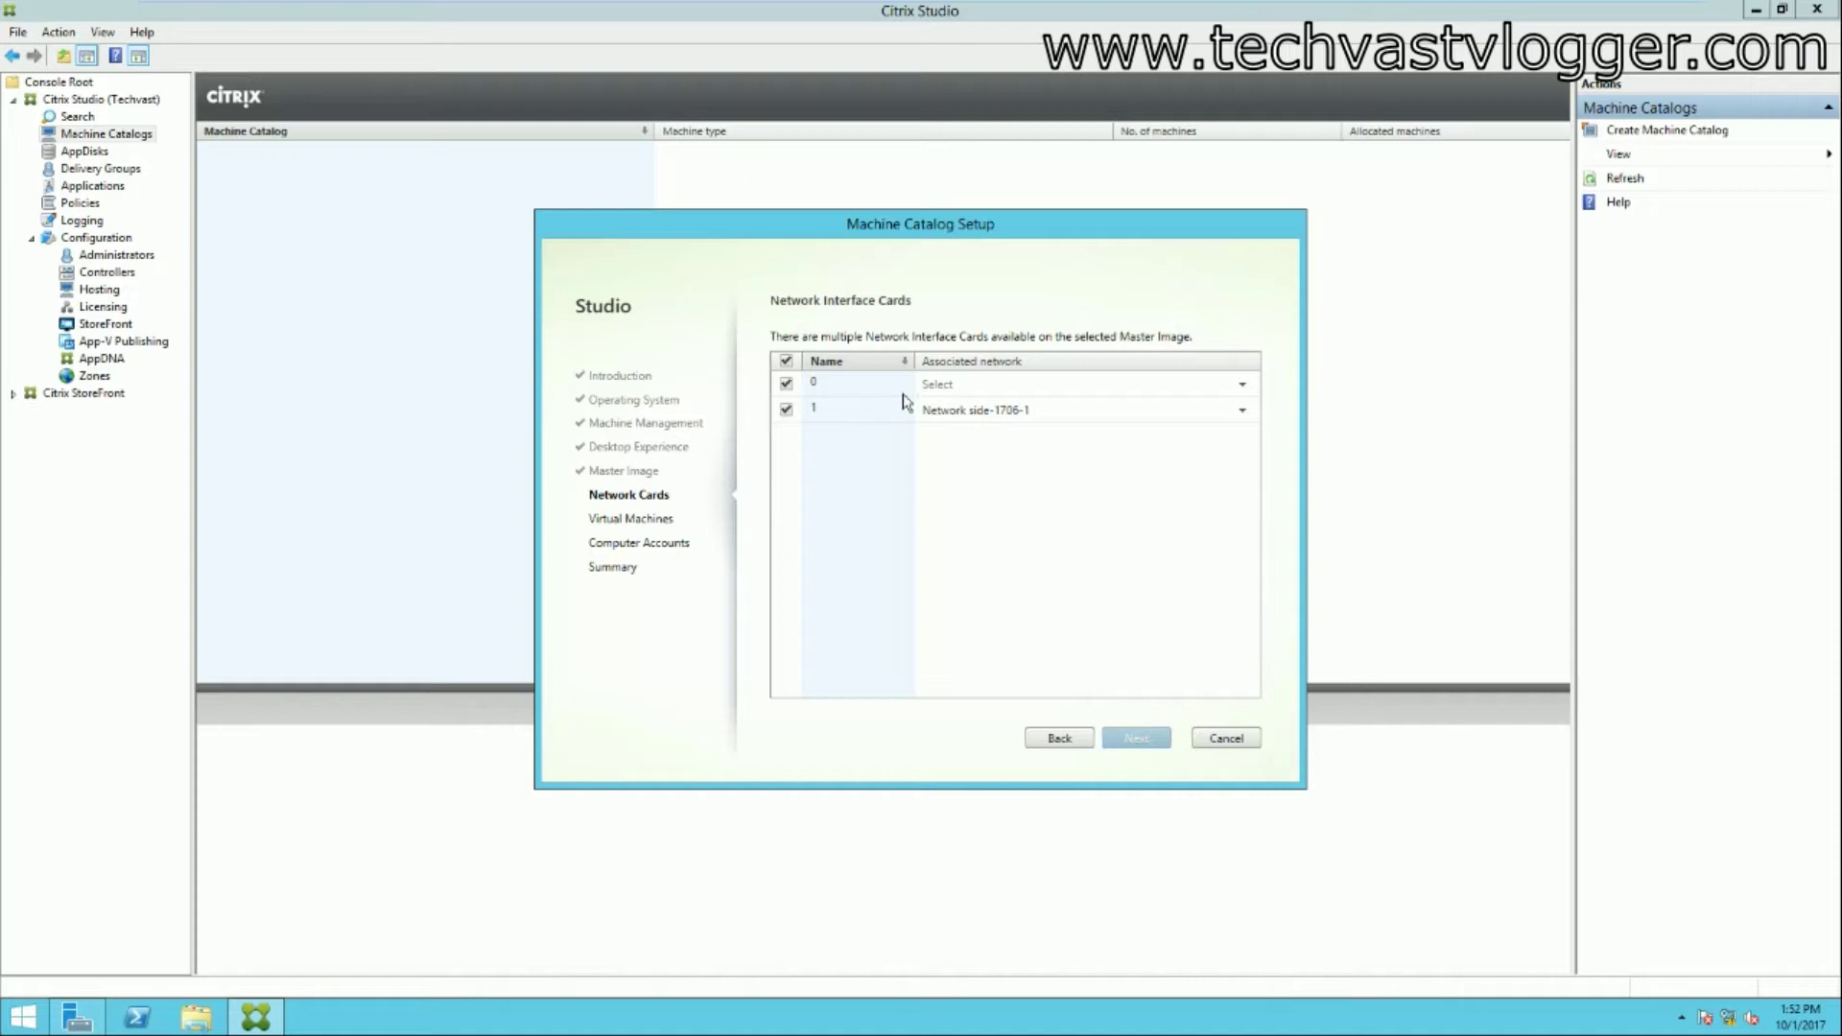
# Step: Exclude network card 1, assign card 0 to Network side-1706-1, and accept the default virtual machine settings
pyautogui.click(784, 410)
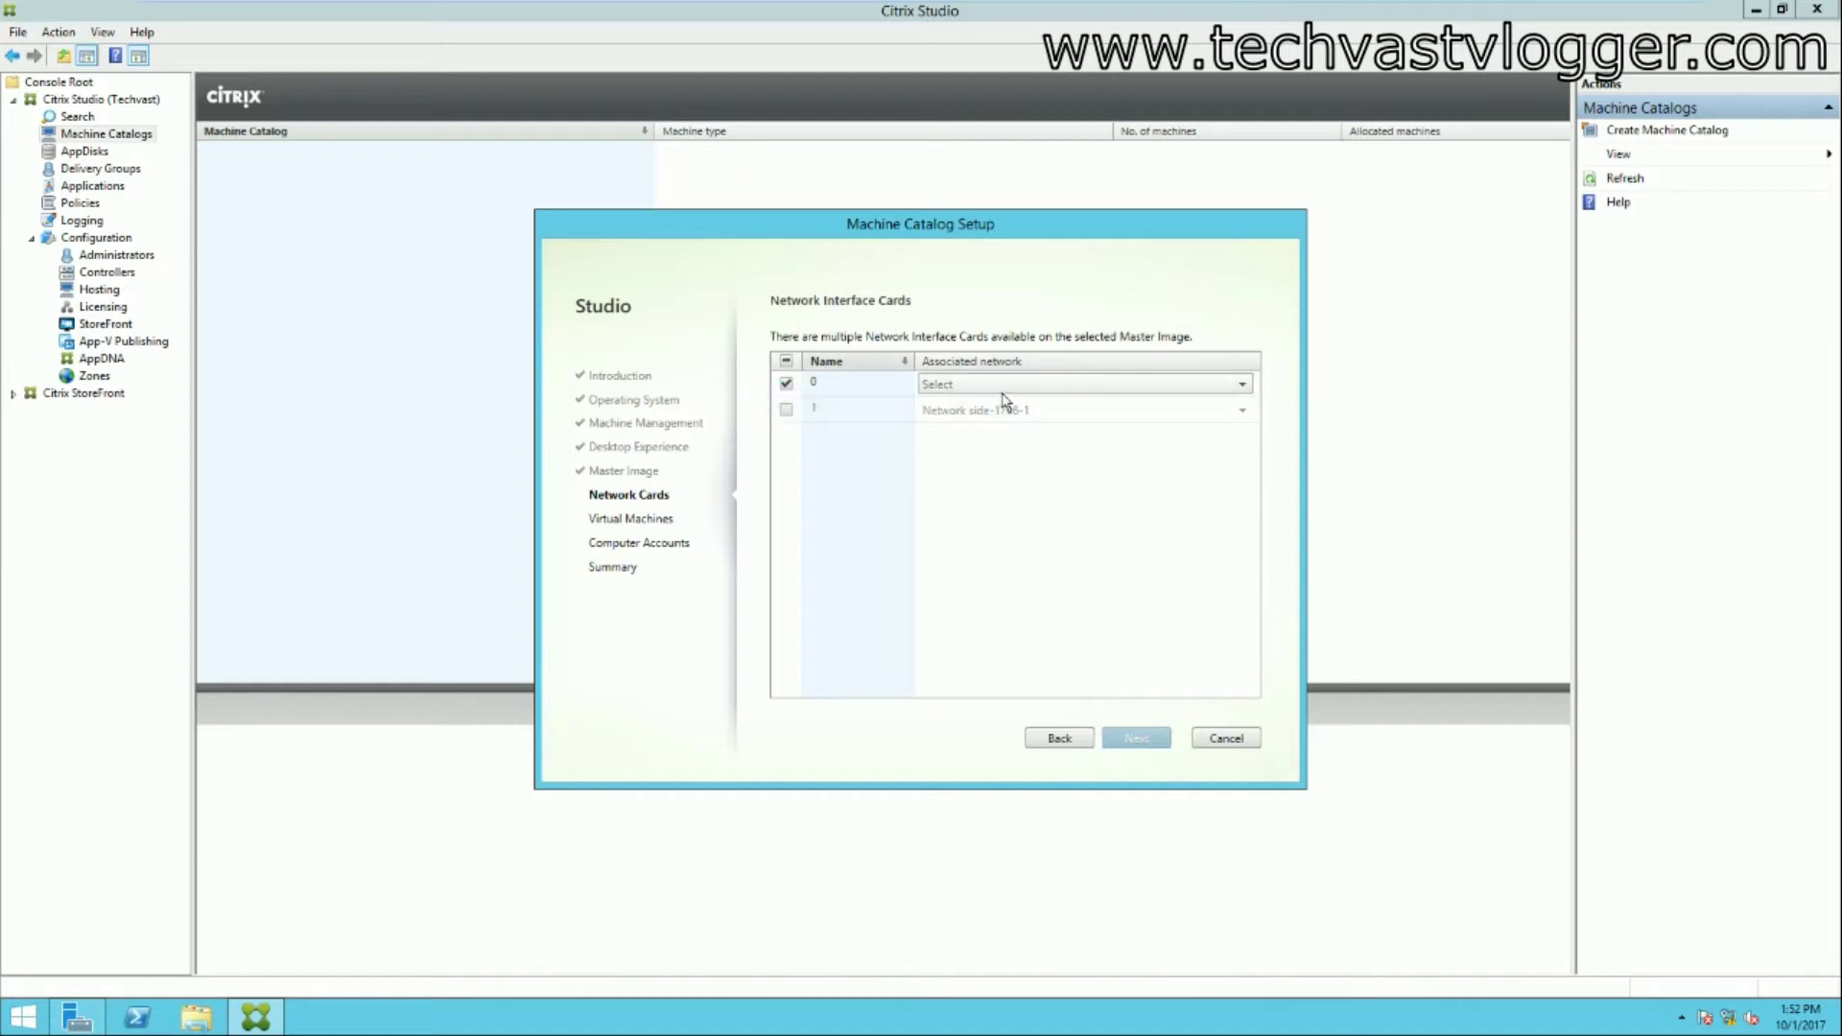
pyautogui.click(1208, 383)
pyautogui.click(998, 407)
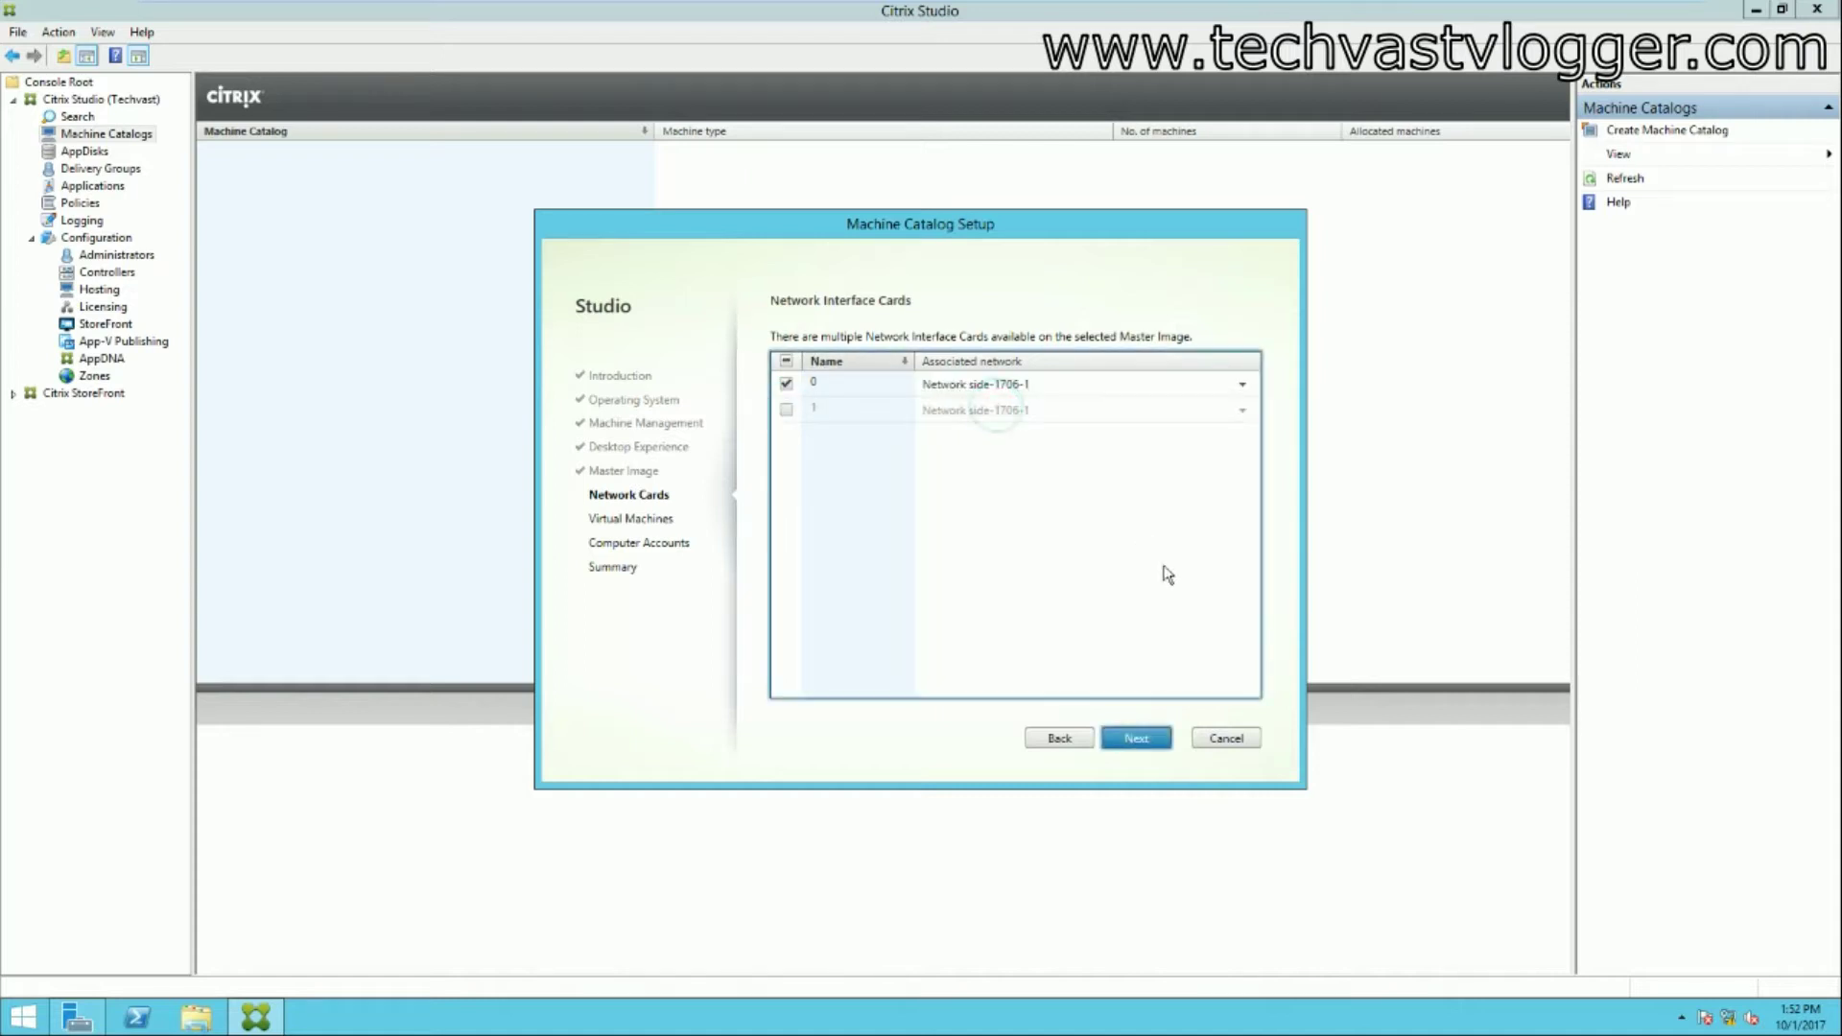
pyautogui.click(1138, 738)
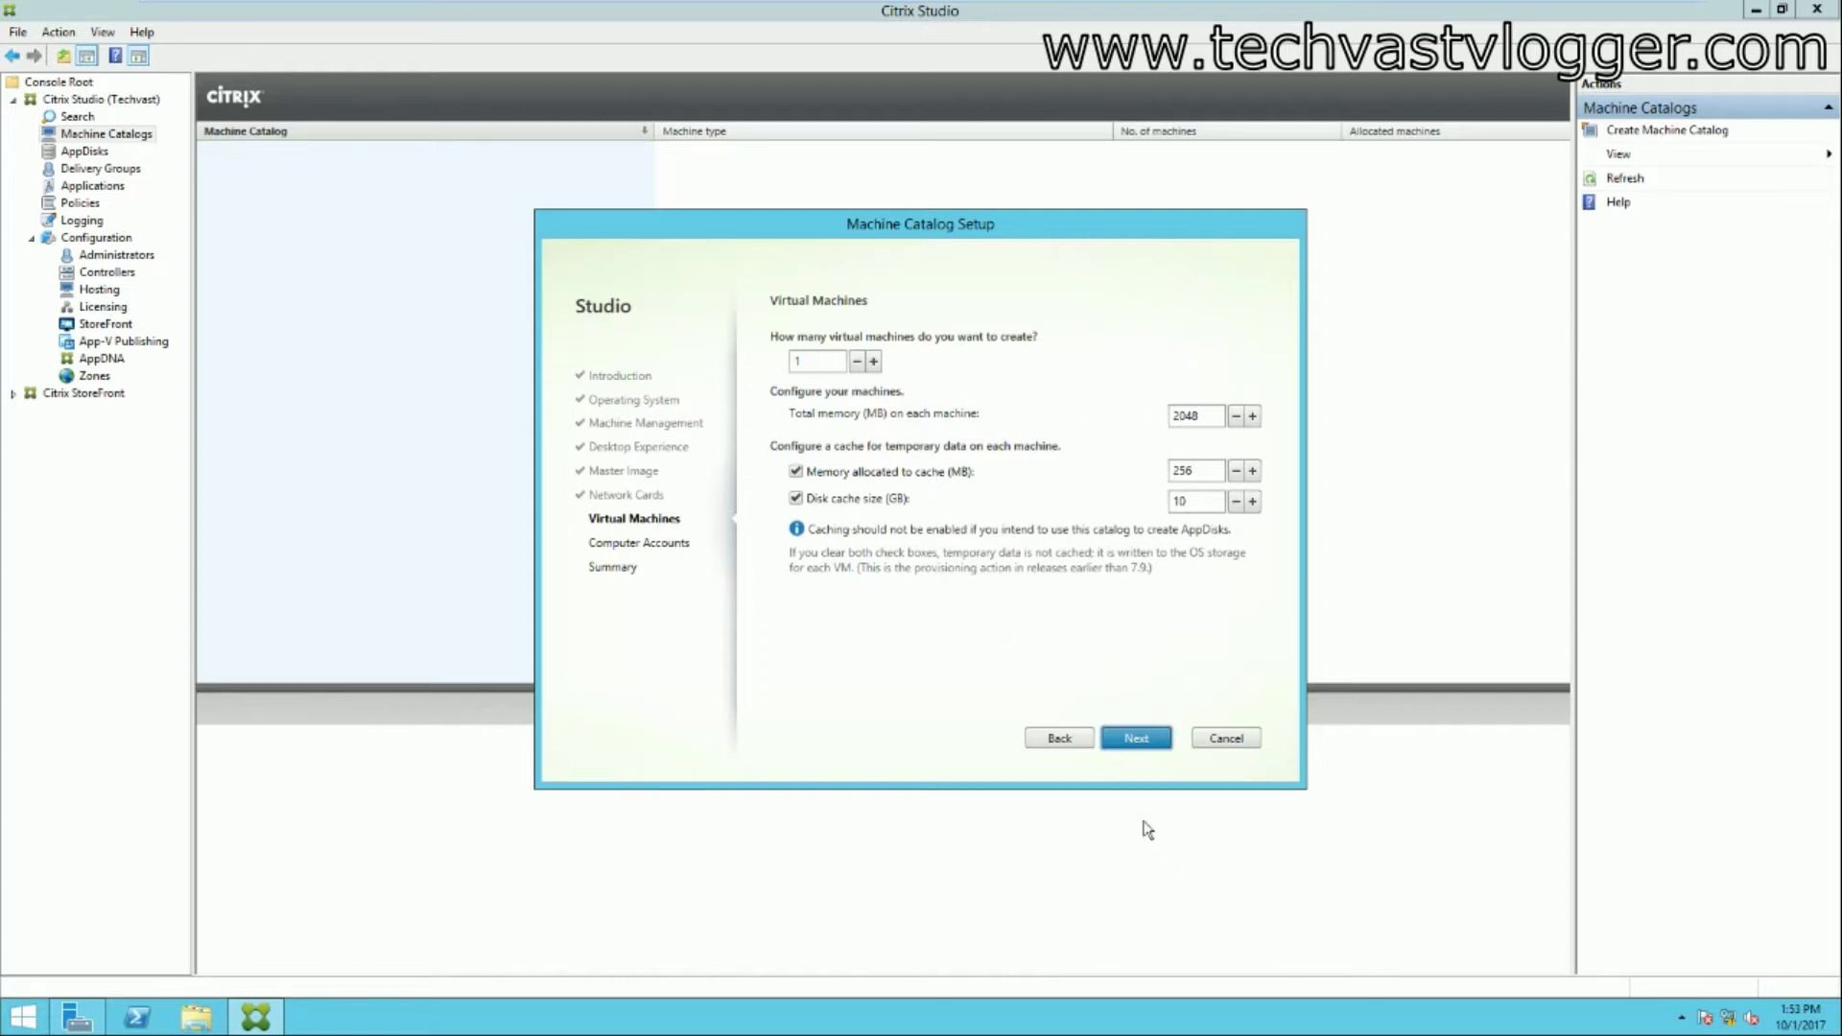
pyautogui.click(1130, 739)
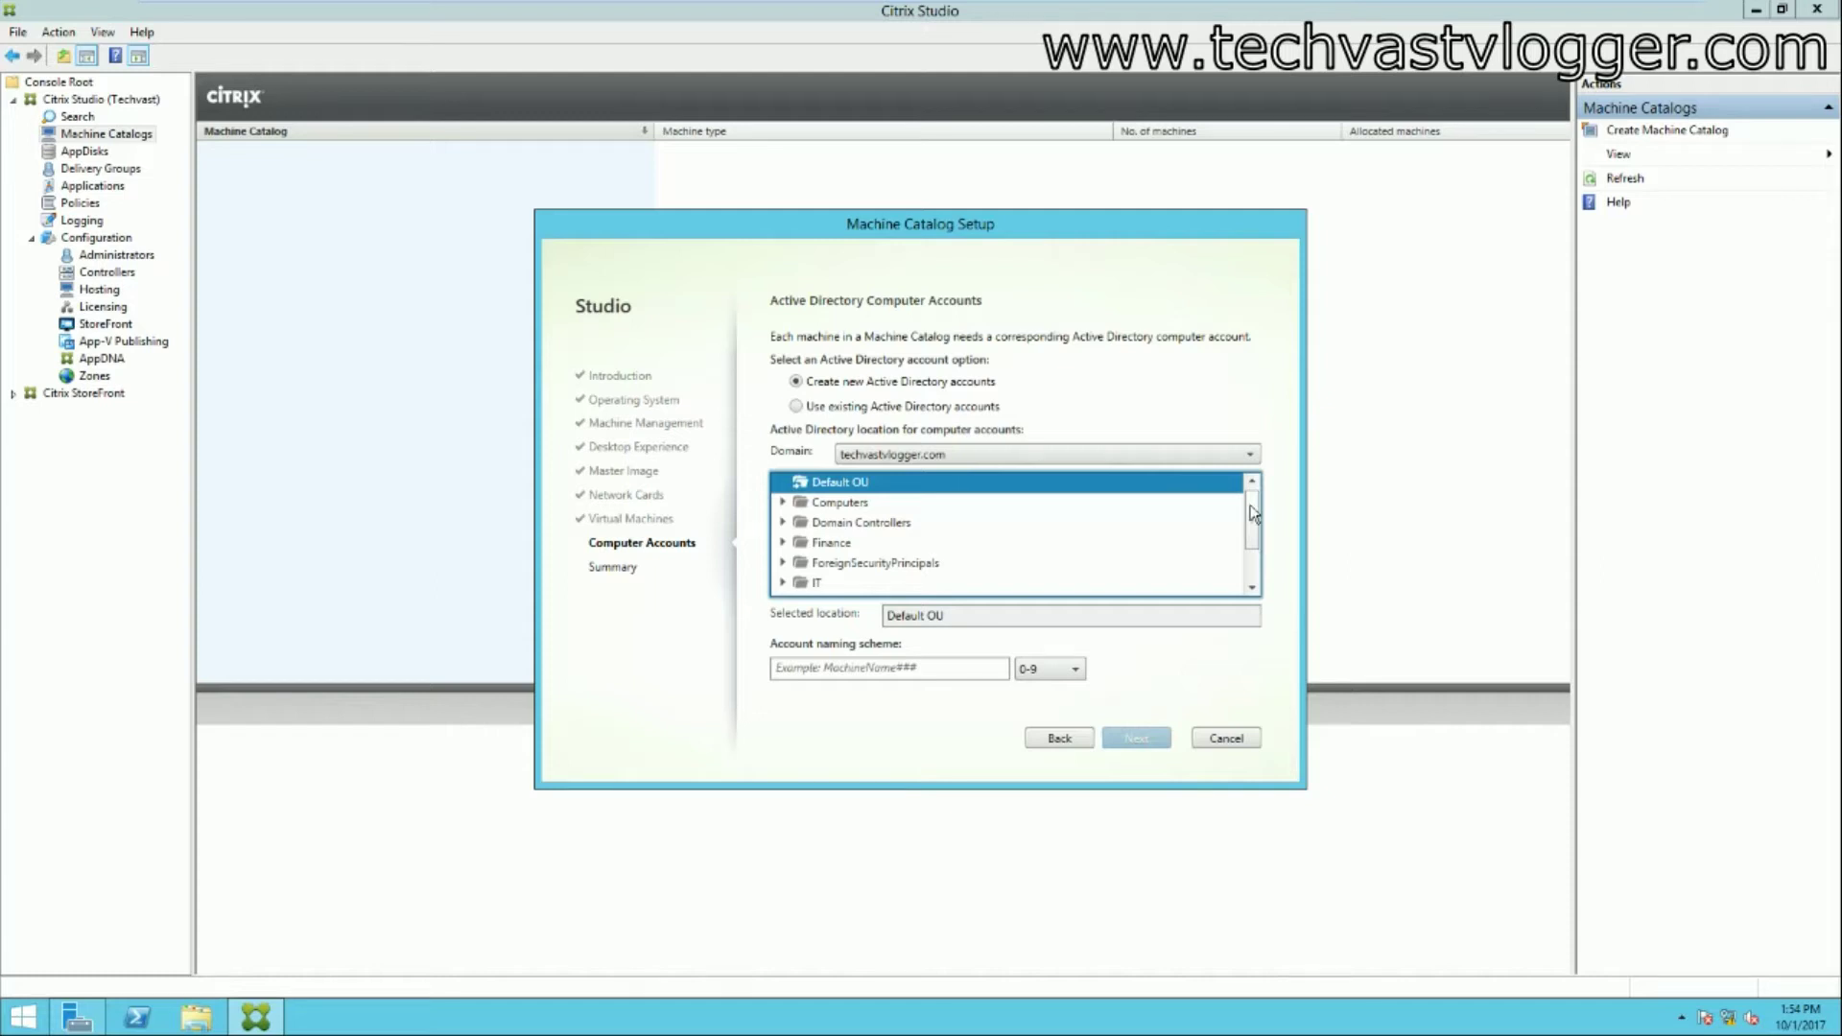
# Step: Choose the Win8 OU under Xendesktop as the Active Directory location for the new computer accounts
pyautogui.click(1252, 588)
pyautogui.click(1253, 587)
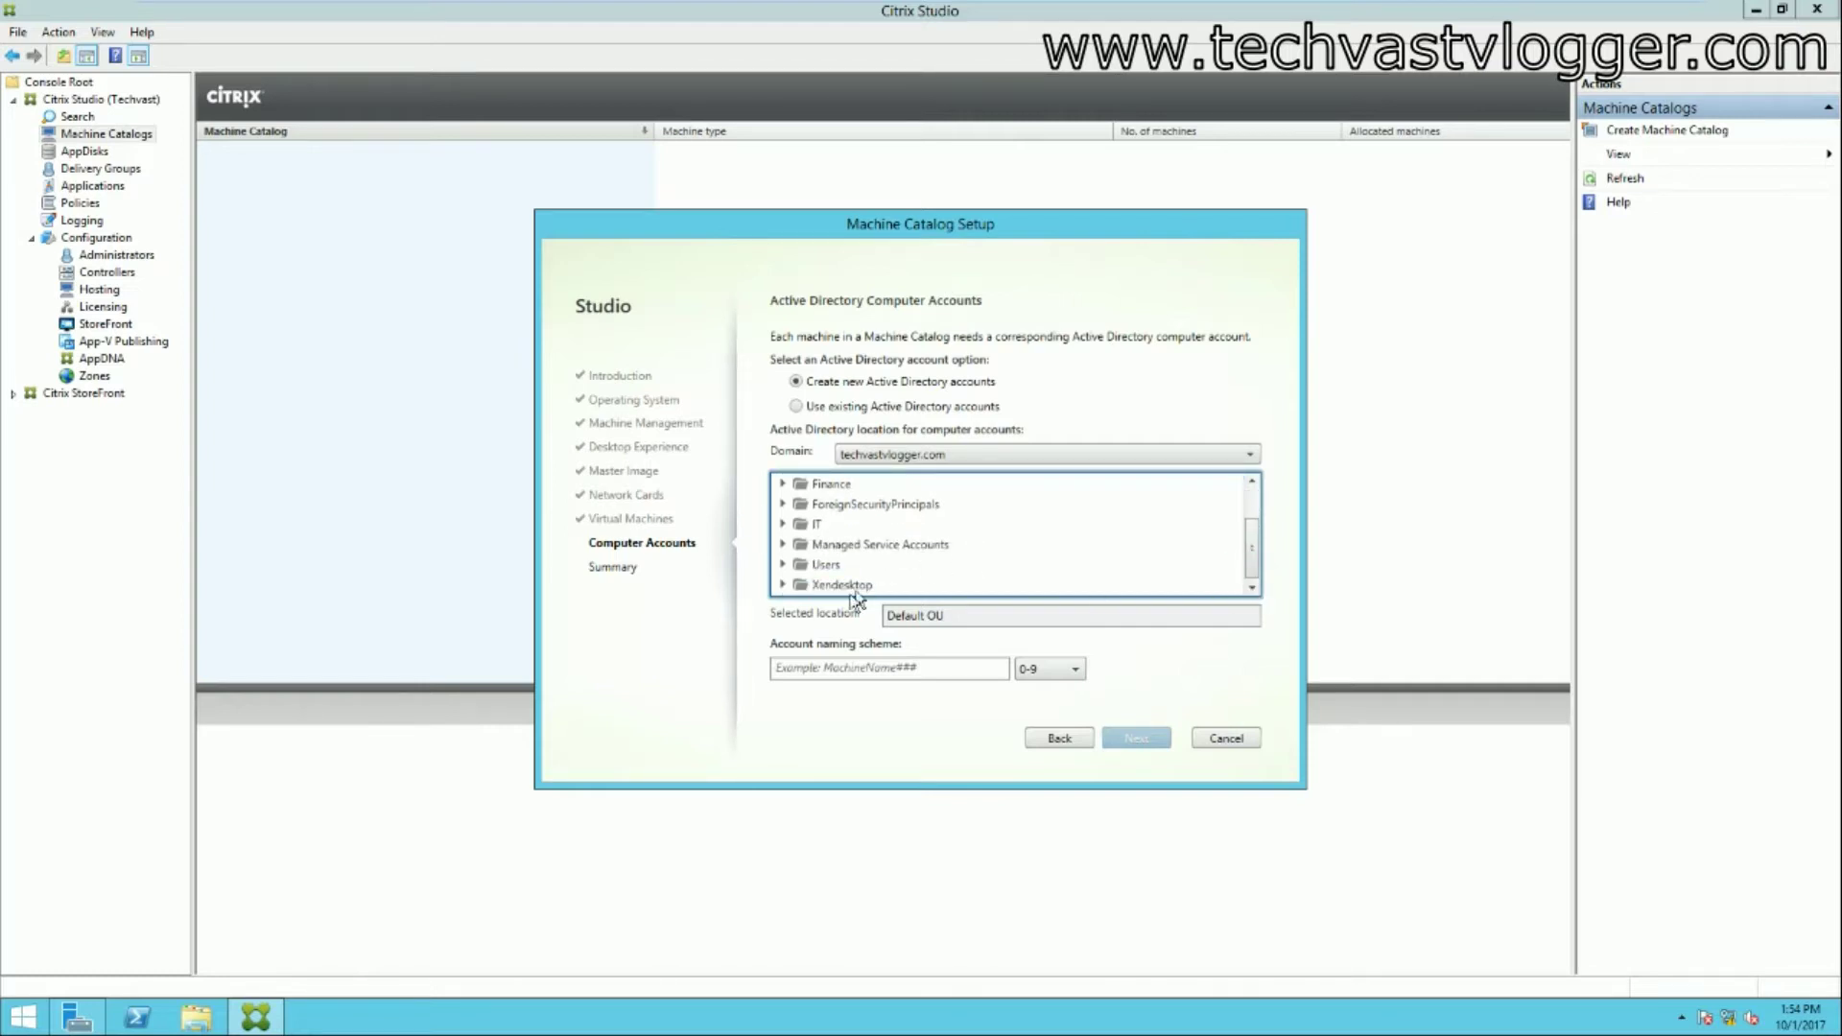
pyautogui.click(783, 585)
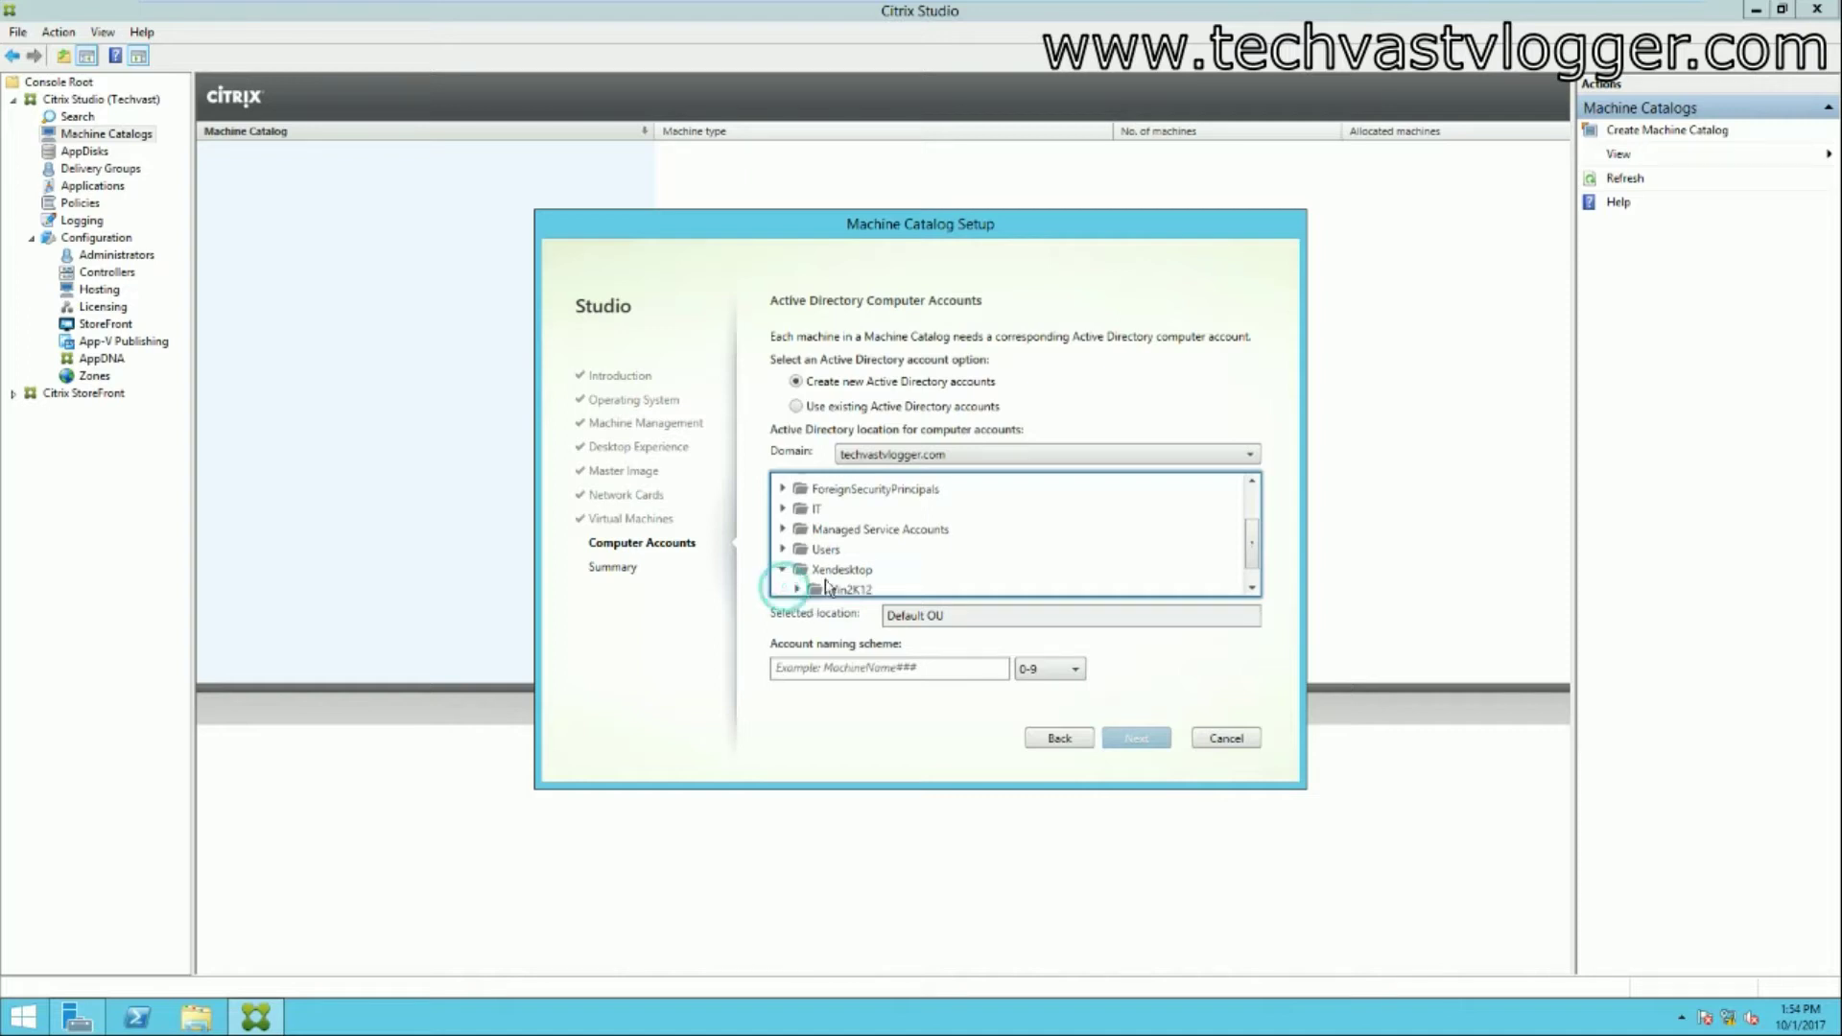
pyautogui.moveTo(1255, 544); pyautogui.dragTo(1255, 554)
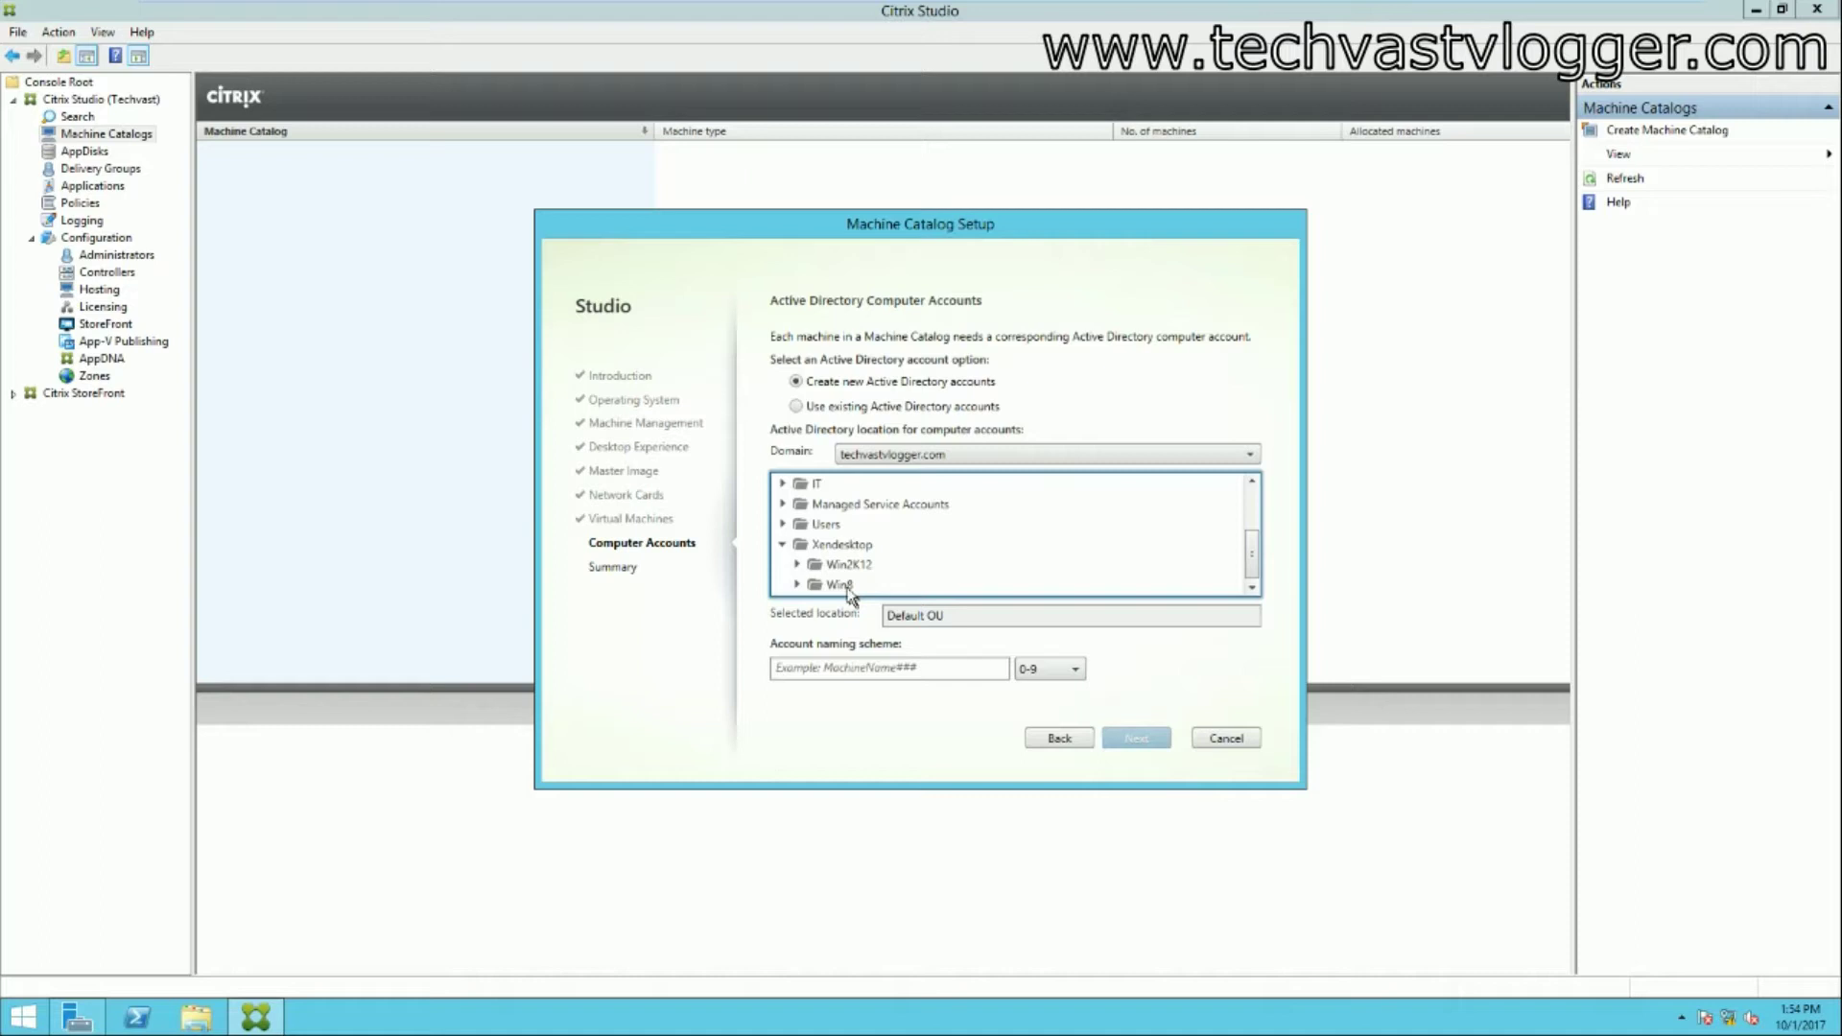
pyautogui.click(835, 587)
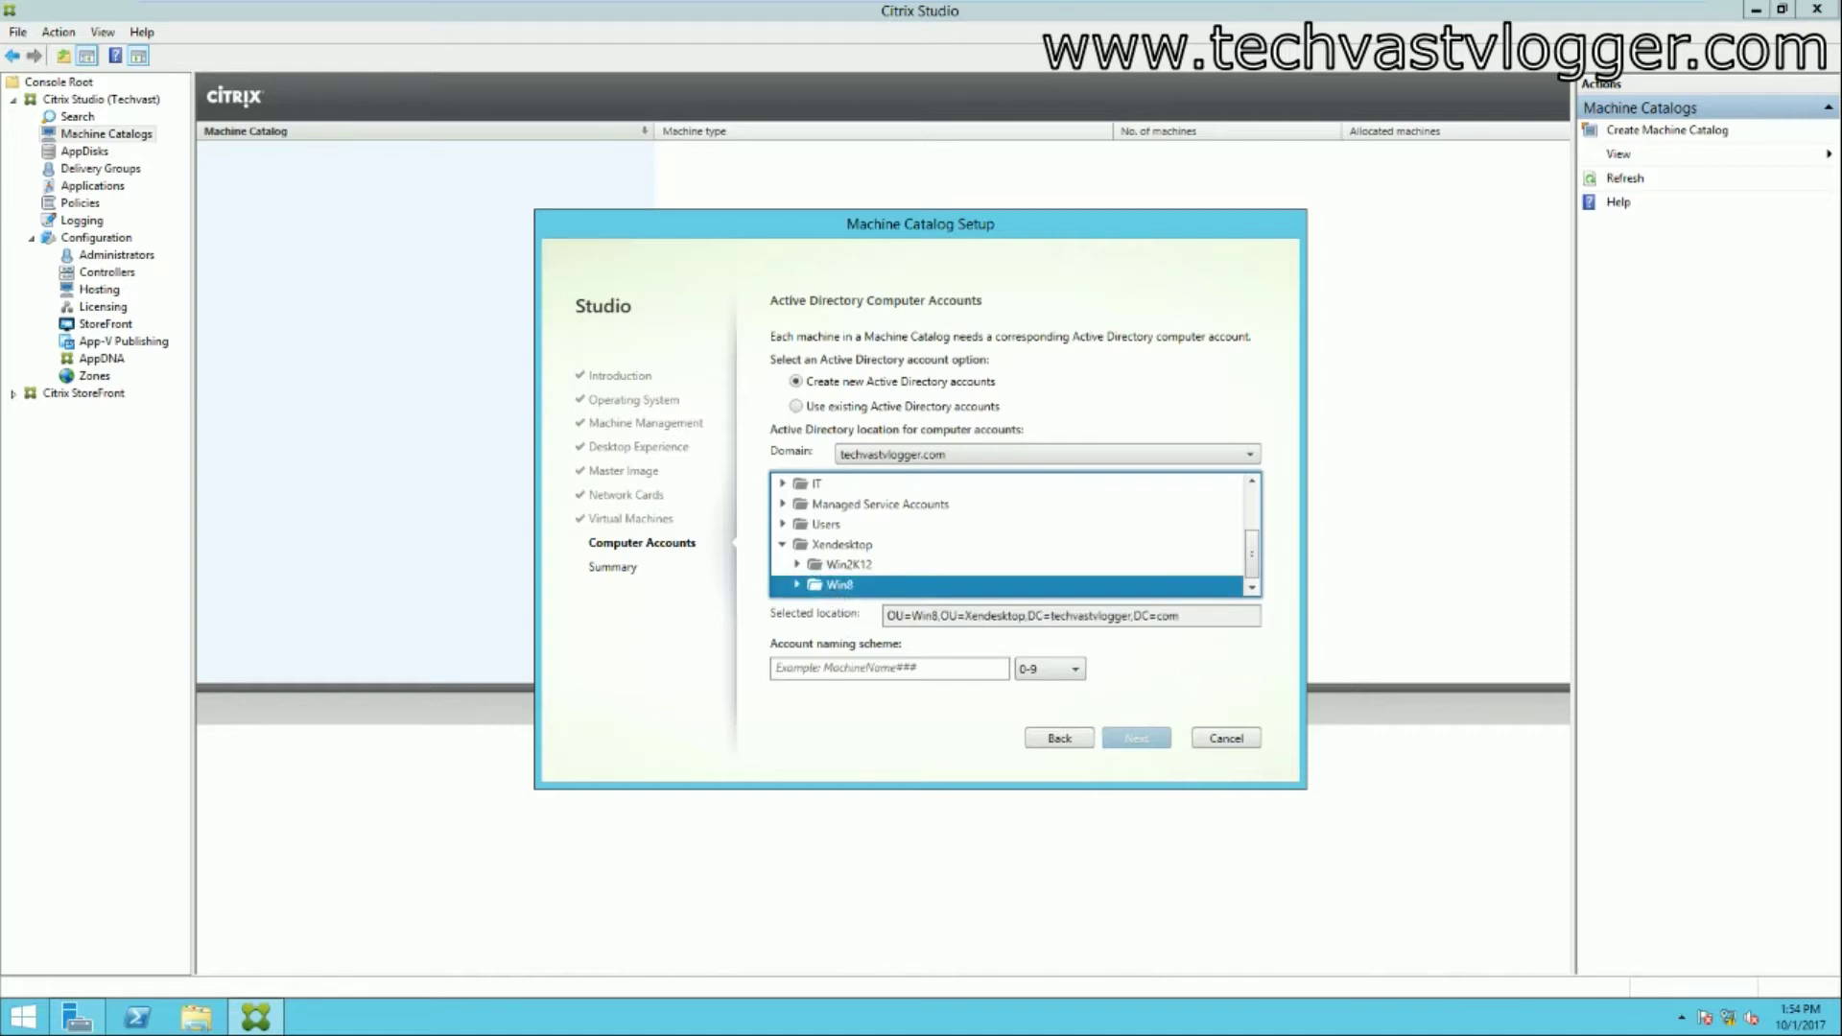
# Step: Set the account naming scheme to win8-### with 0-9 numbering and continue to the summary
pyautogui.click(826, 668)
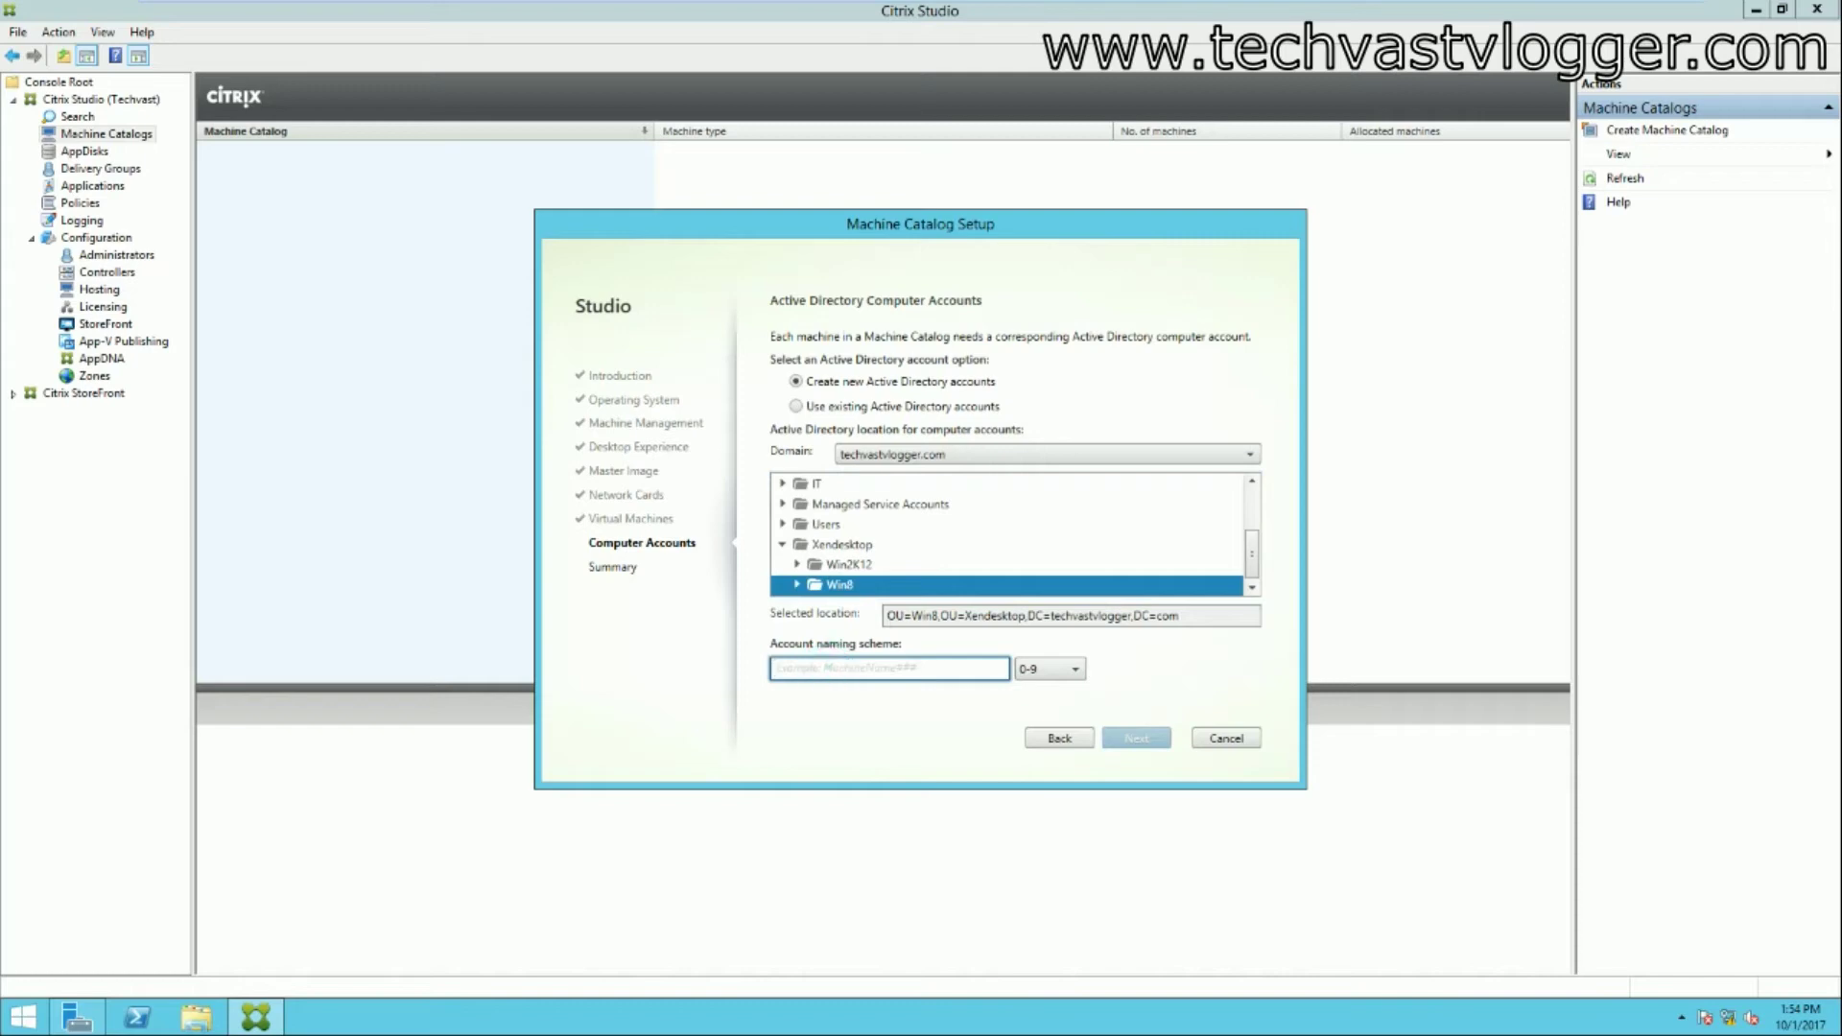
pyautogui.write('win')
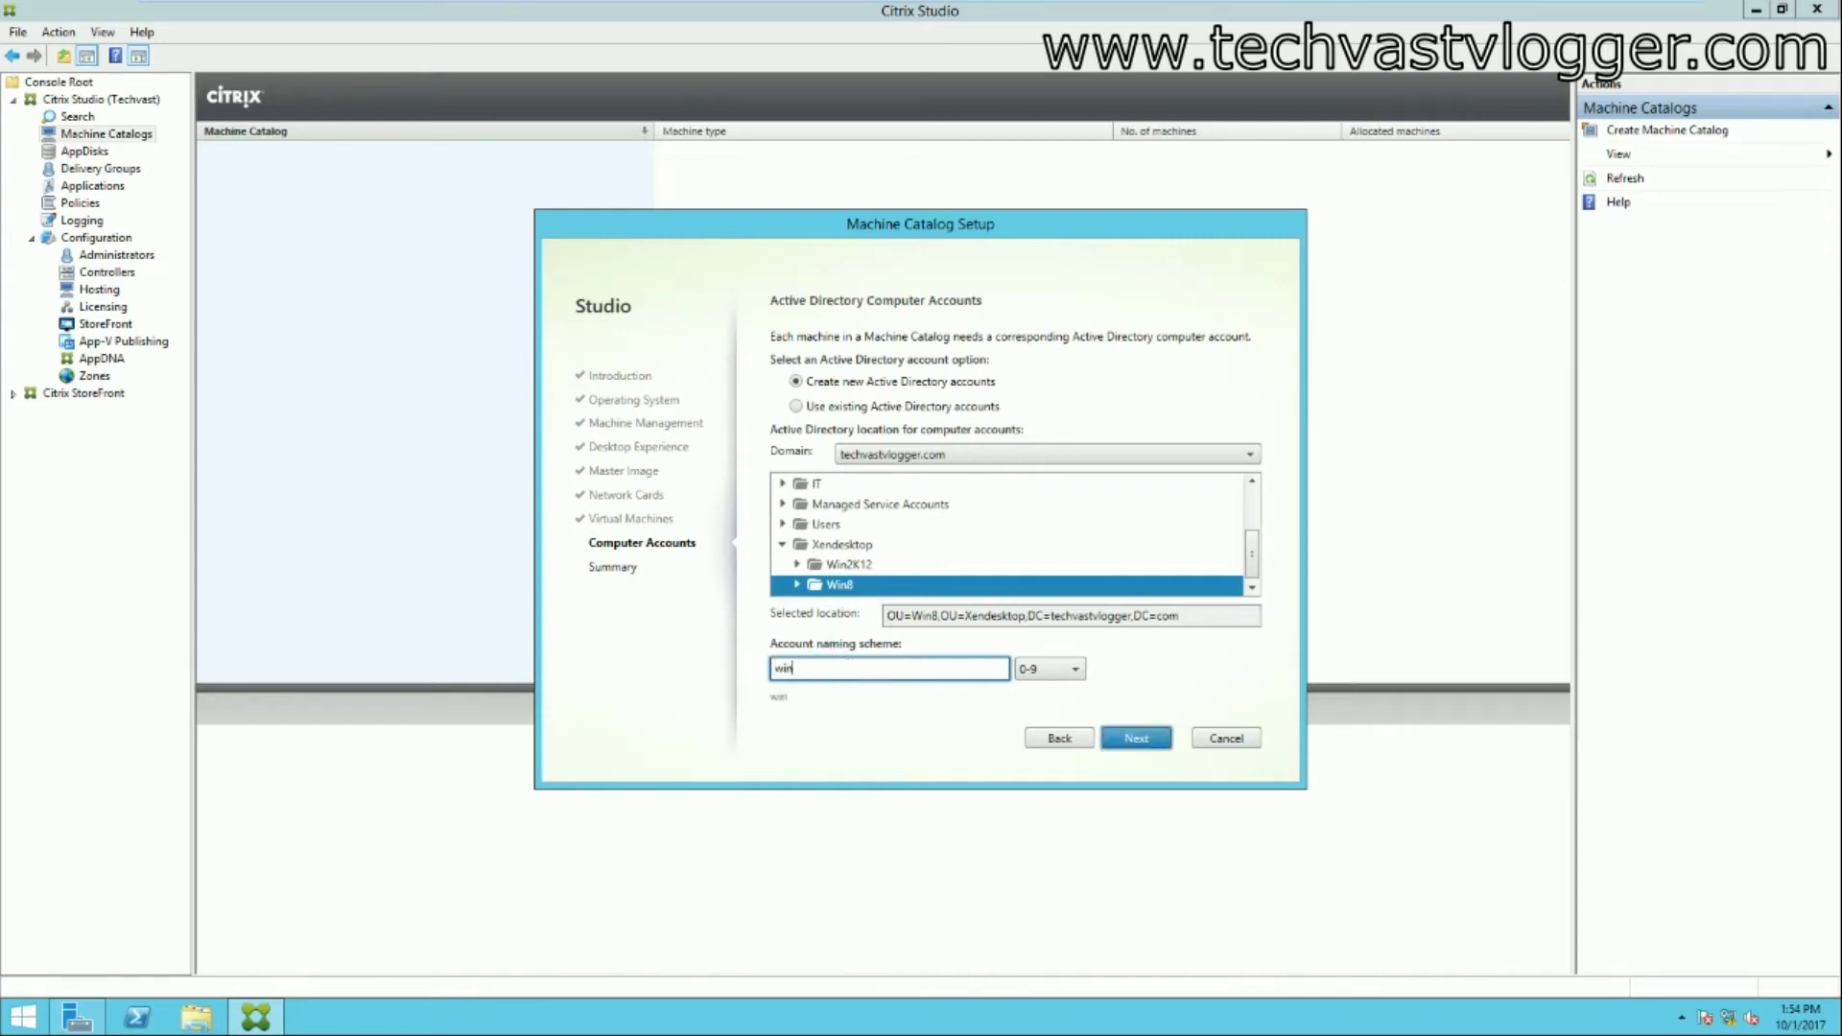
pyautogui.write('8-##')
pyautogui.click(836, 675)
pyautogui.write('#')
pyautogui.click(1075, 672)
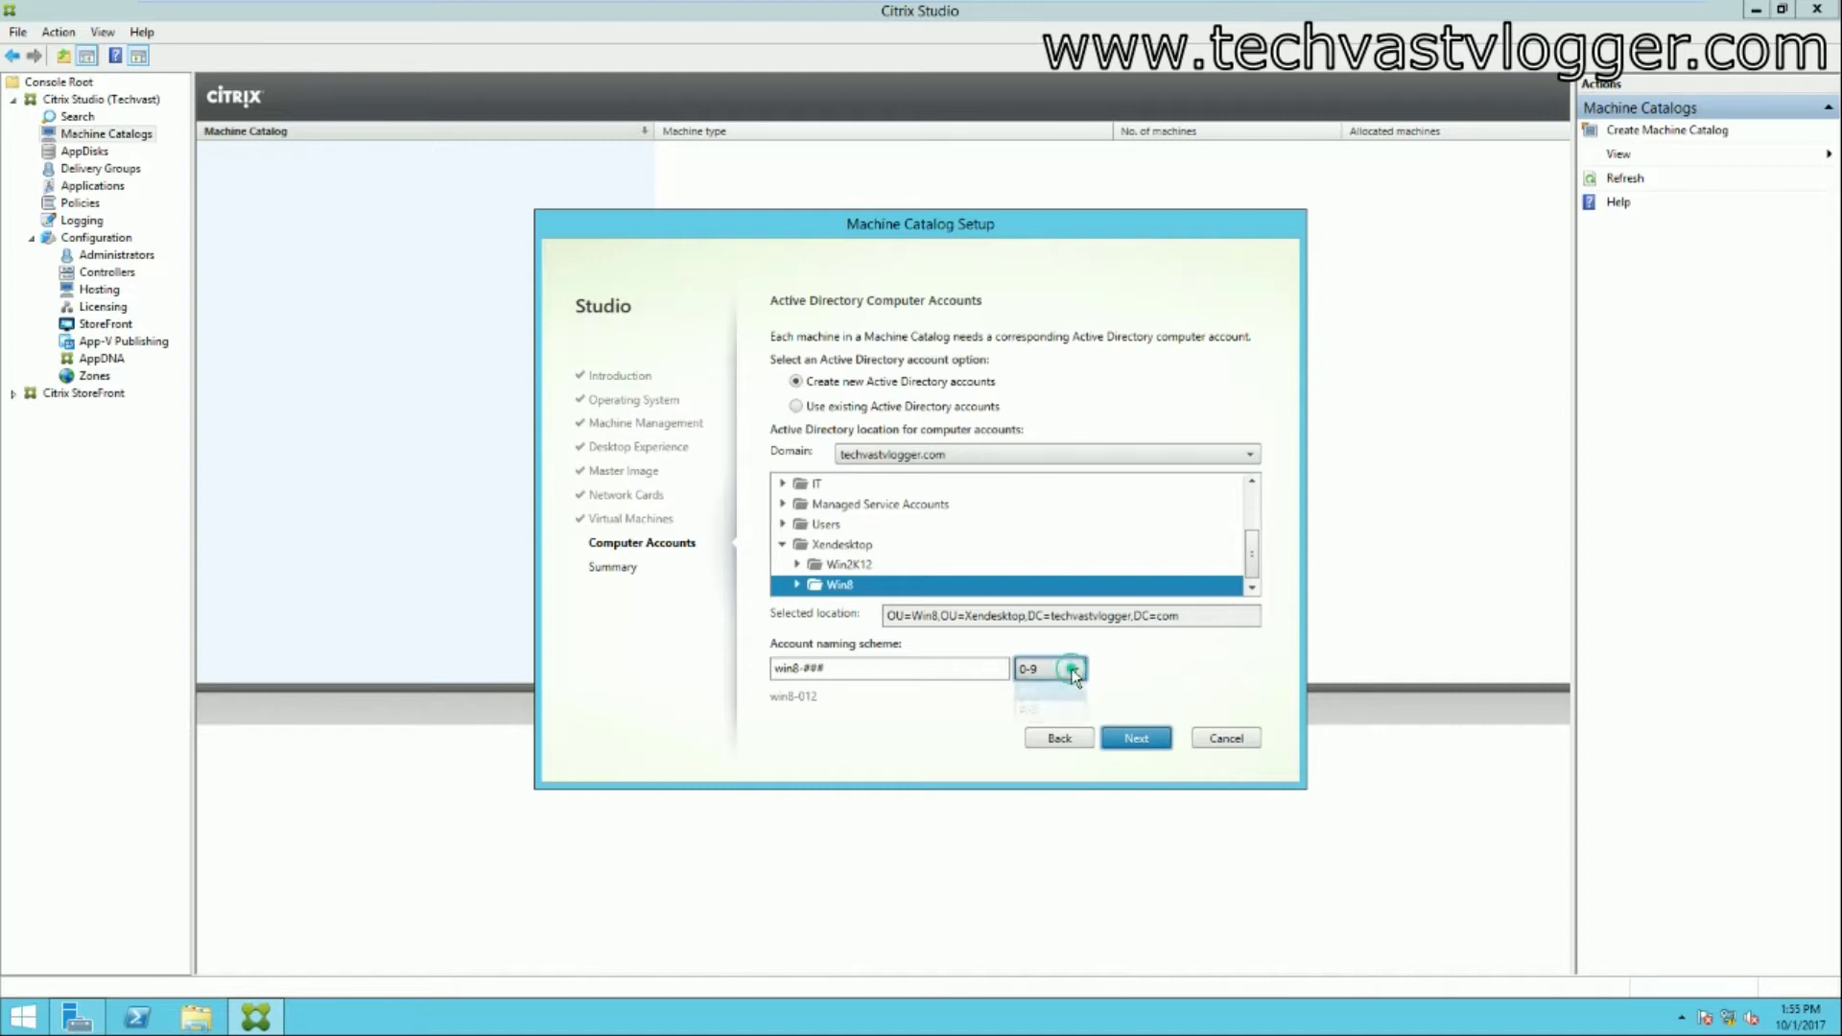
pyautogui.click(1024, 710)
pyautogui.hotkey('alt', 'Down')
pyautogui.press('Up')
pyautogui.press('Return')
pyautogui.click(1118, 741)
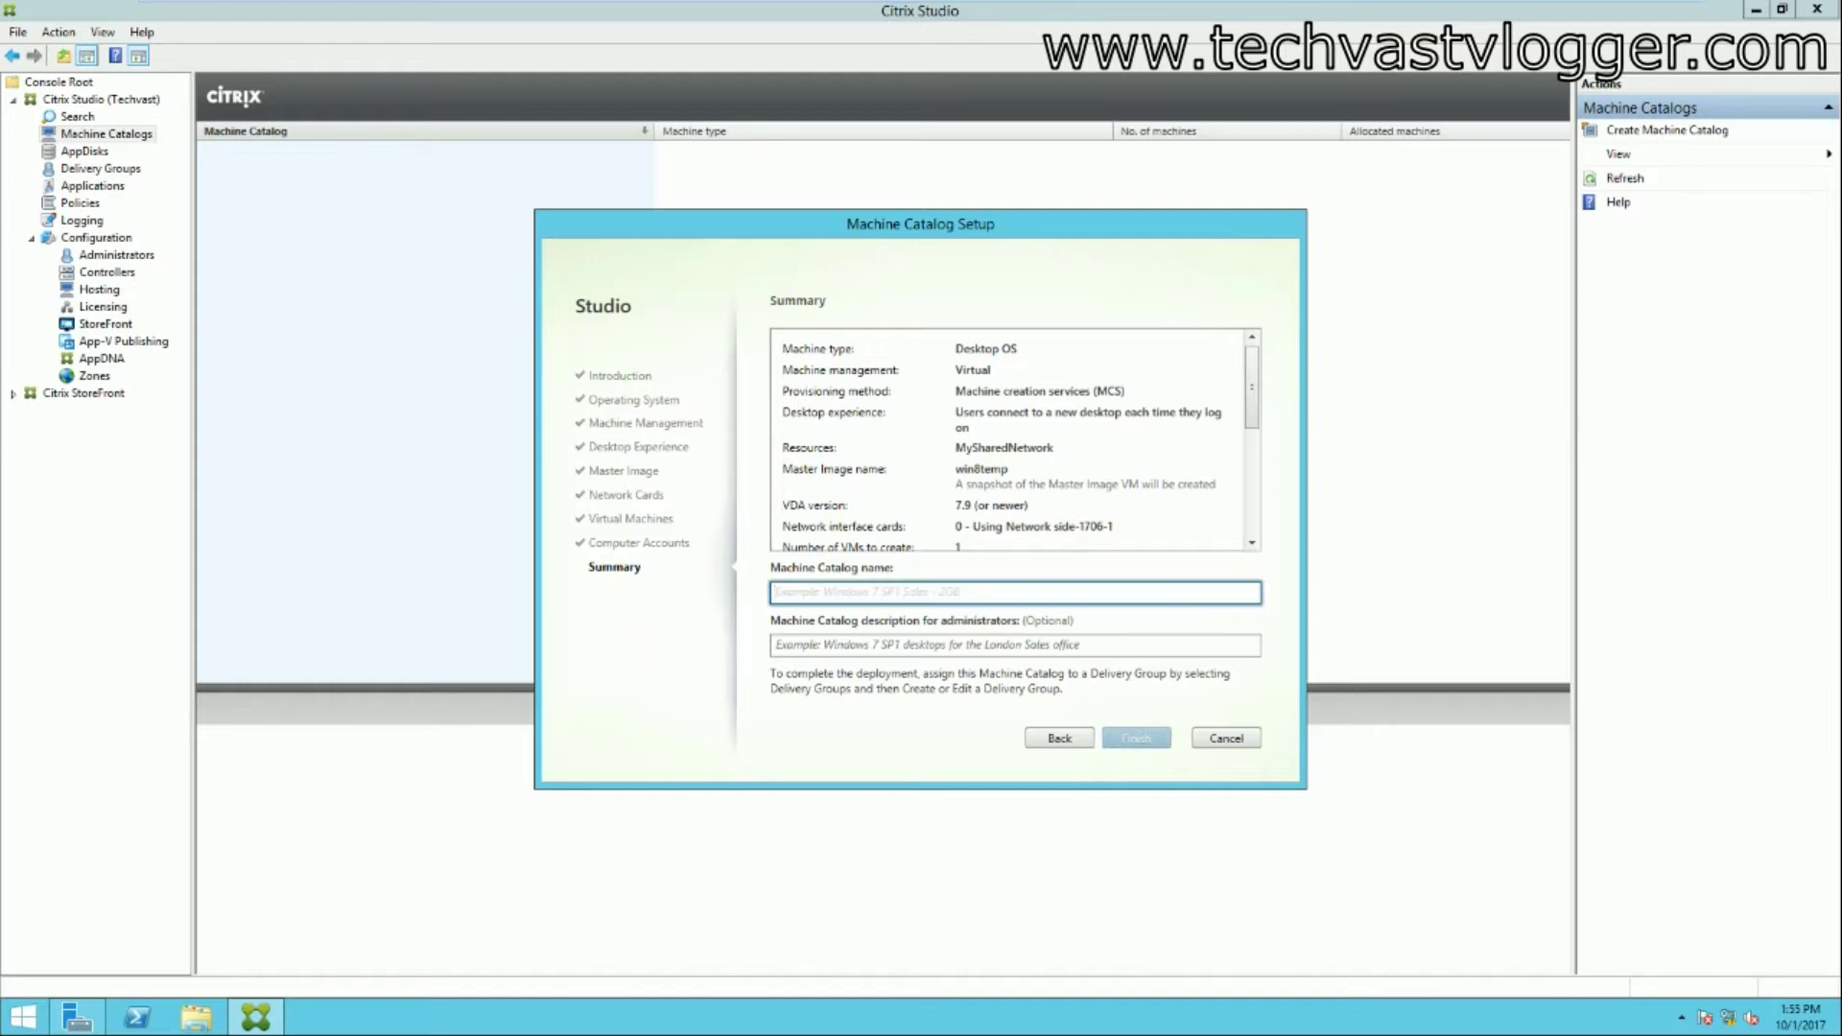
# Step: Name the machine catalog "Win8 Catalog" and describe it as "Catalogs for Win8 Machines"
pyautogui.write('Win')
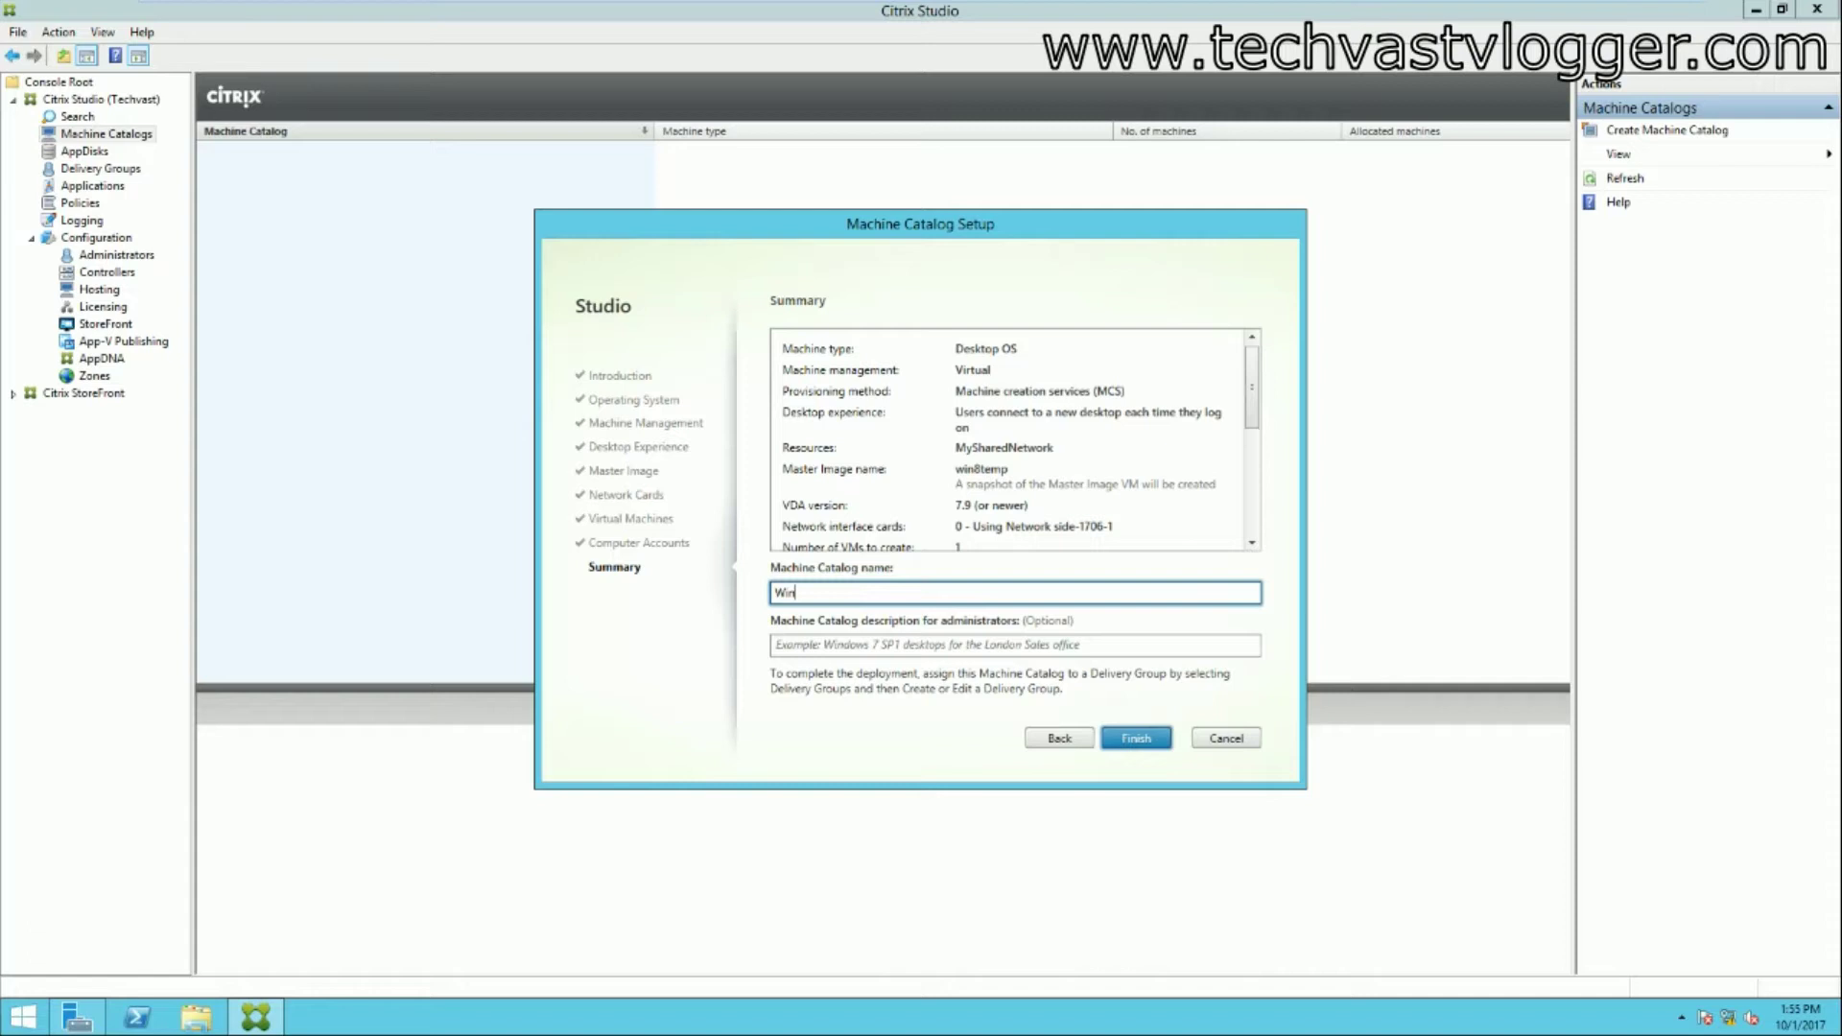
pyautogui.write('8 Catalog')
pyautogui.click(853, 644)
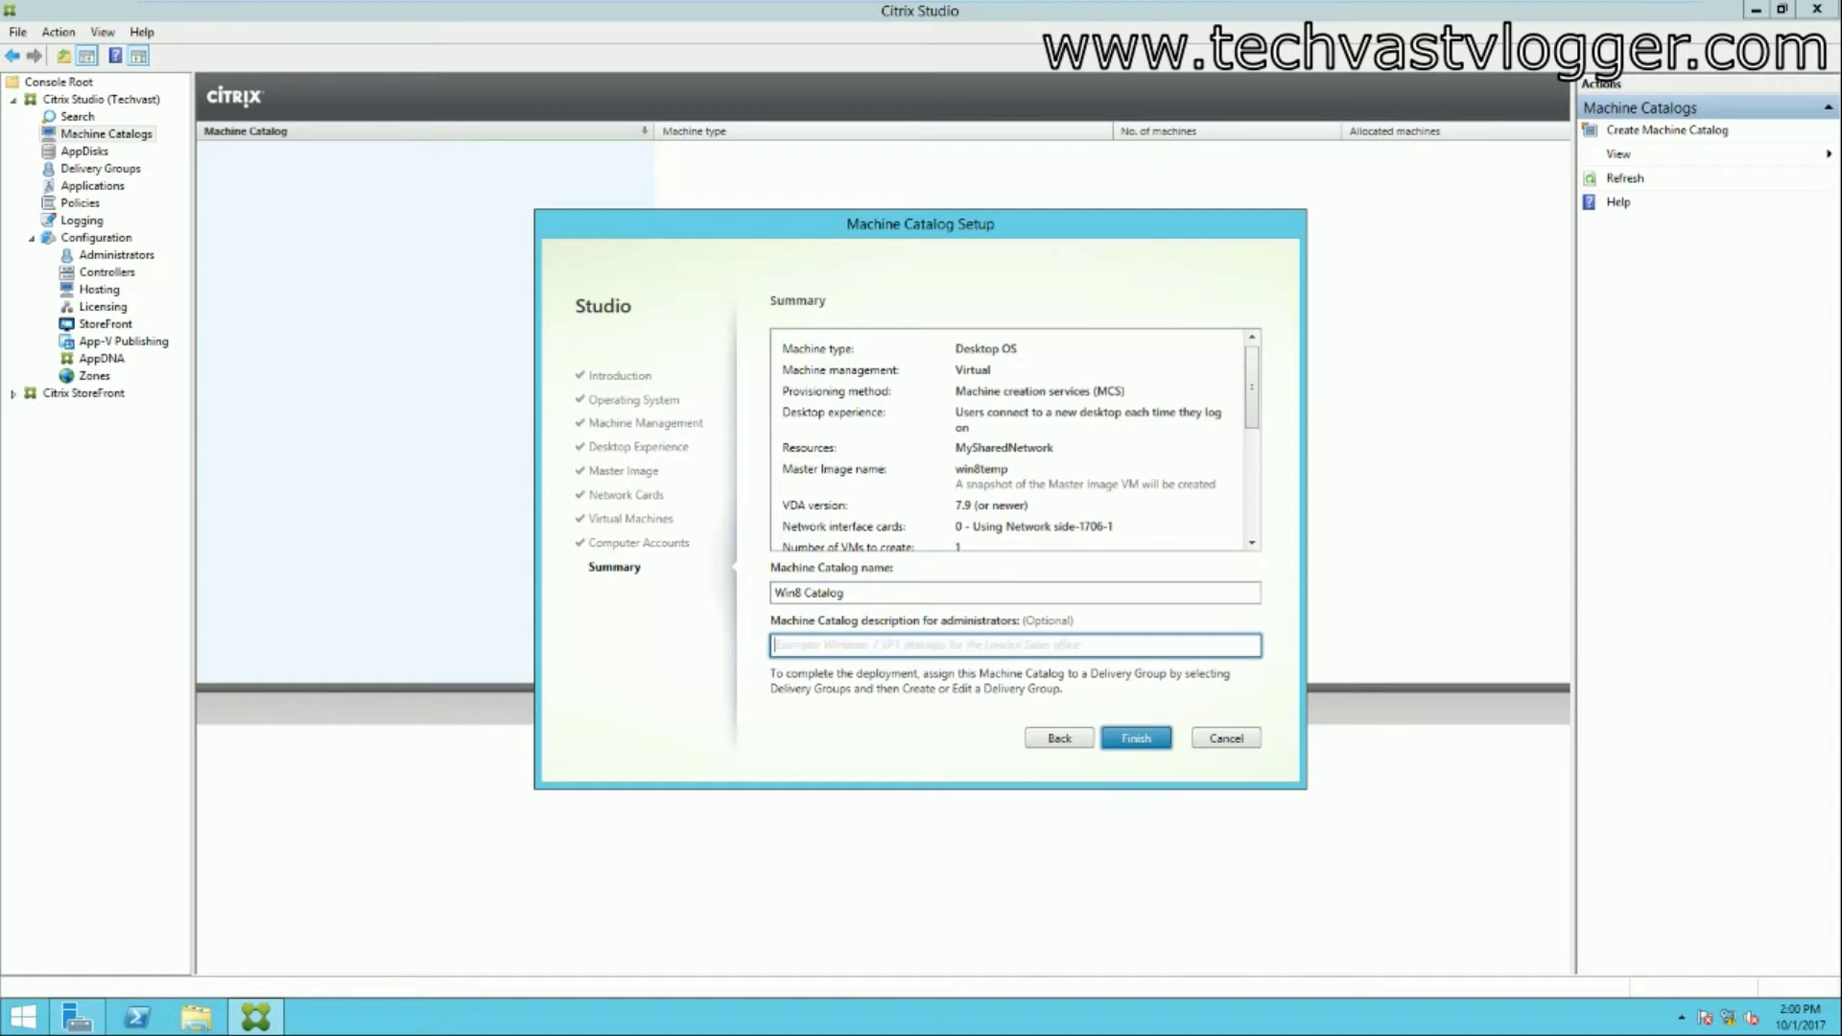
pyautogui.write('Ca')
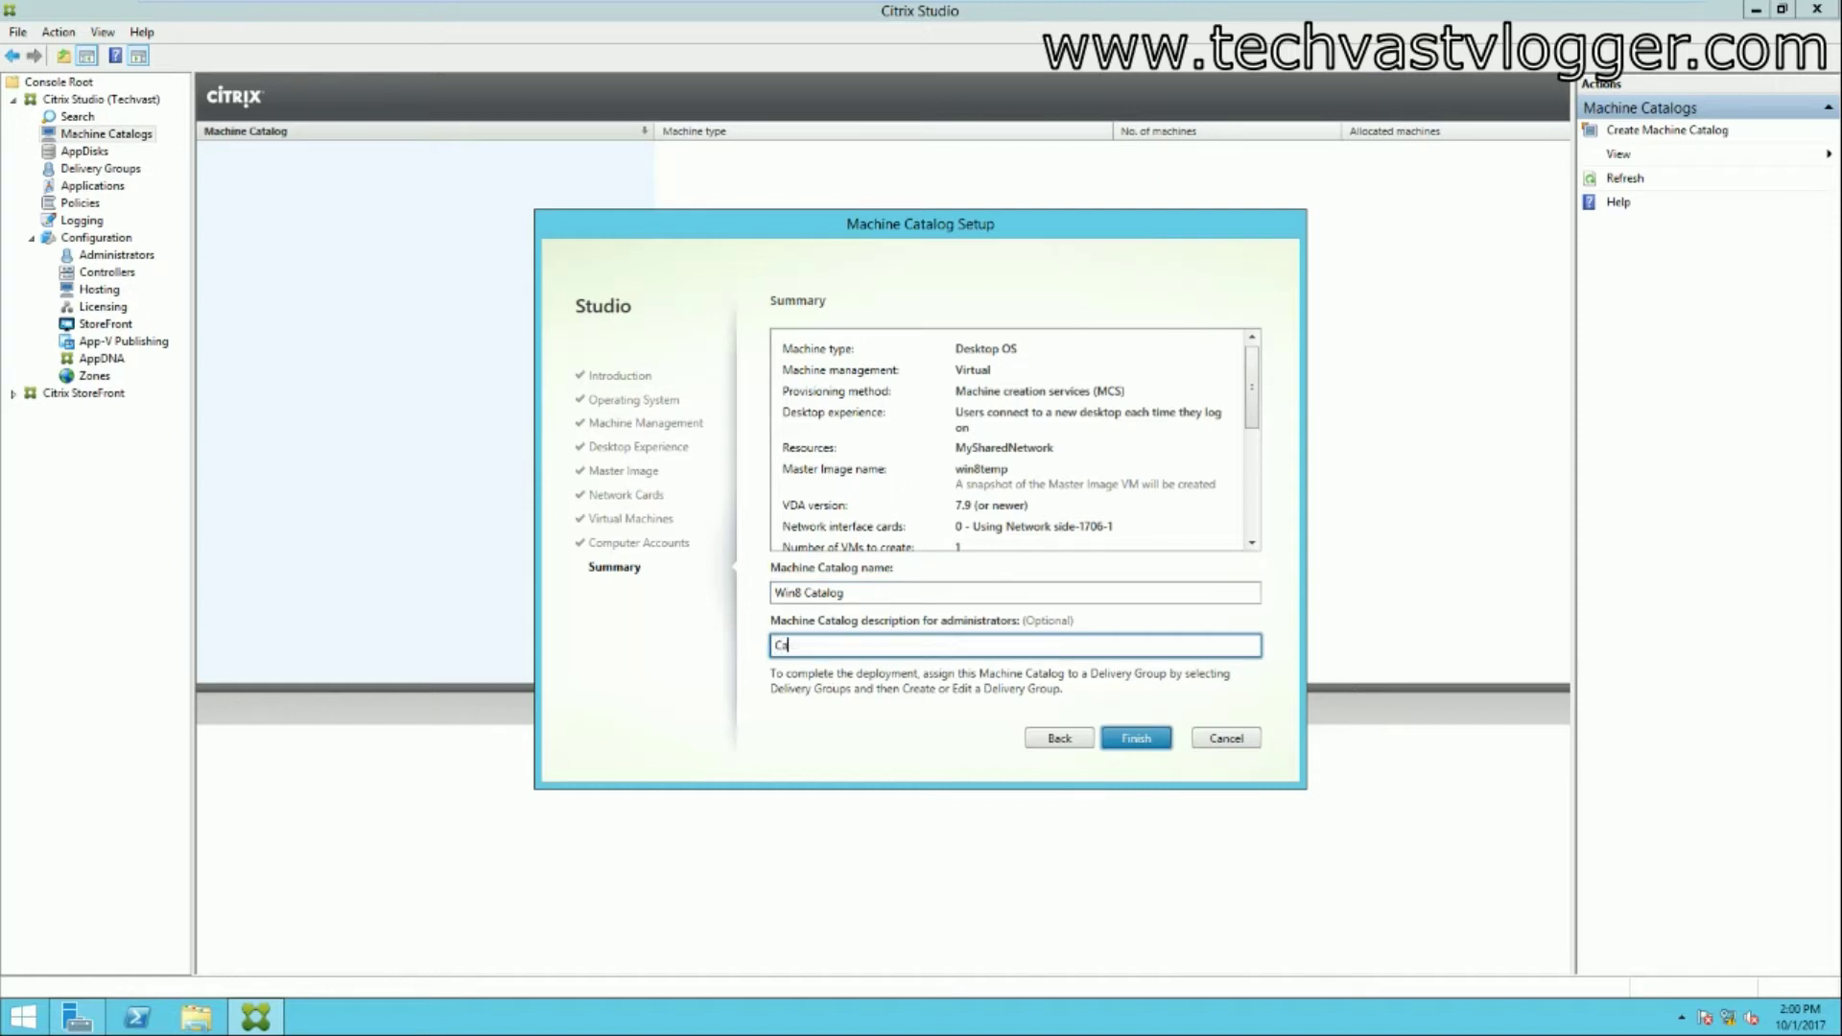
pyautogui.write('talogs for Win8 Machines')
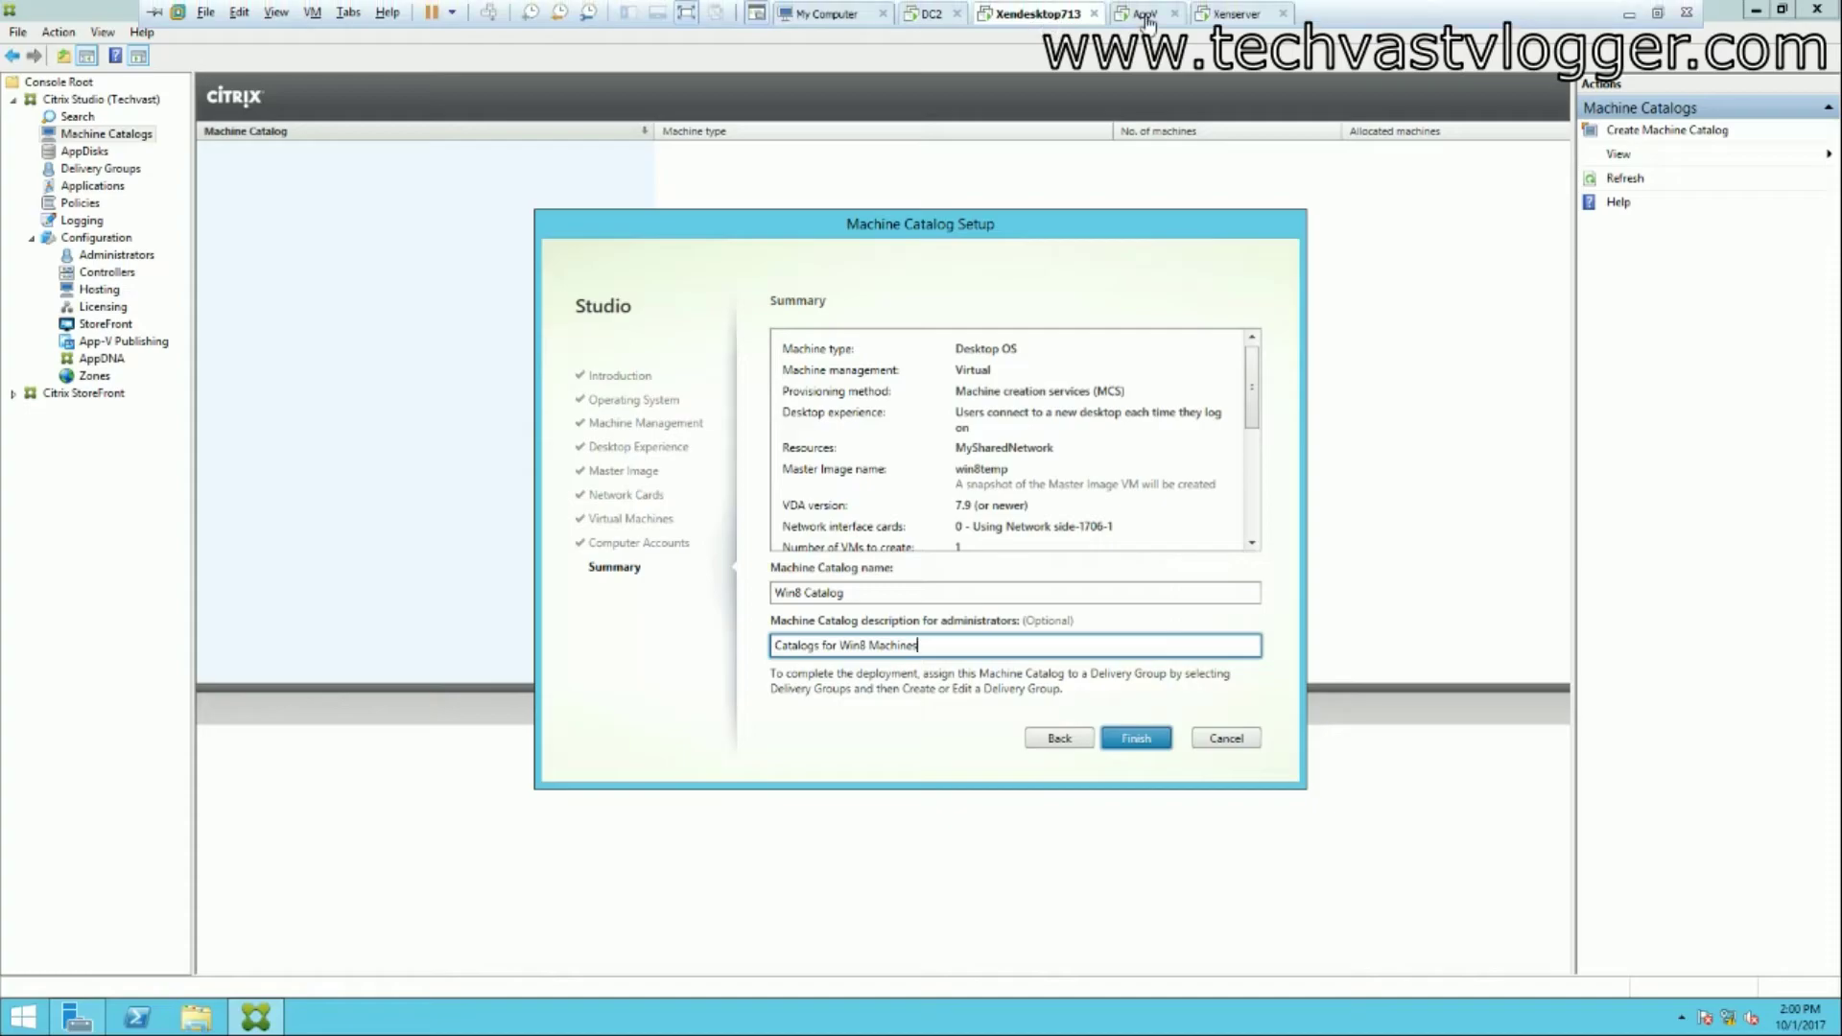
# Step: Check the win8temp snapshots in XenCenter on the AppV machine, and finish the wizard in Citrix Studio to create Win8 Catalog
pyautogui.click(1146, 16)
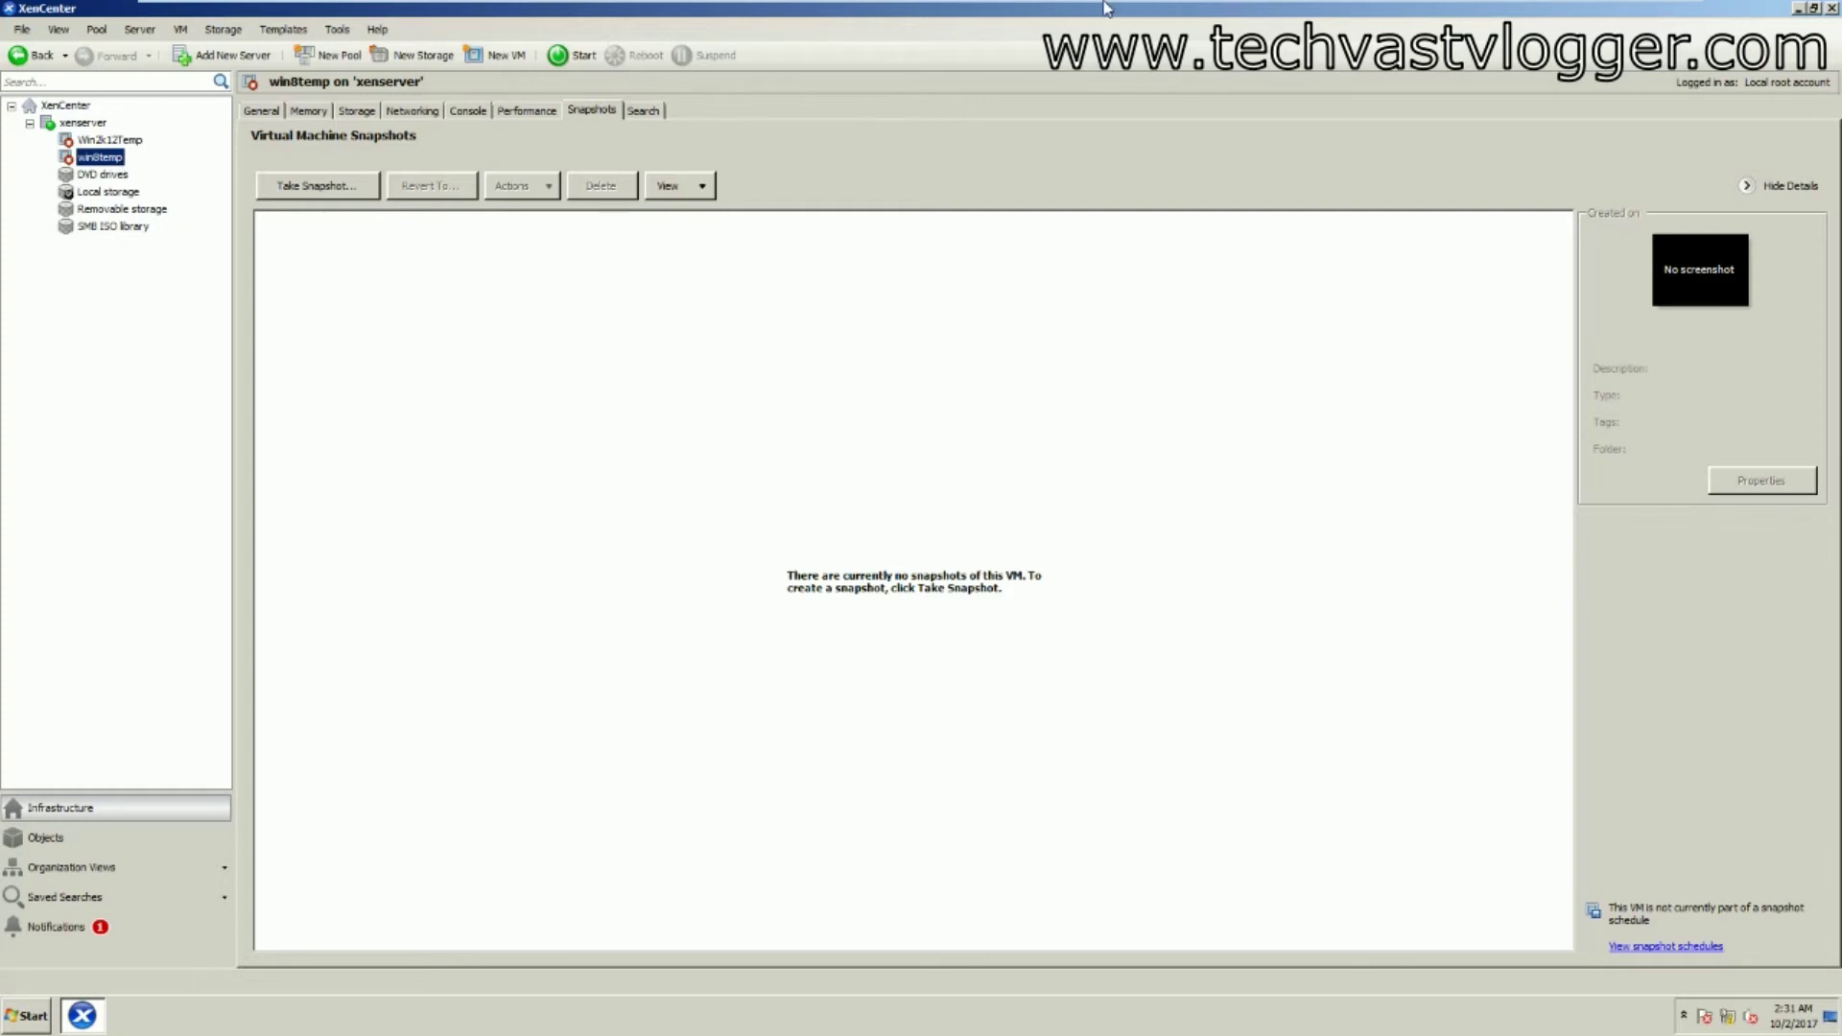
pyautogui.click(1036, 14)
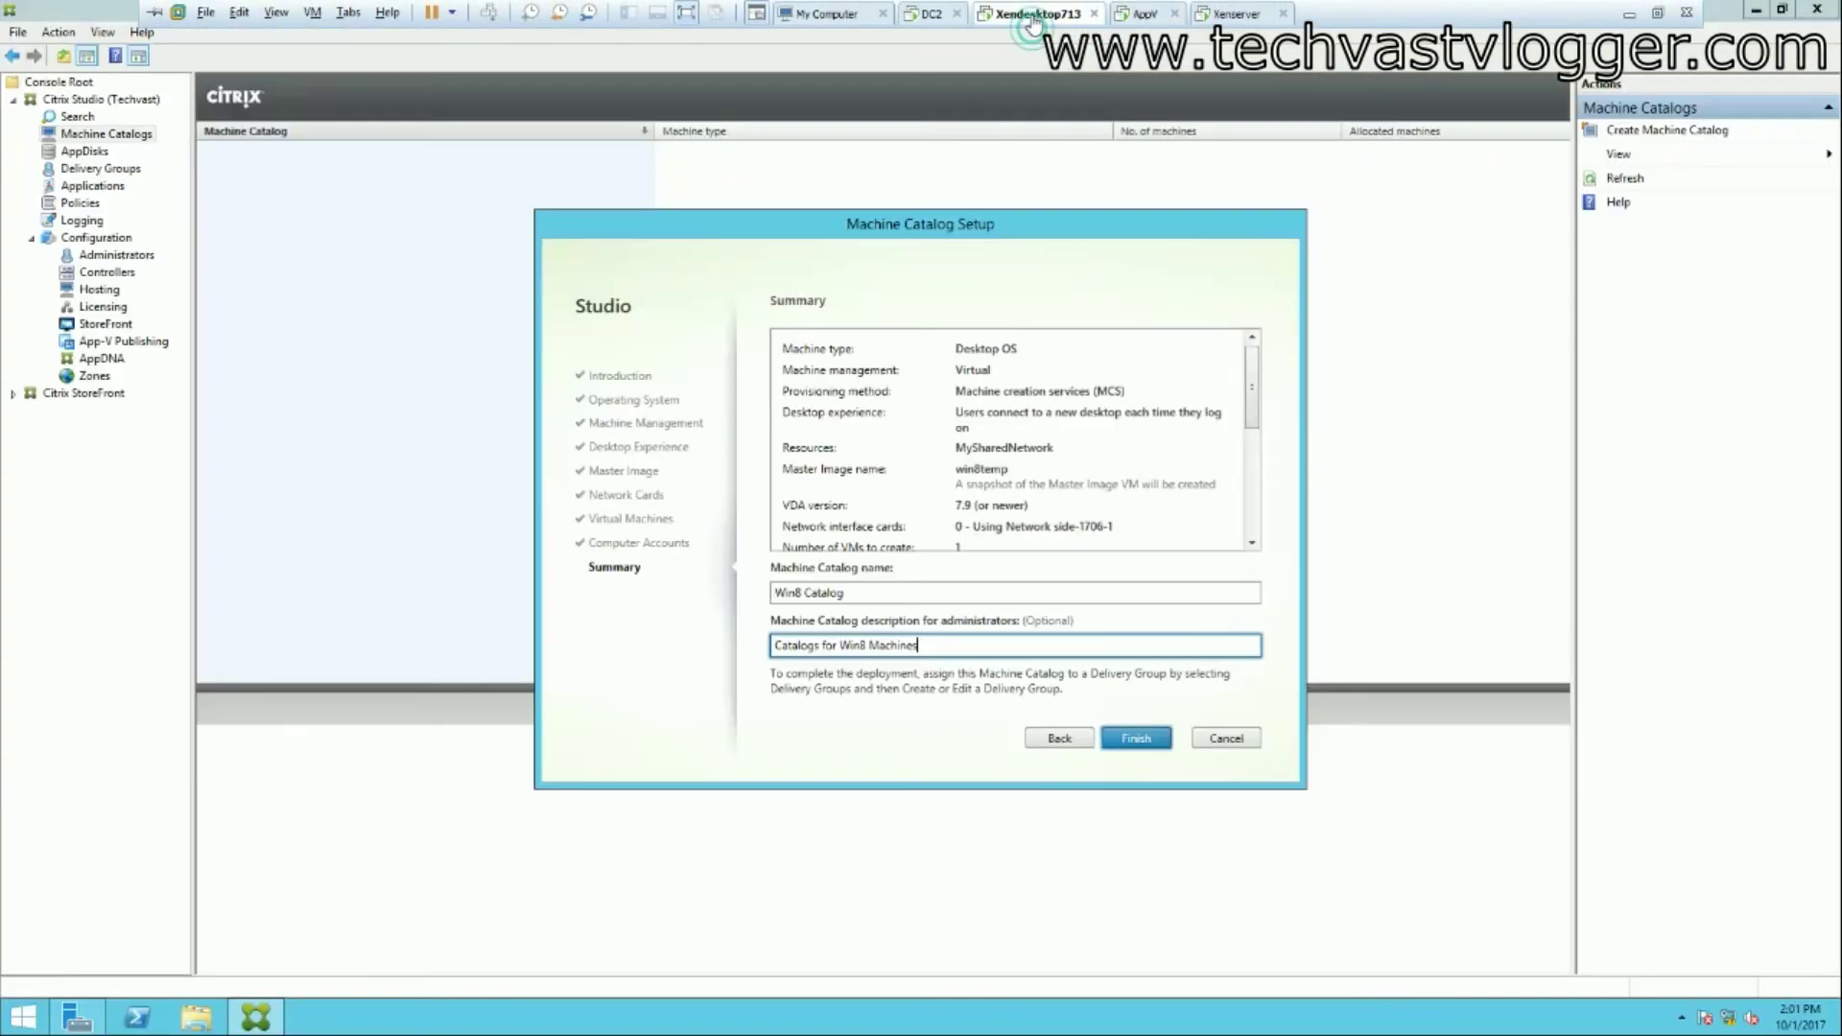
pyautogui.click(1148, 734)
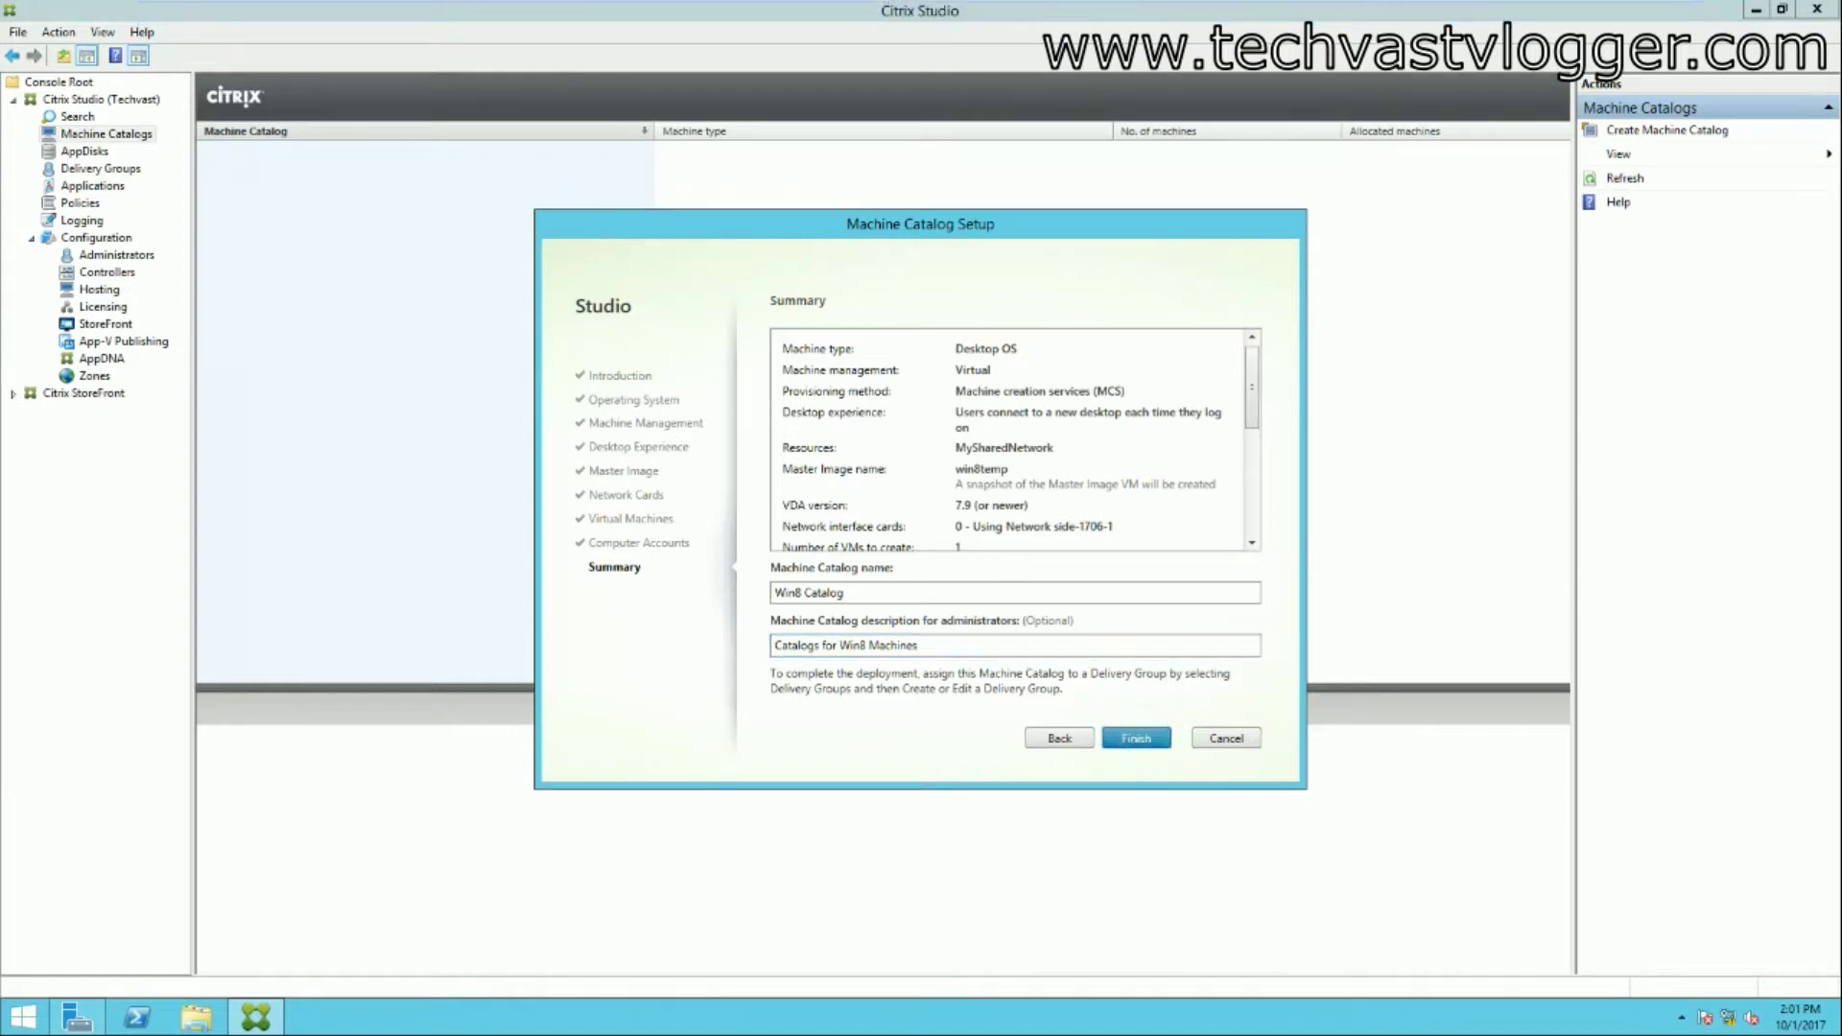
pyautogui.click(1149, 741)
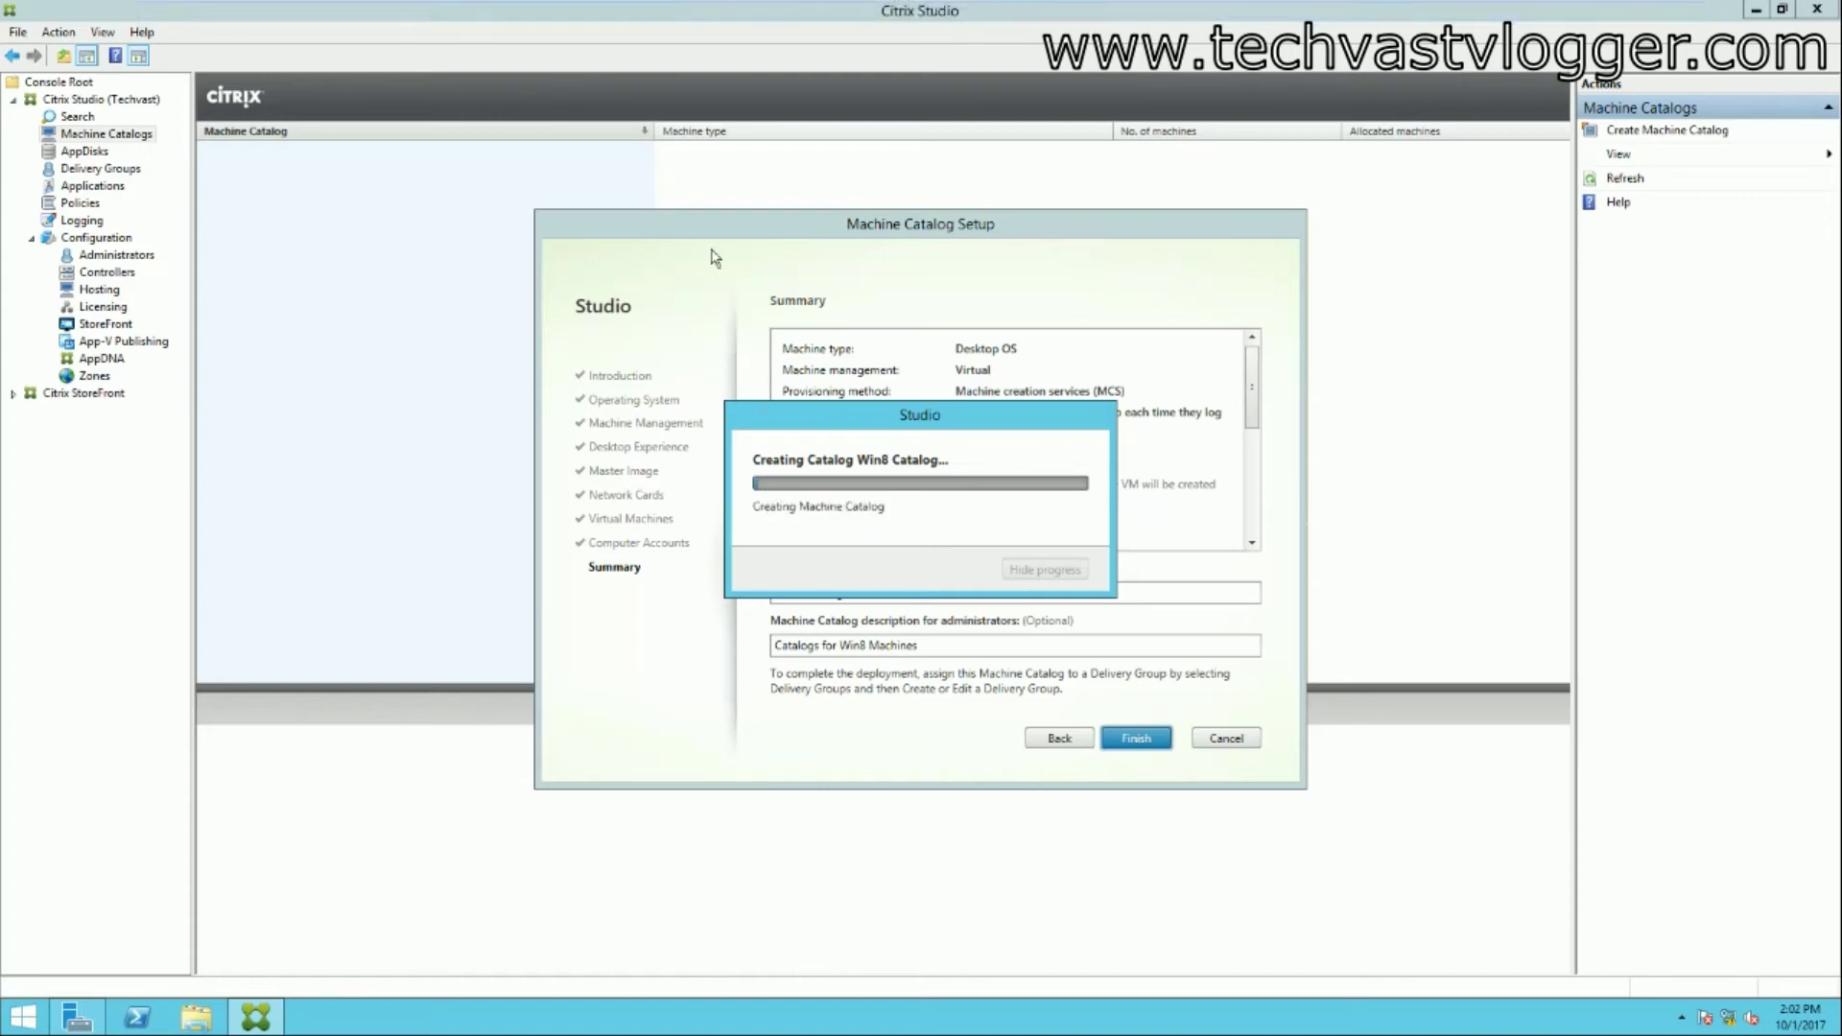
# Step: Examine the win8temp snapshots and the win8-01 virtual machine in XenCenter, and return to Citrix Studio in full screen
pyautogui.click(1142, 15)
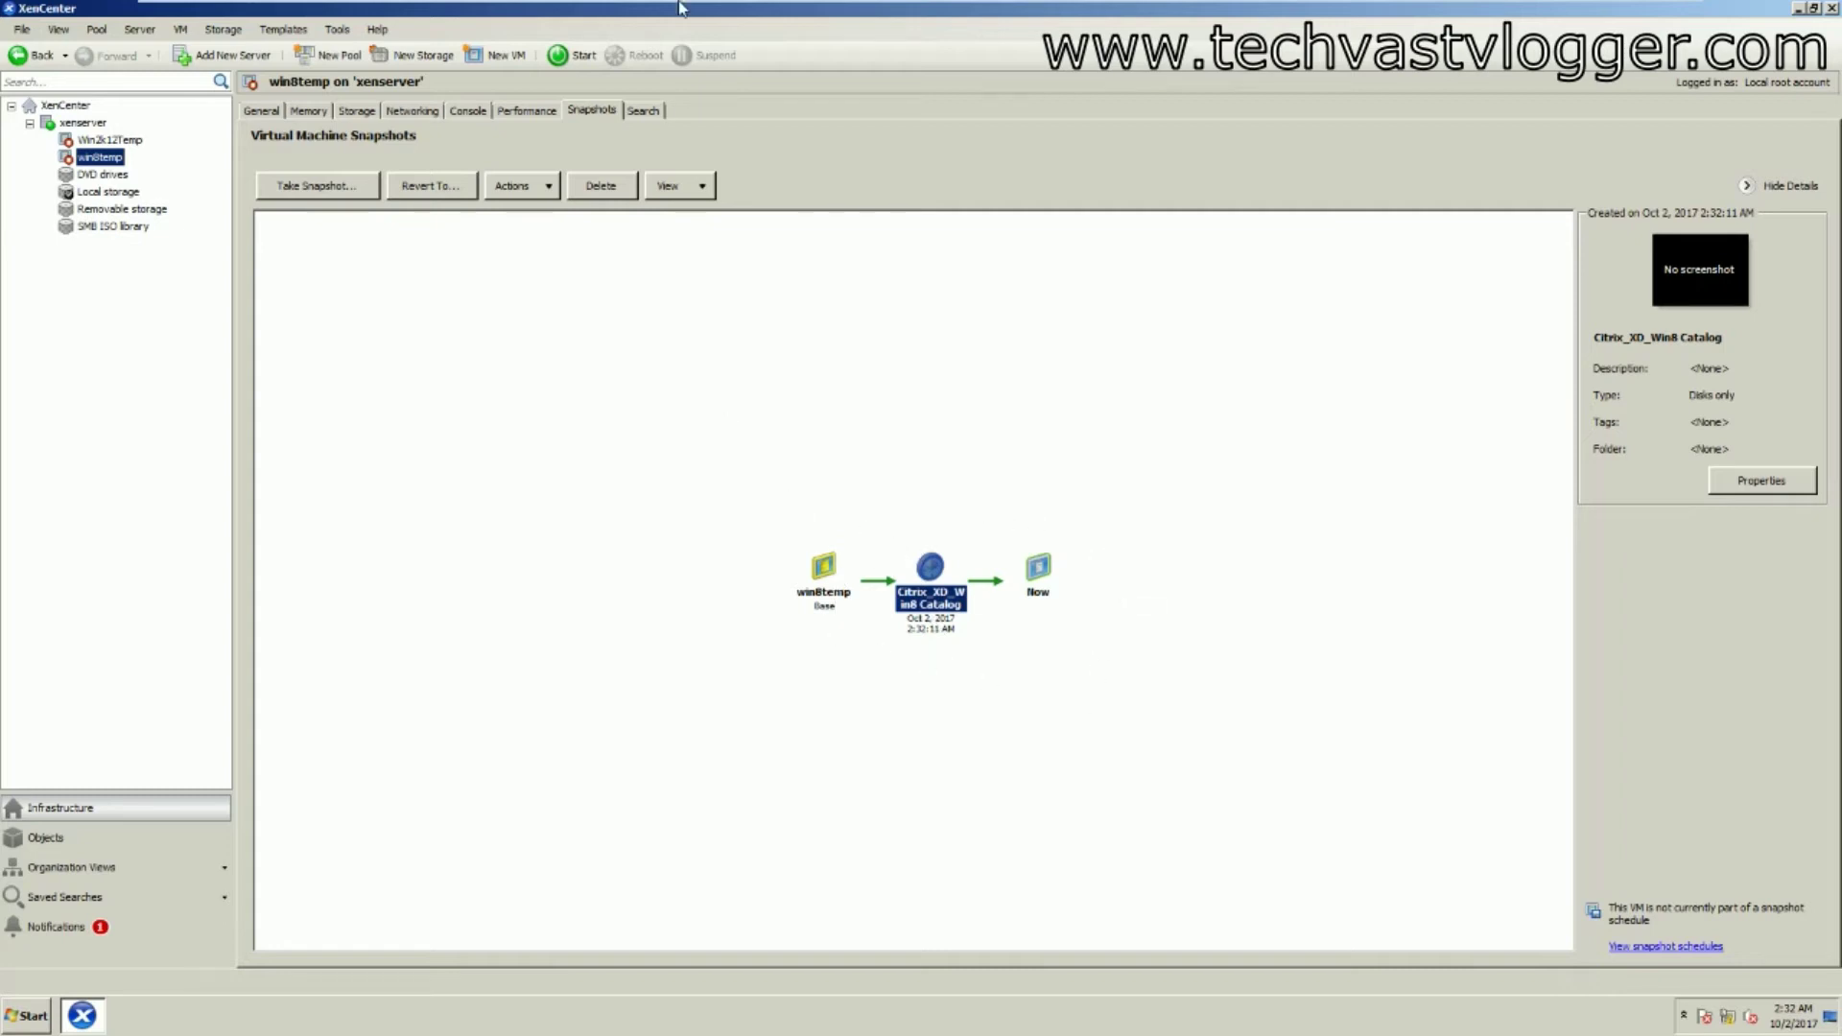
pyautogui.click(1057, 13)
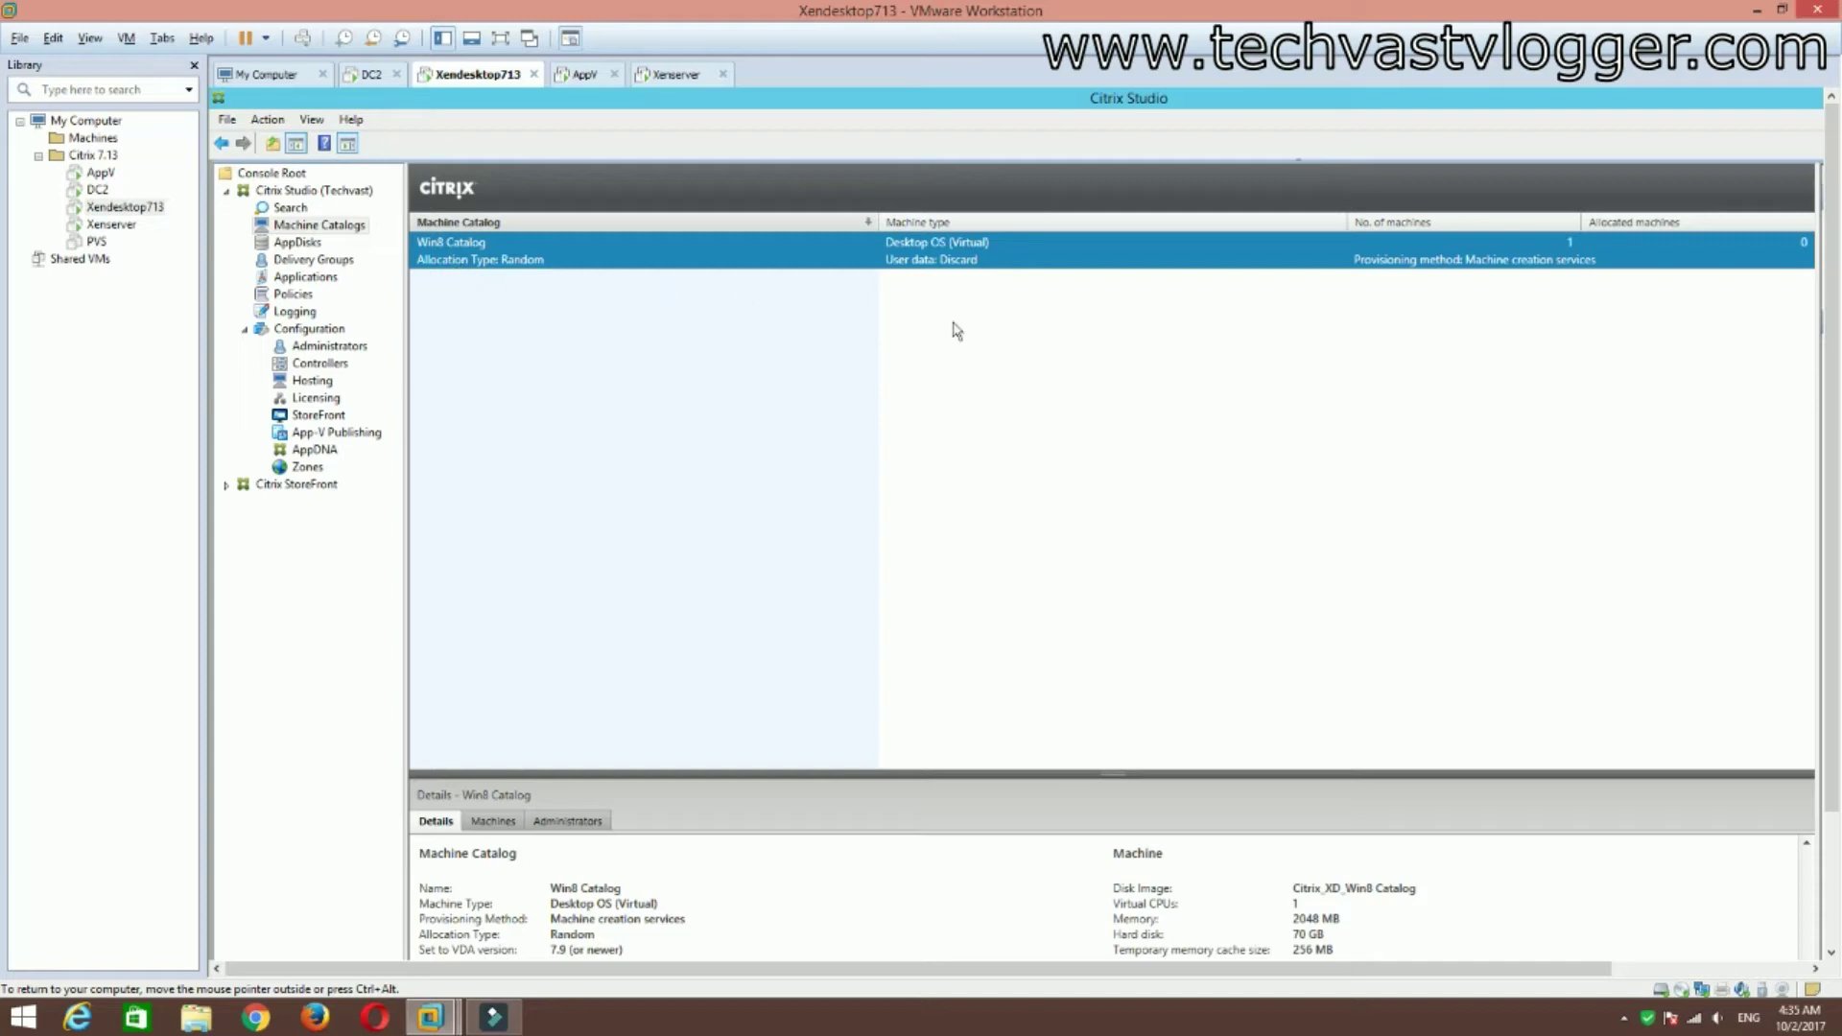
pyautogui.click(582, 74)
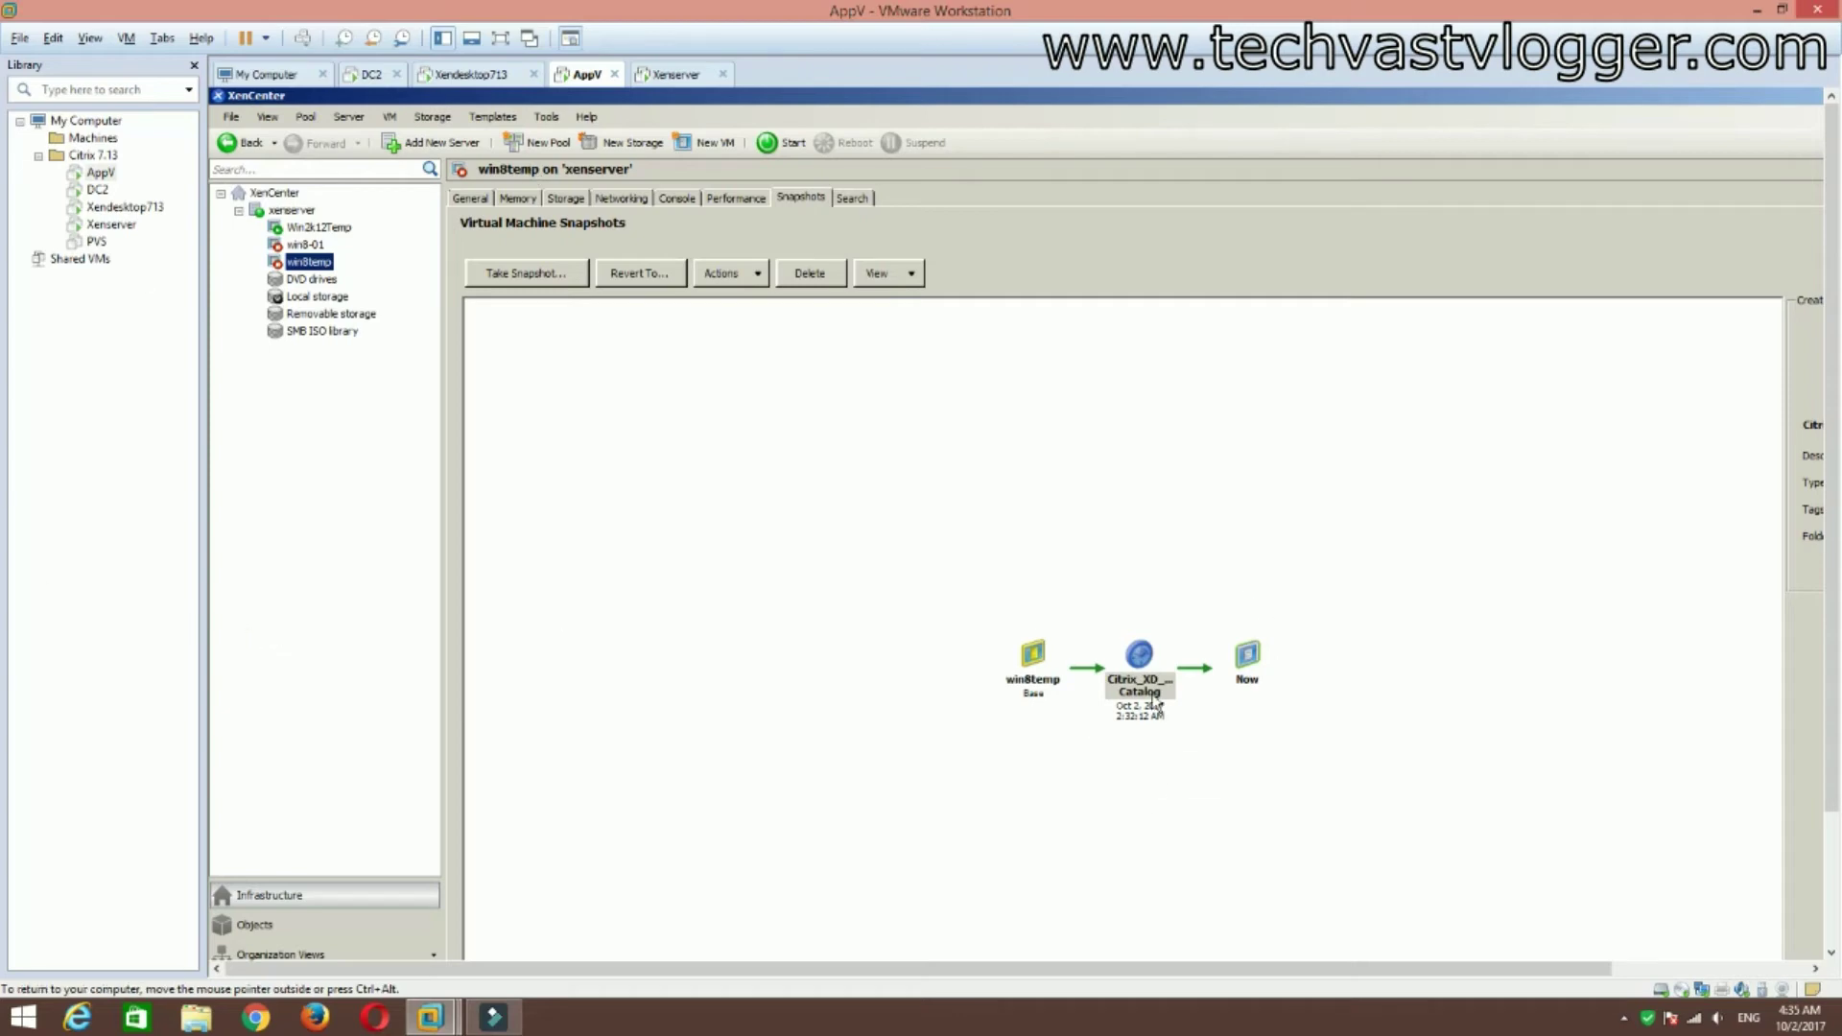
pyautogui.click(305, 244)
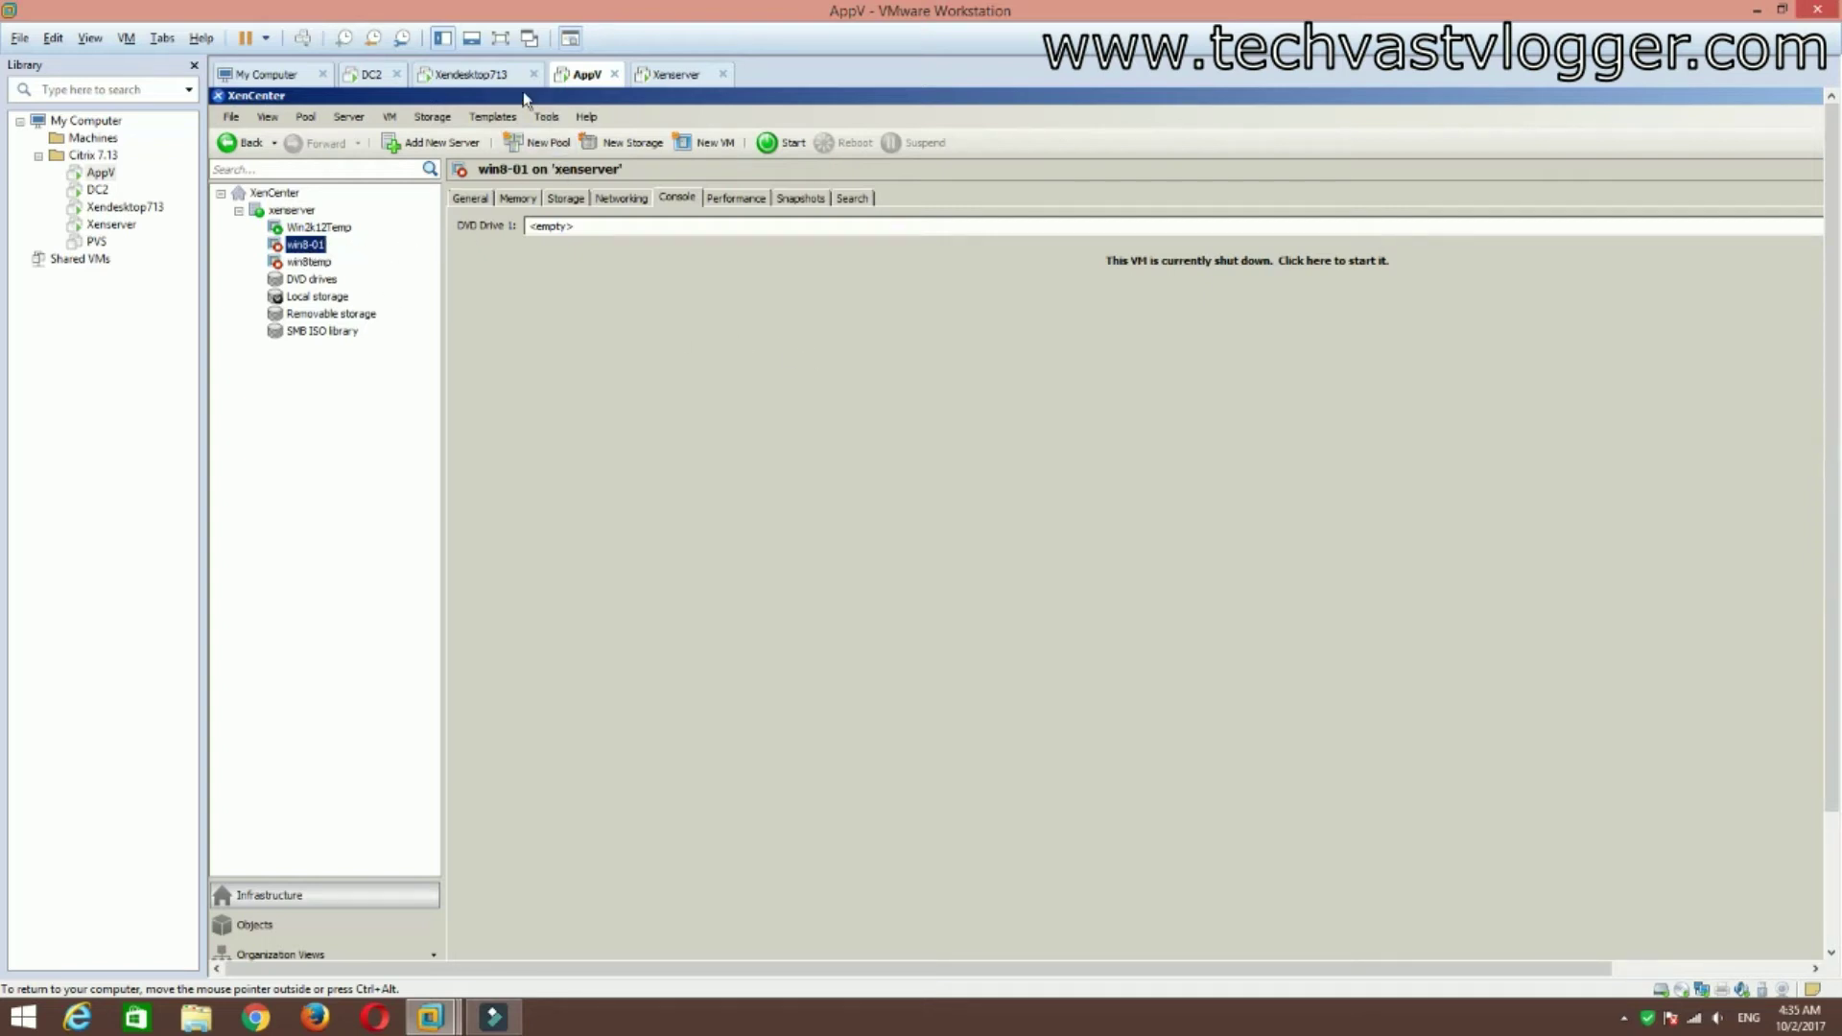
pyautogui.click(480, 74)
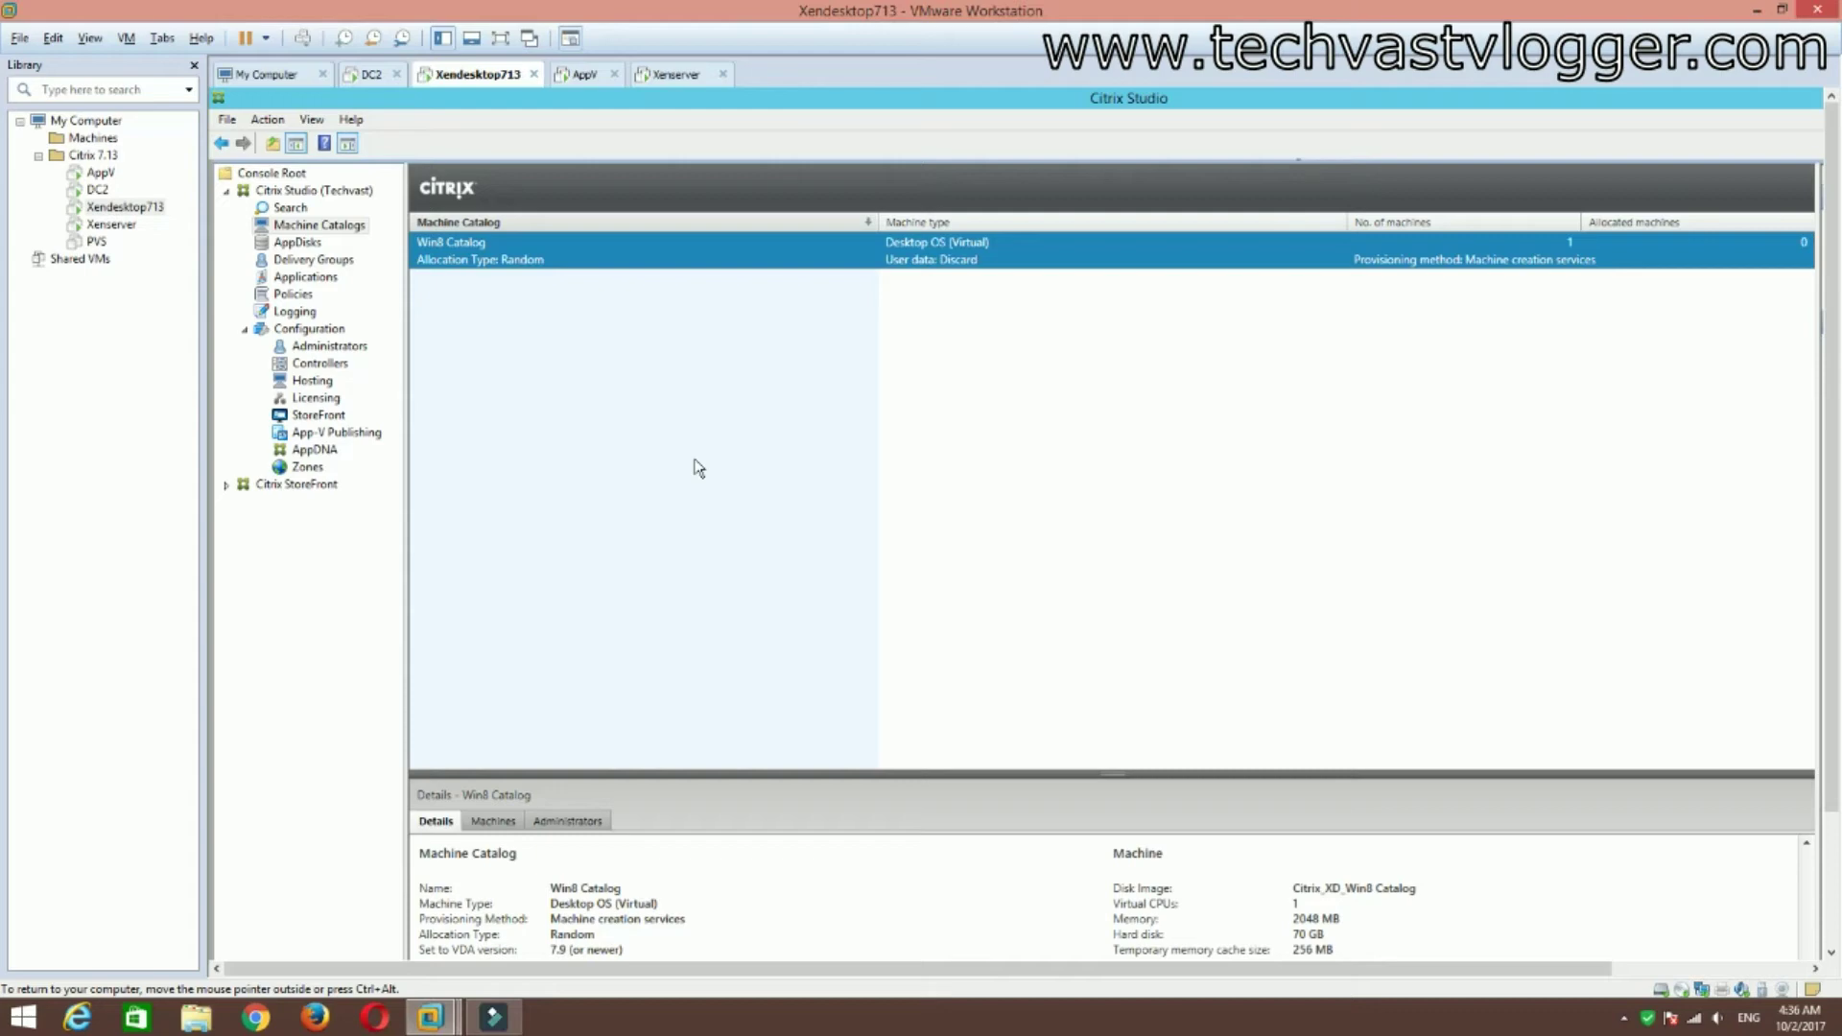
pyautogui.click(500, 38)
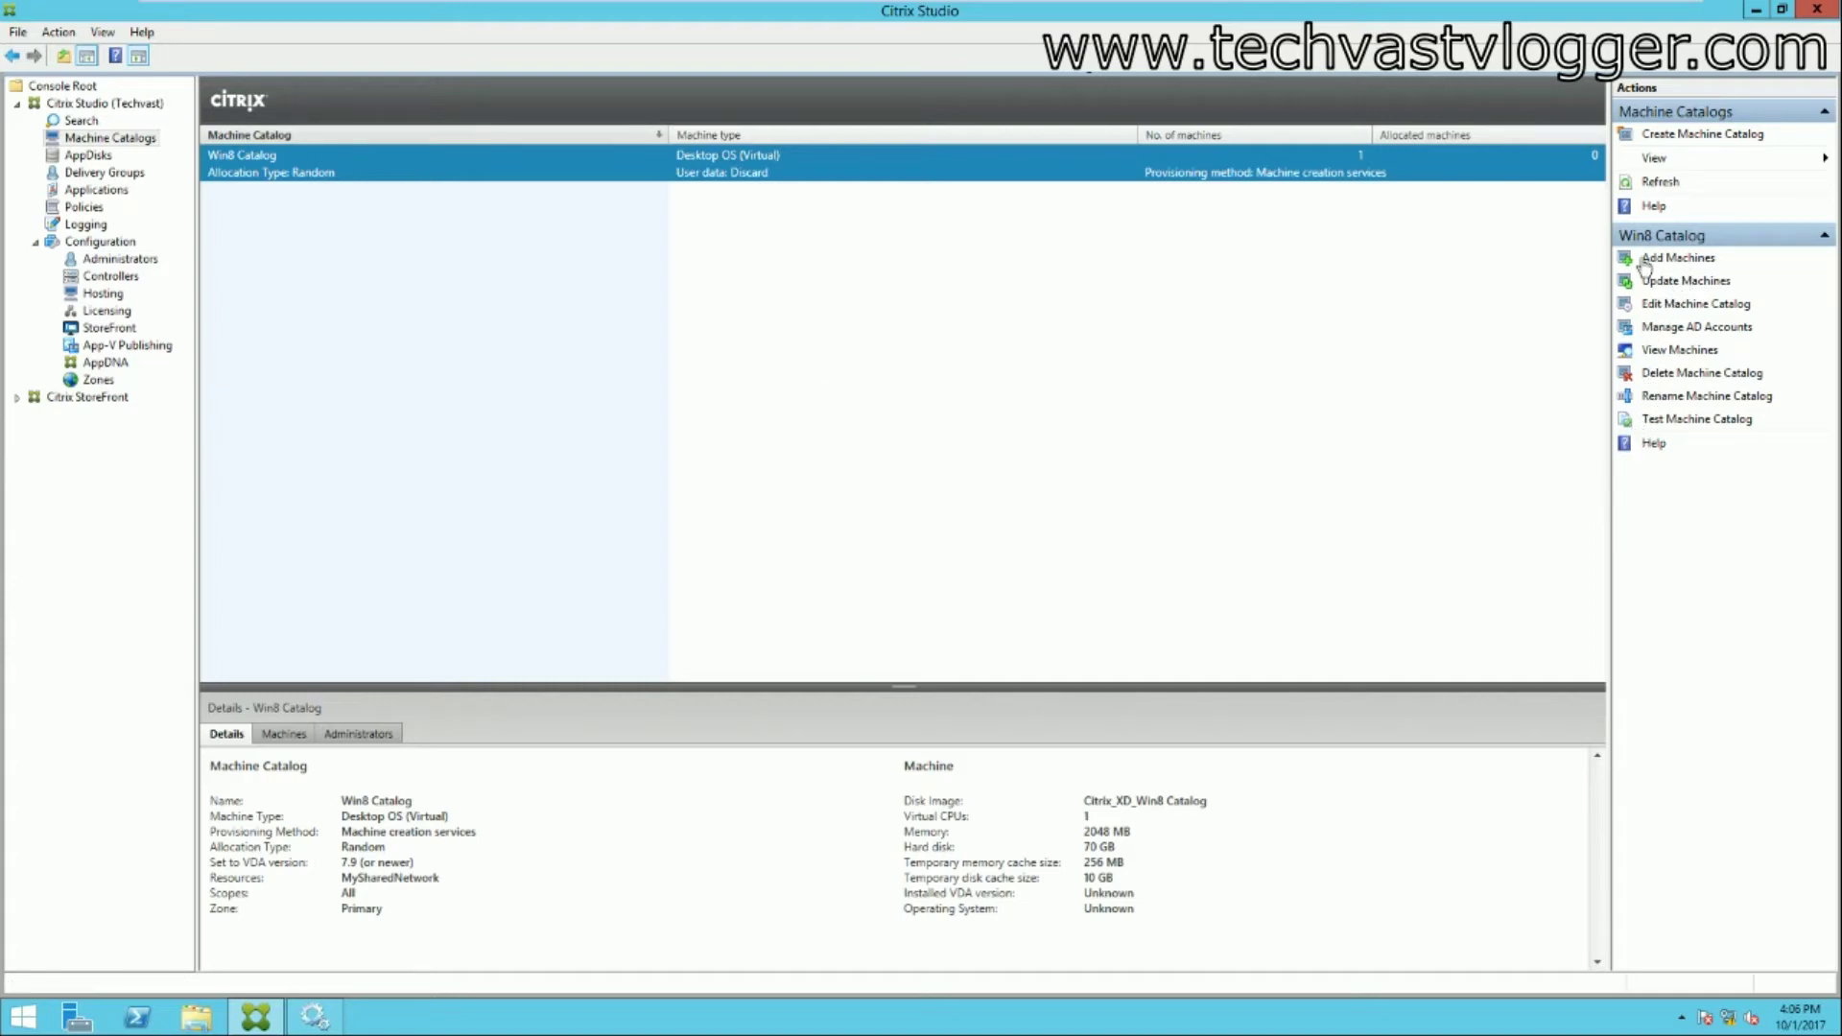
pyautogui.rightClick(425, 173)
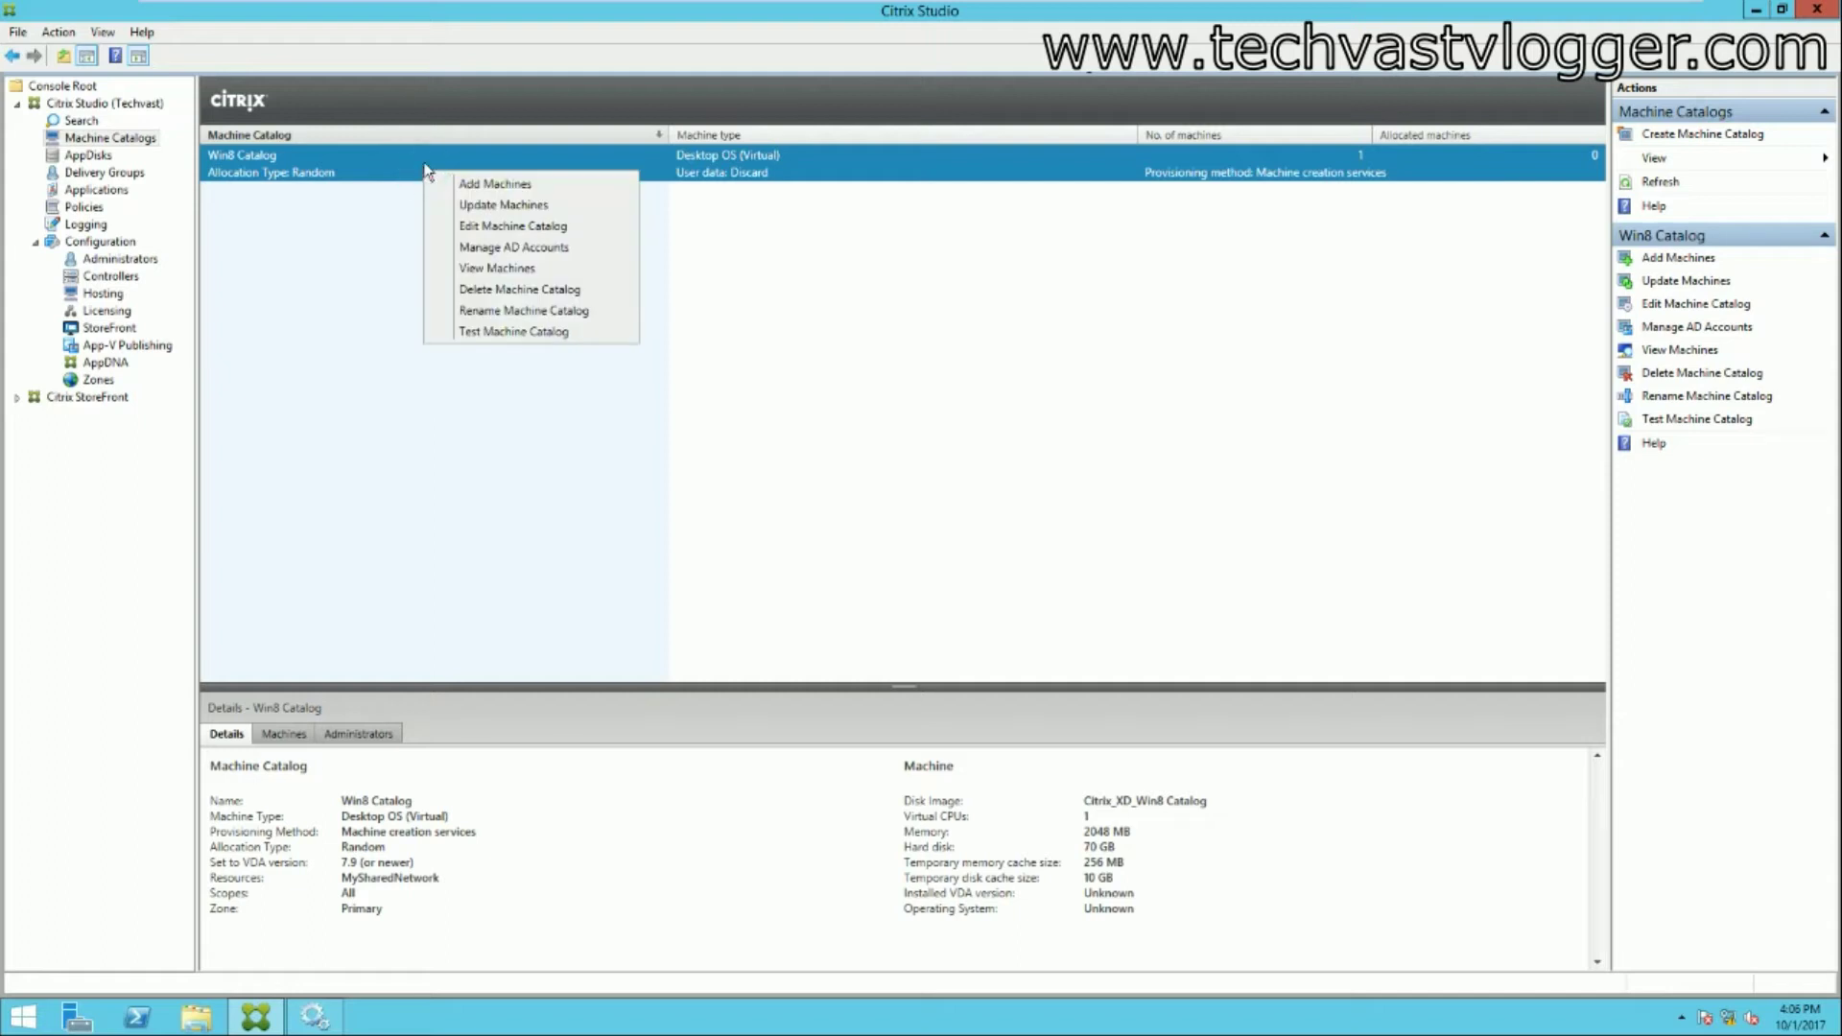
pyautogui.click(506, 185)
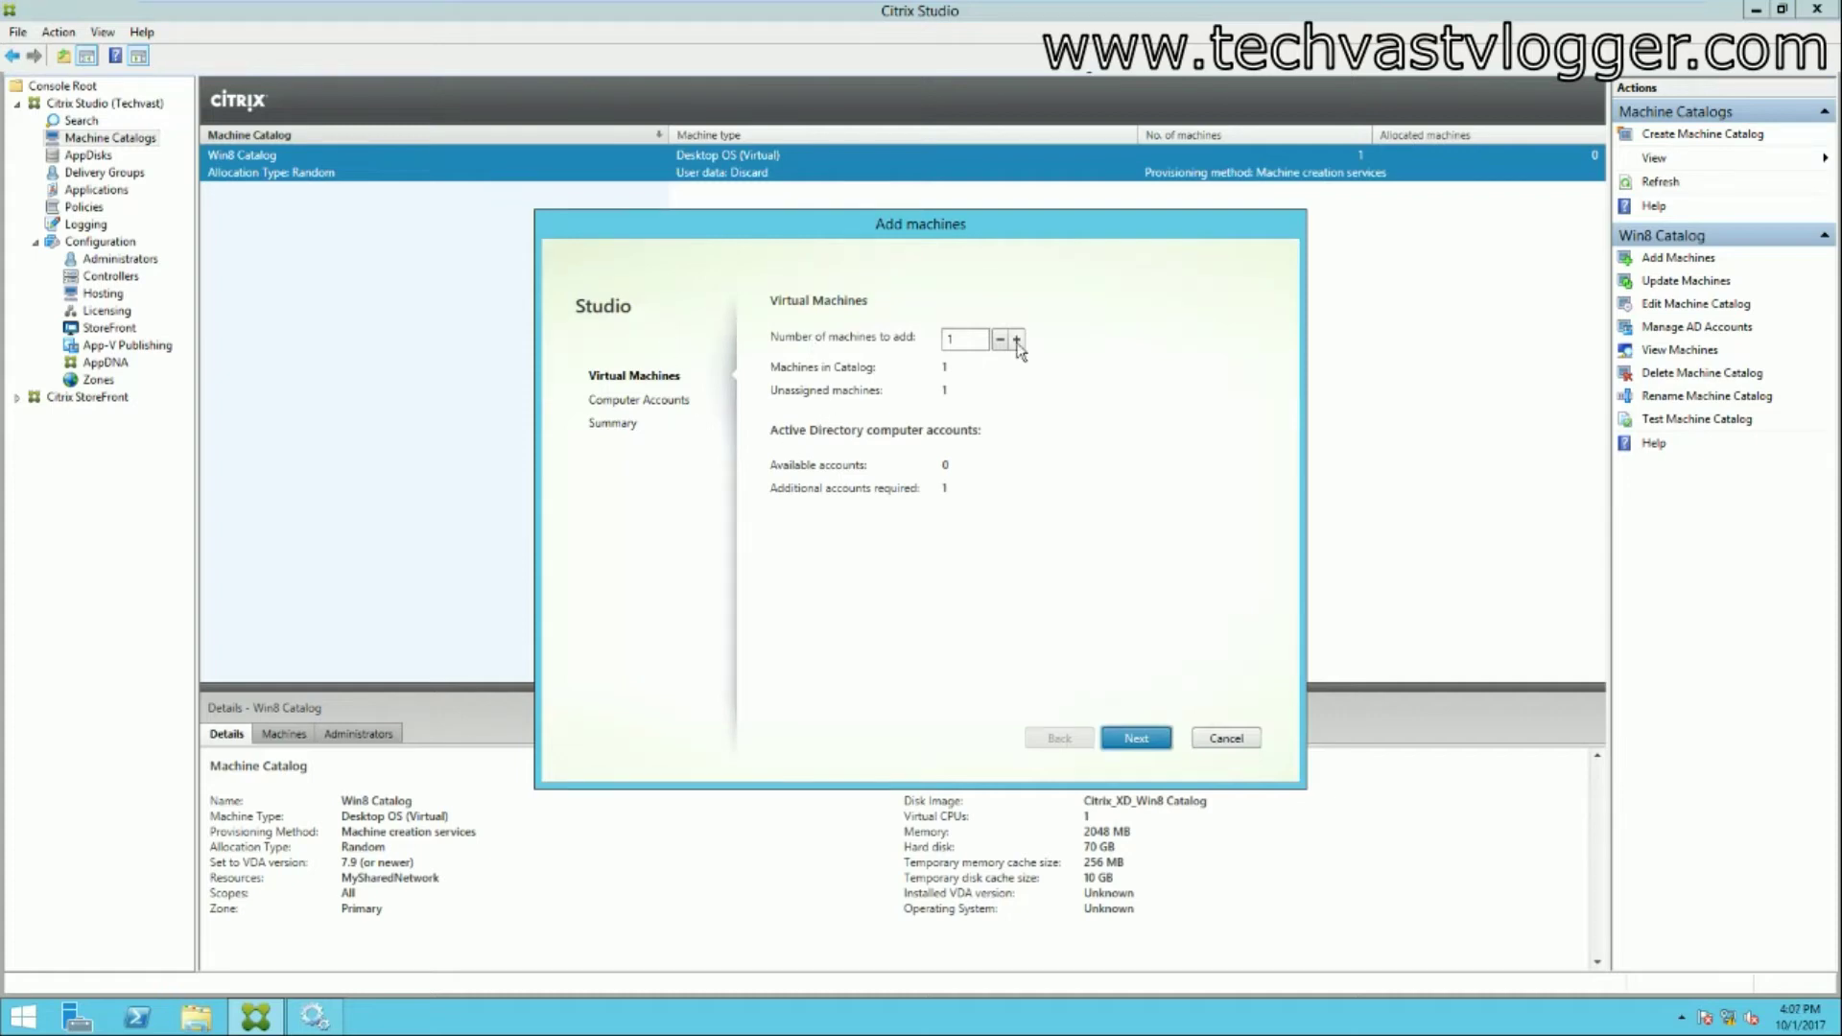
pyautogui.click(1017, 341)
pyautogui.click(1138, 741)
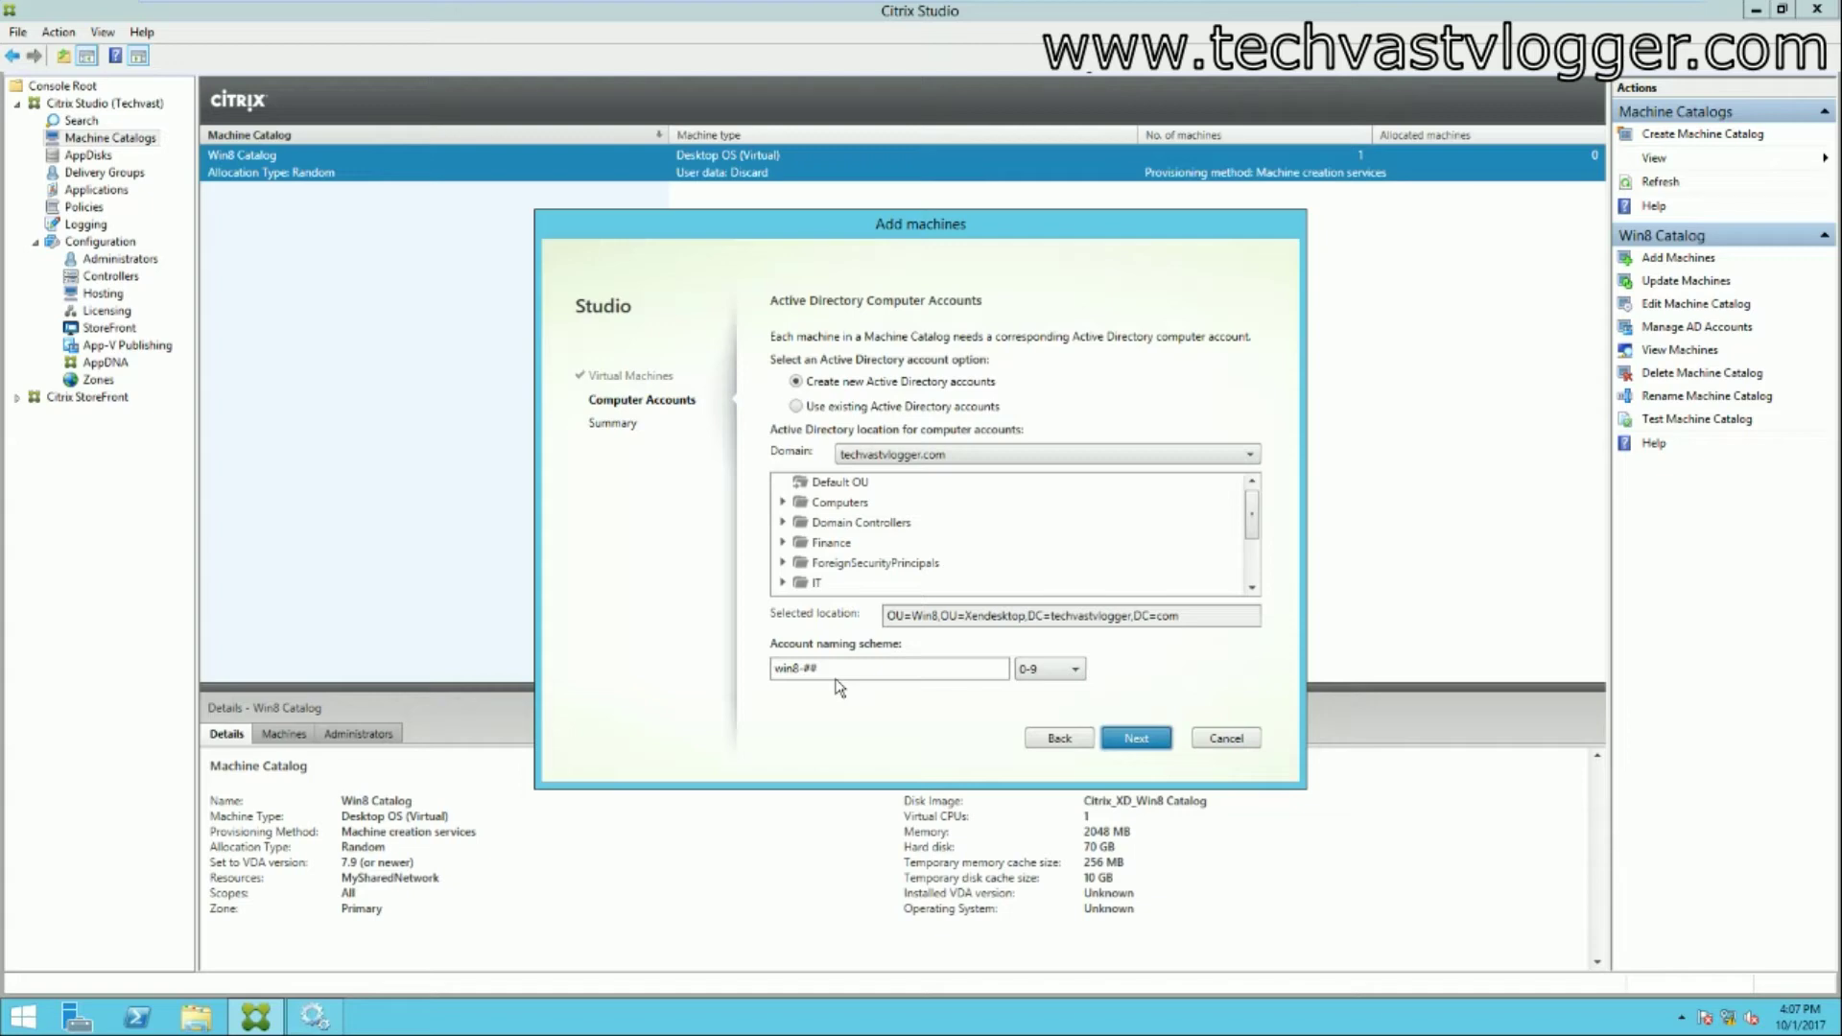
pyautogui.click(1228, 739)
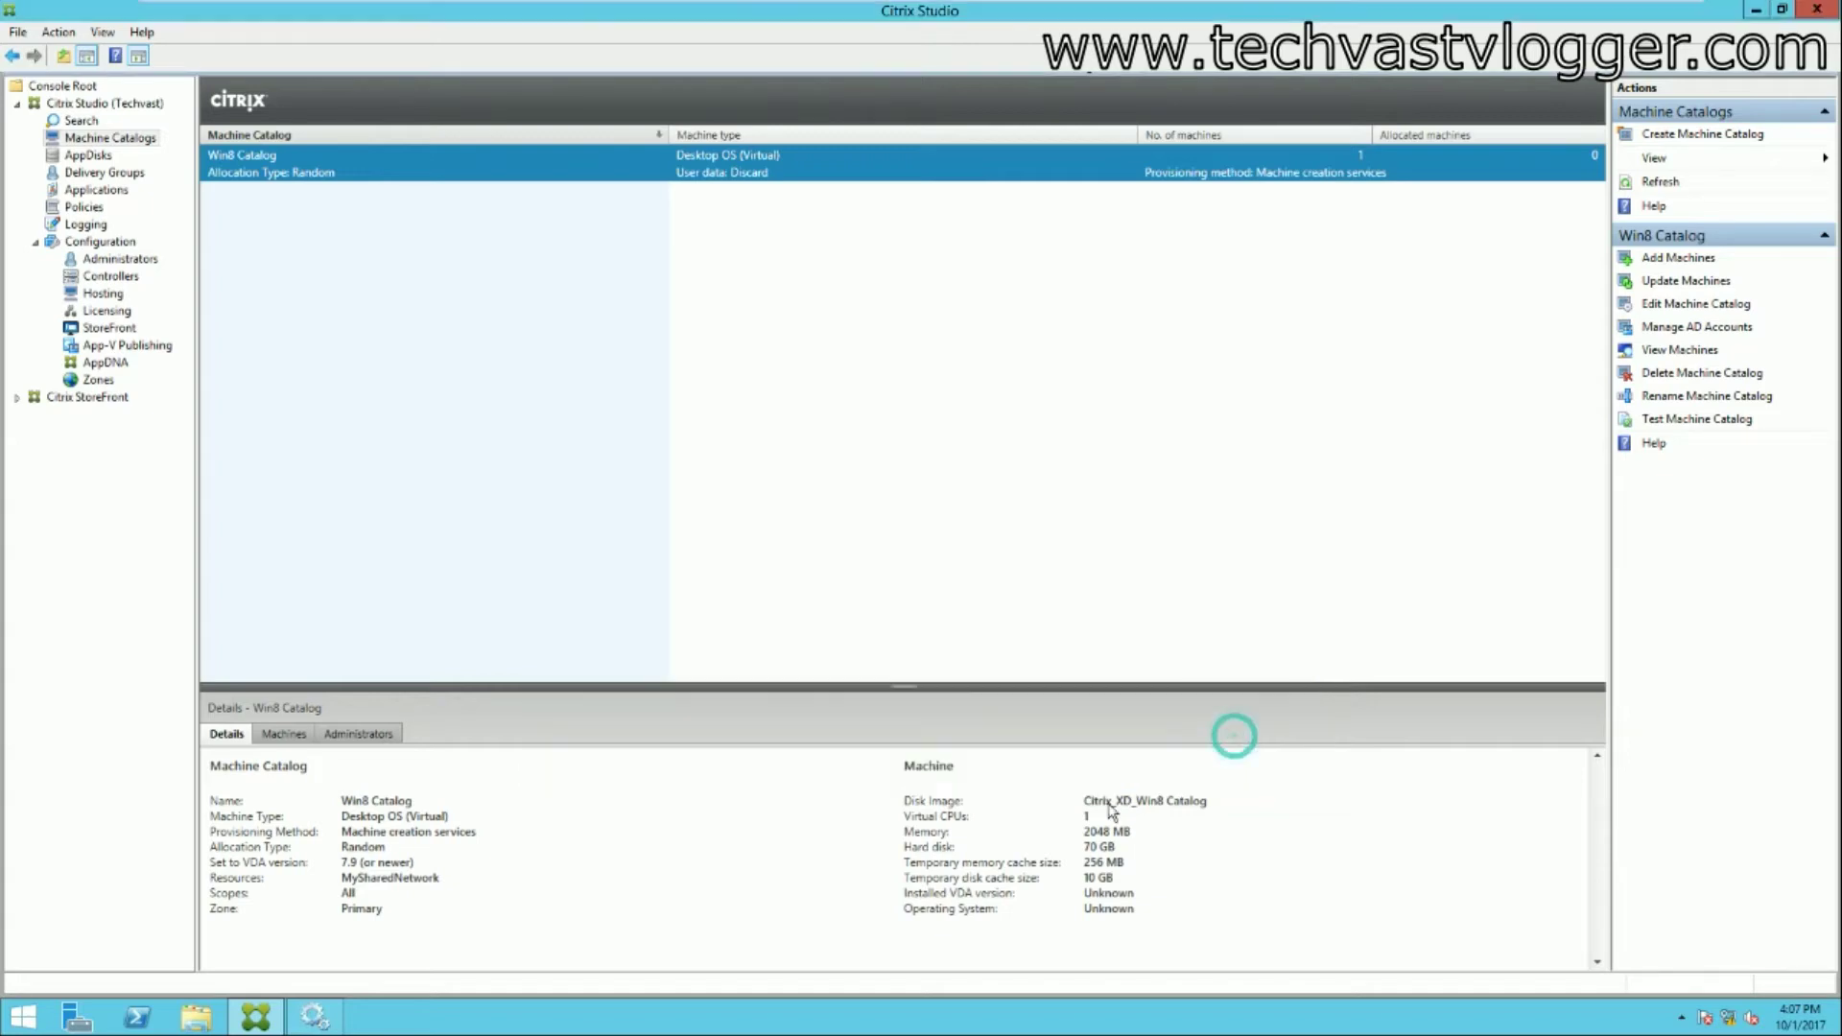
# Step: Inspect the Active Directory account management and rename options of Win8 Catalog without changing them
pyautogui.rightClick(391, 175)
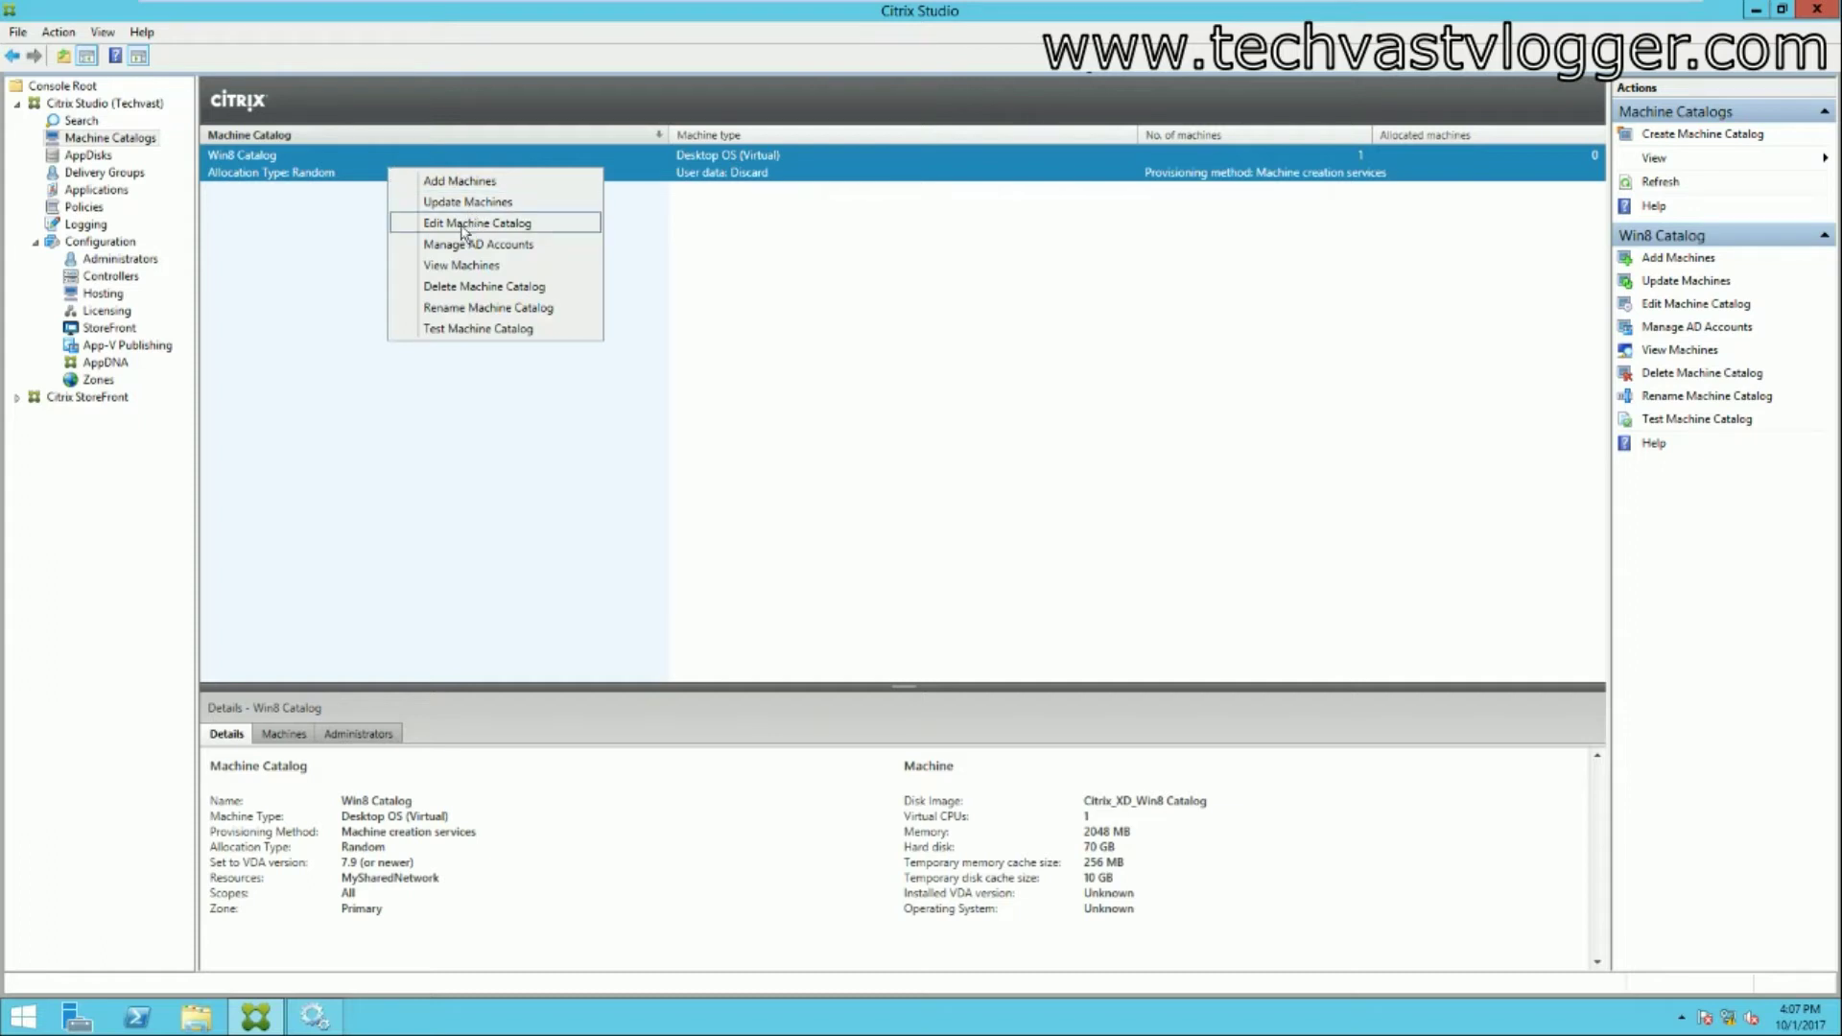
pyautogui.rightClick(425, 167)
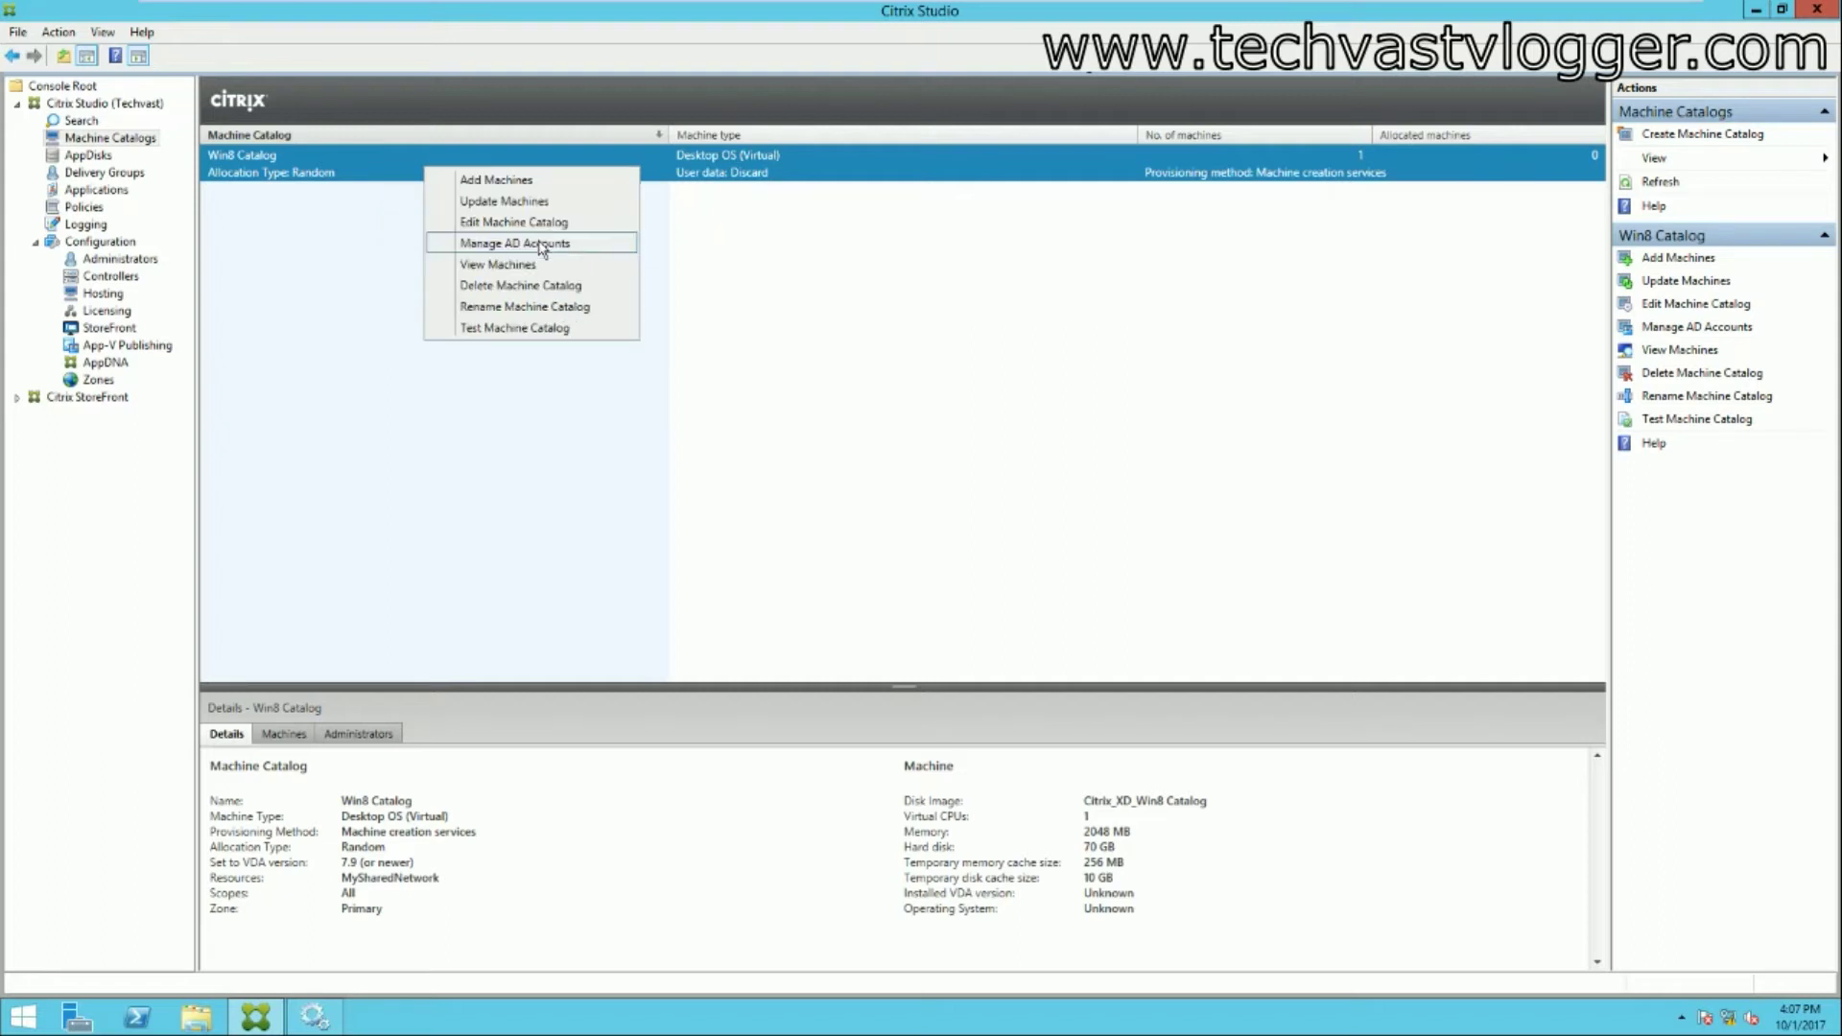
pyautogui.click(542, 252)
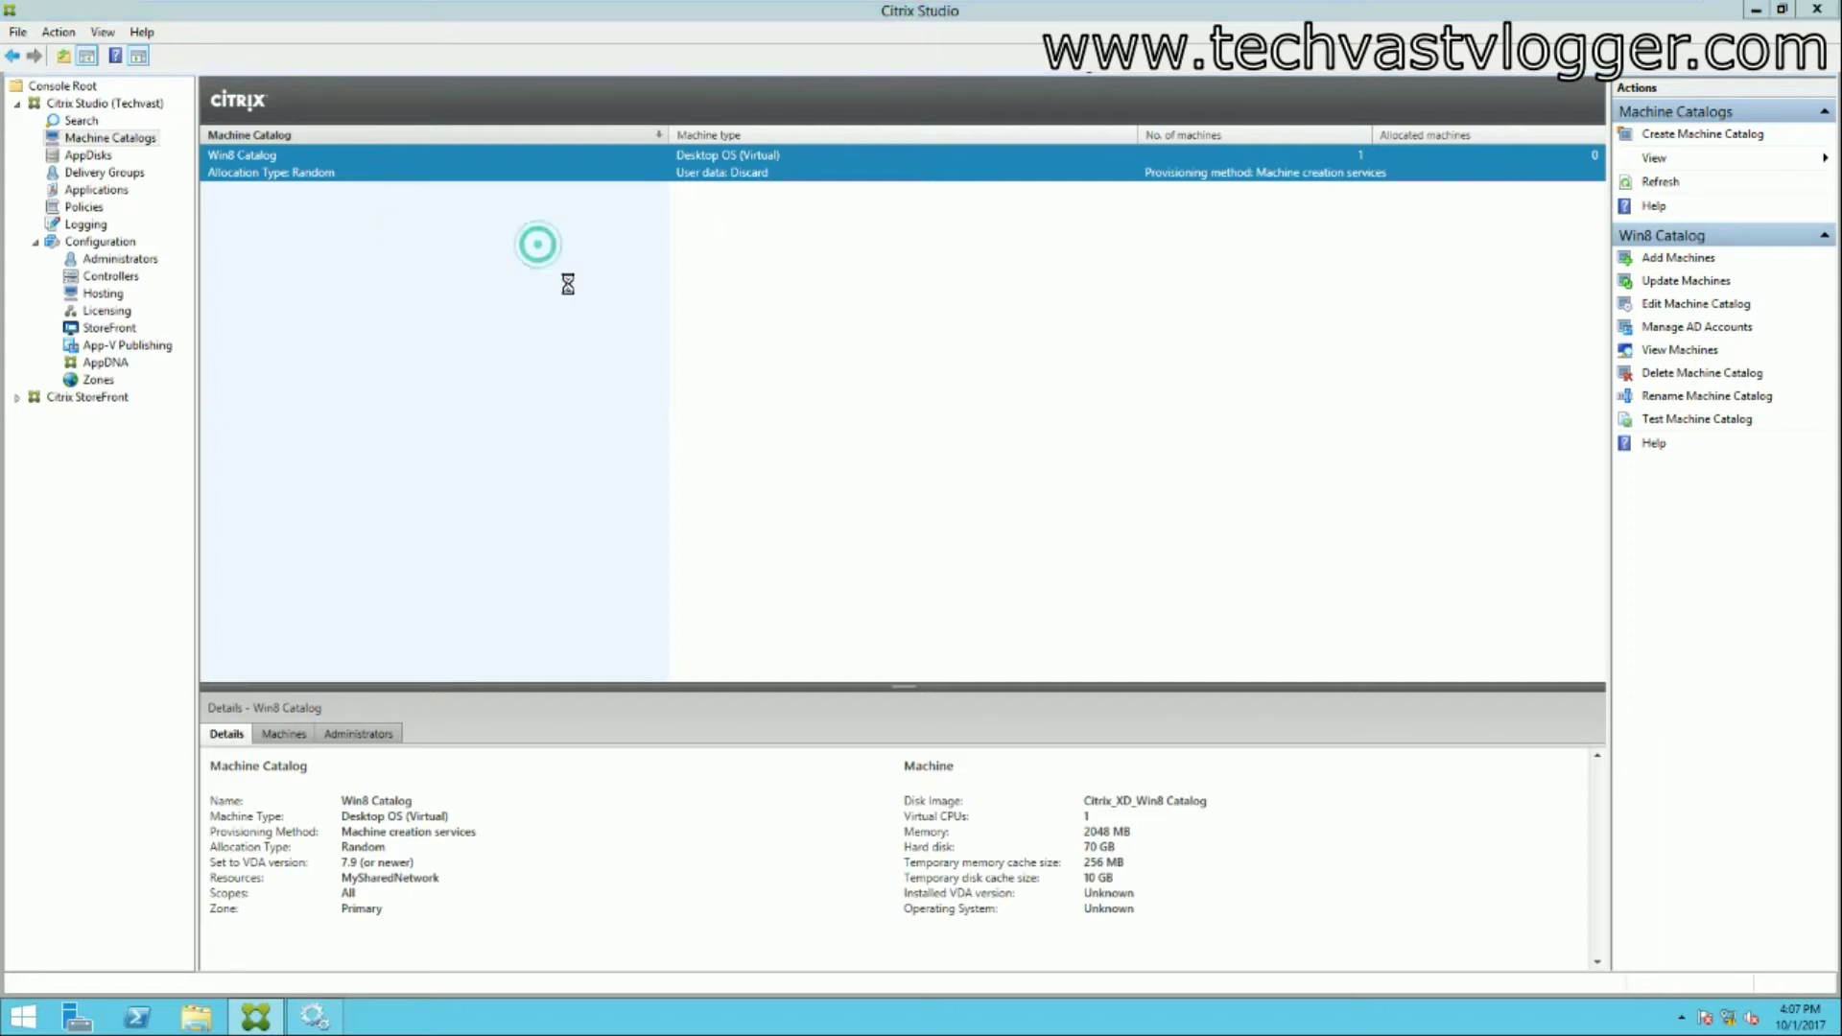
pyautogui.click(1152, 681)
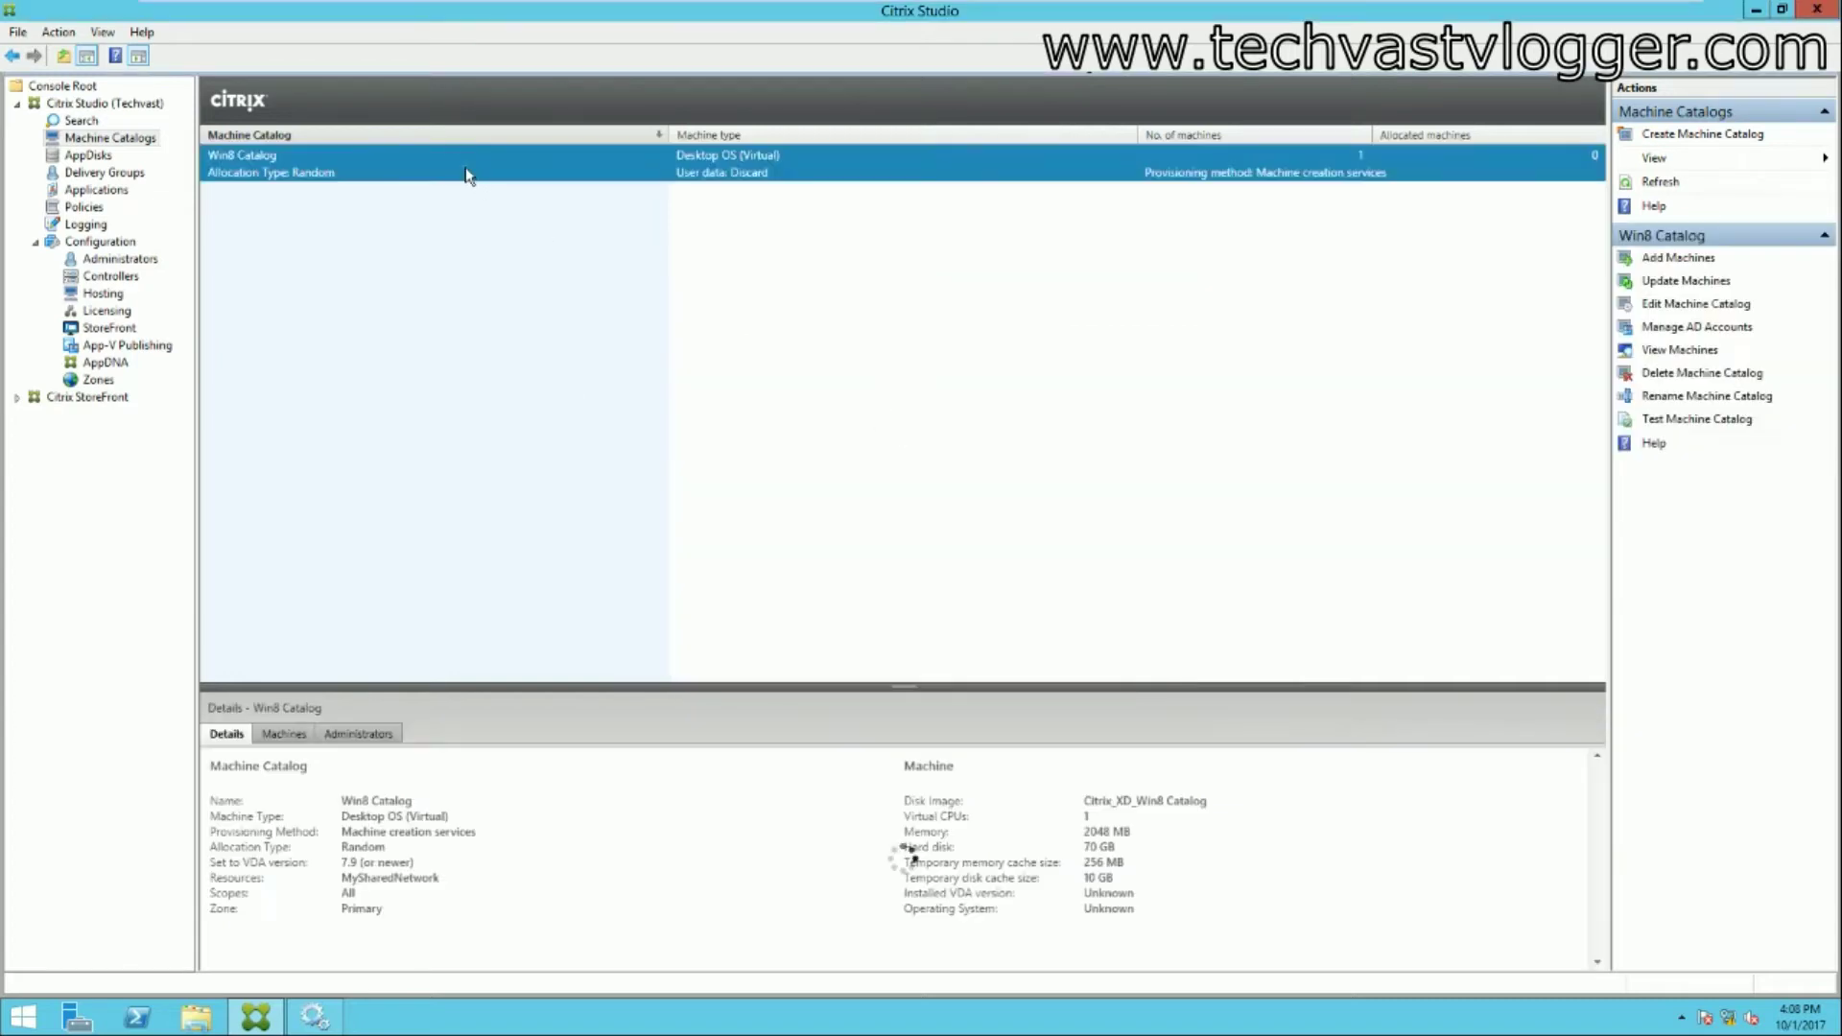
pyautogui.rightClick(468, 173)
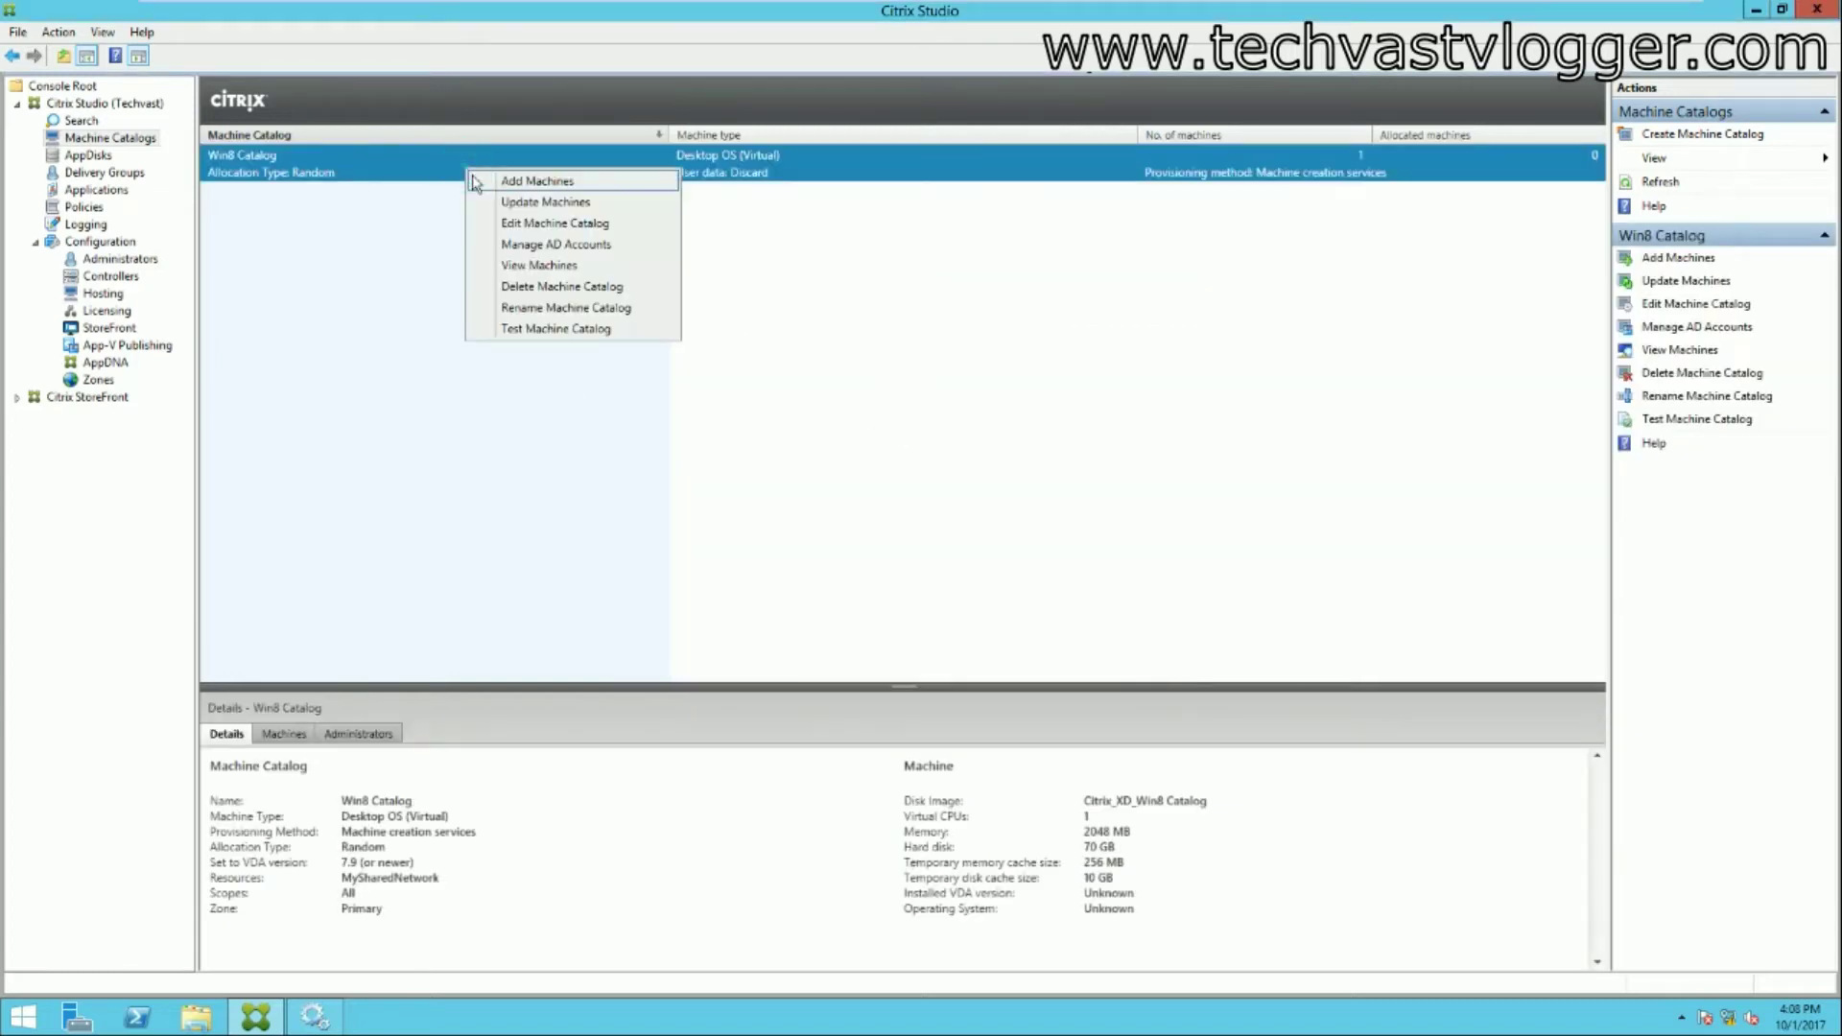
pyautogui.click(615, 309)
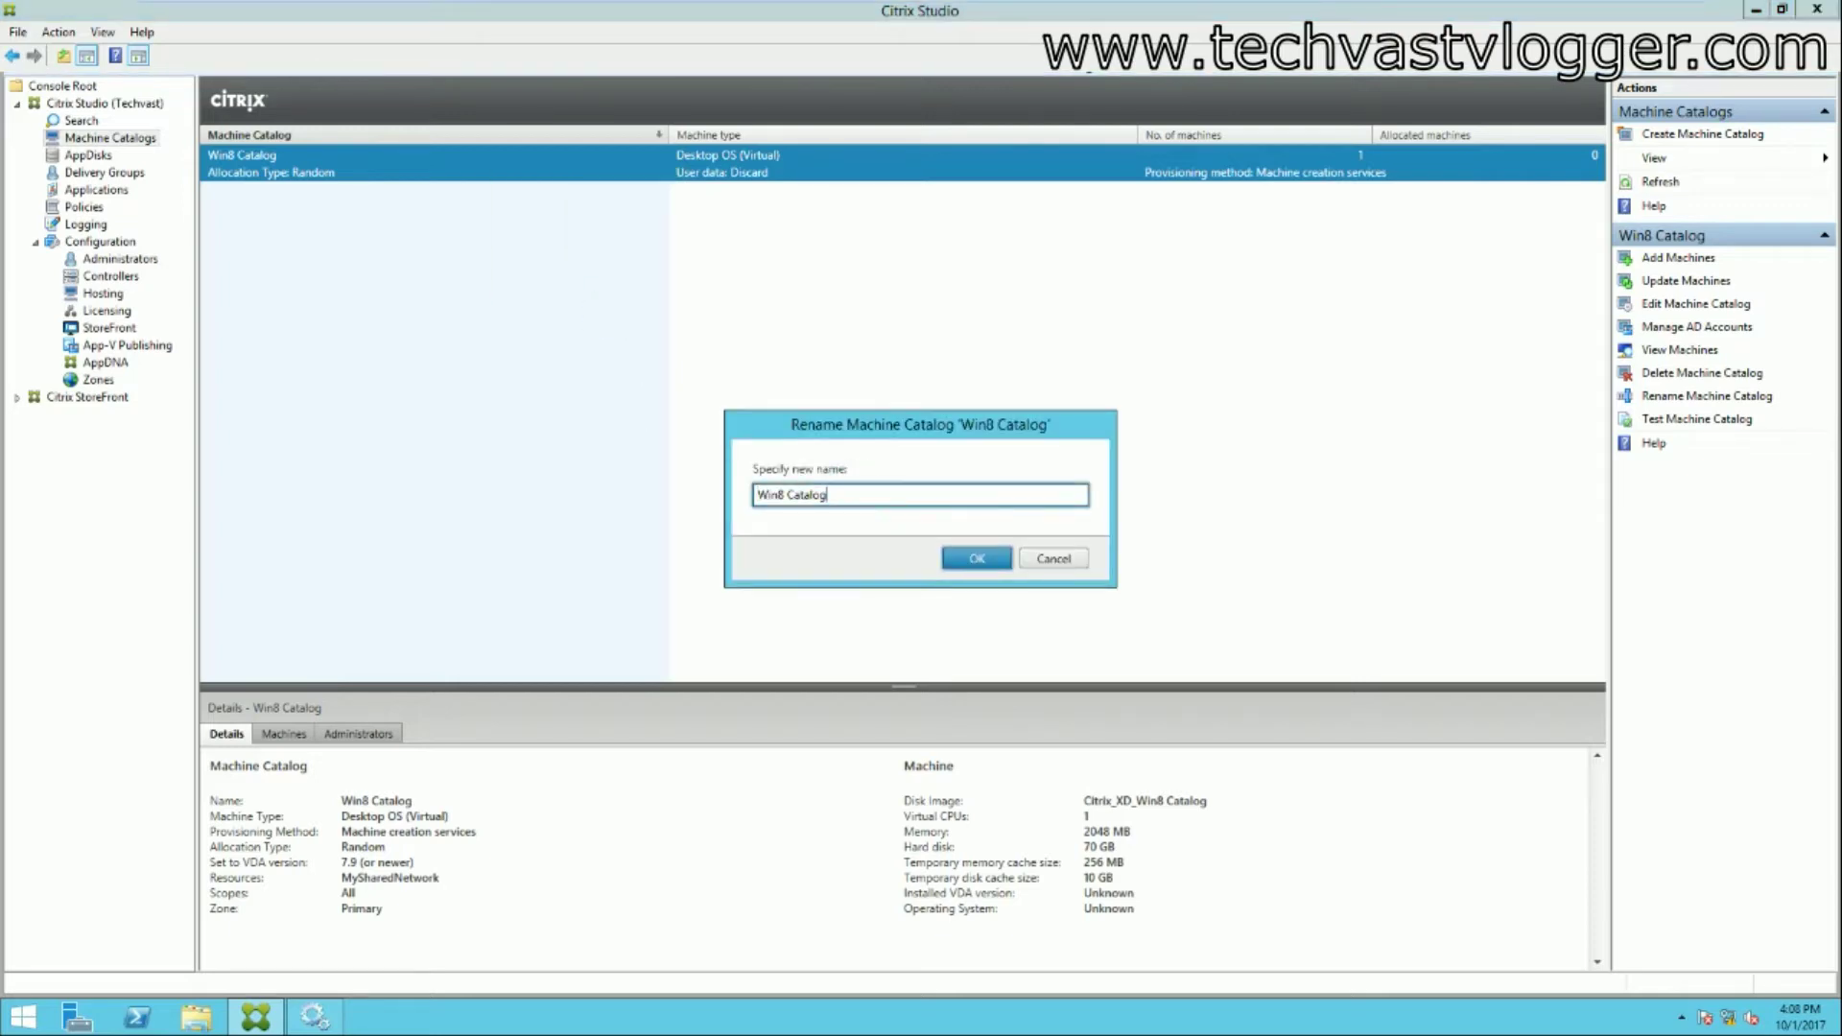
pyautogui.click(1065, 562)
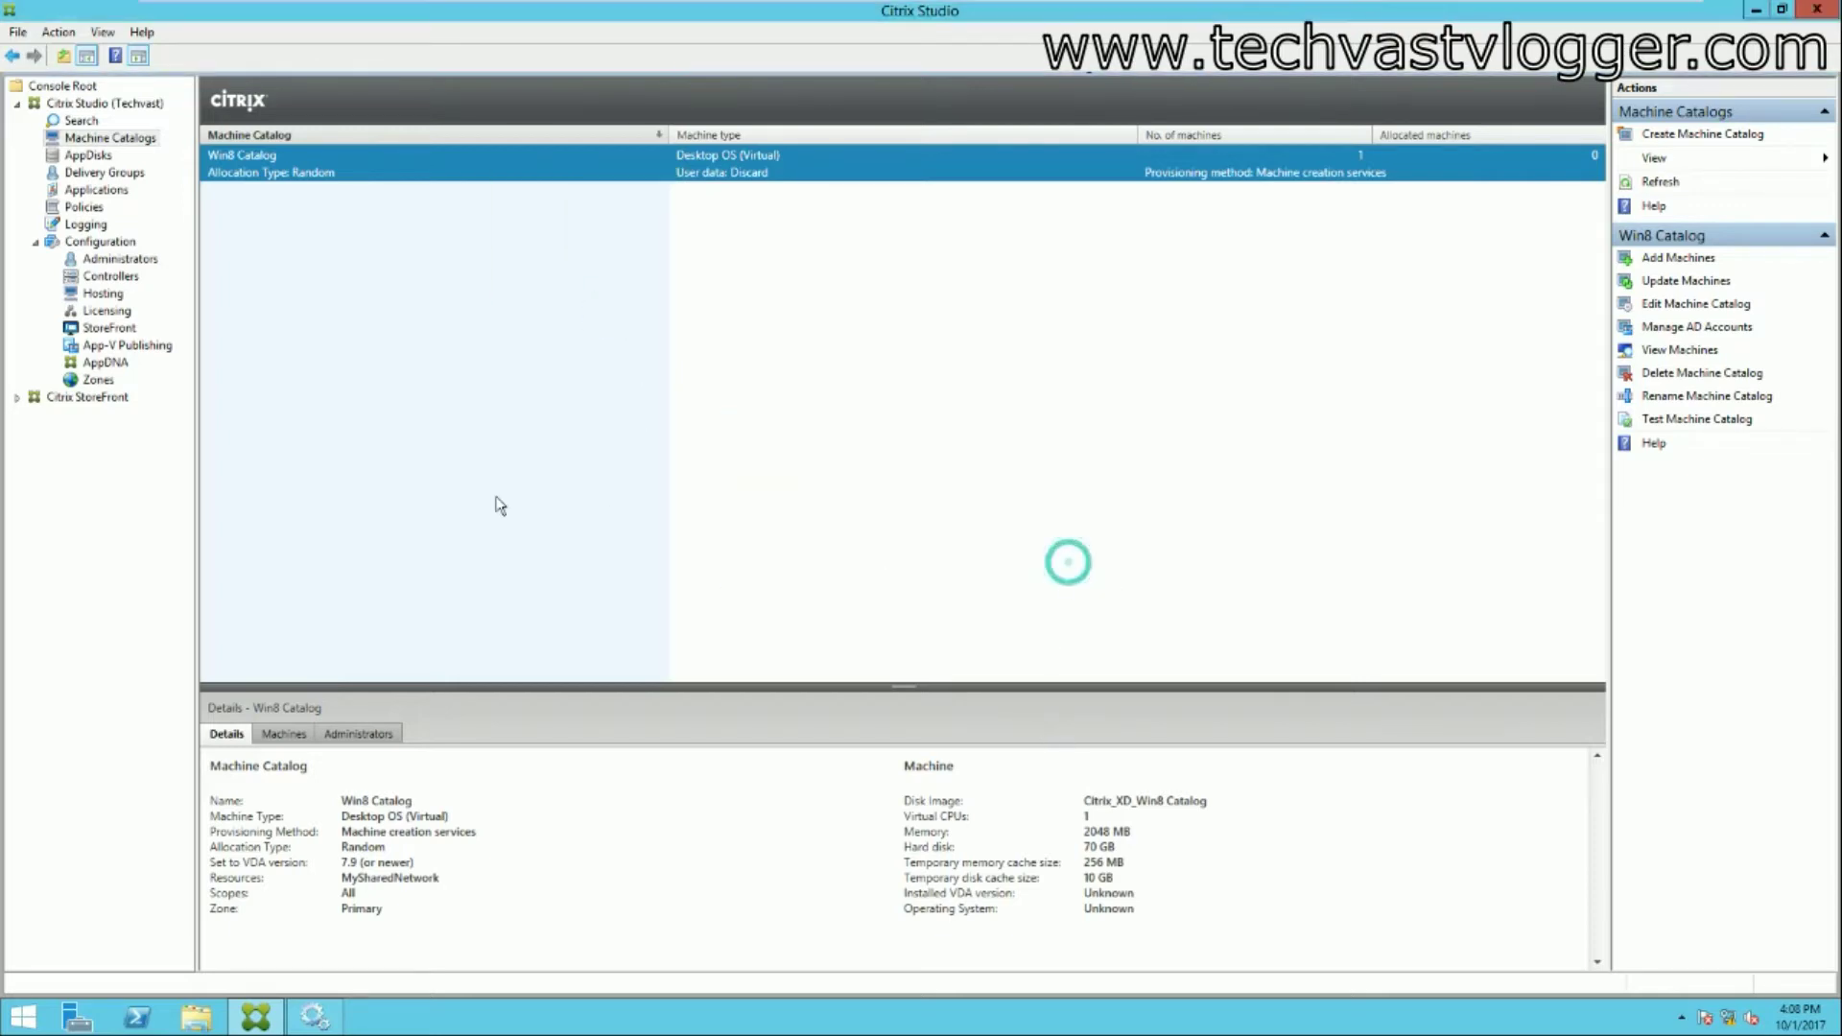
pyautogui.rightClick(518, 170)
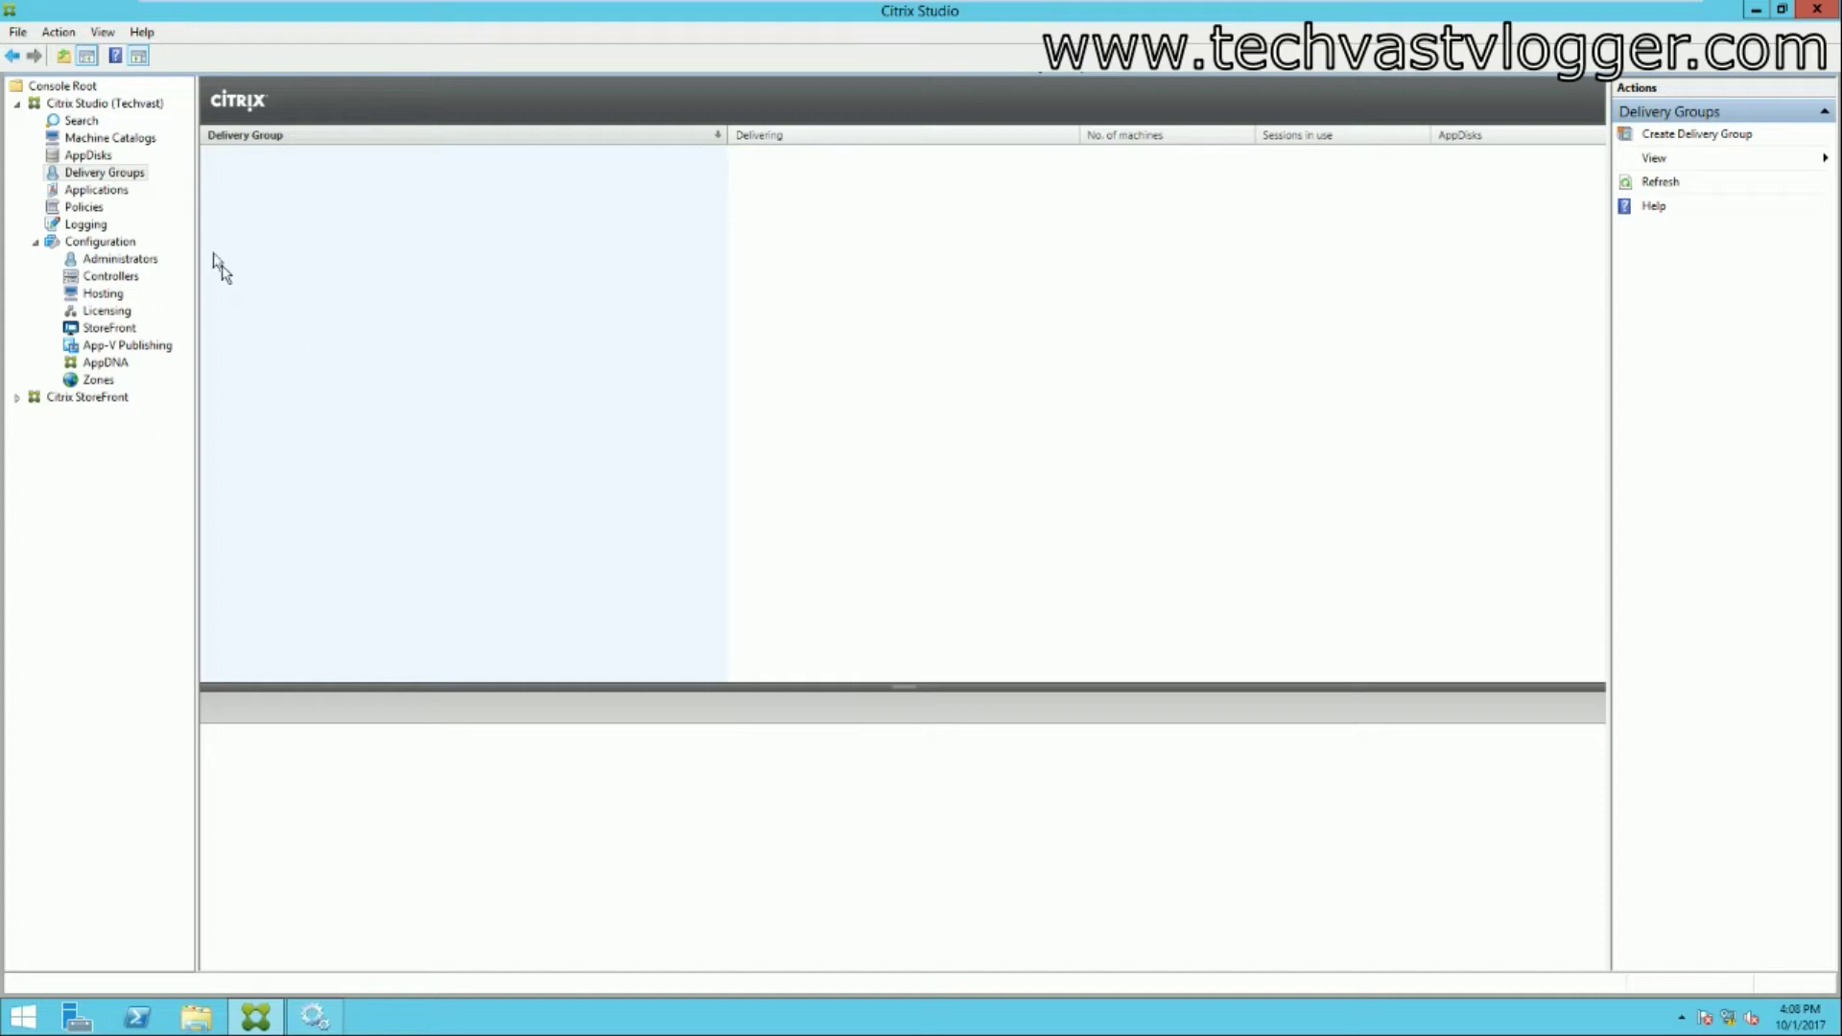
# Step: Start a delivery group with 1 machine from Win8 Catalog, allow any authenticated users, and add no applications
pyautogui.rightClick(120, 174)
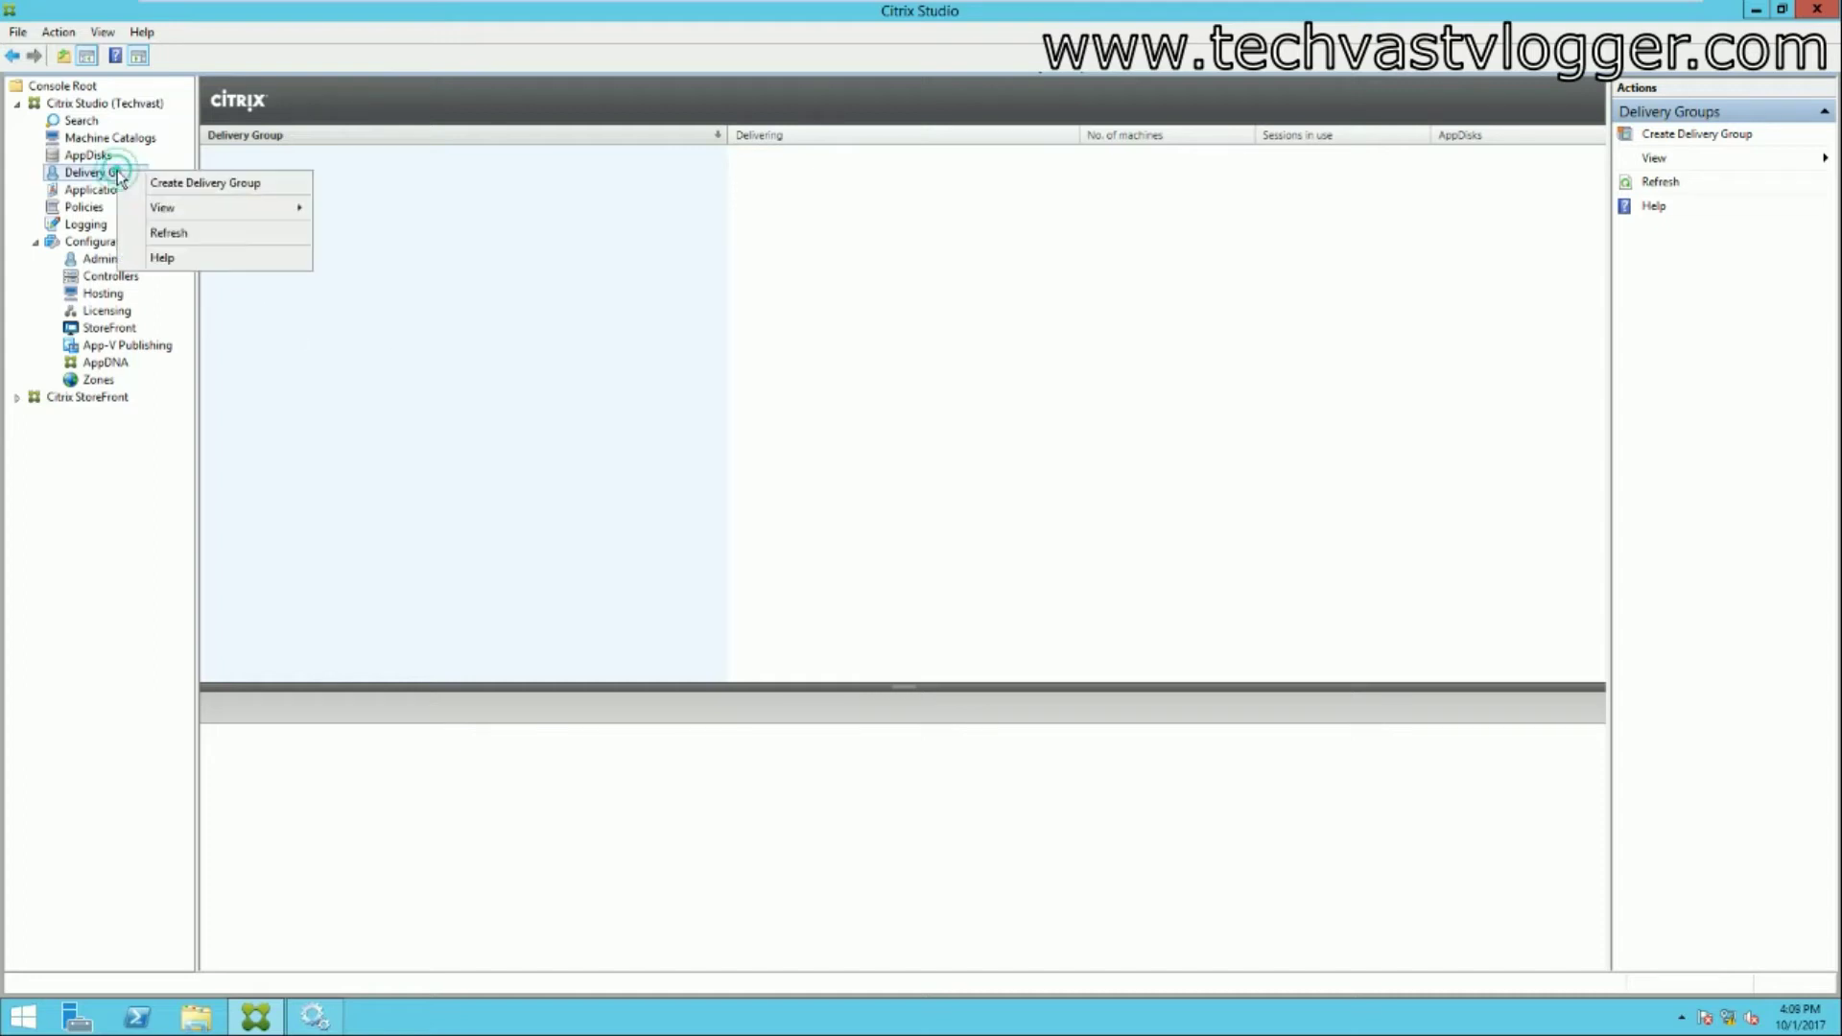
pyautogui.click(180, 188)
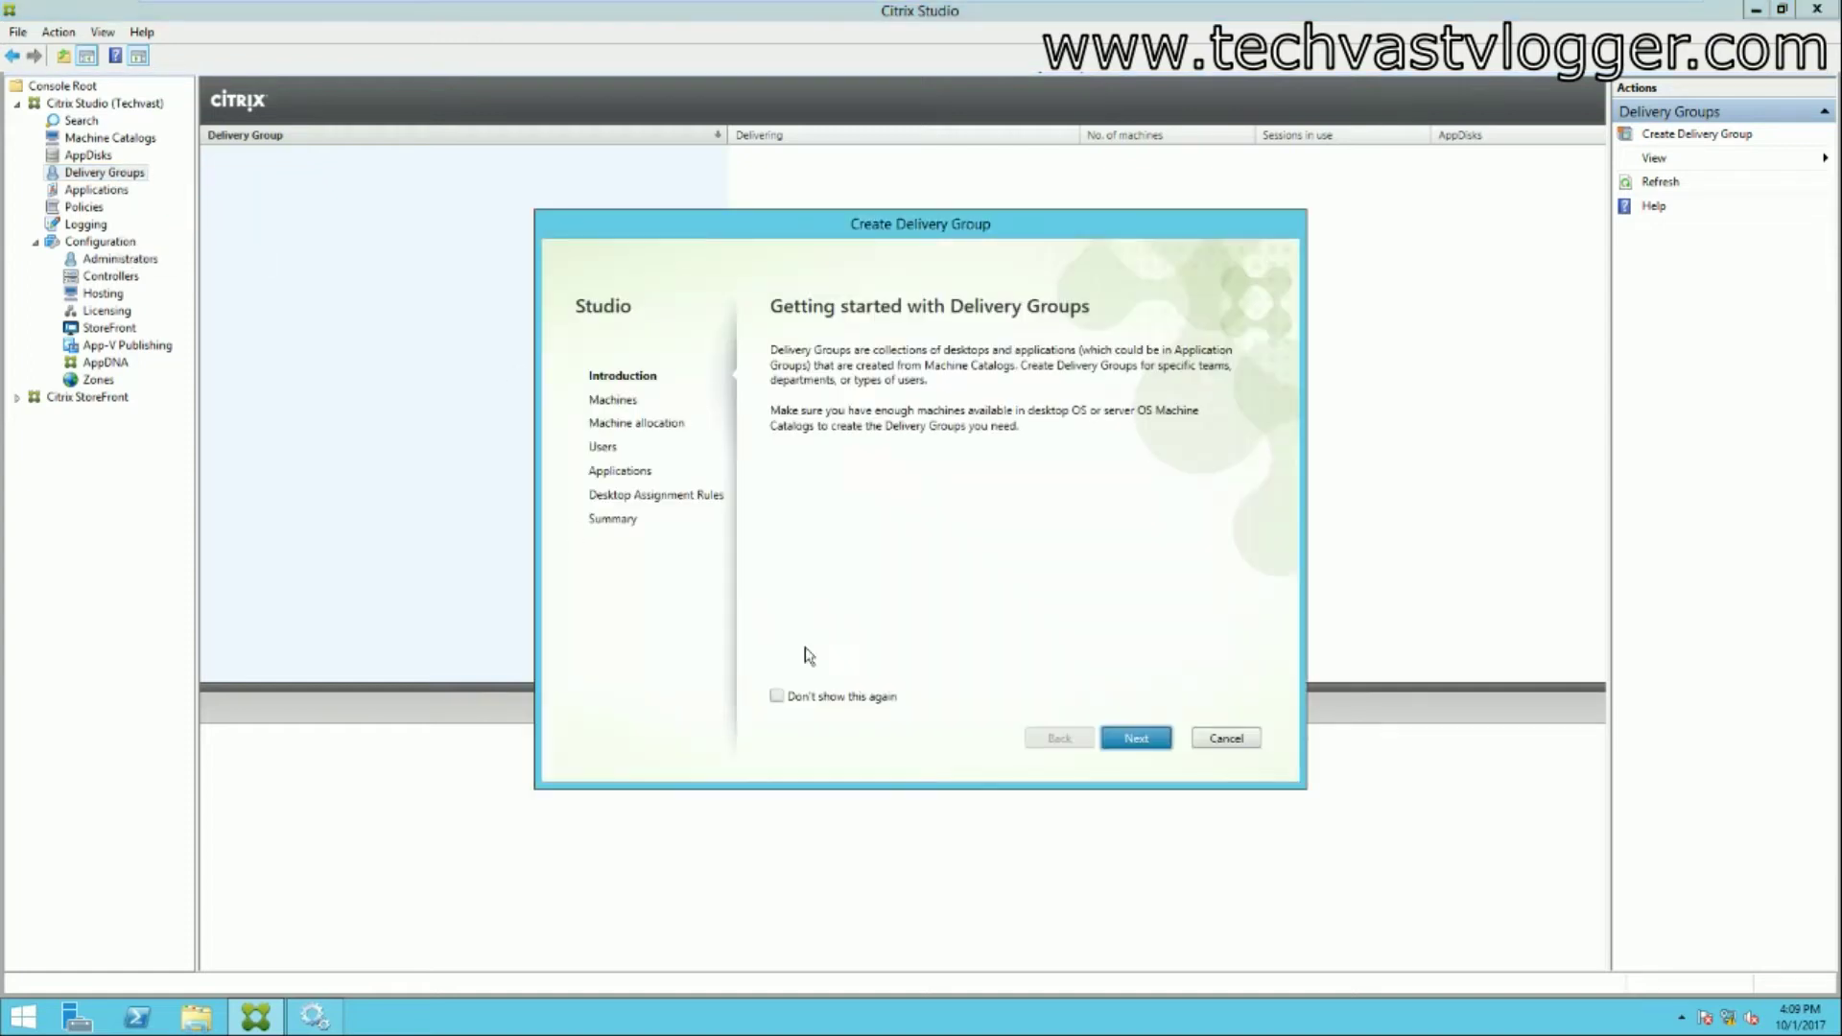
pyautogui.click(1136, 739)
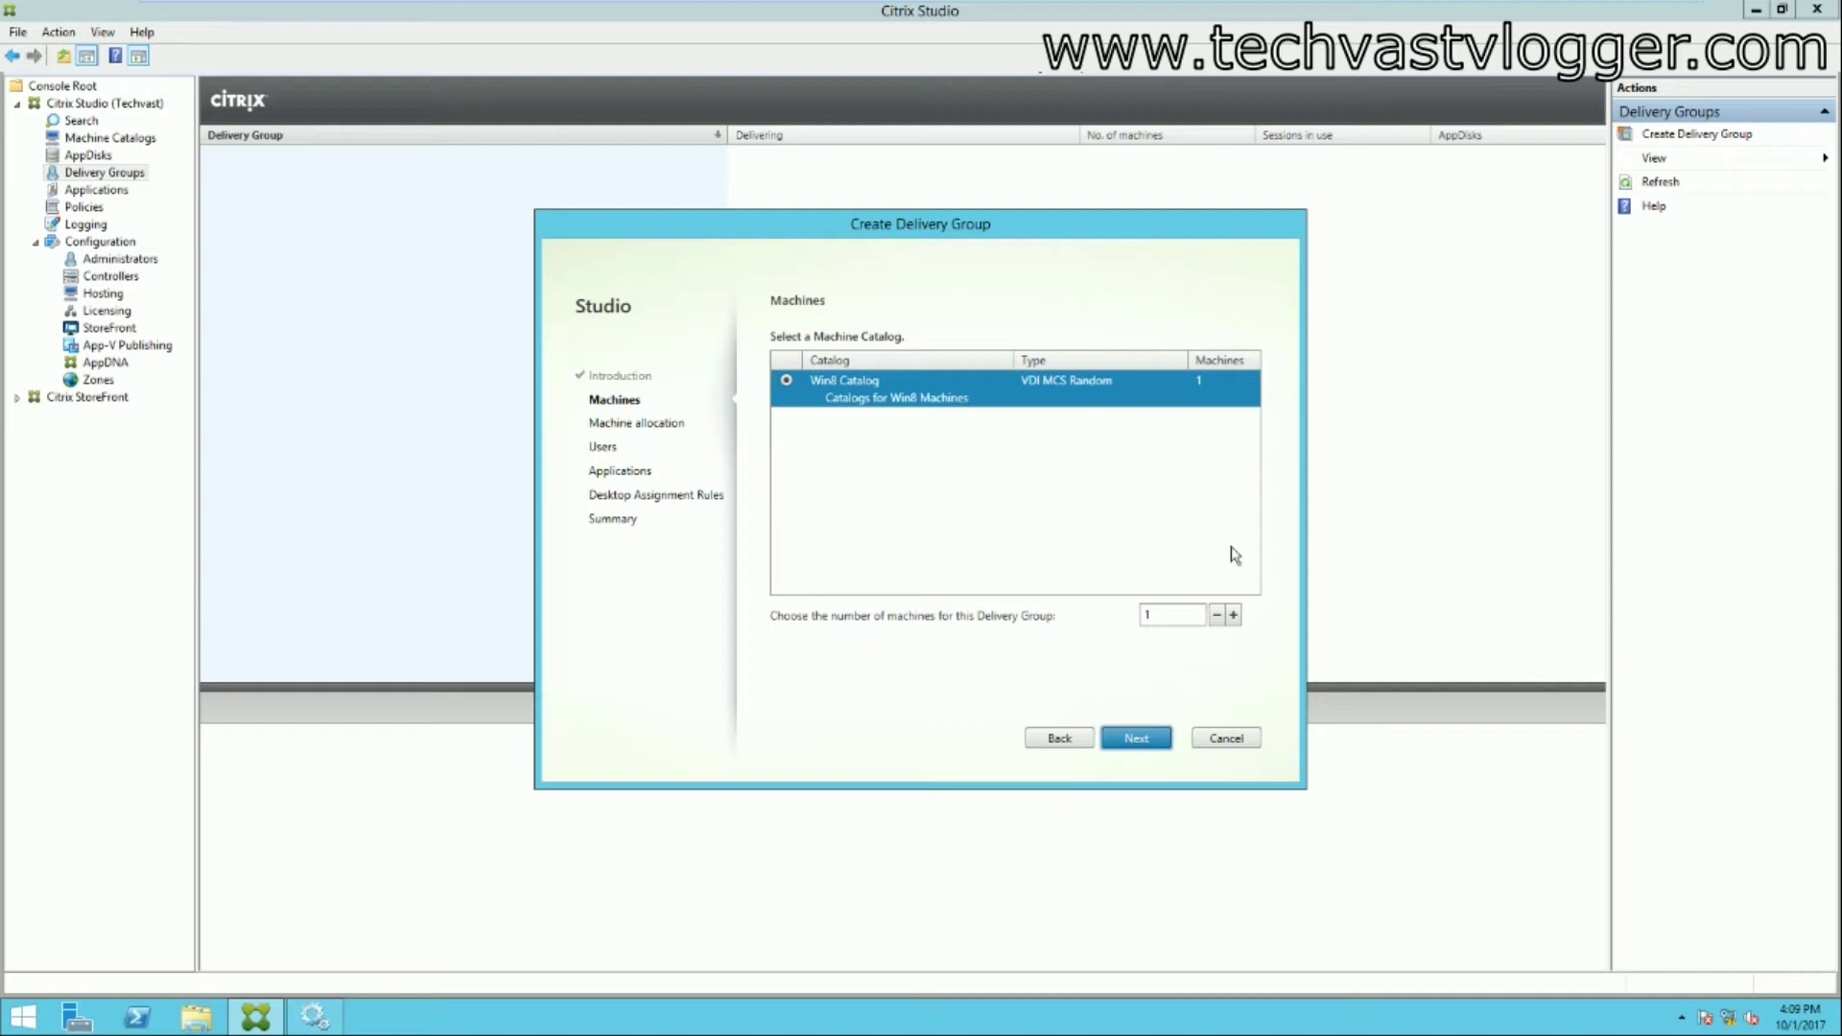
pyautogui.click(1136, 738)
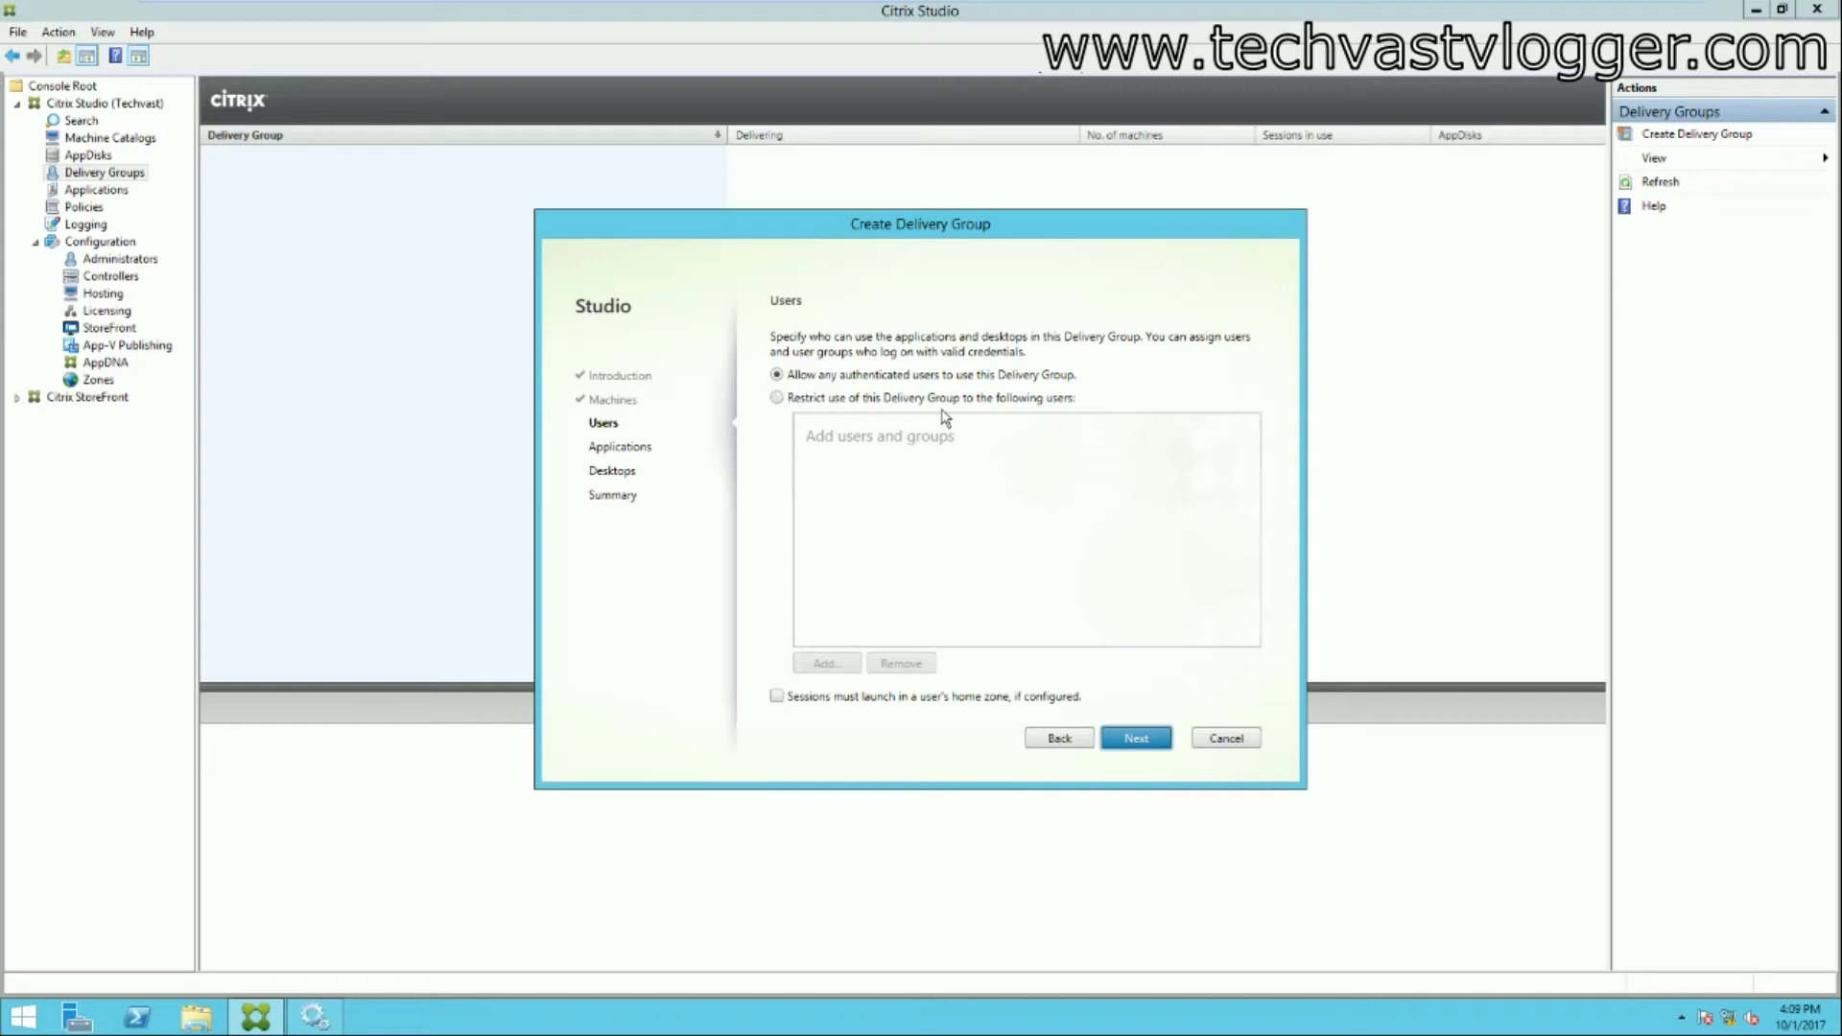
pyautogui.click(1121, 739)
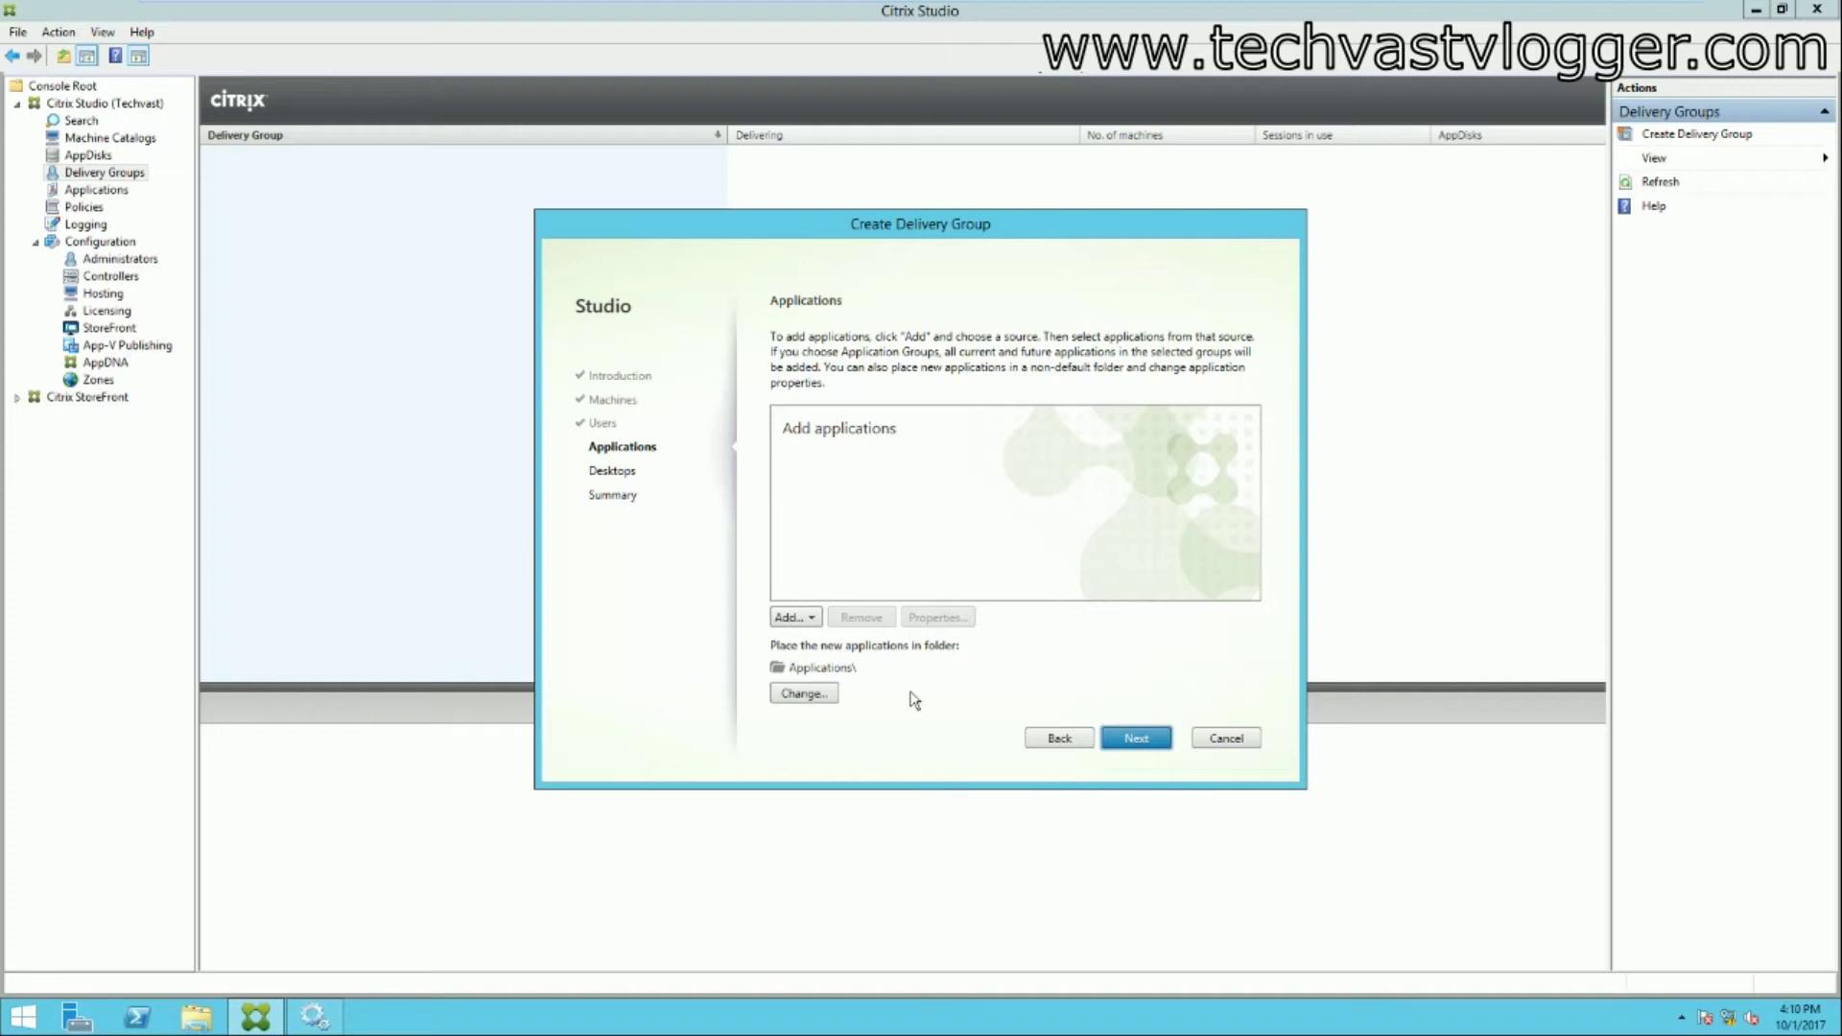
pyautogui.click(1142, 740)
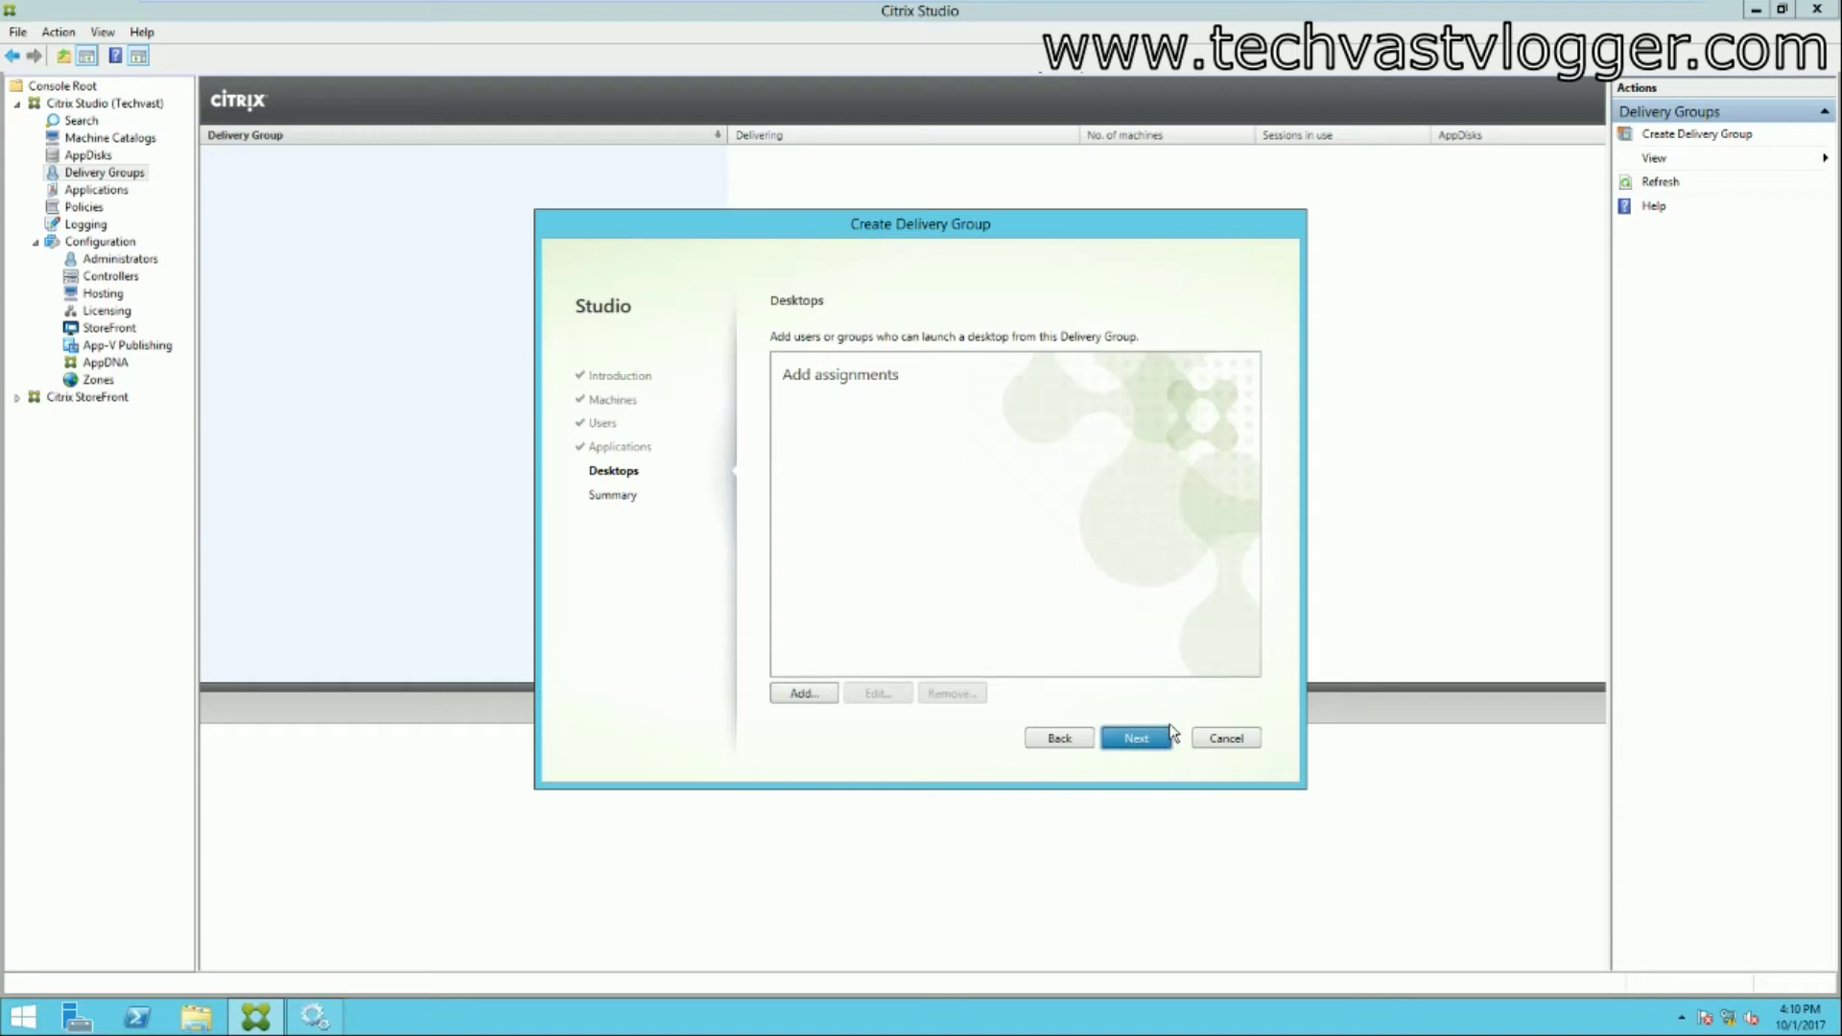
# Step: Add a desktop to the delivery group with the display name "Win8 Desktop" and leave its description empty
pyautogui.click(802, 694)
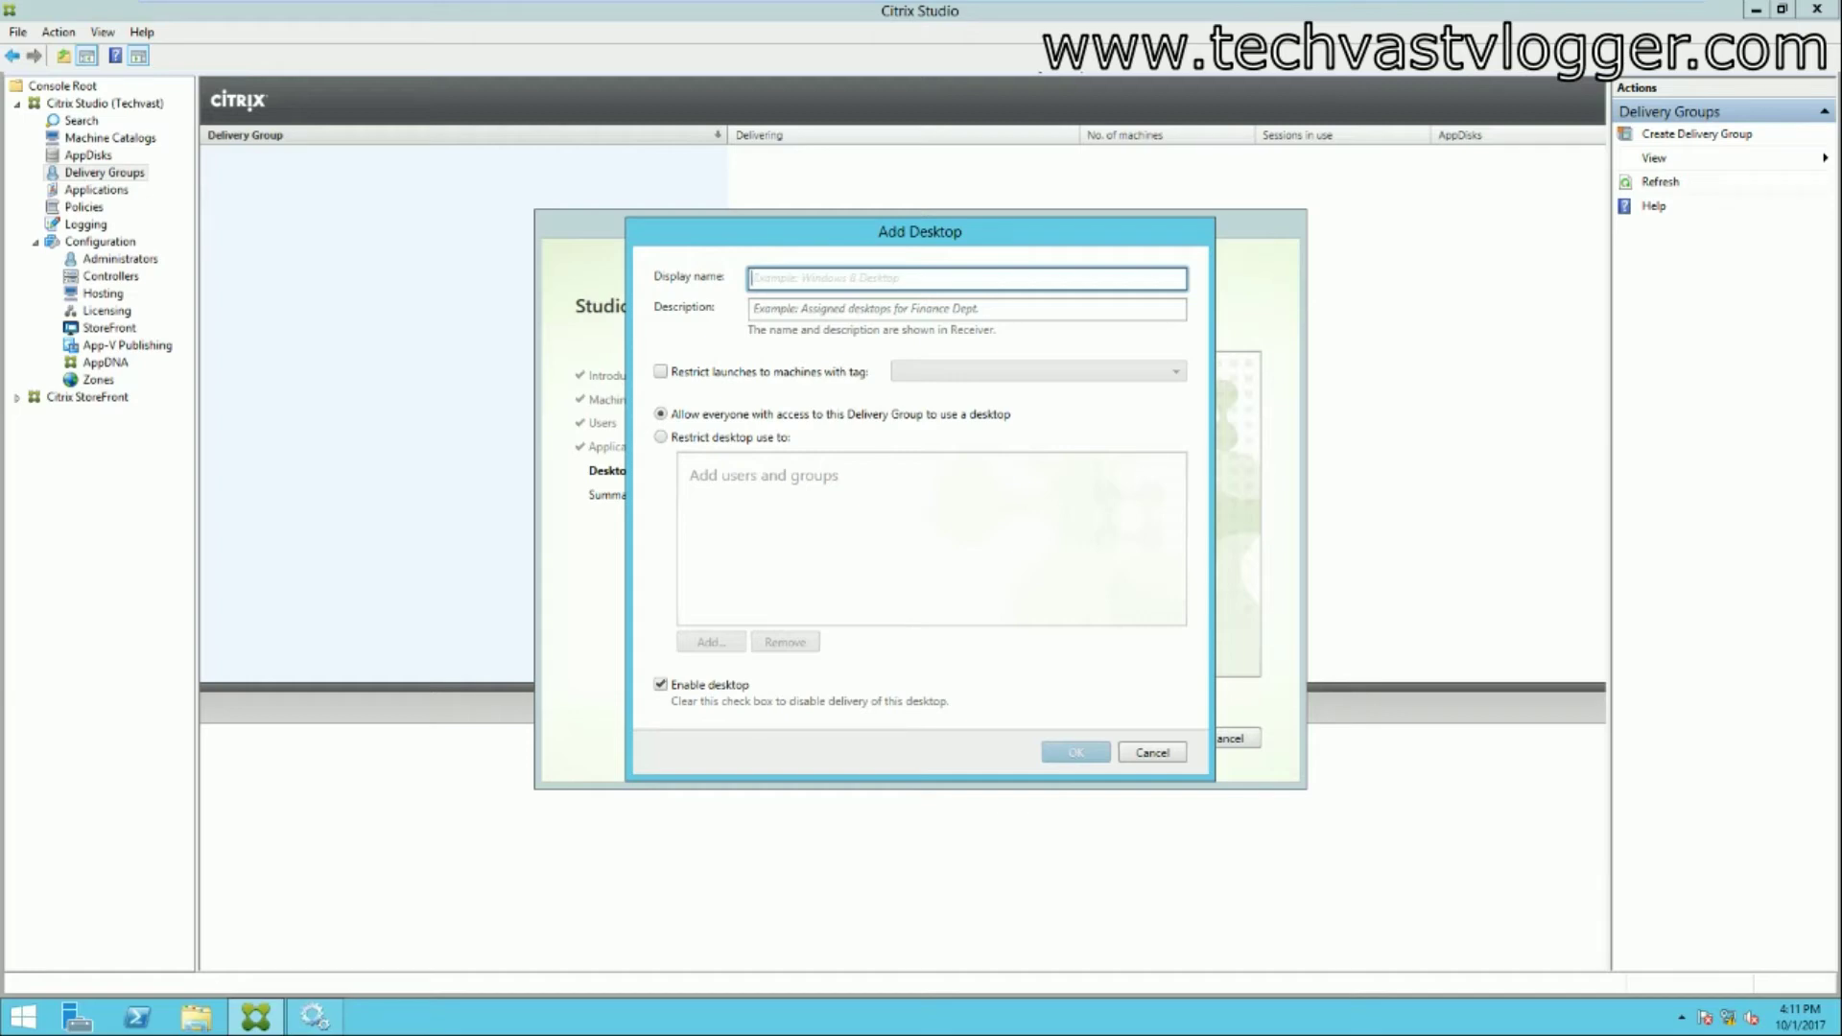
pyautogui.write('Win8 Deskto')
pyautogui.press('BackSpace')
pyautogui.press('BackSpace')
pyautogui.press('BackSpace')
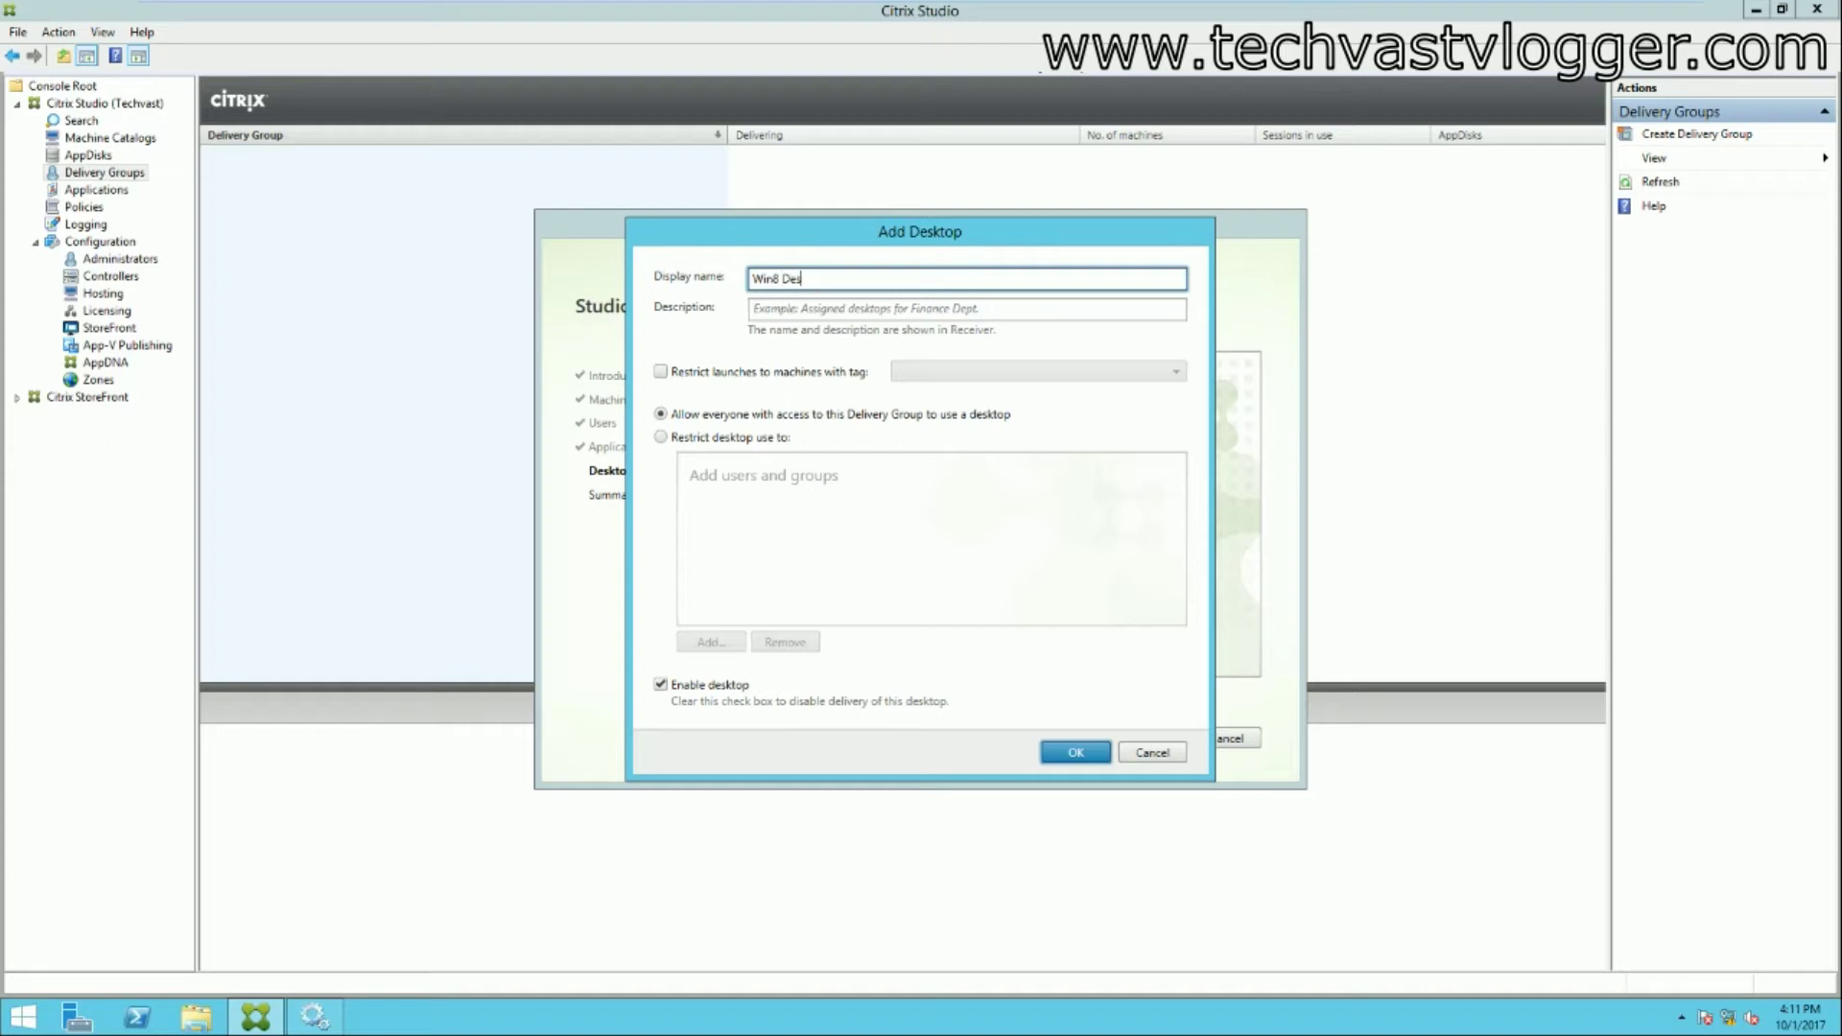
pyautogui.write('ktop')
pyautogui.click(752, 309)
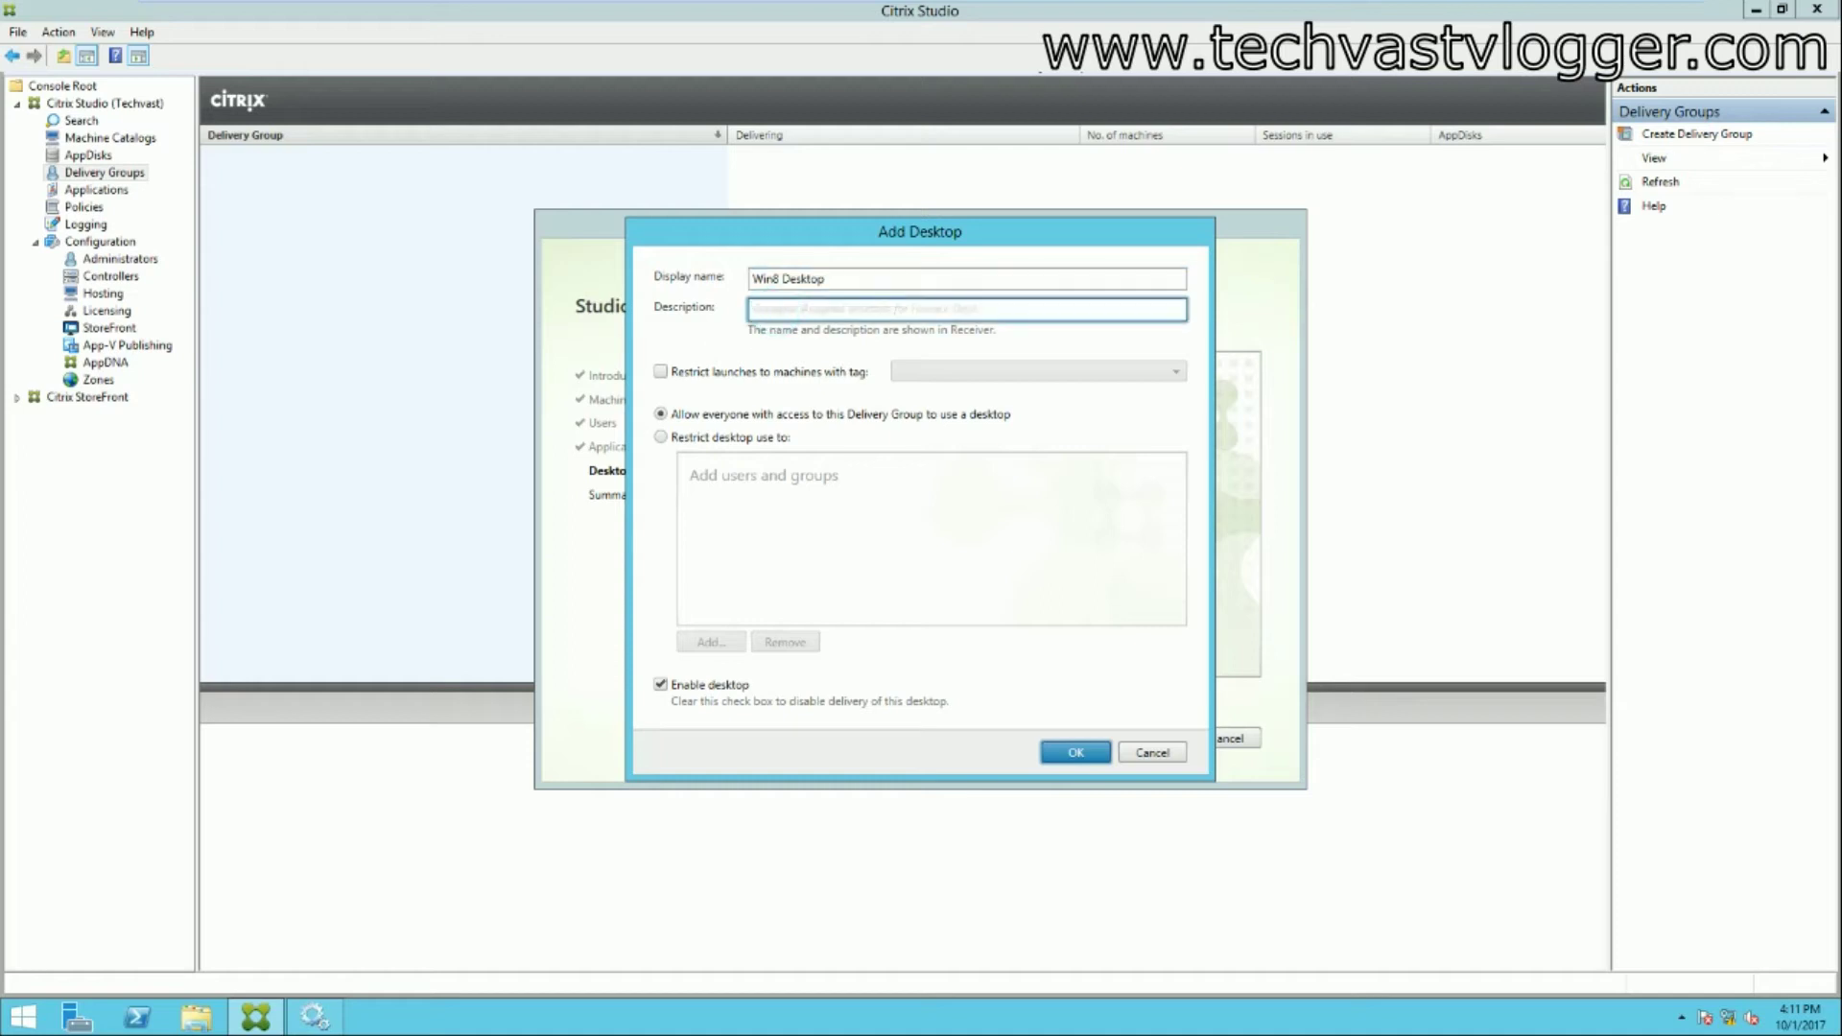
# Step: Restrict use of the new desktop to the Domain Users group from the directory
pyautogui.click(661, 437)
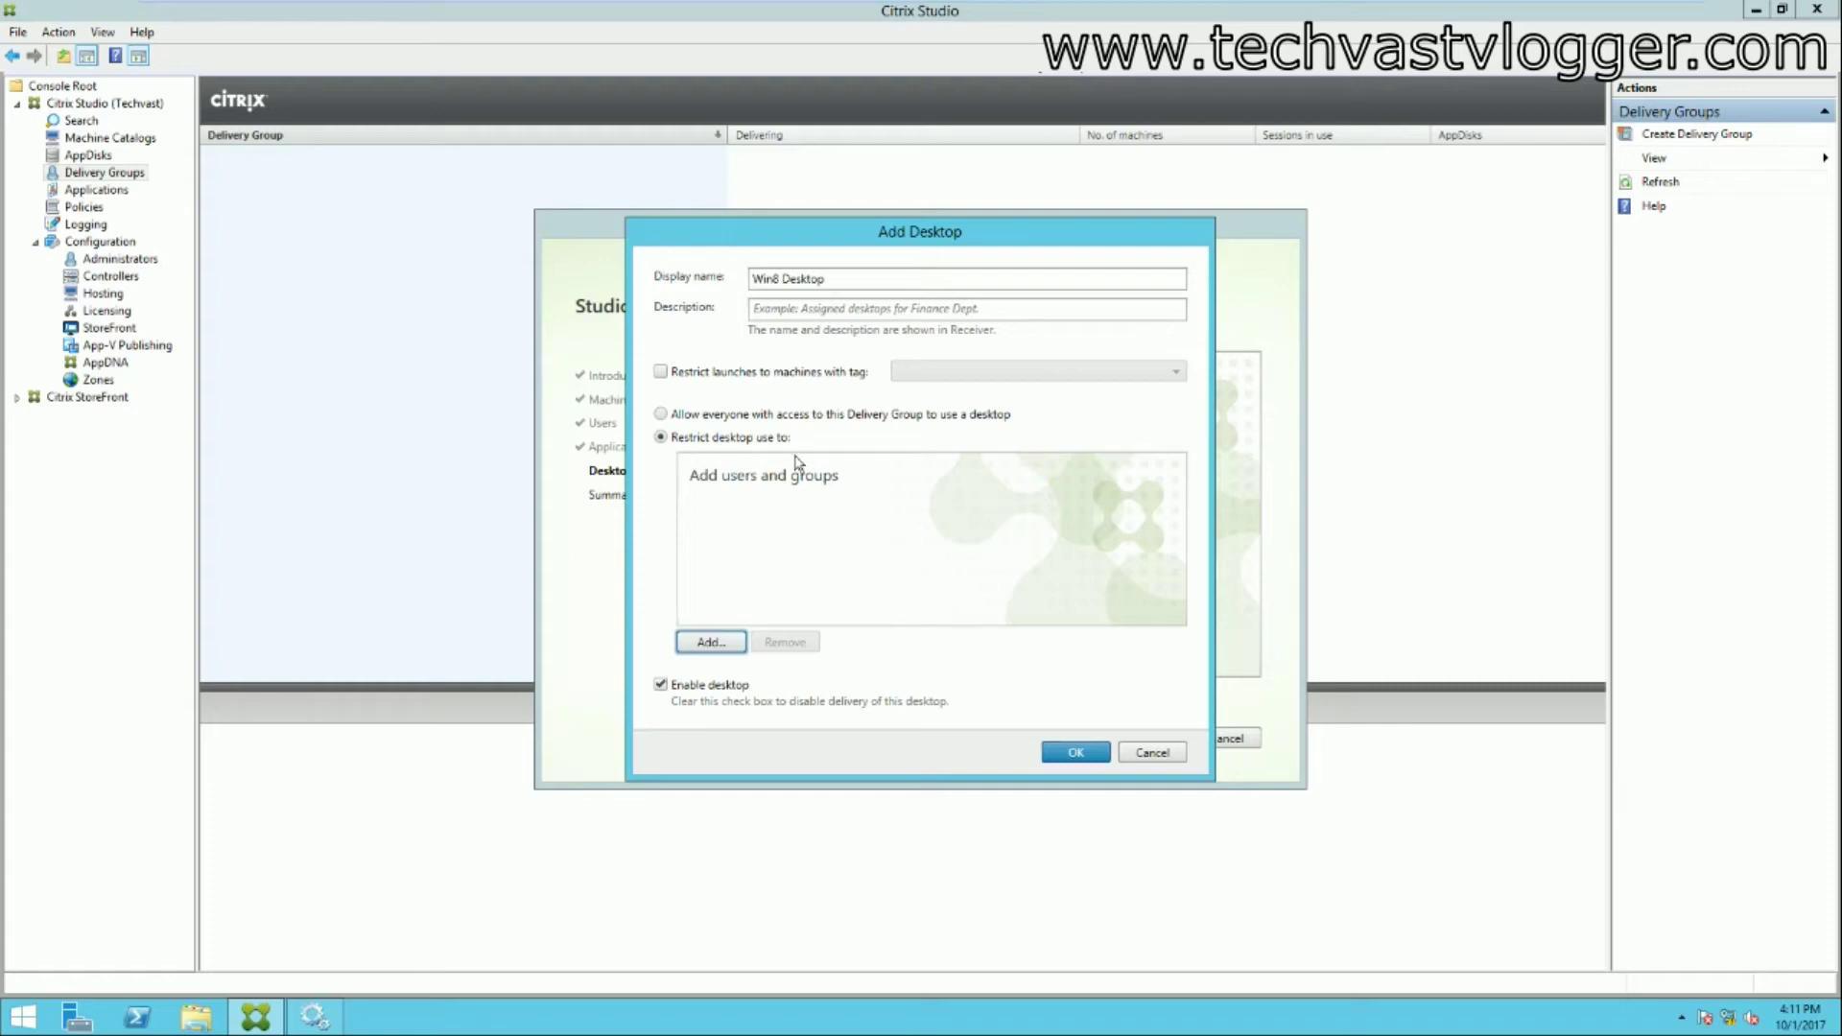
pyautogui.click(711, 642)
pyautogui.click(691, 421)
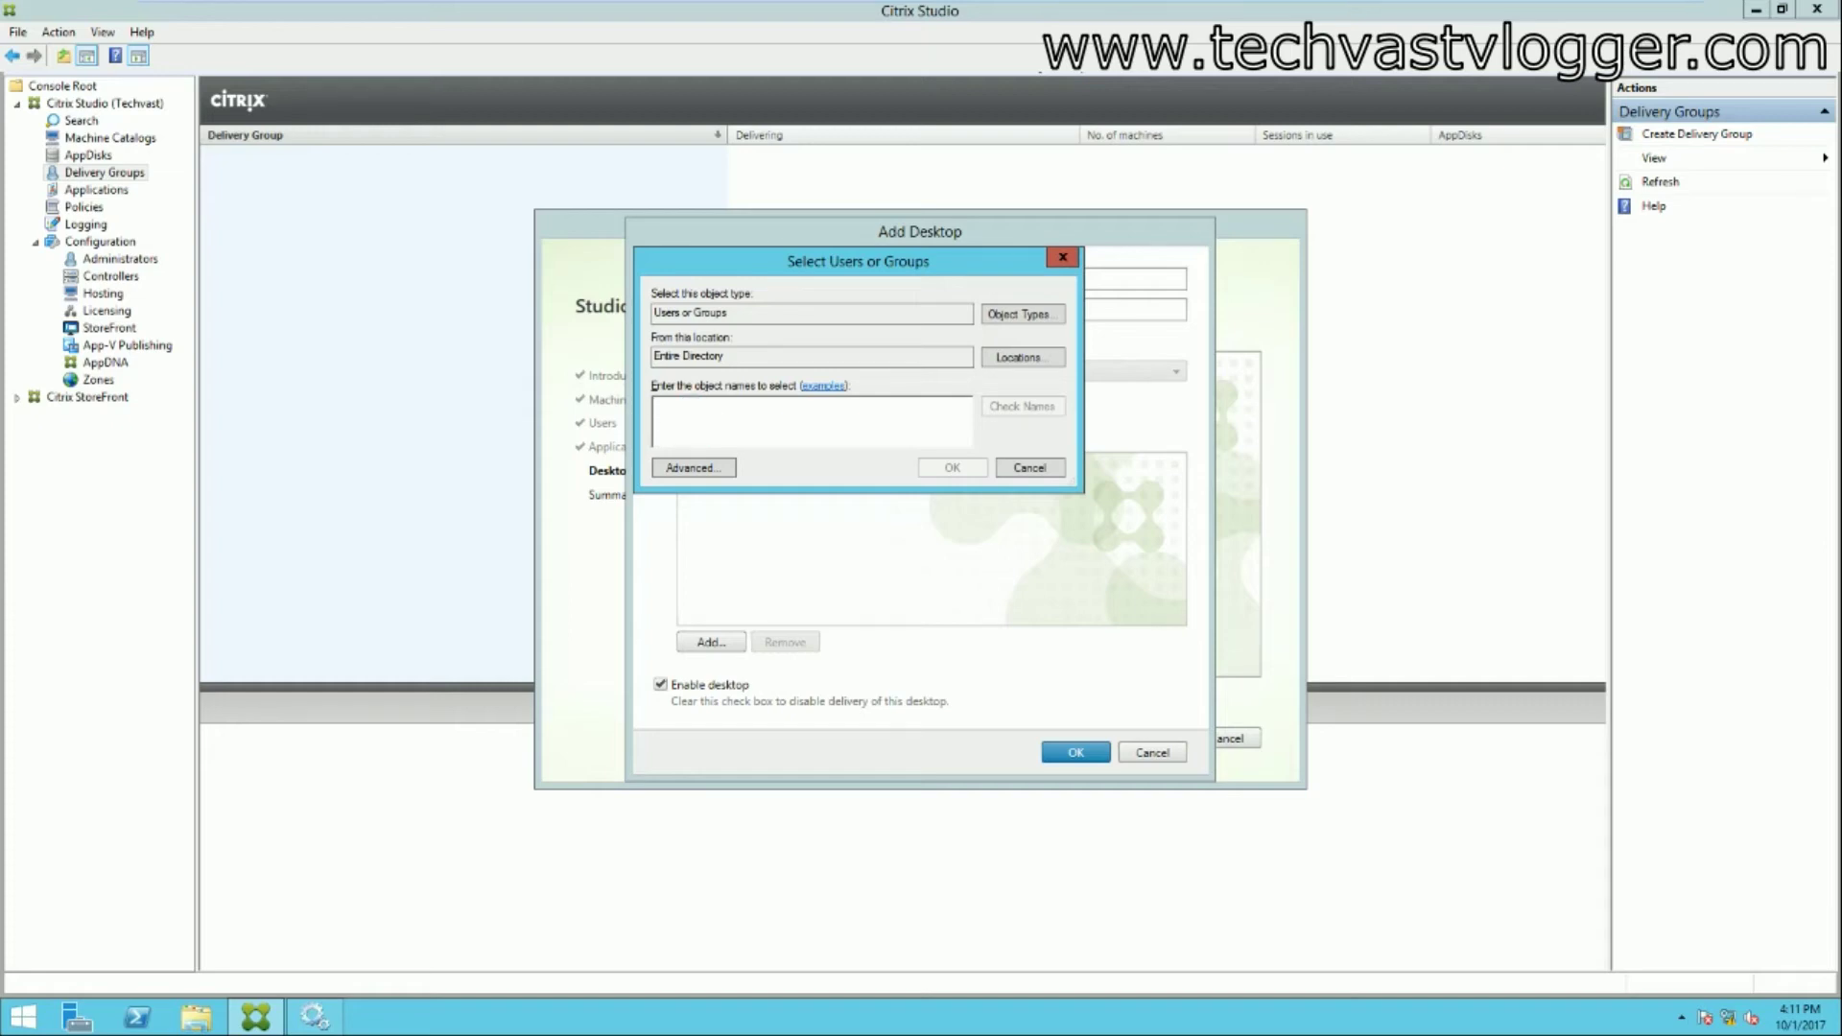
pyautogui.write('do')
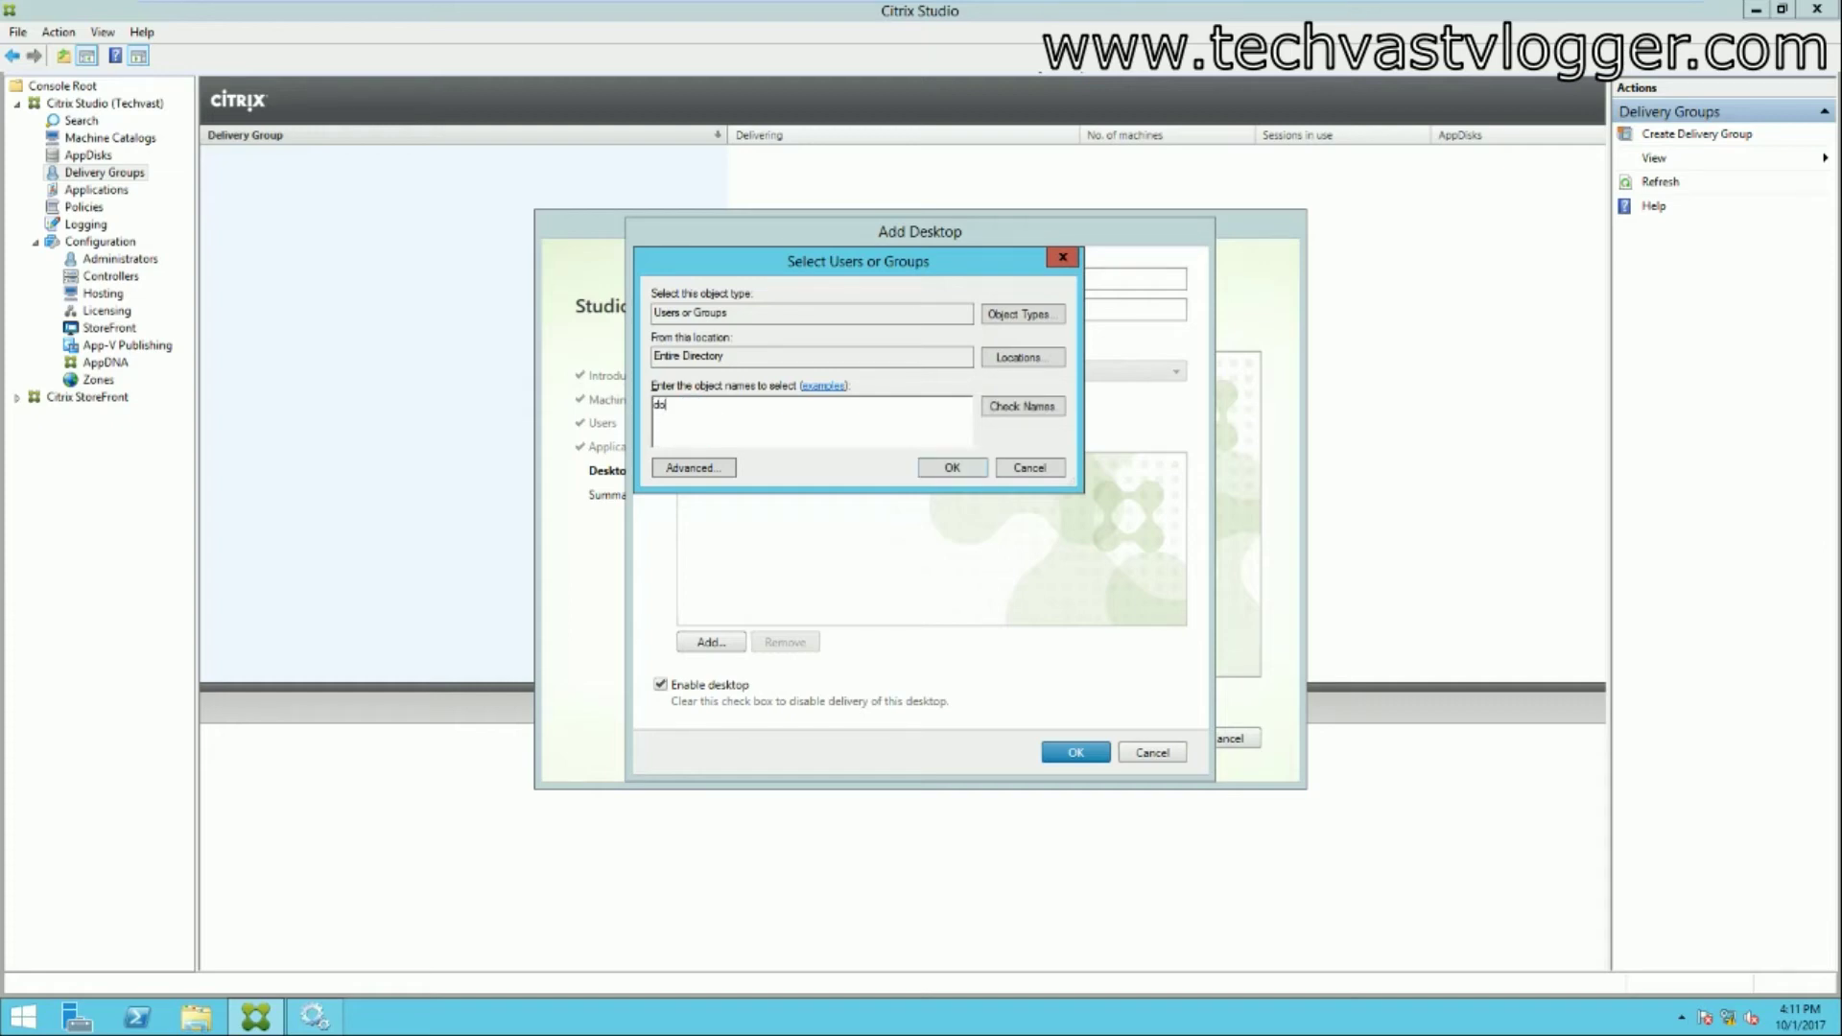
pyautogui.write('main users')
pyautogui.click(1019, 406)
pyautogui.click(949, 468)
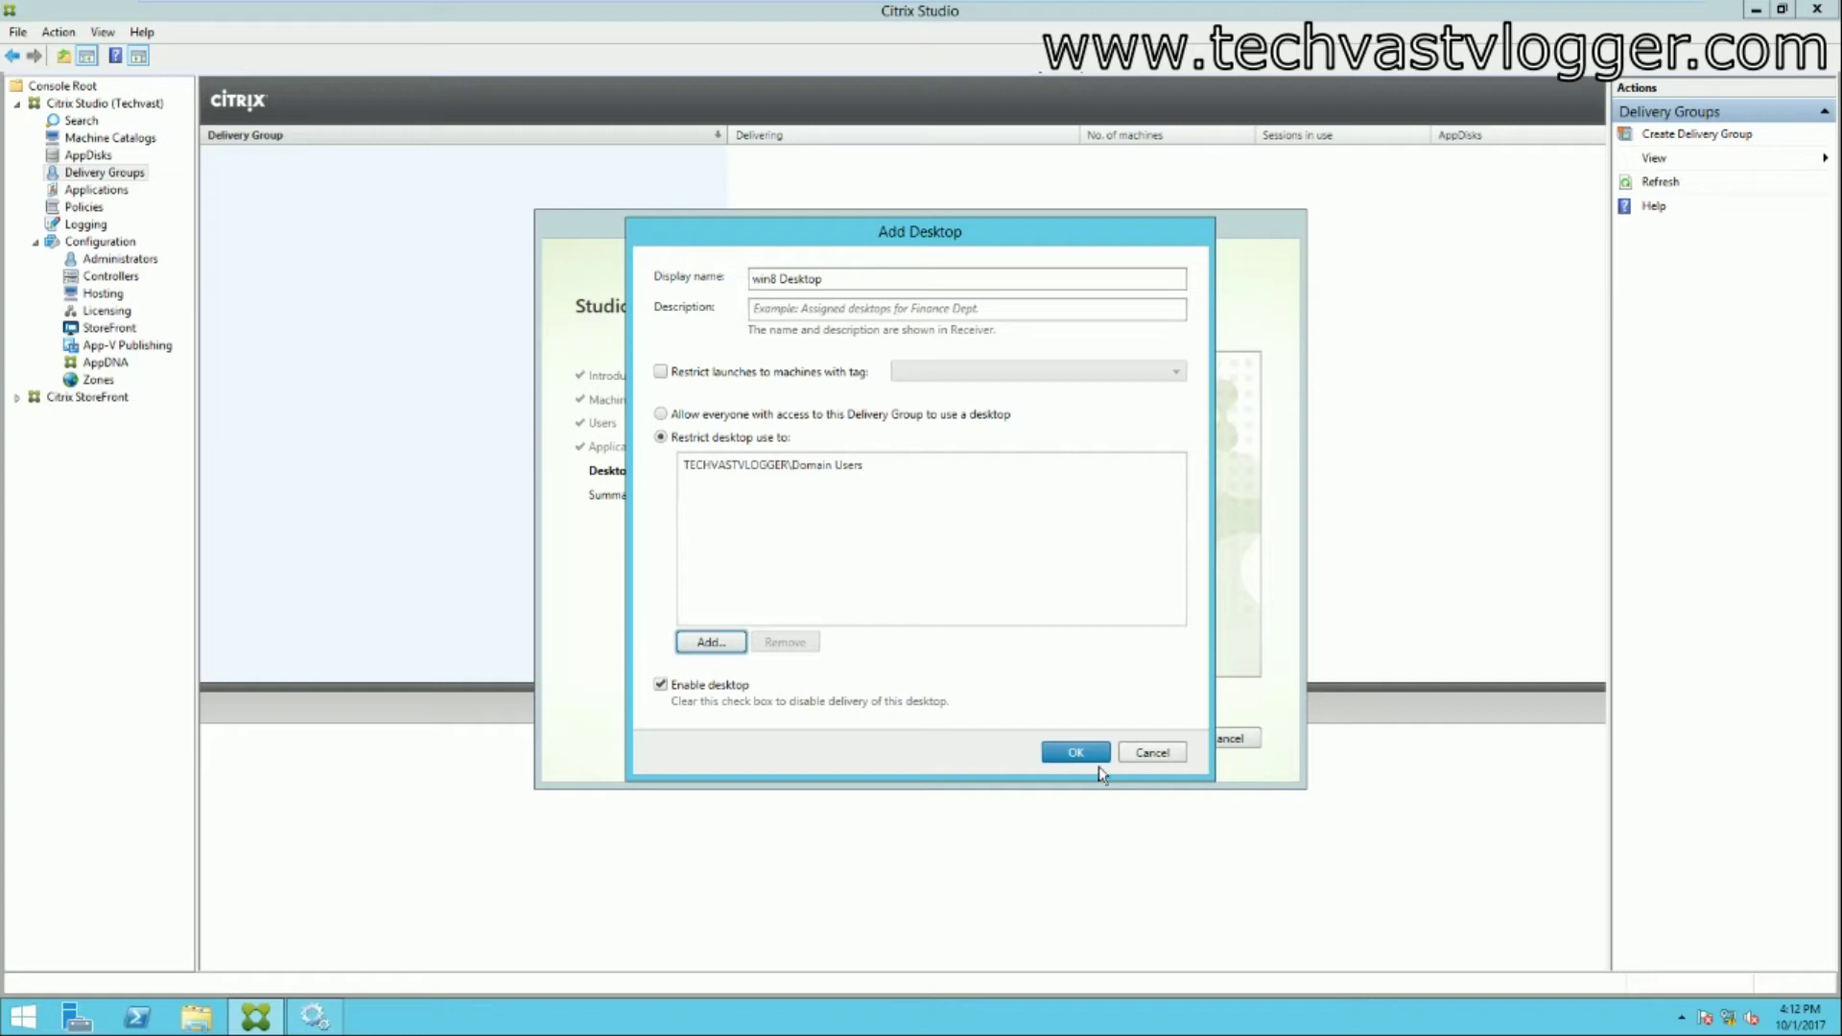
# Step: Accept the new desktop, name the delivery group "Win8 Delivery Group" without a description, and finish creating it
pyautogui.click(1076, 752)
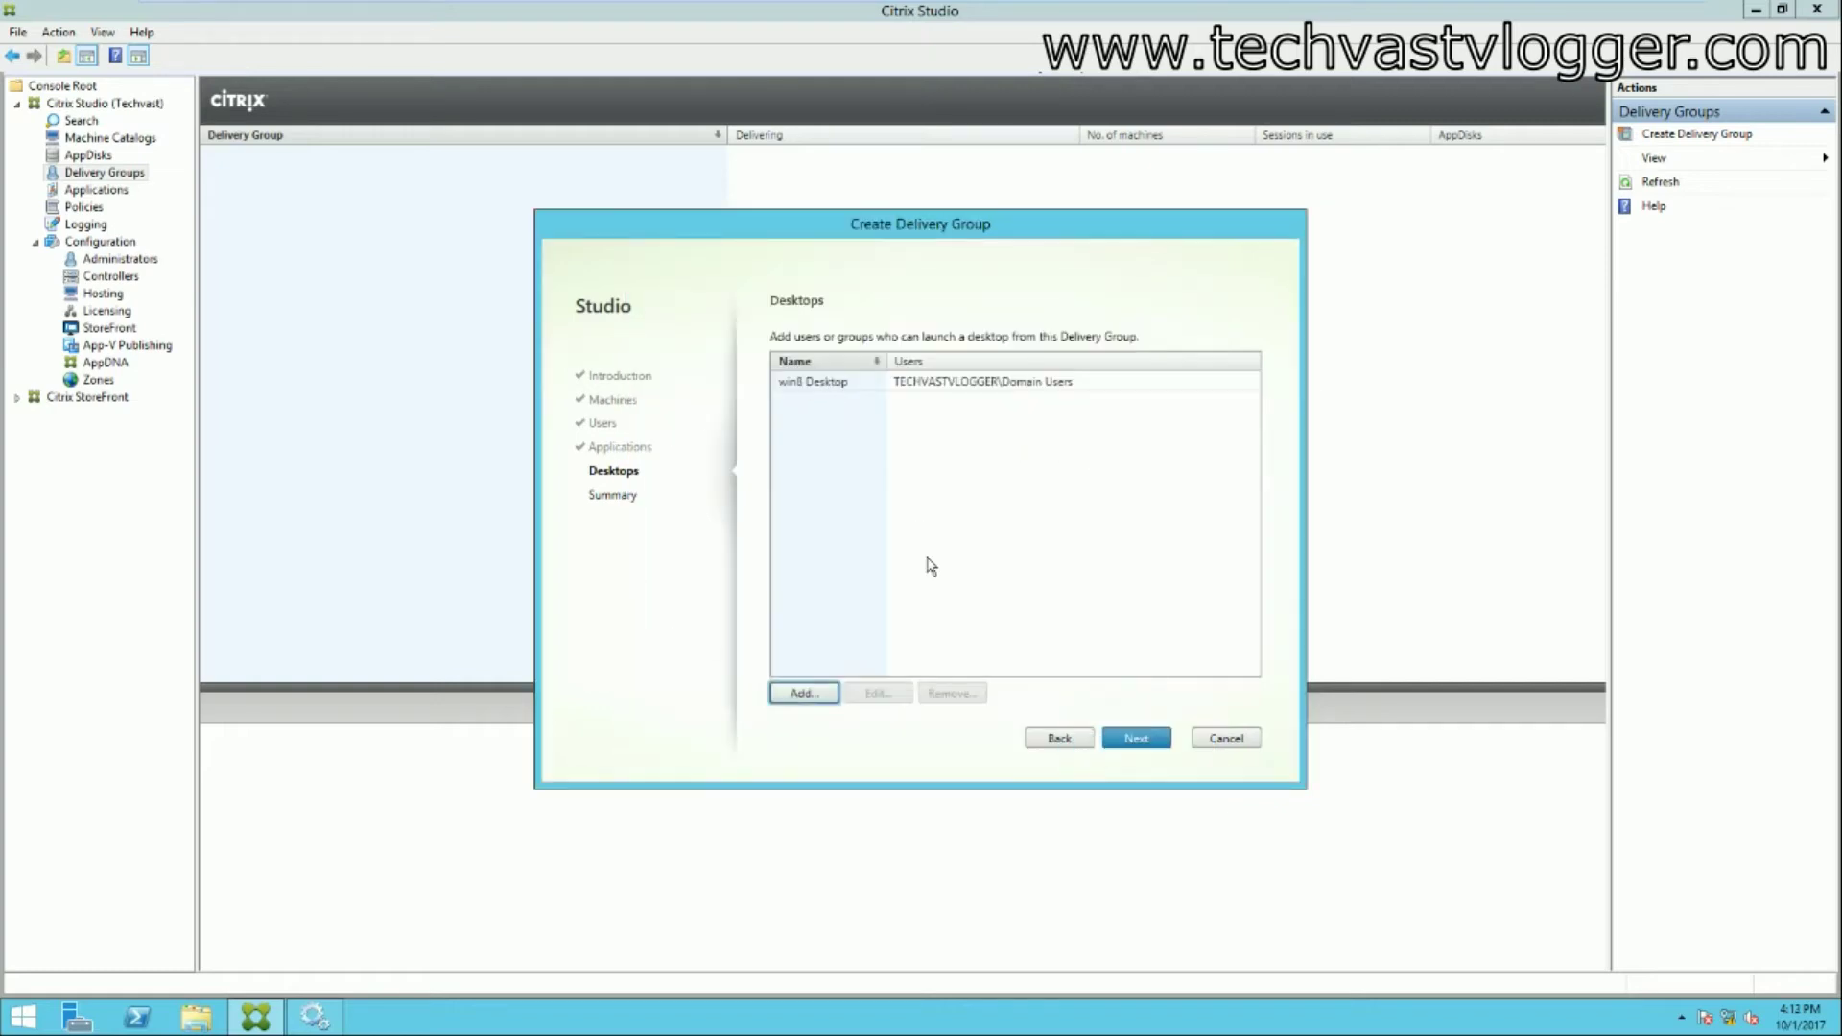
pyautogui.click(1137, 741)
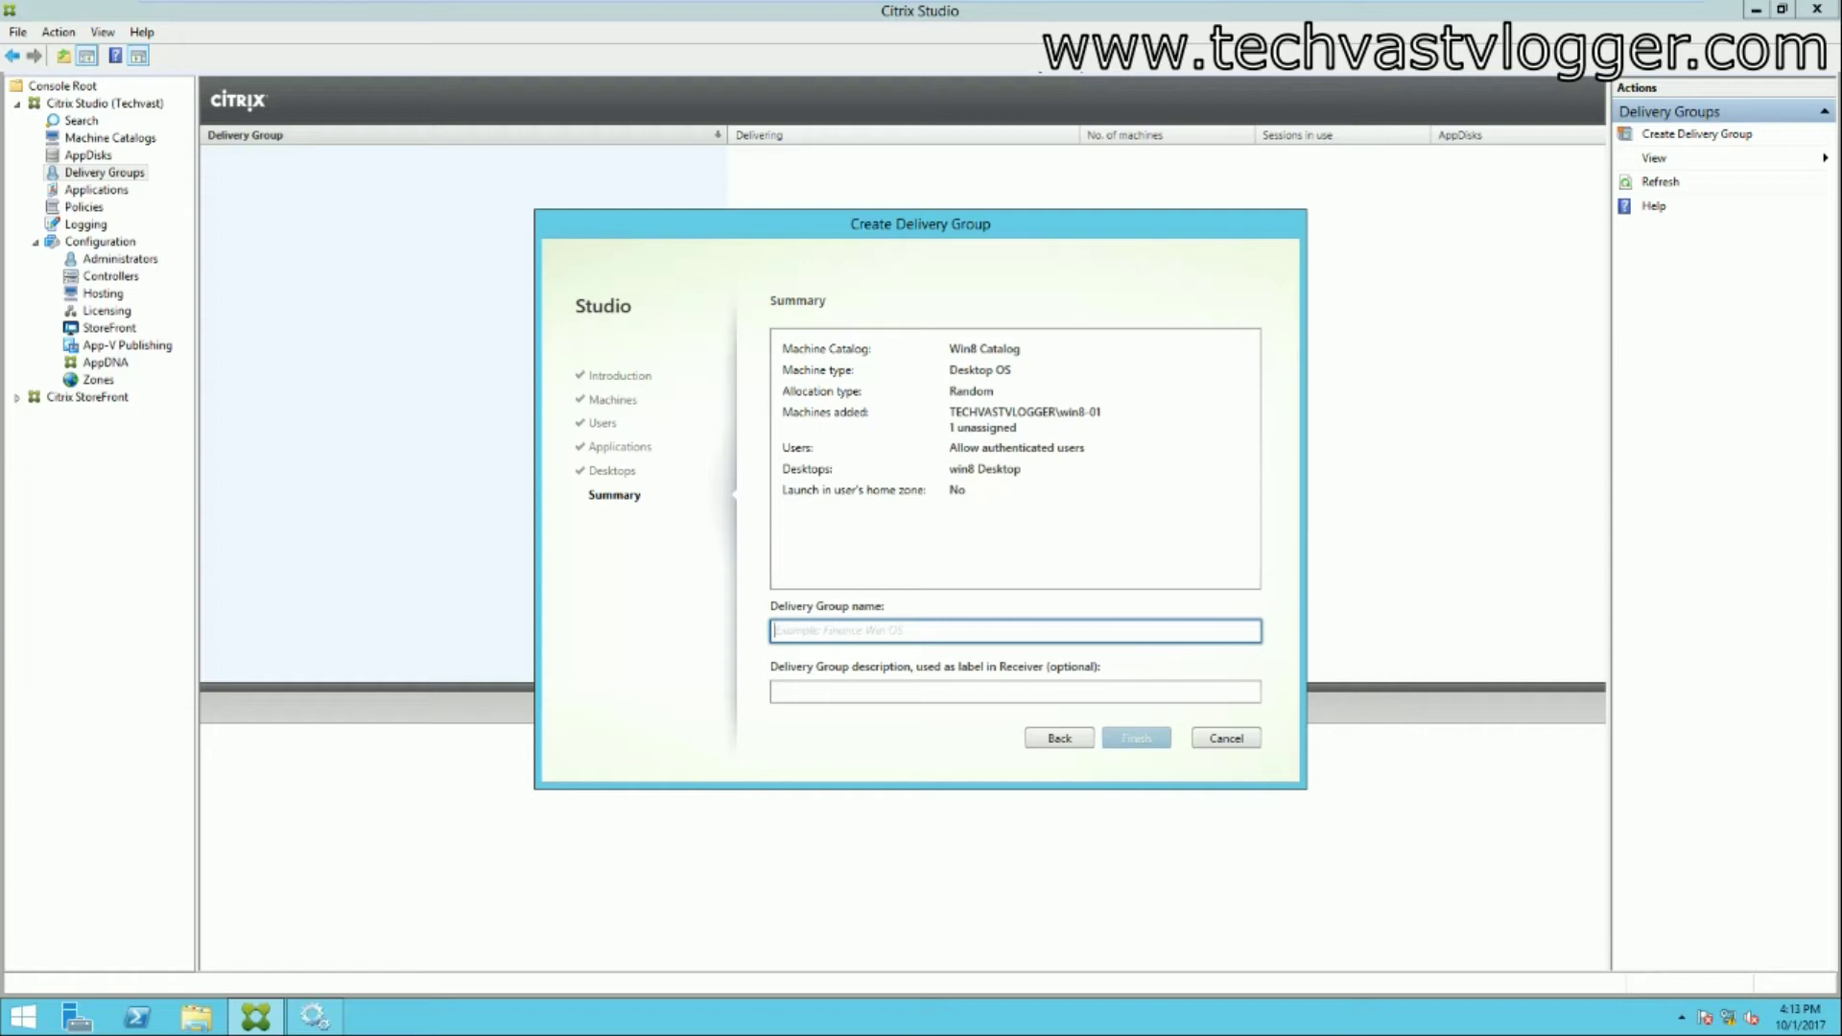
pyautogui.write('Wi')
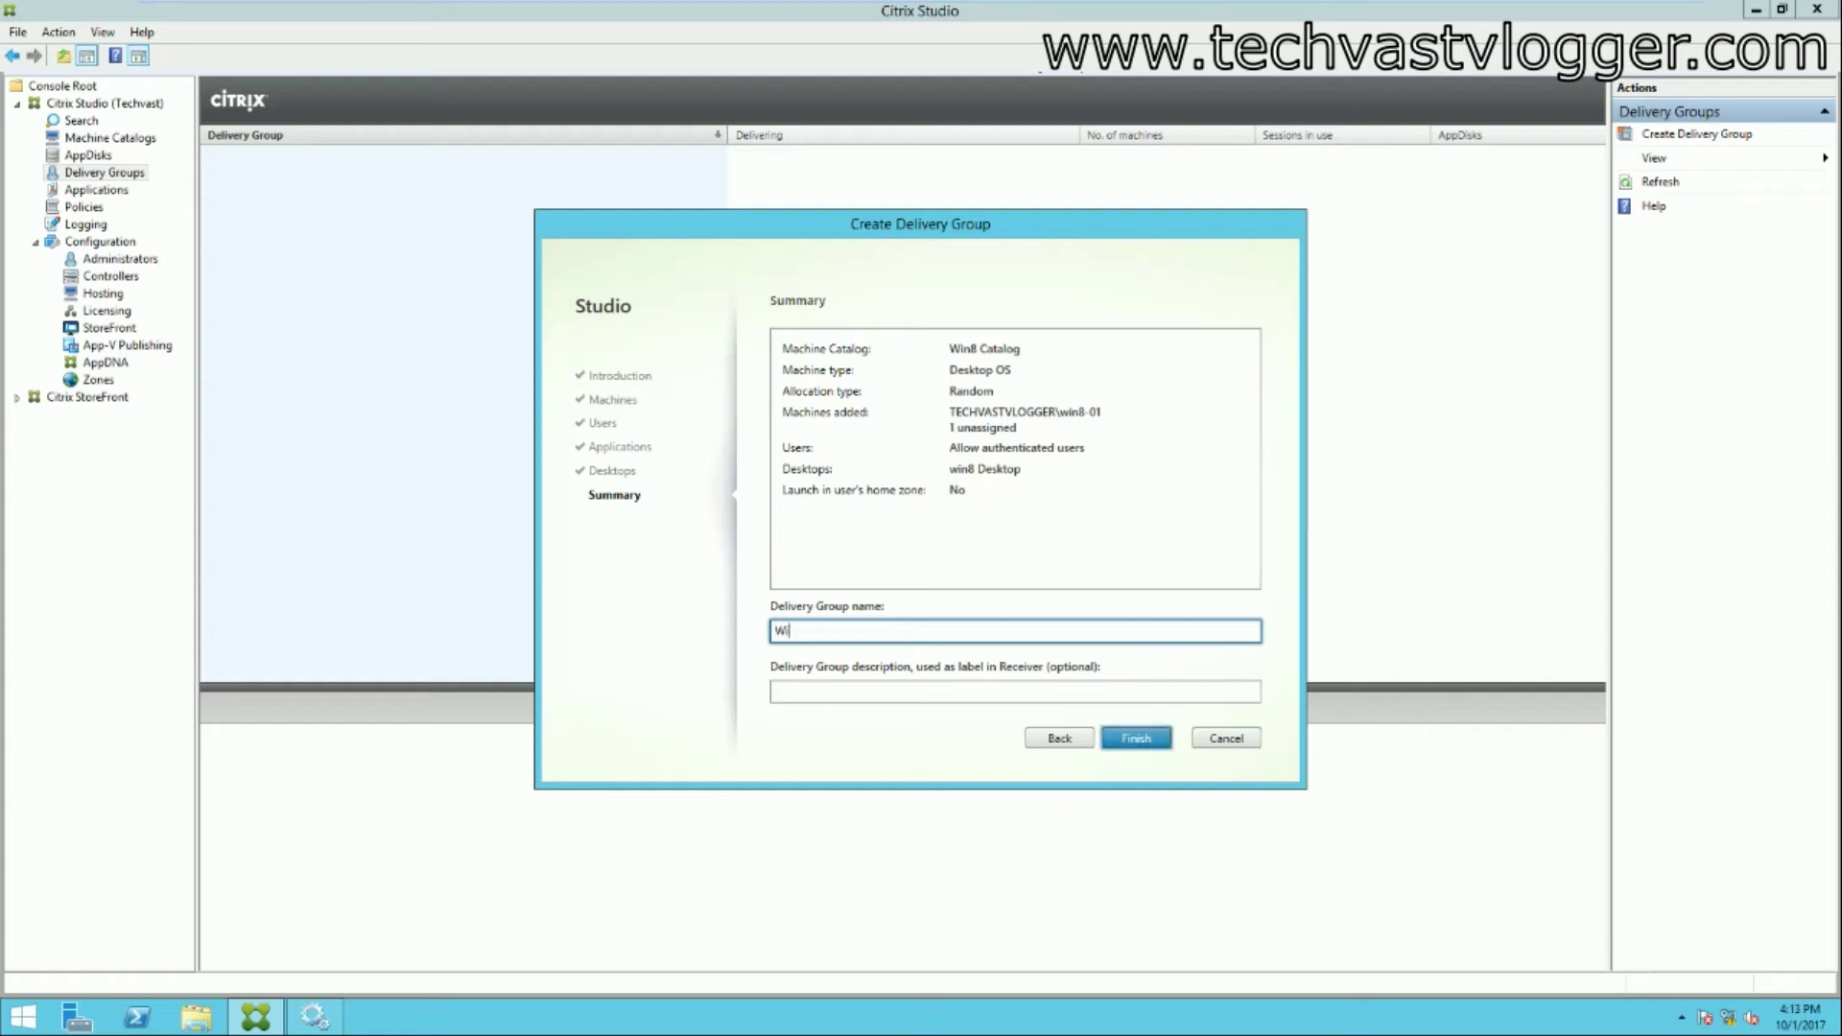
pyautogui.write('n8 Delivery Group')
pyautogui.click(1124, 737)
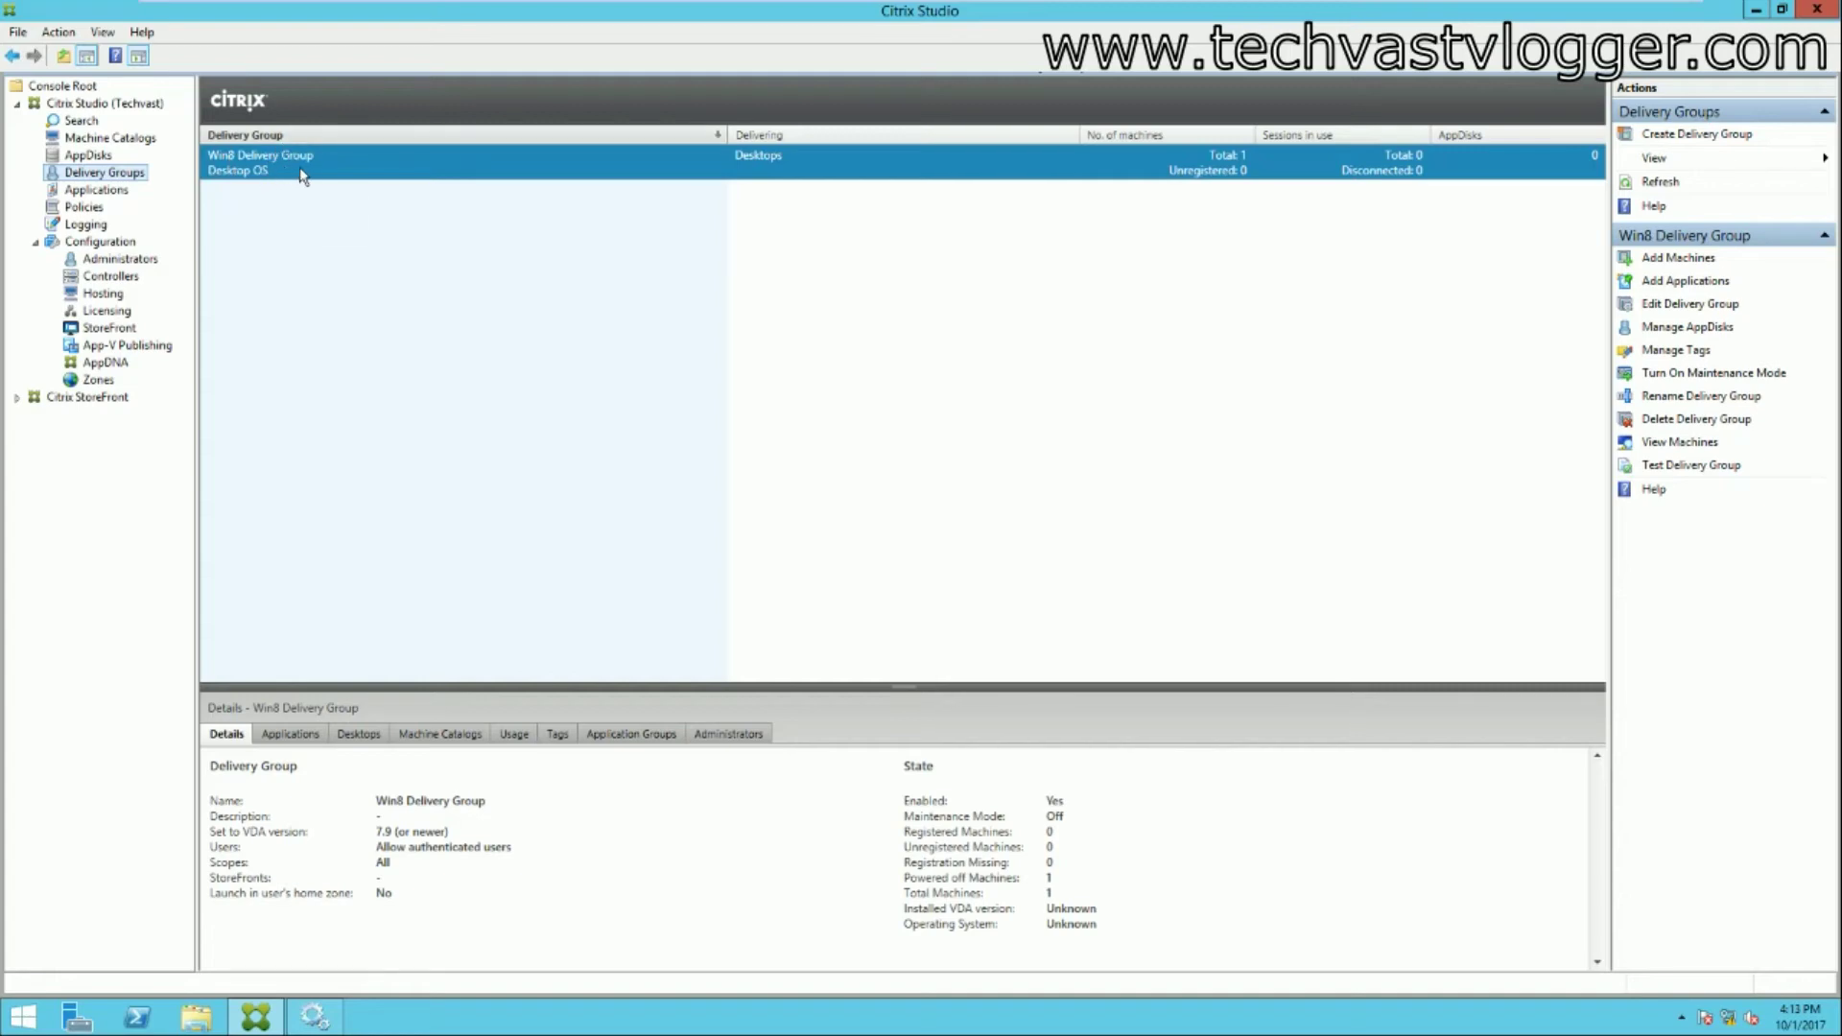
# Step: Try to add machines to Win8 Delivery Group
pyautogui.rightClick(326, 165)
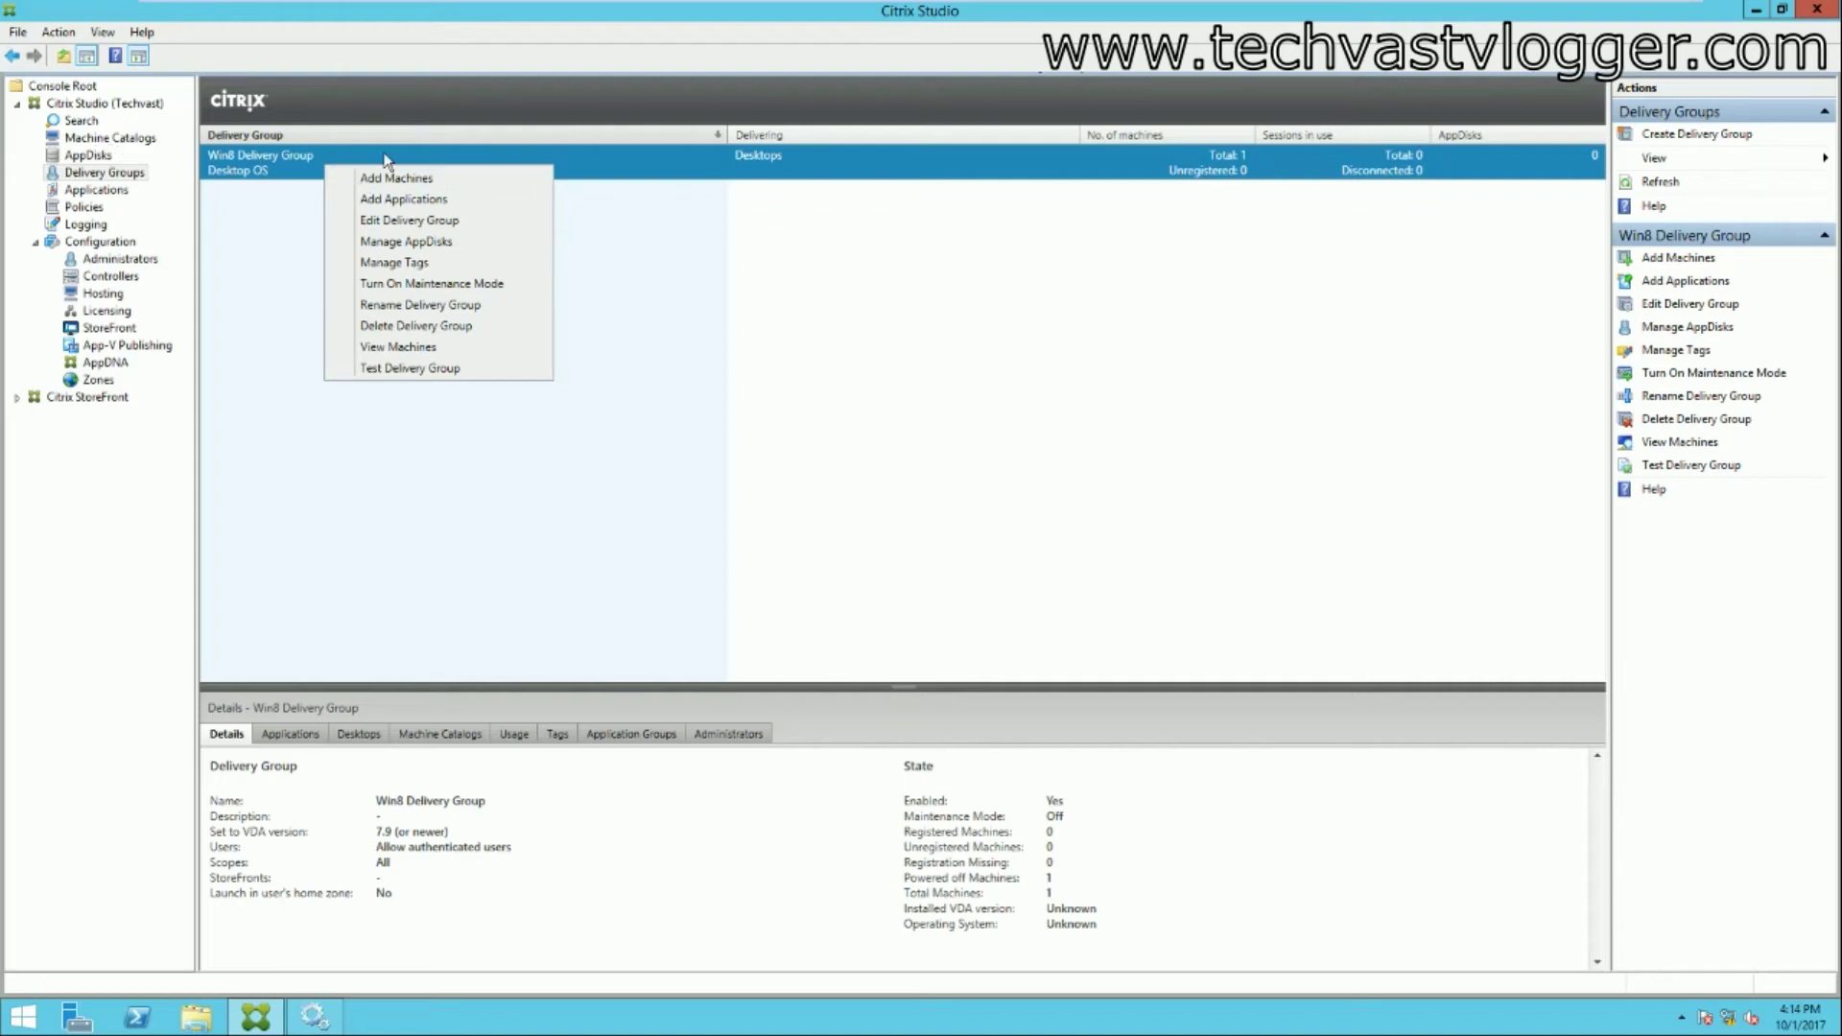
pyautogui.click(647, 158)
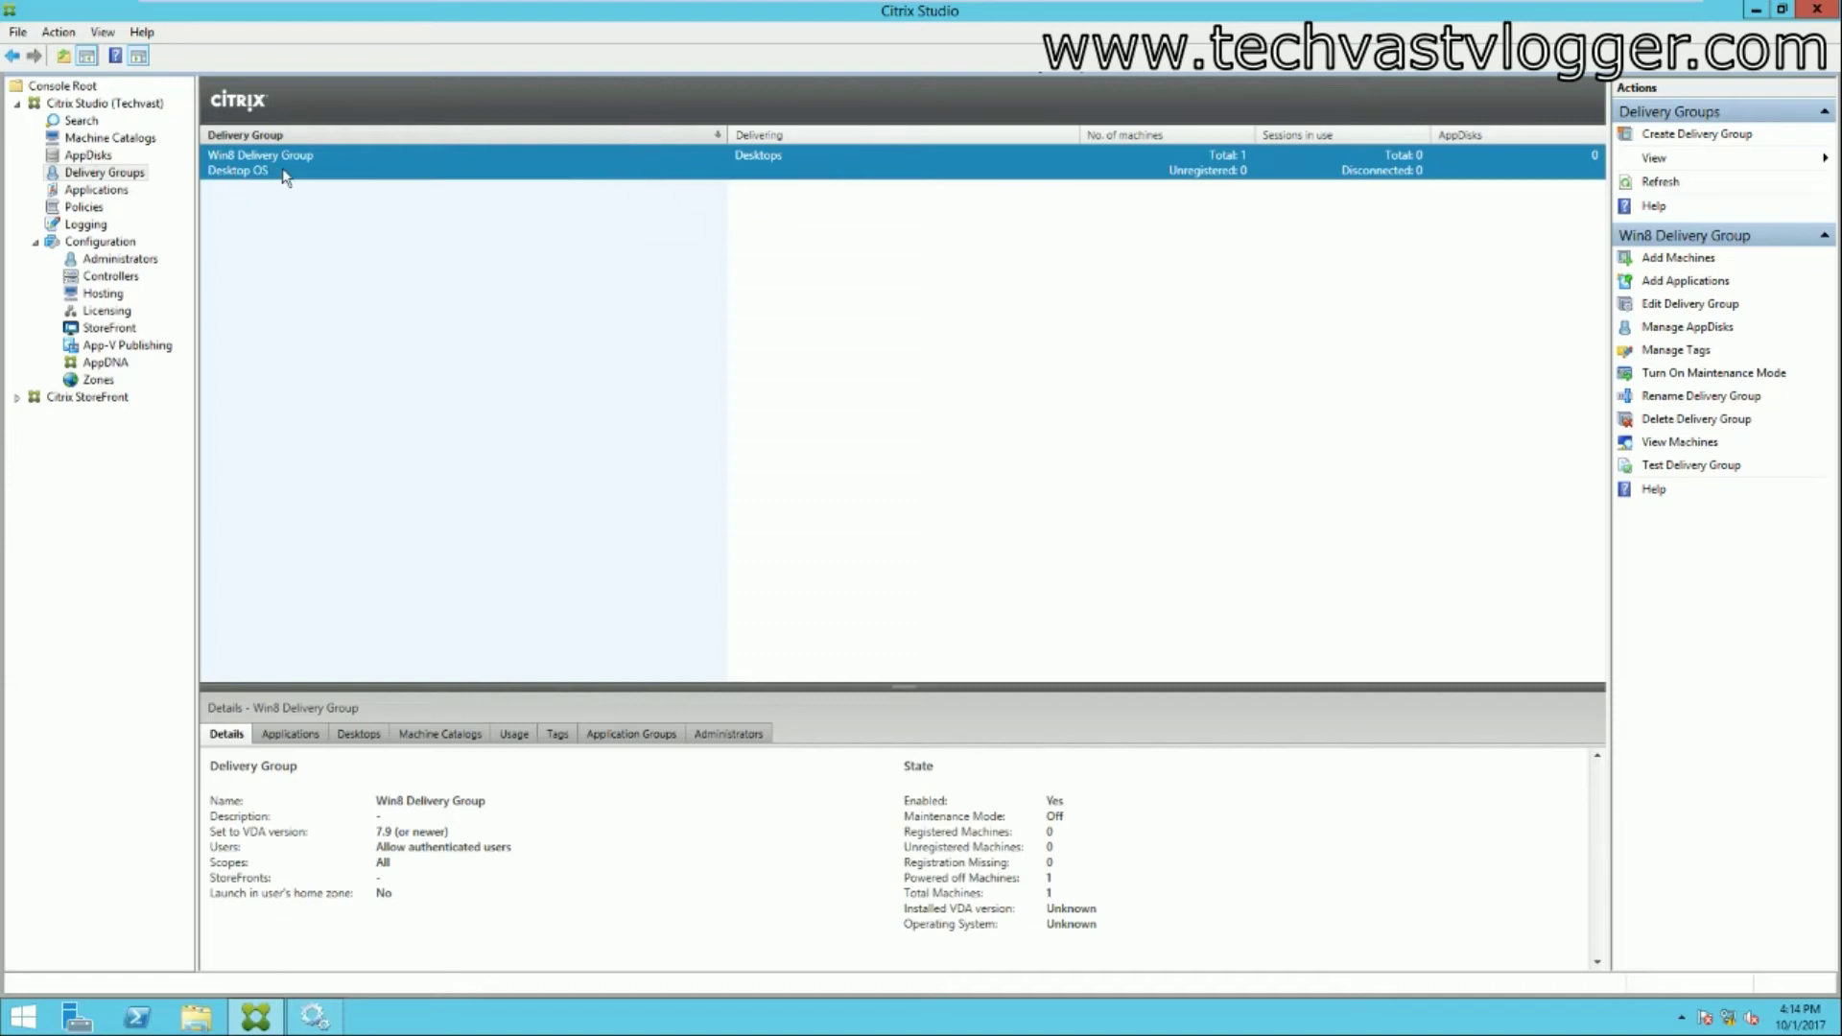
pyautogui.rightClick(305, 159)
pyautogui.click(351, 173)
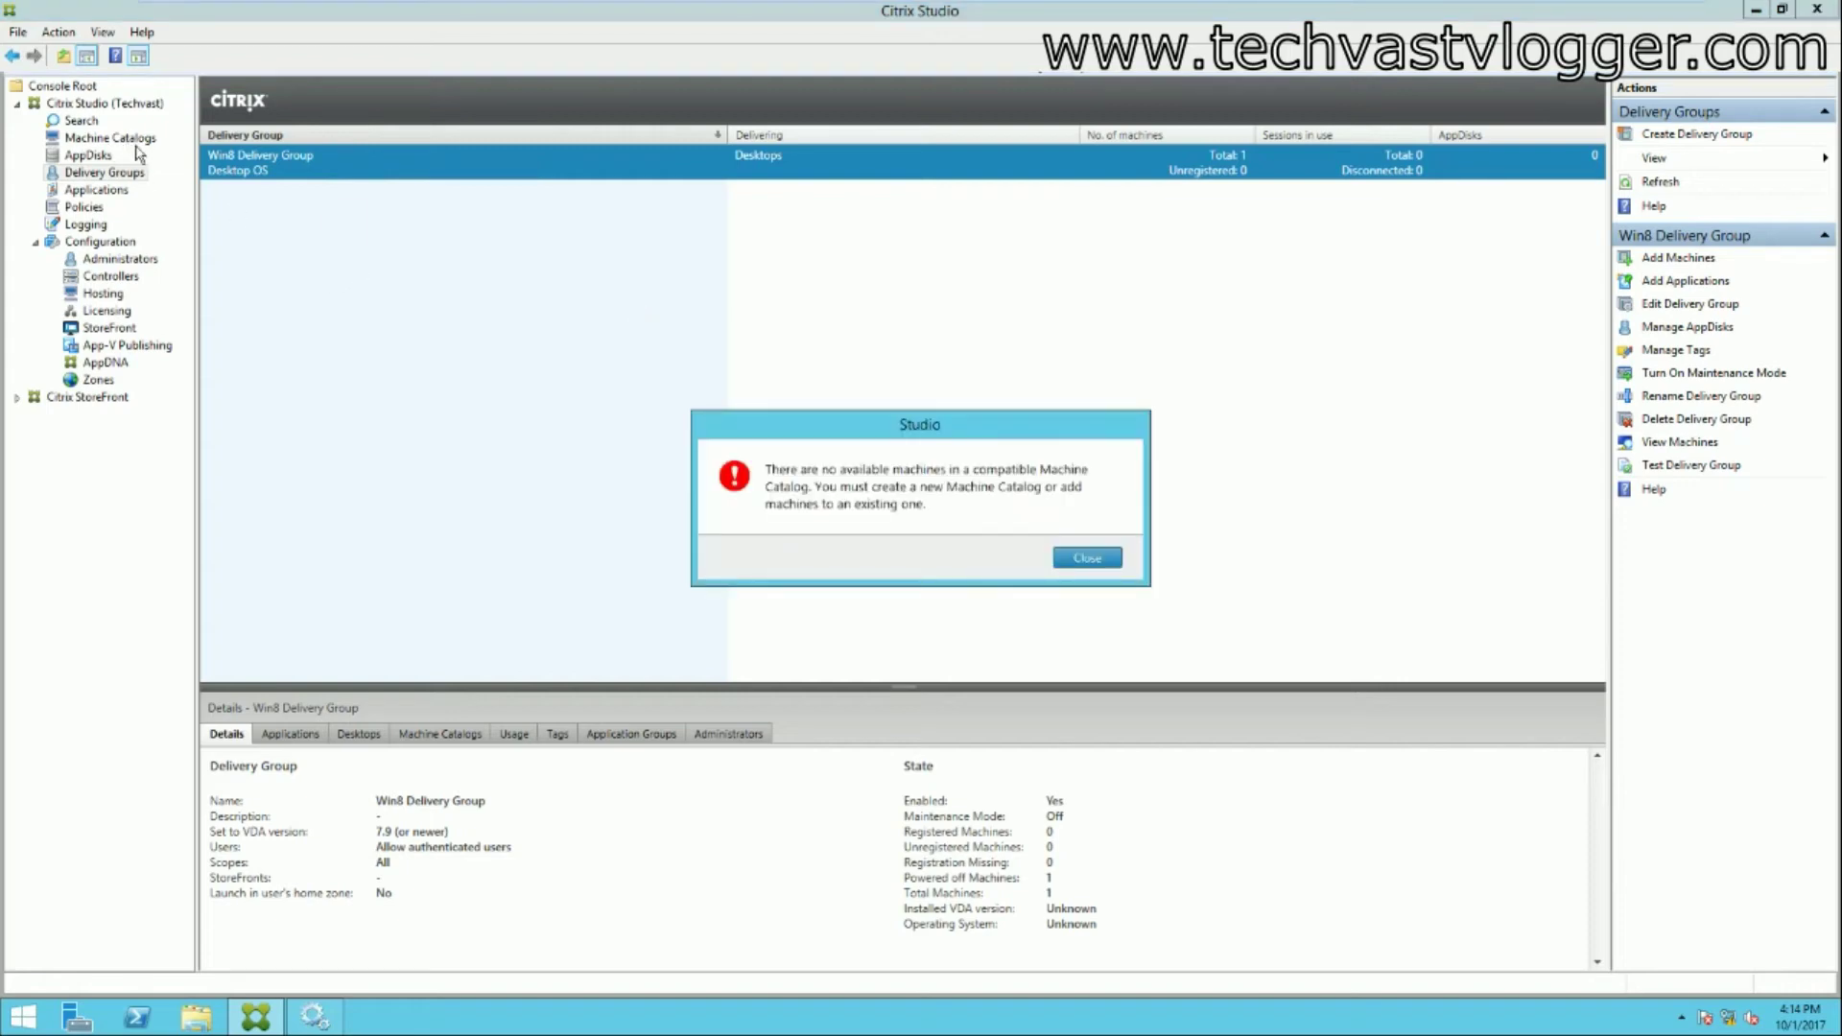
pyautogui.click(1088, 557)
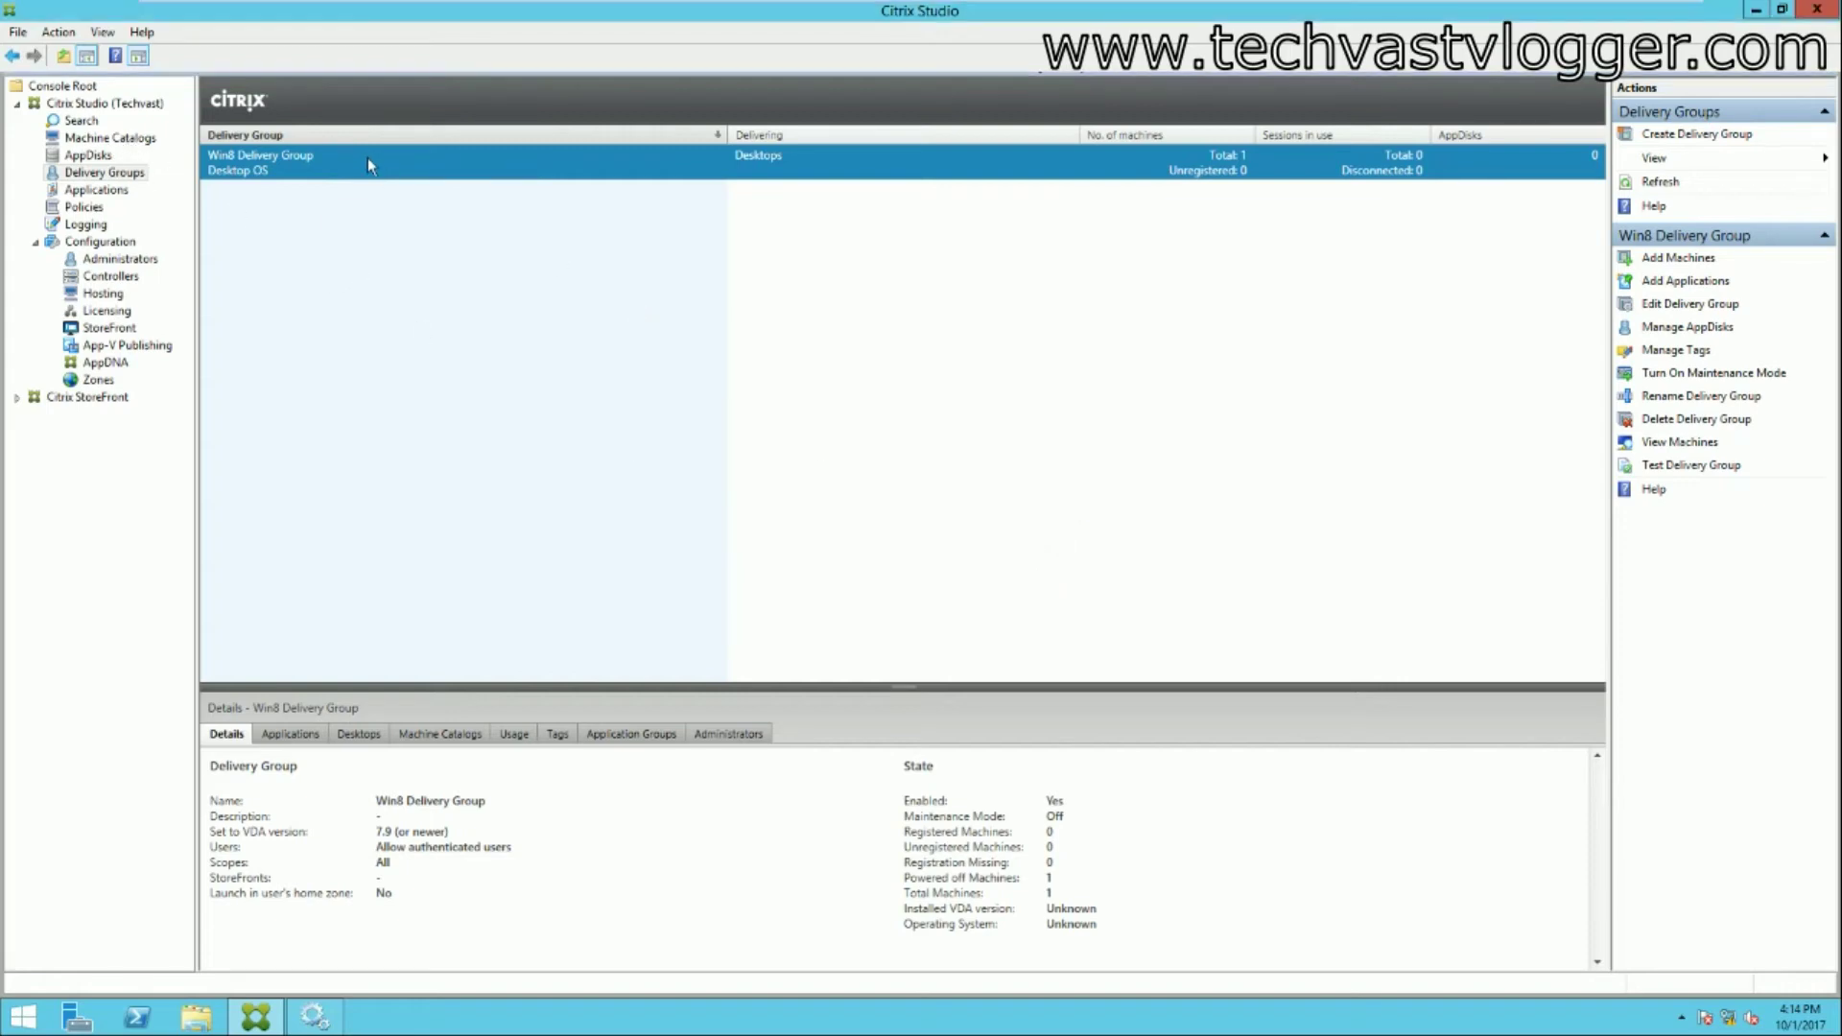
# Step: Review the management actions available for Win8 Delivery Group and view the machines assigned to it
pyautogui.rightClick(496, 169)
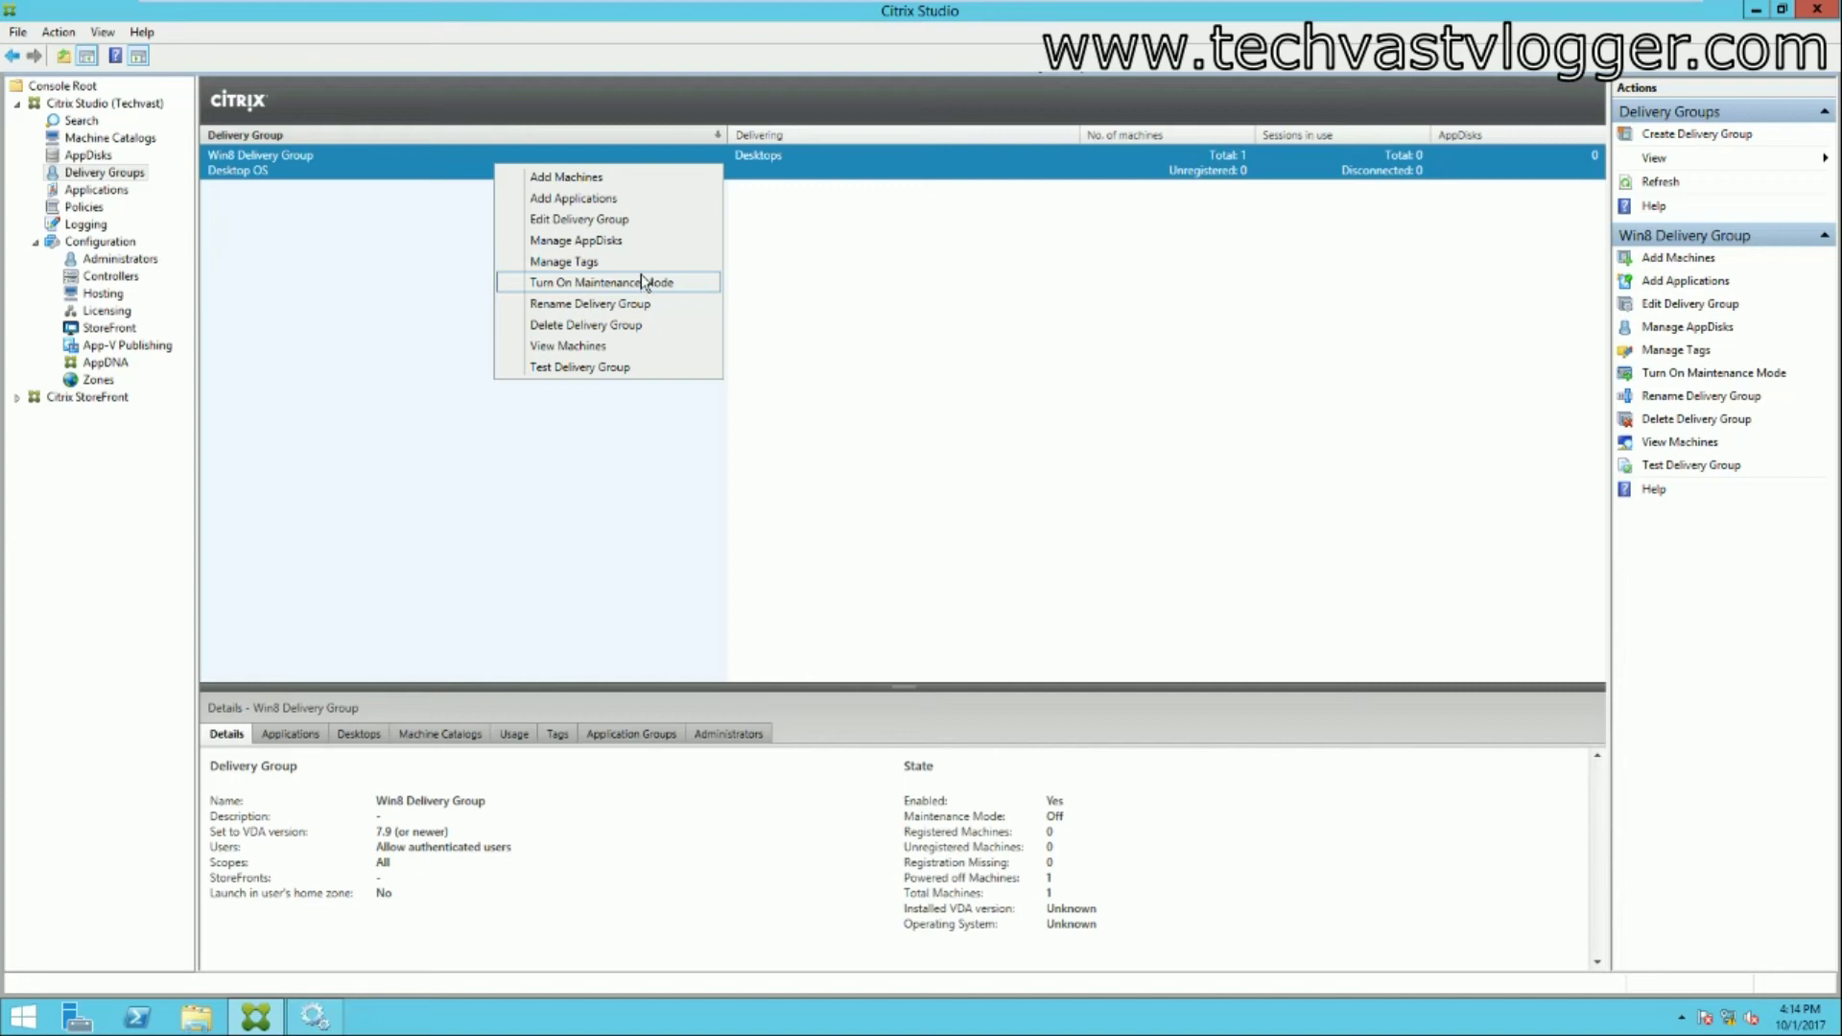
pyautogui.click(388, 171)
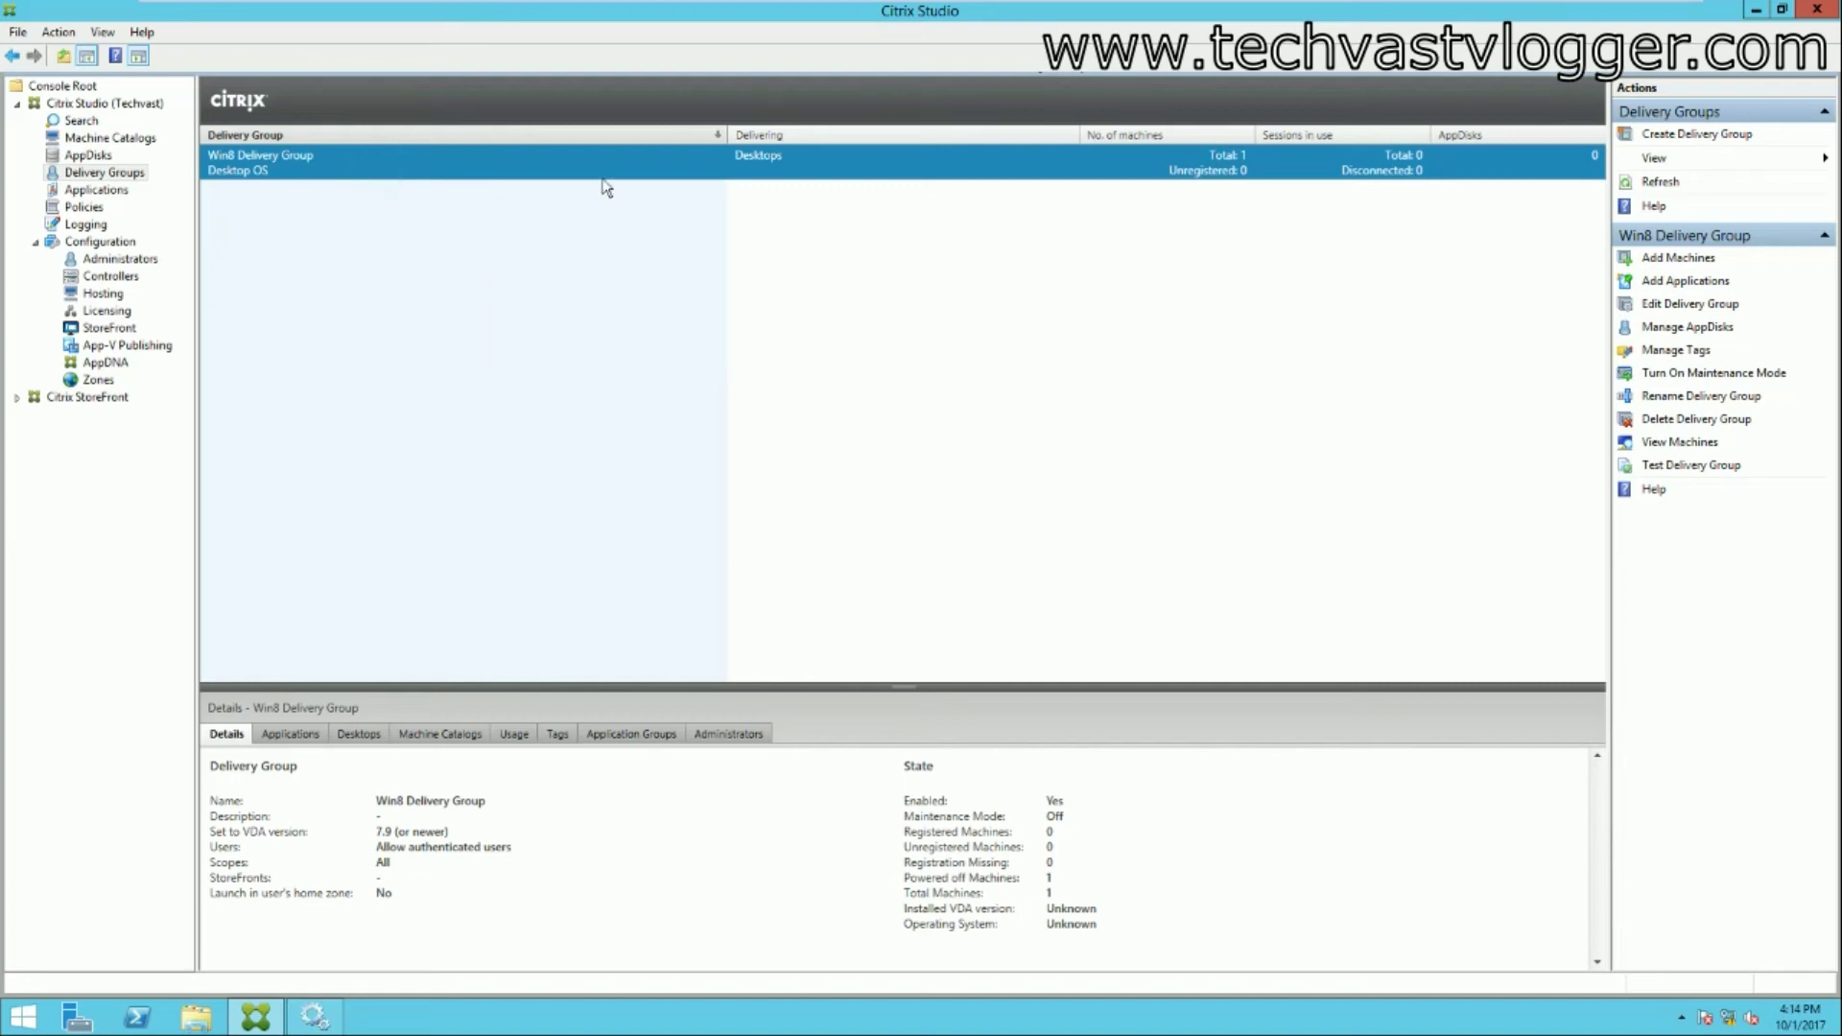
pyautogui.rightClick(511, 163)
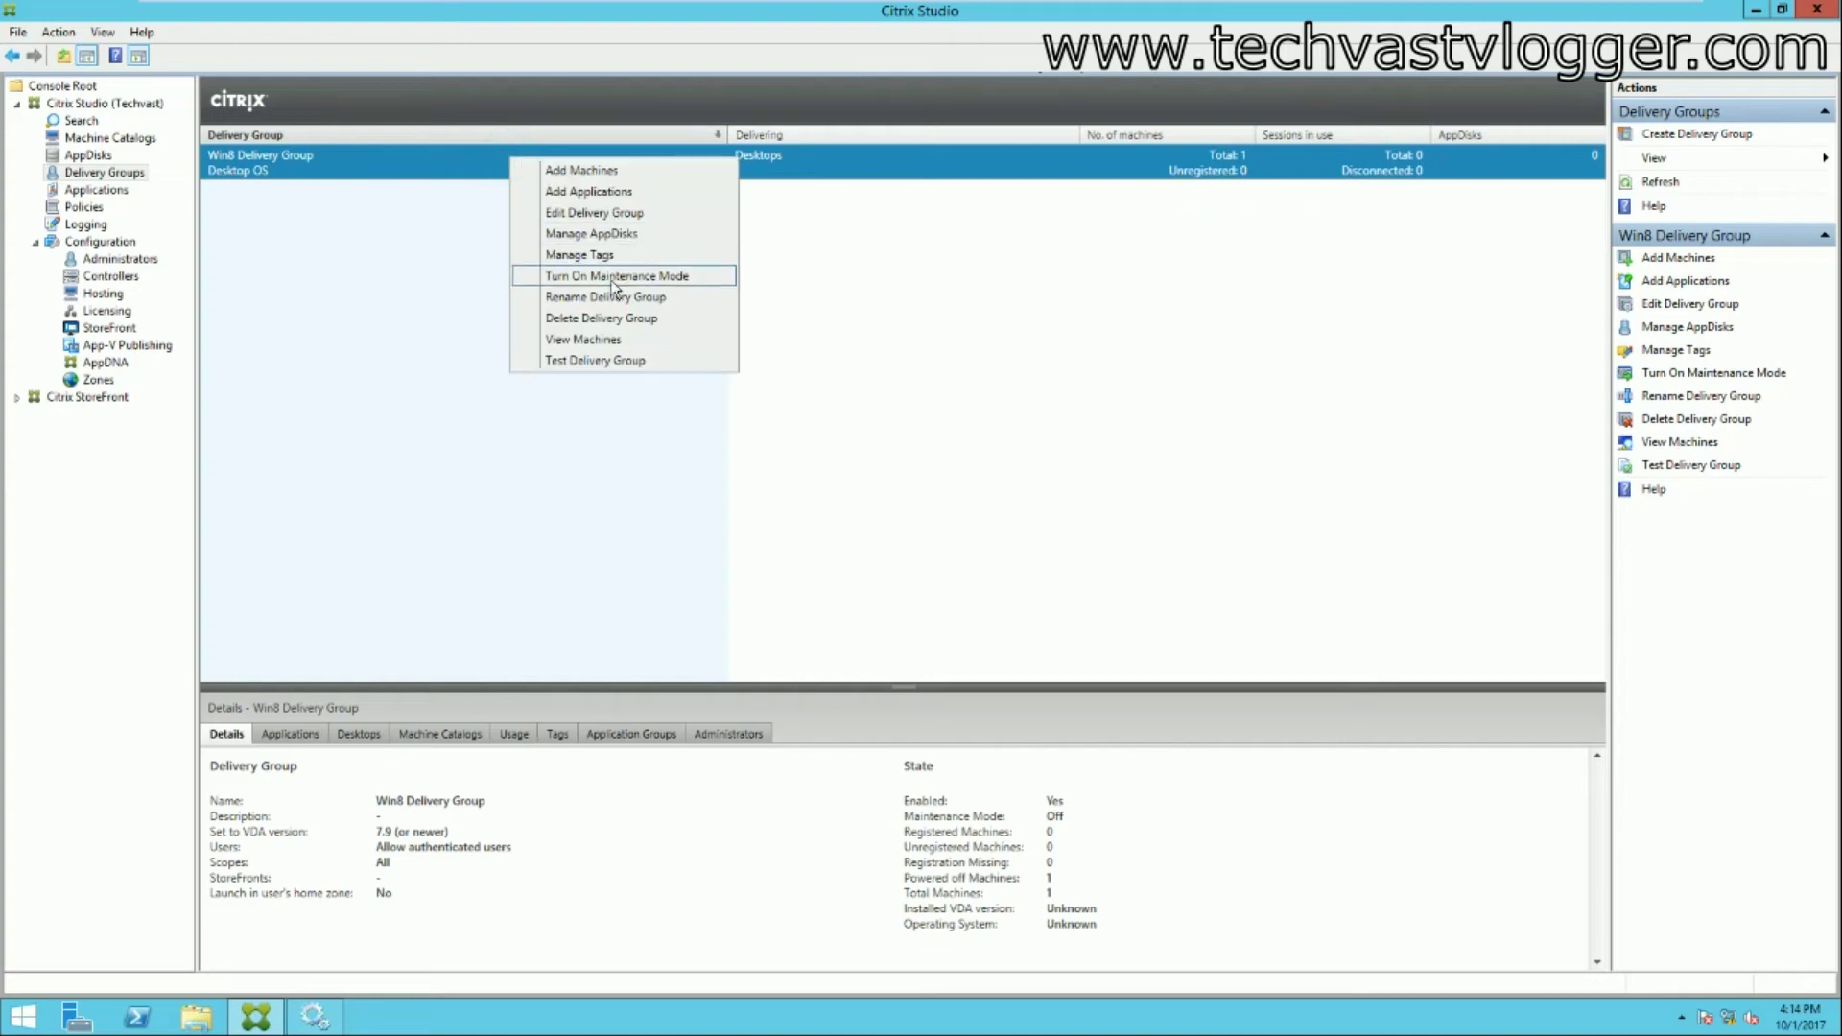
pyautogui.click(1065, 360)
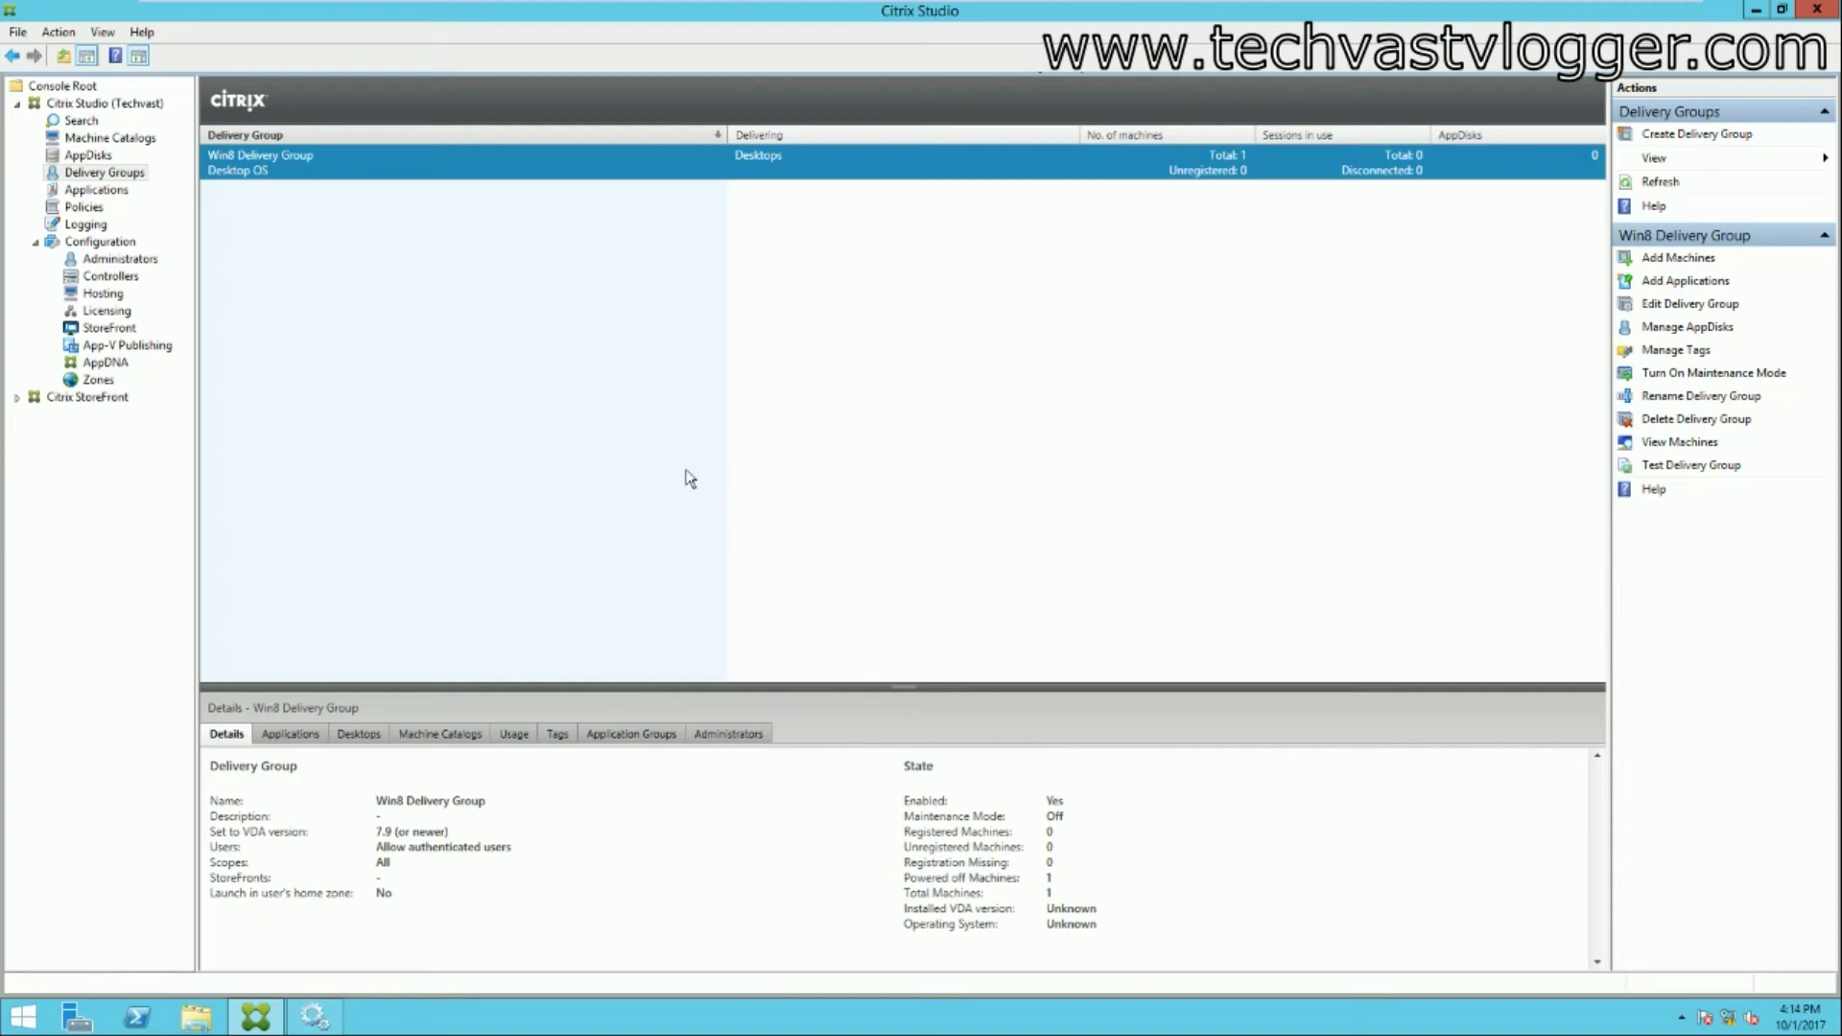
pyautogui.rightClick(373, 160)
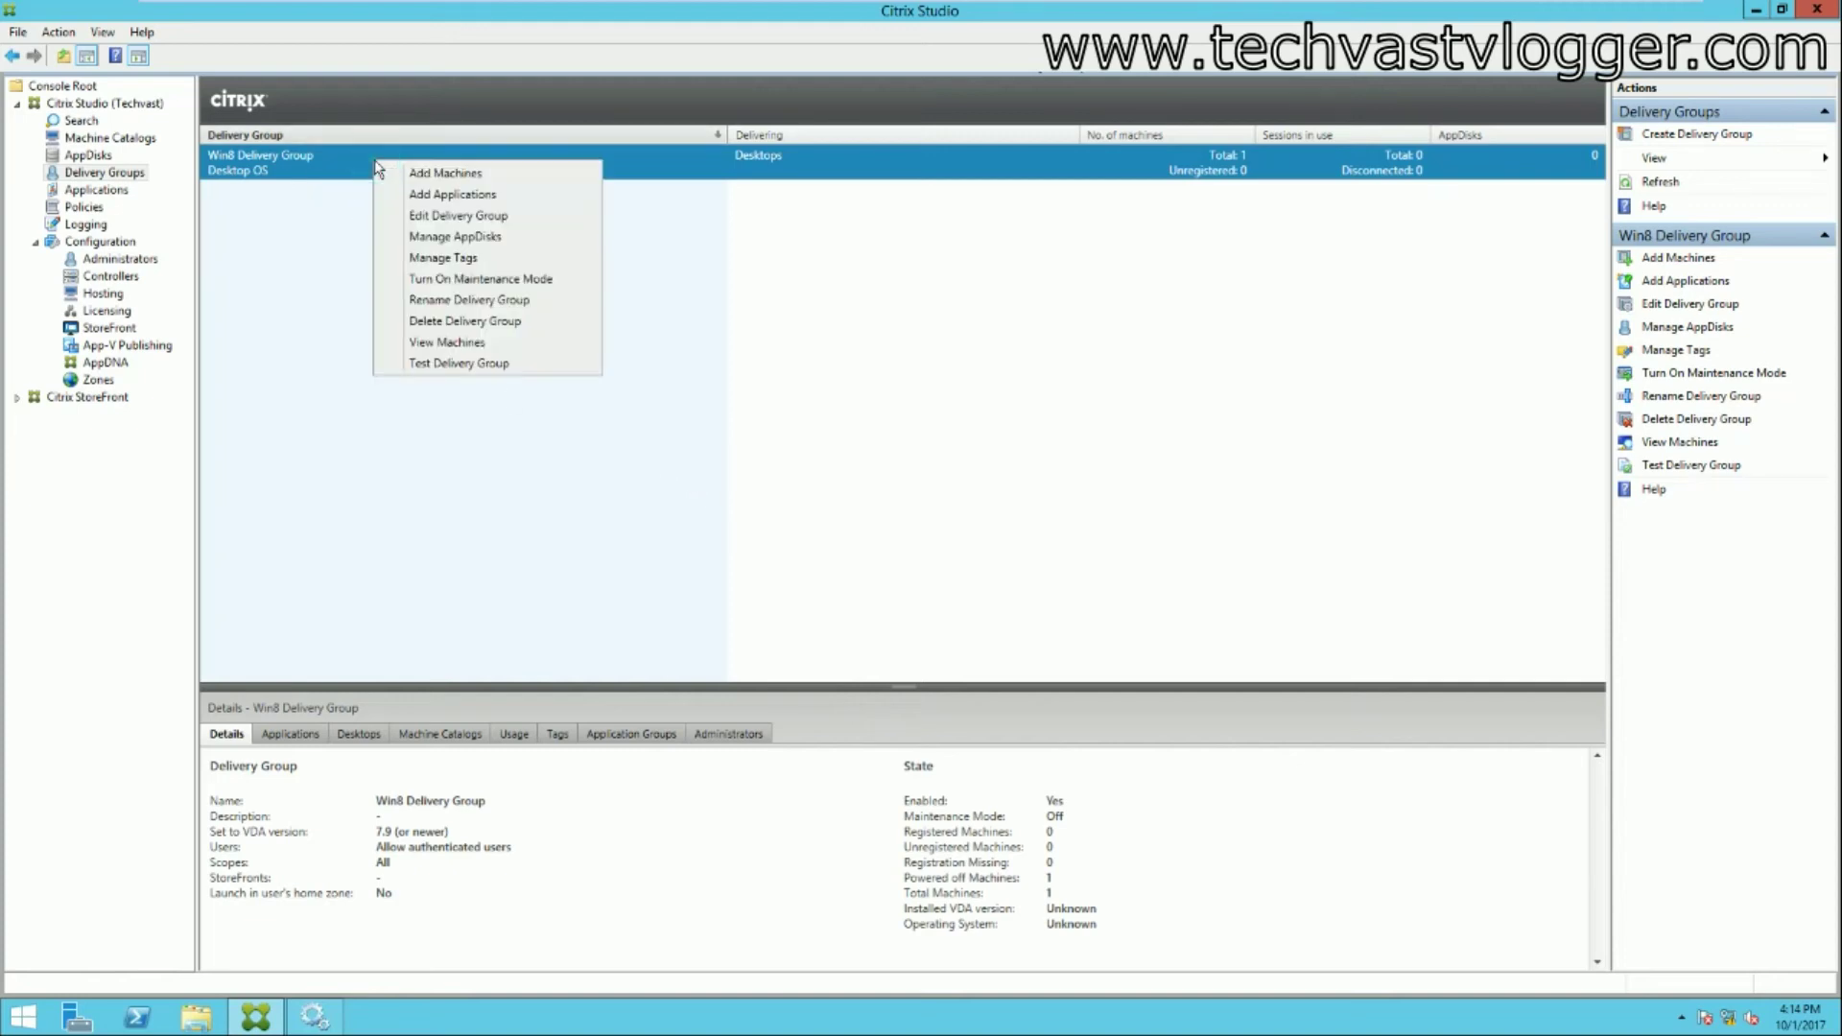
pyautogui.click(470, 343)
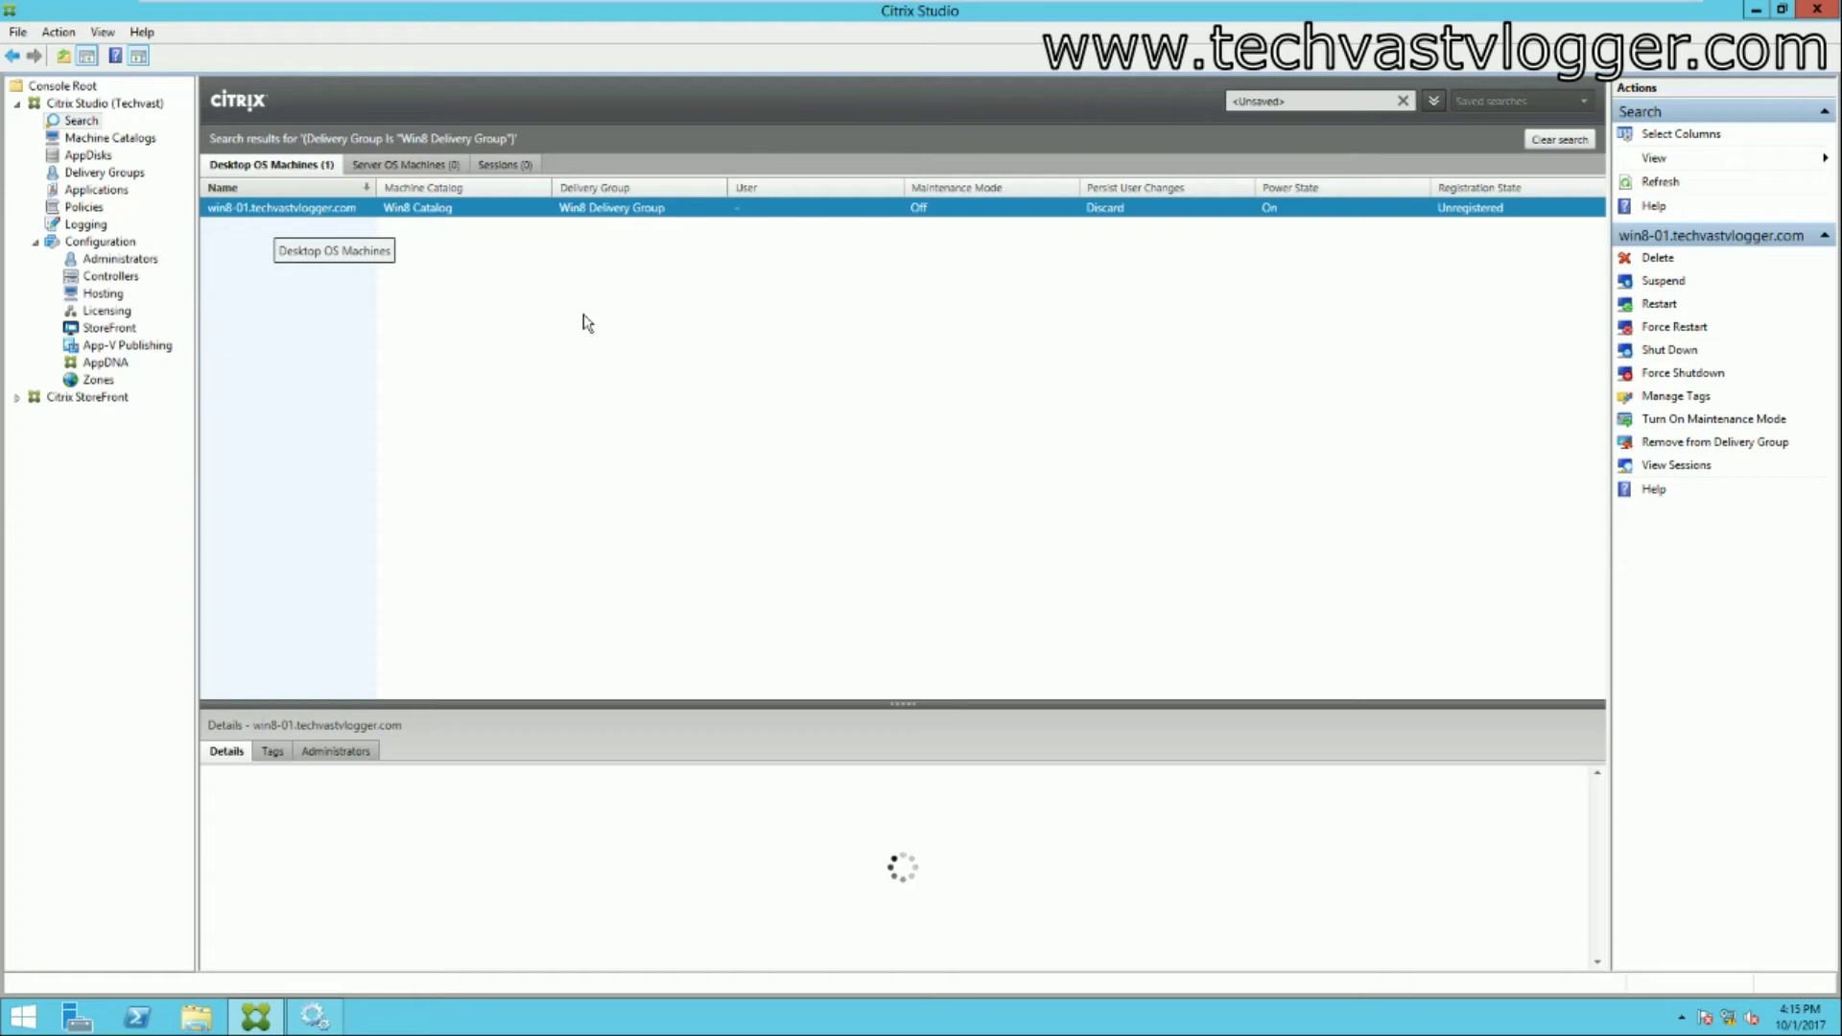
# Step: Return to the machine catalogs and check the Win2k12Temp virtual machine in XenCenter before going back to Citrix Studio
pyautogui.click(122, 143)
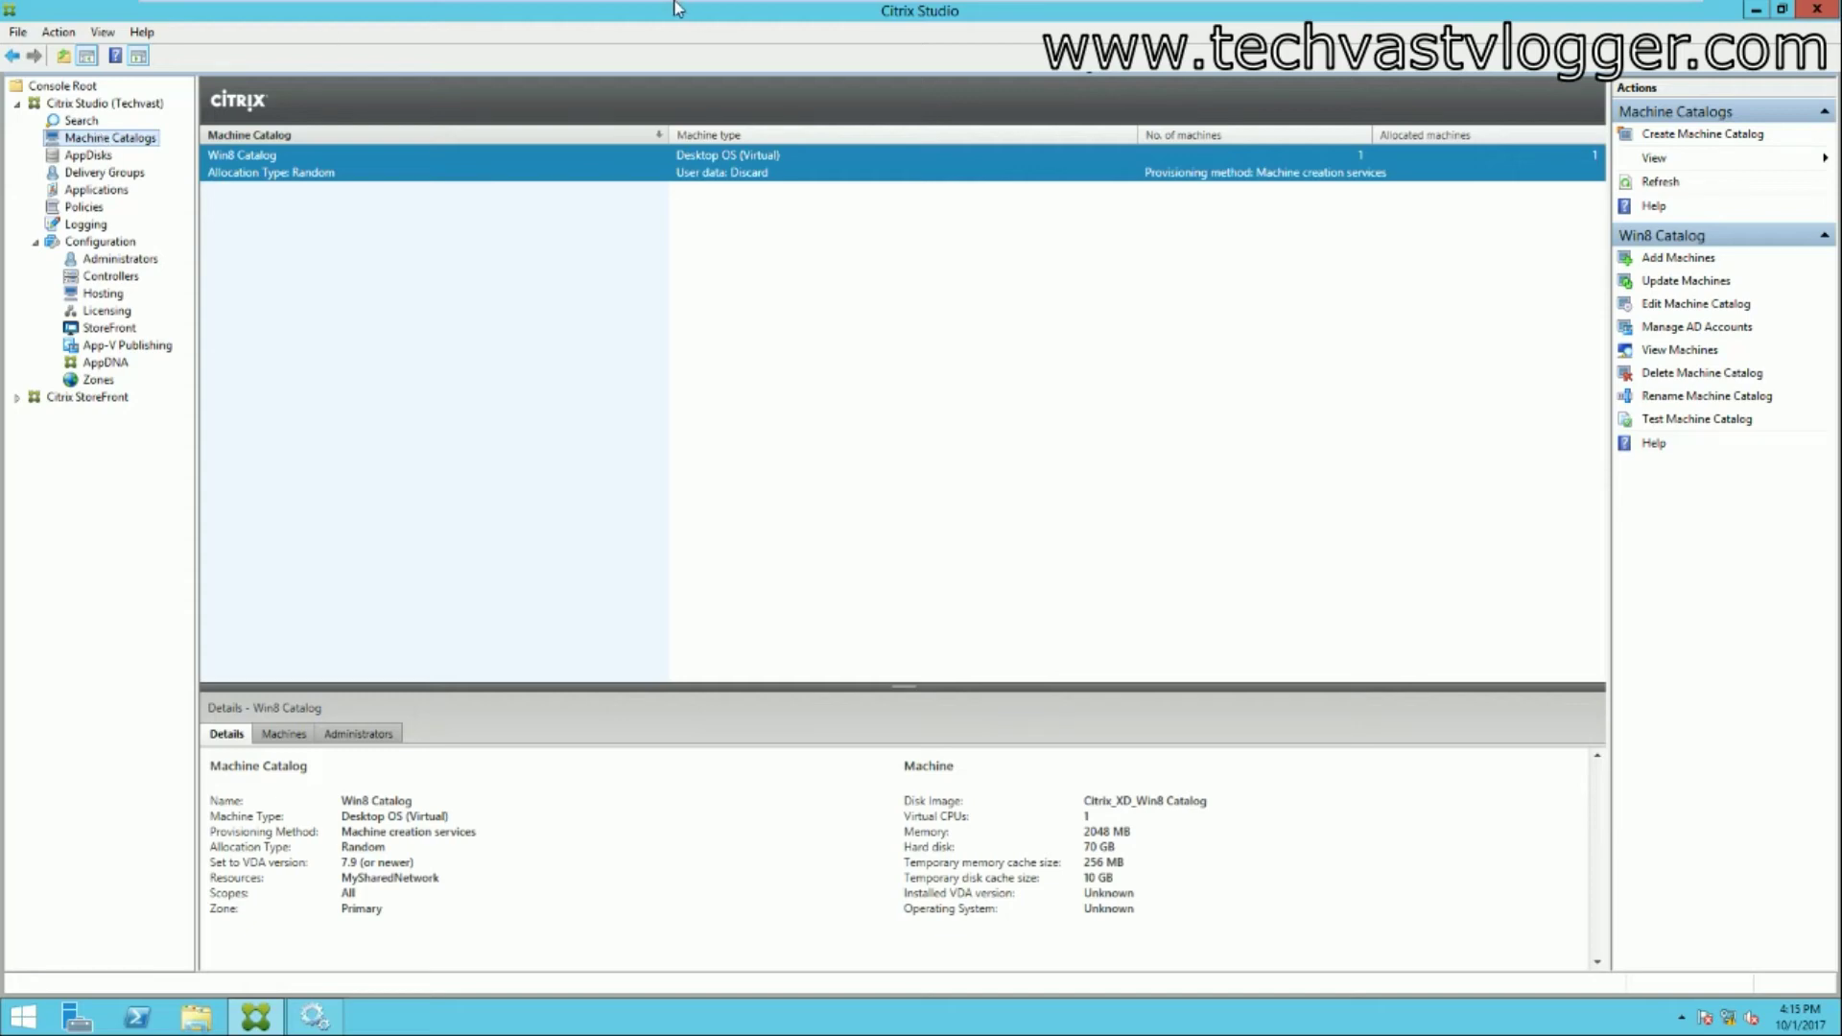
pyautogui.moveTo(676, 3)
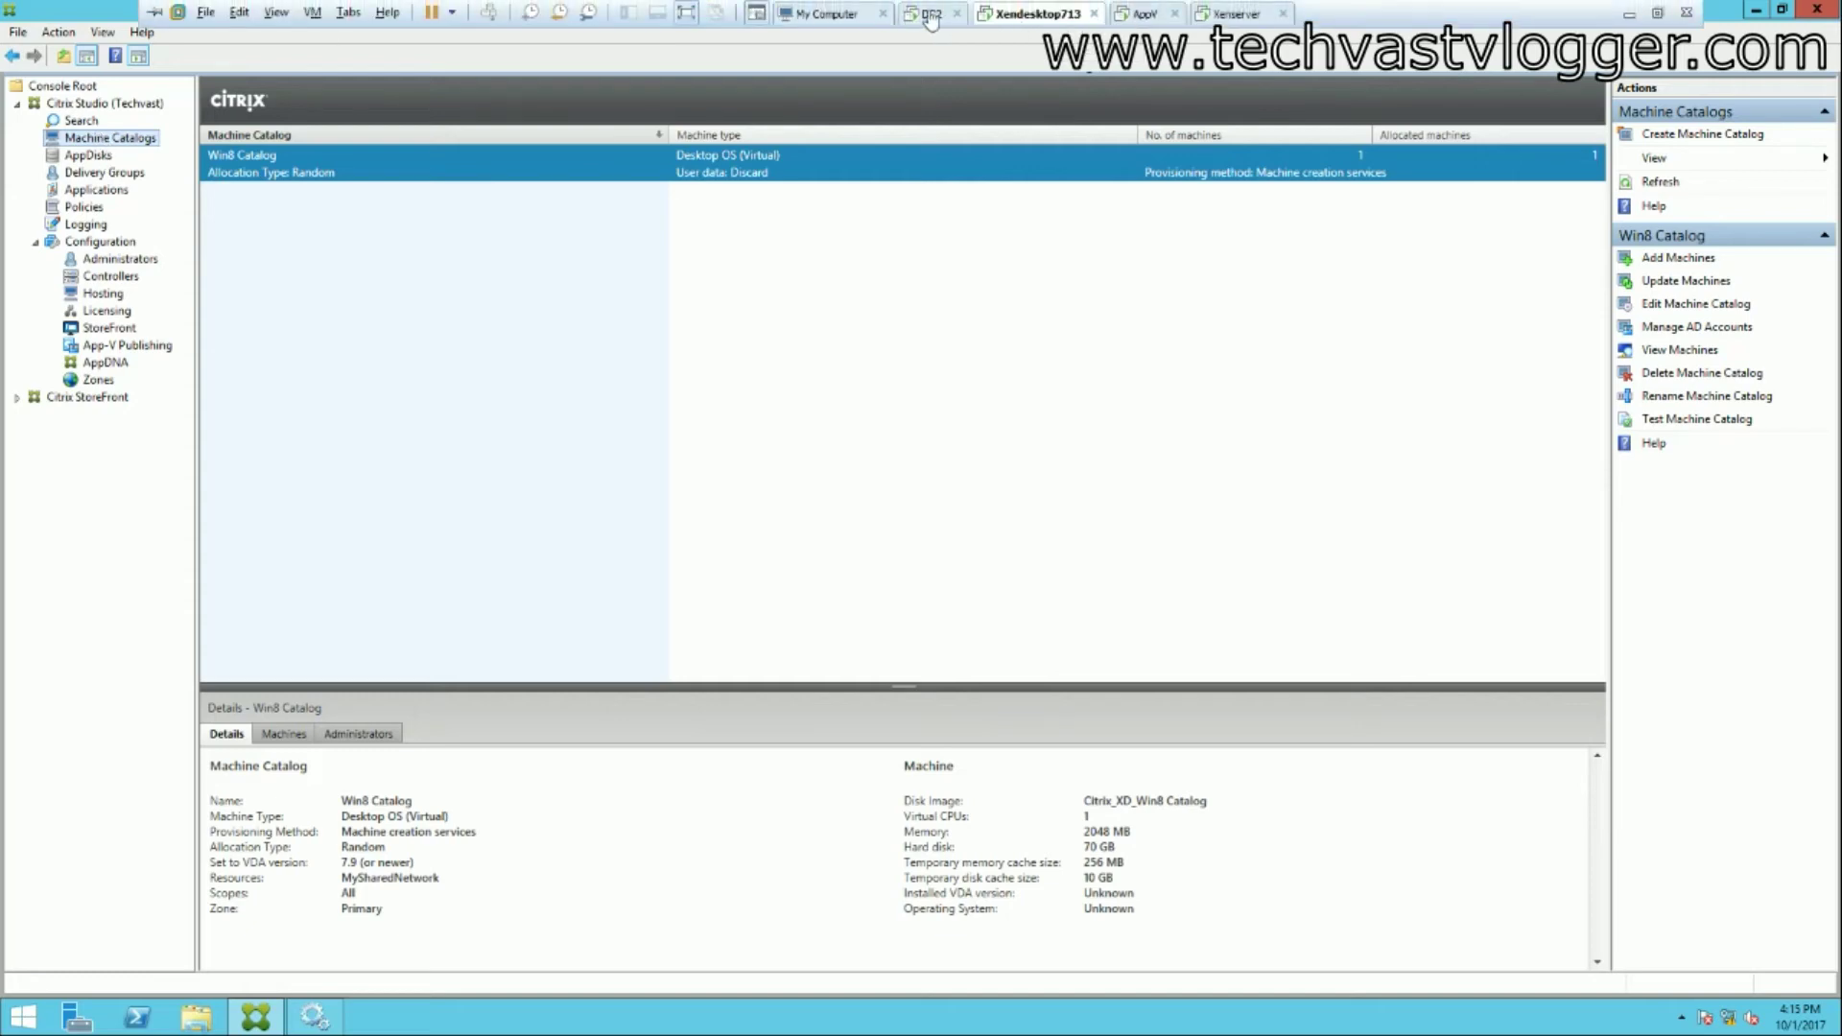
pyautogui.click(1145, 13)
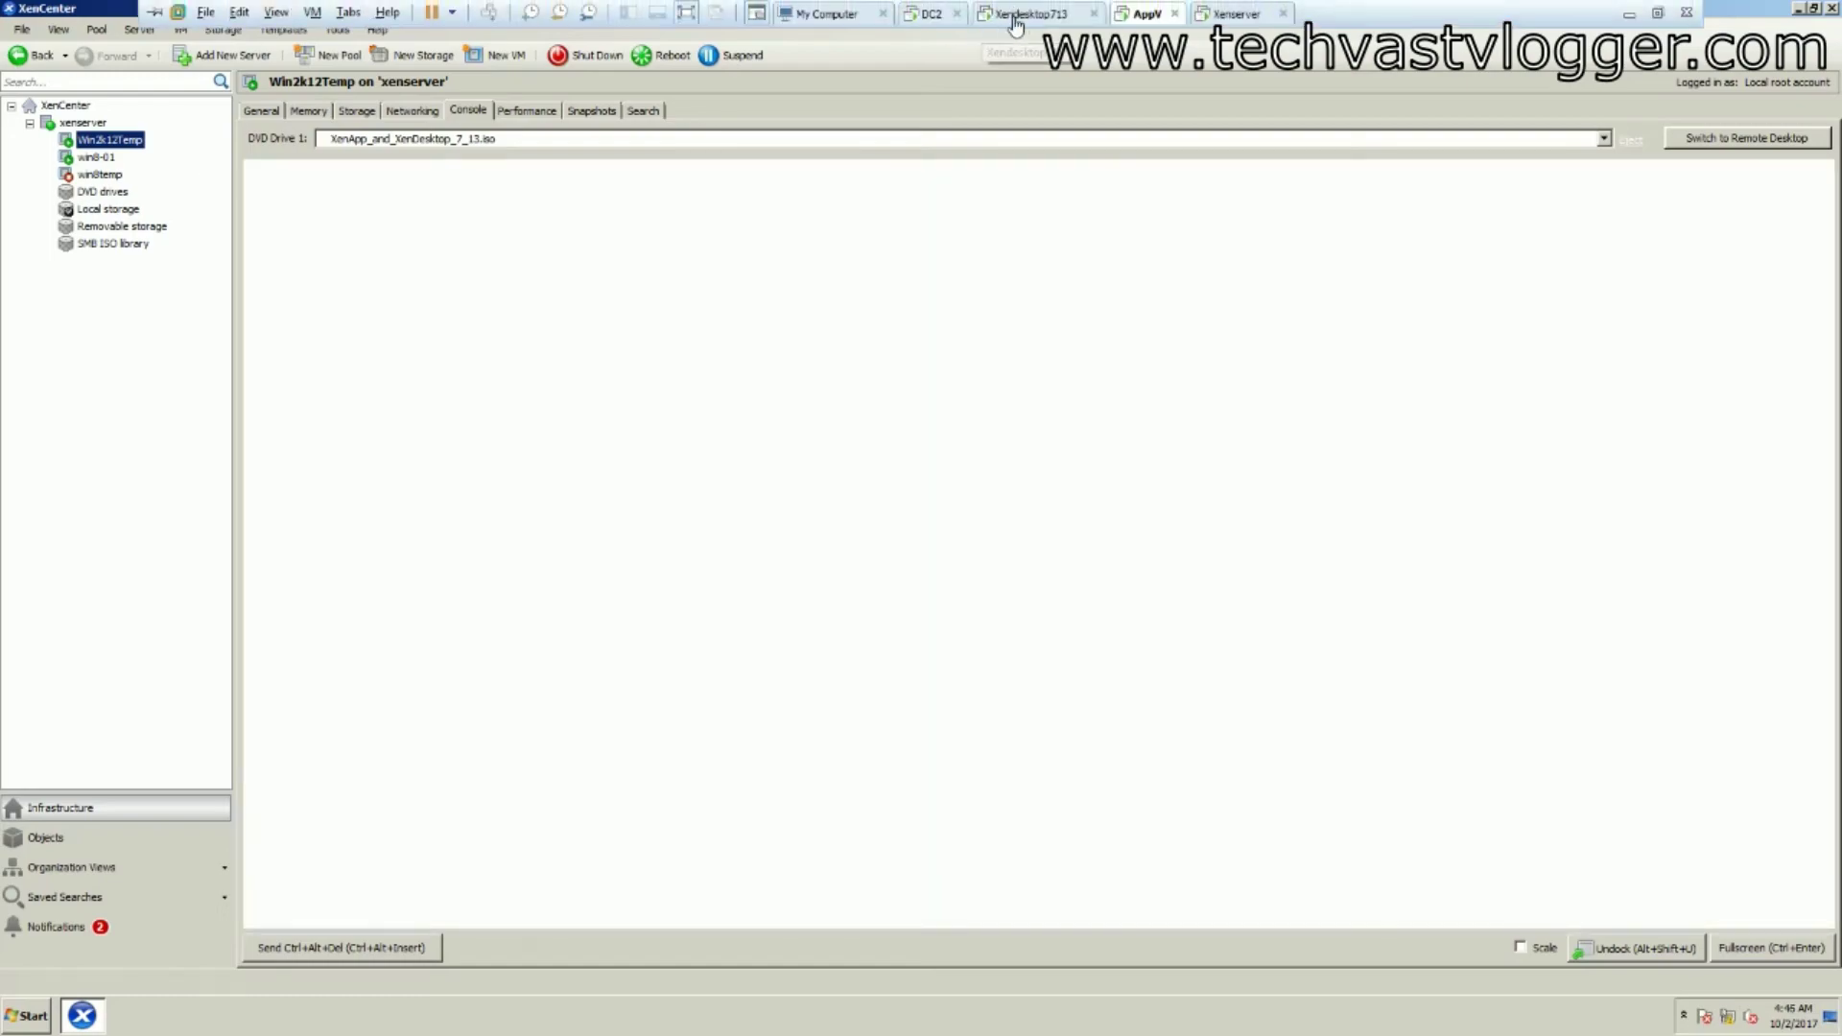
pyautogui.click(1011, 16)
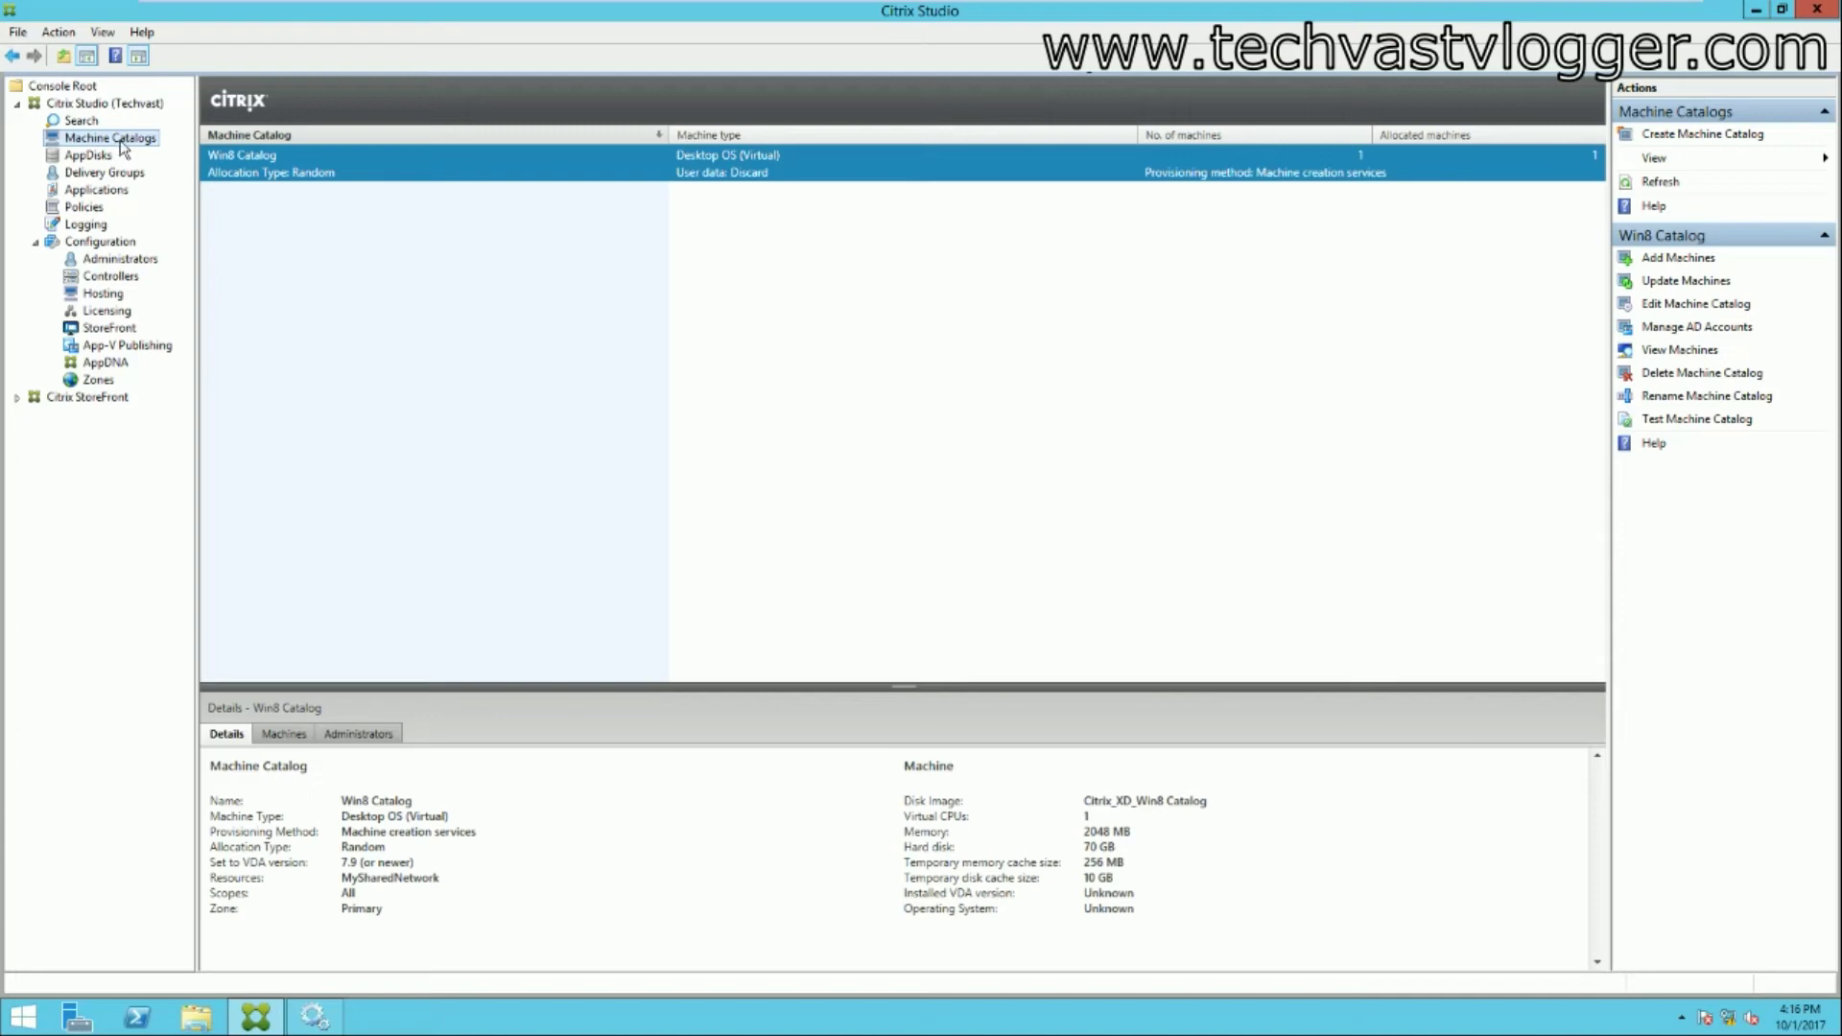
# Step: Start a new machine catalog for Server OS with power-managed machines deployed through Citrix Machine Creation Services on MySharedNetwork
pyautogui.rightClick(121, 141)
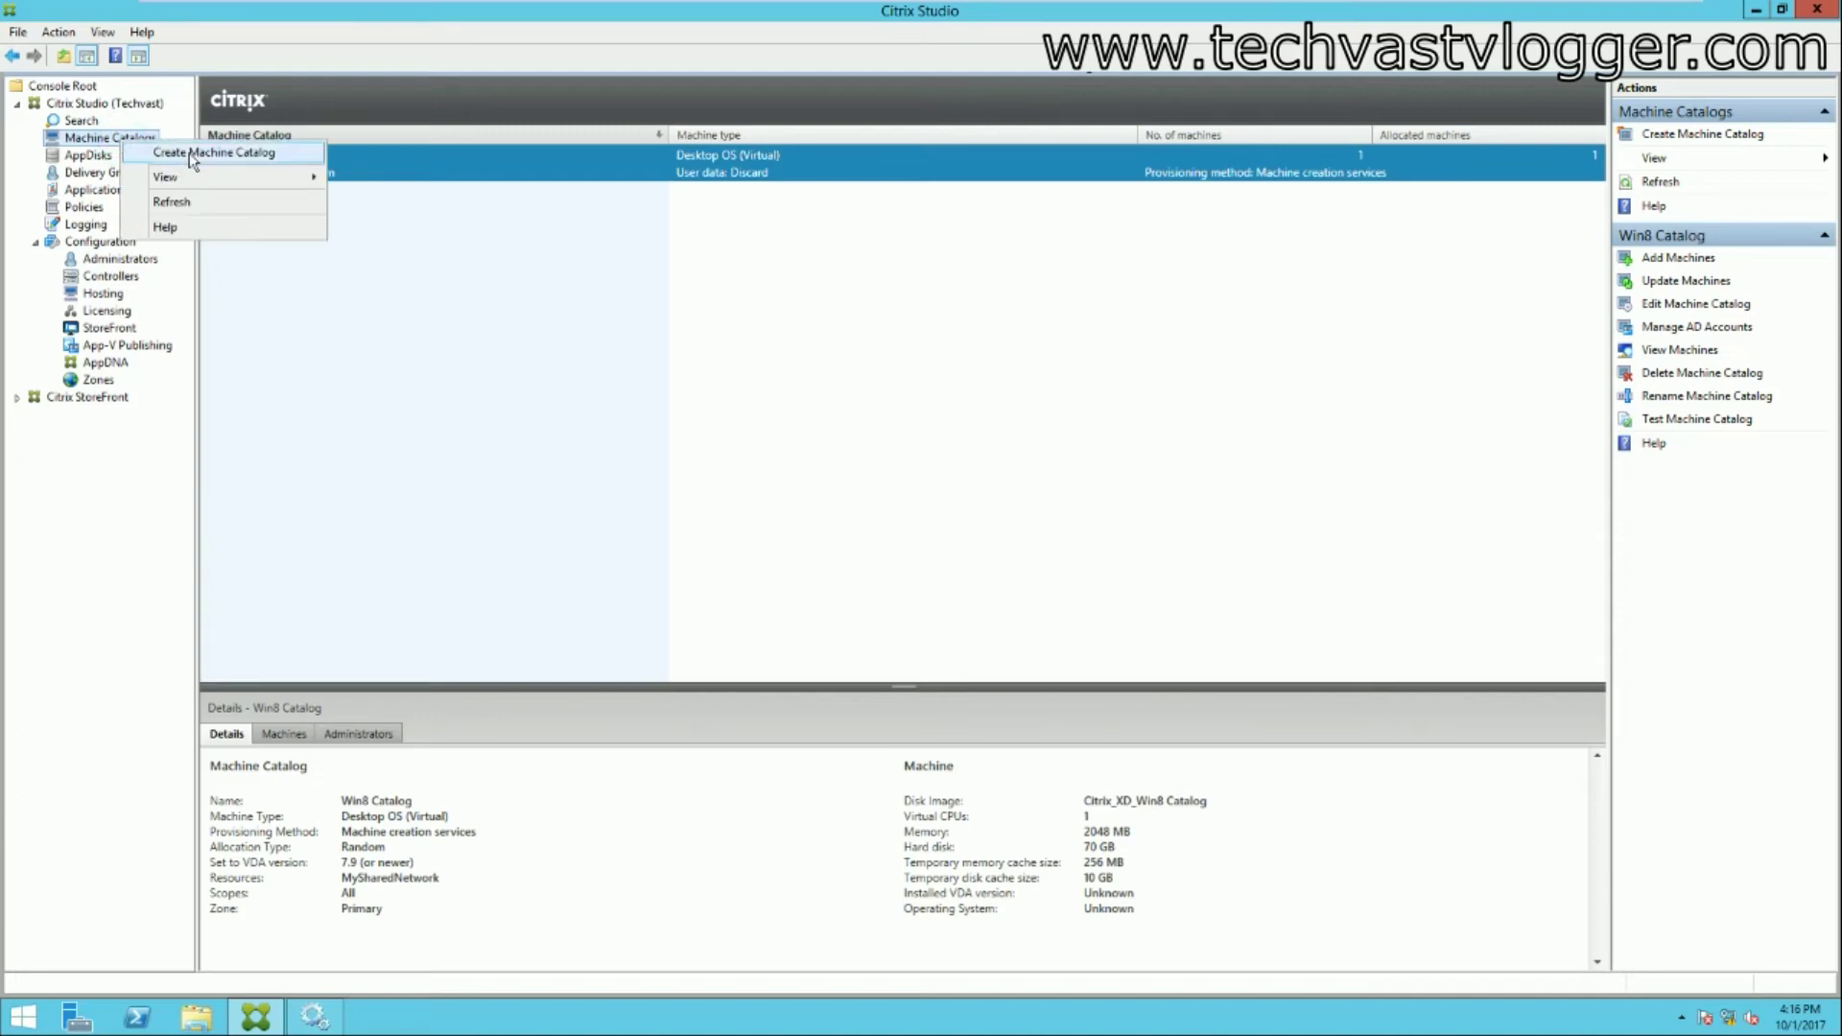
pyautogui.click(191, 155)
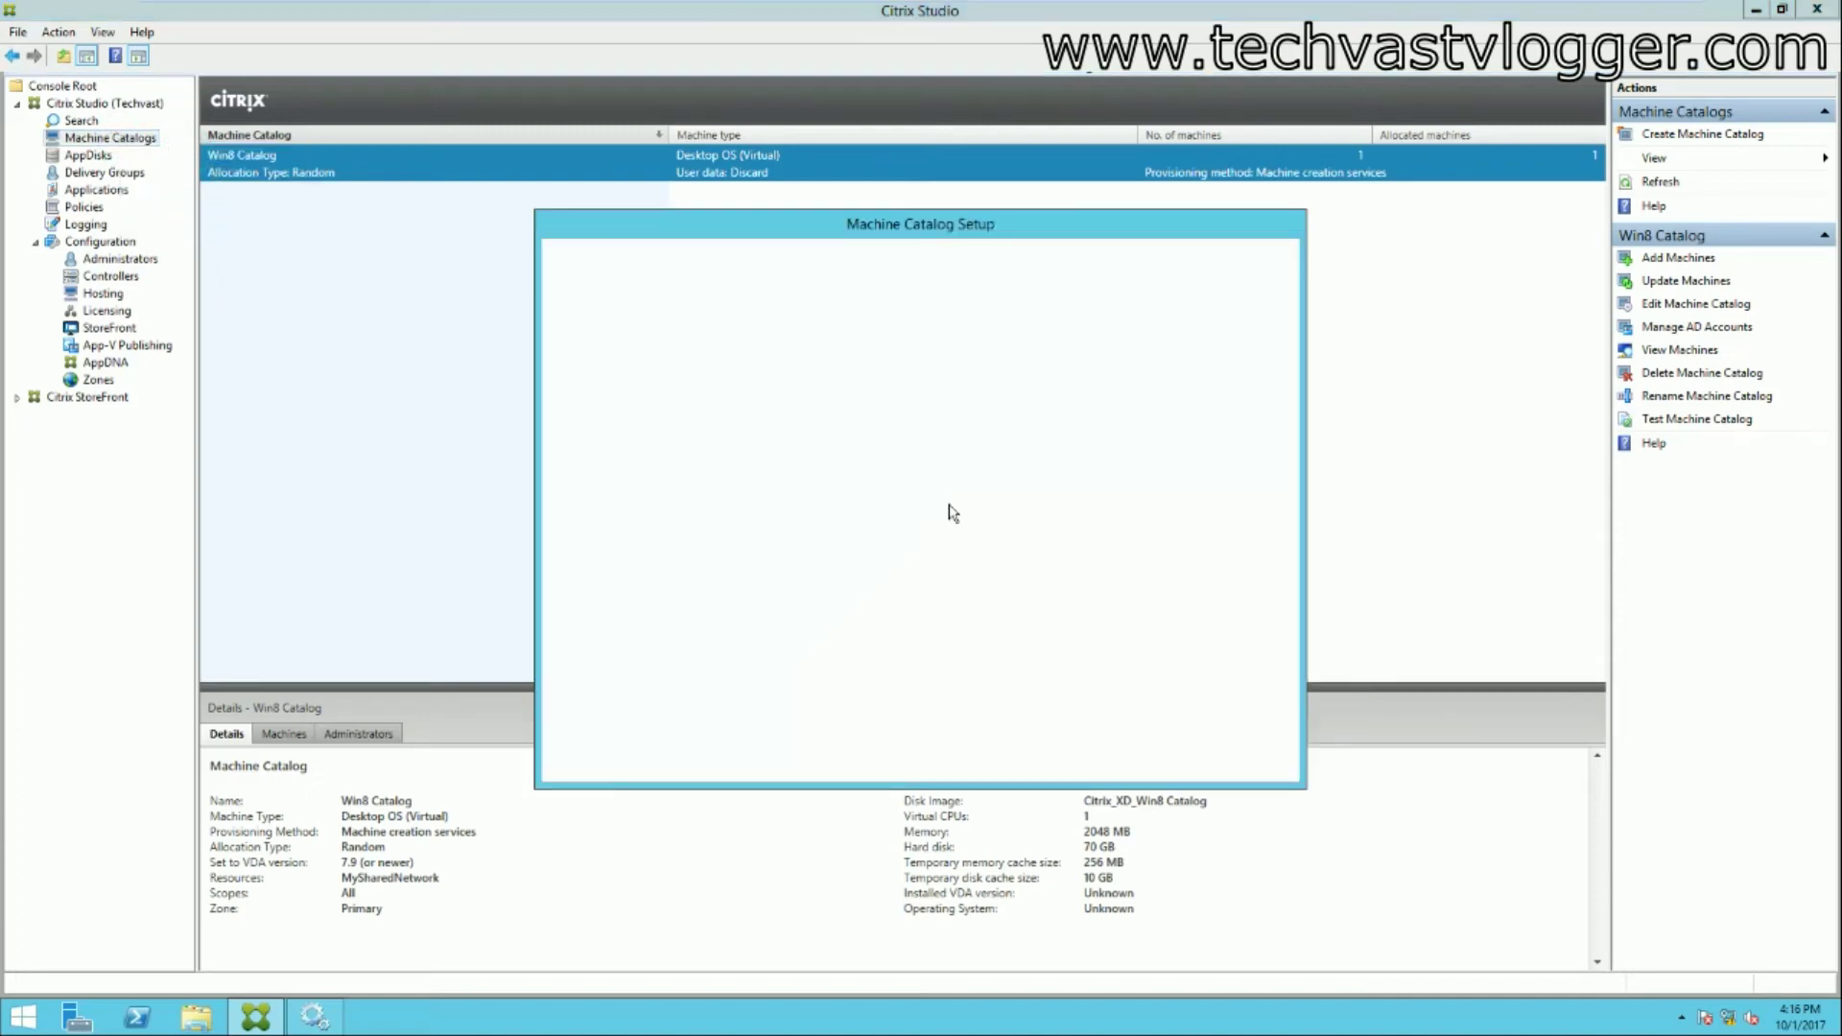
pyautogui.click(1136, 737)
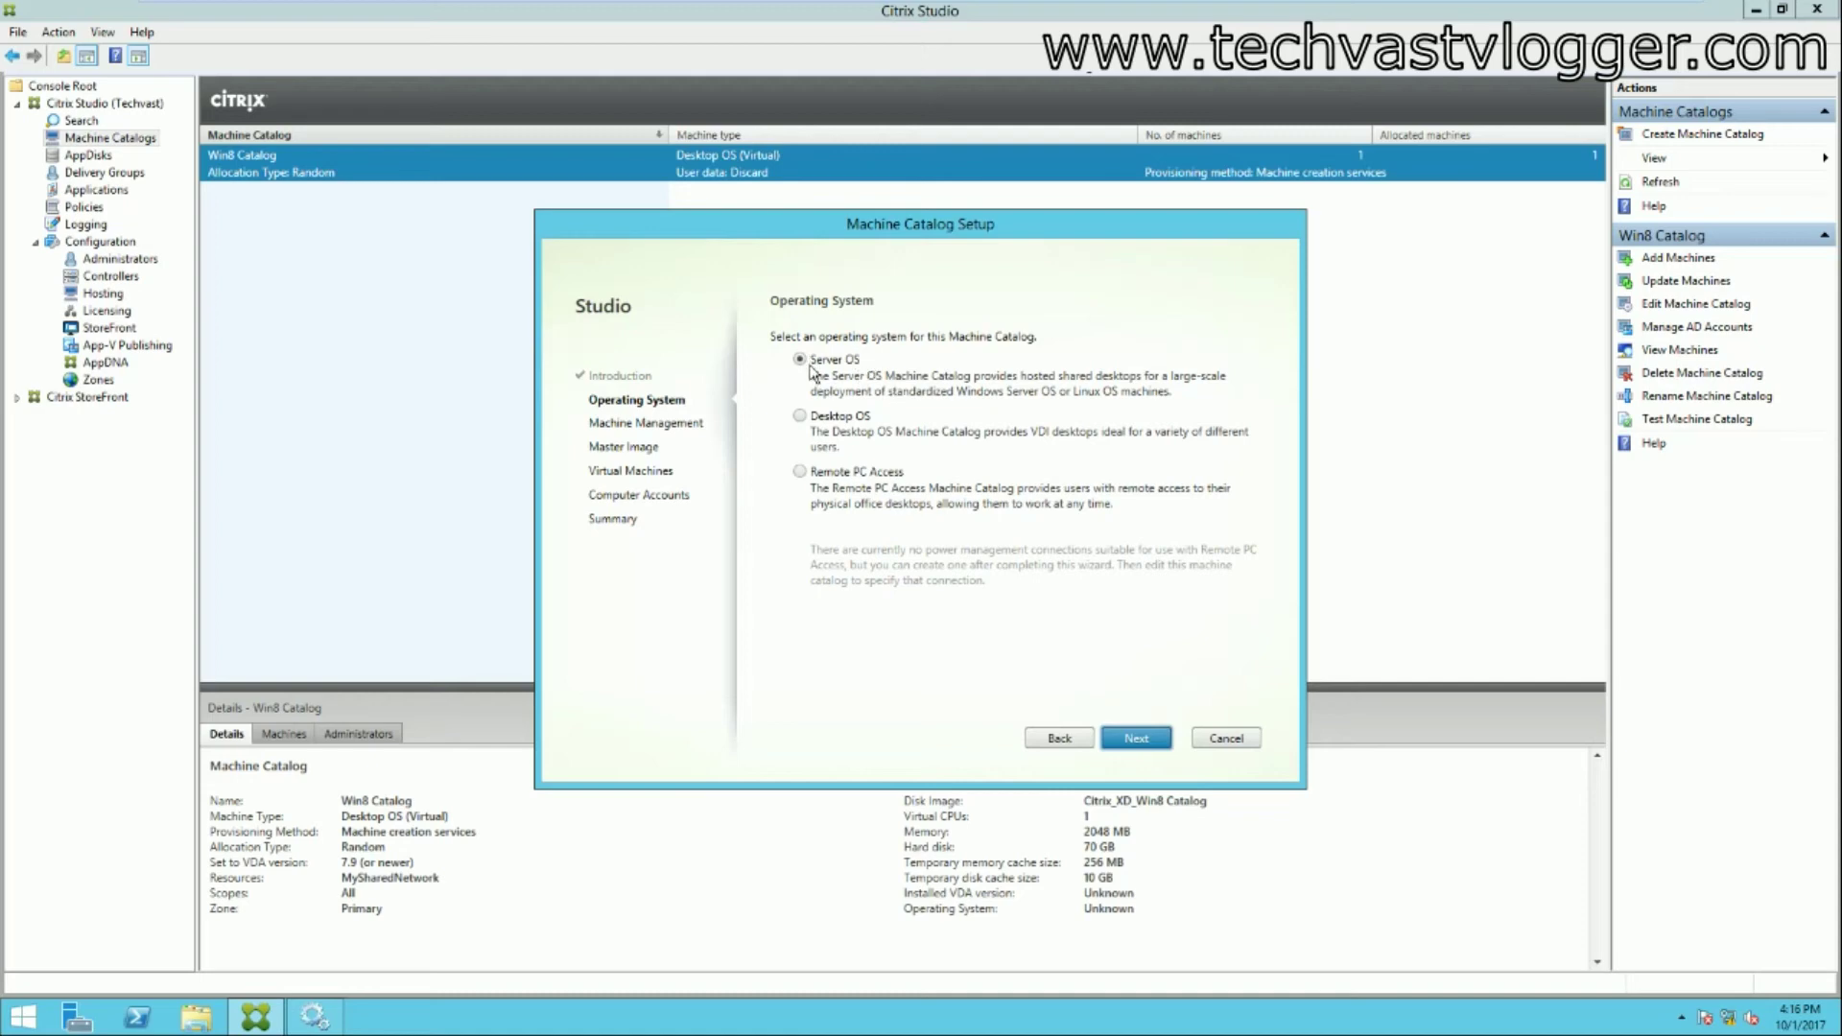
pyautogui.click(1136, 738)
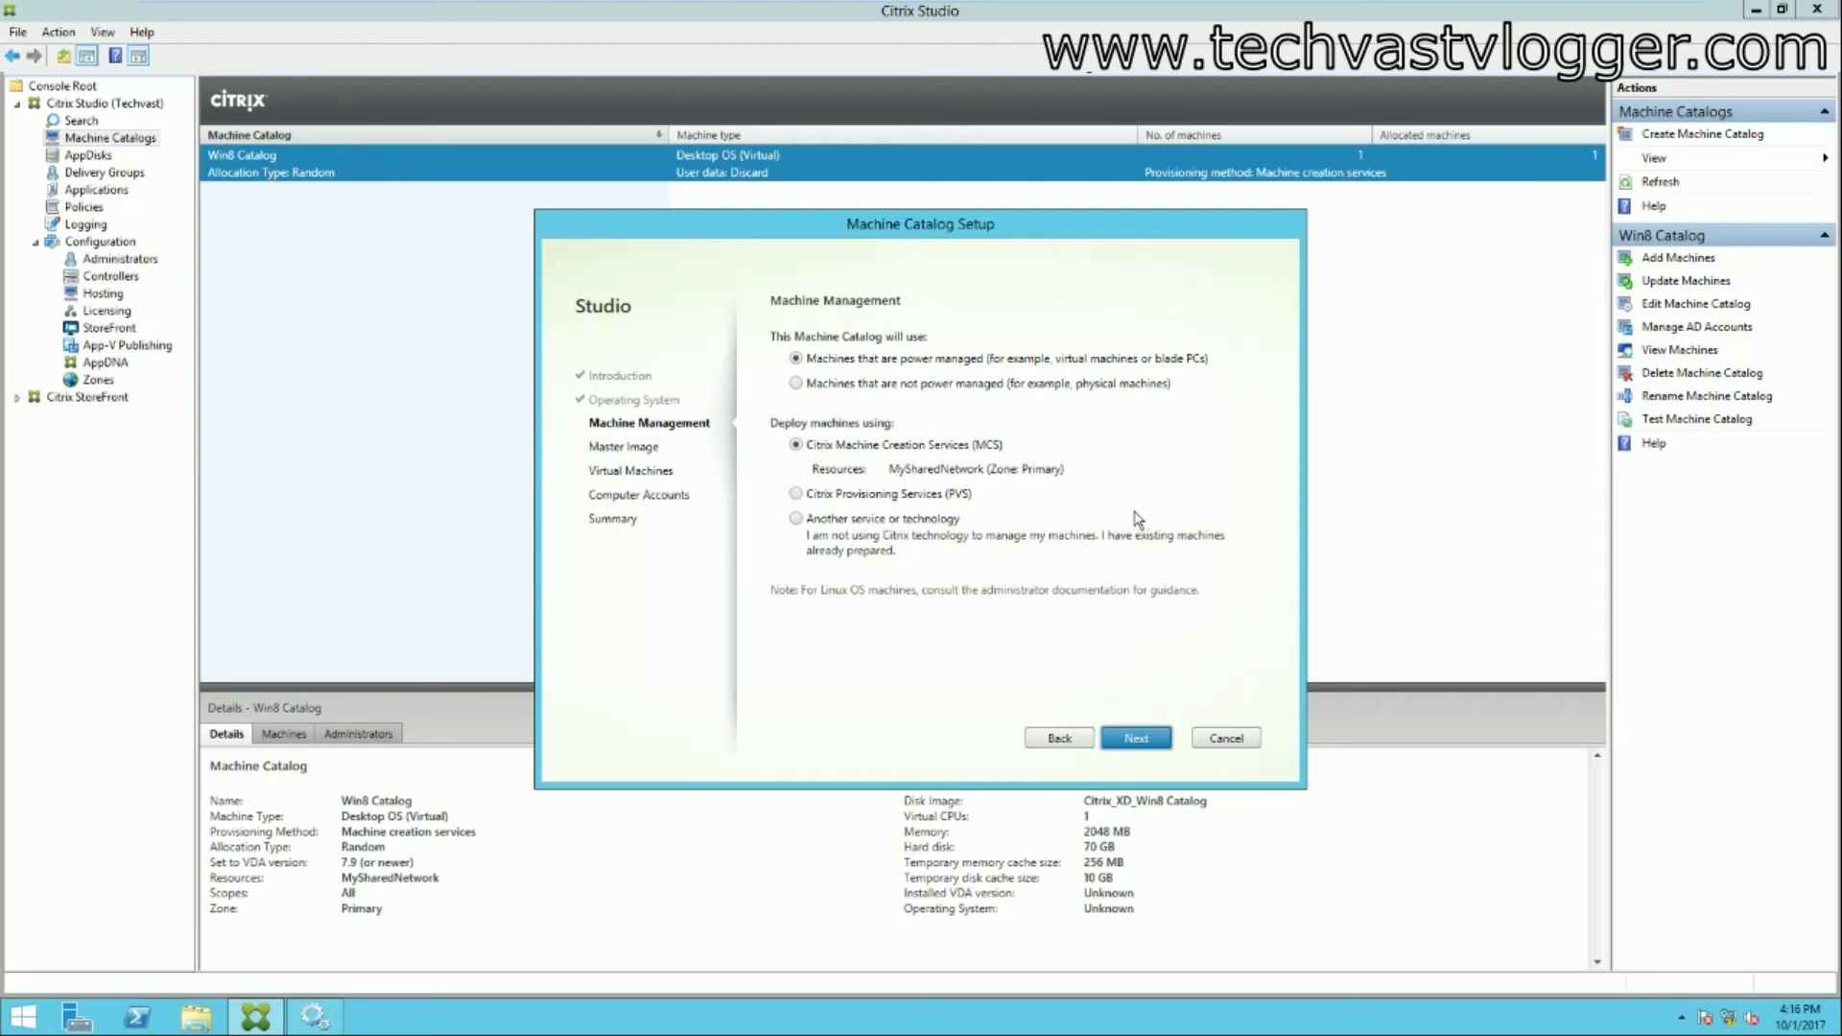
pyautogui.click(1143, 746)
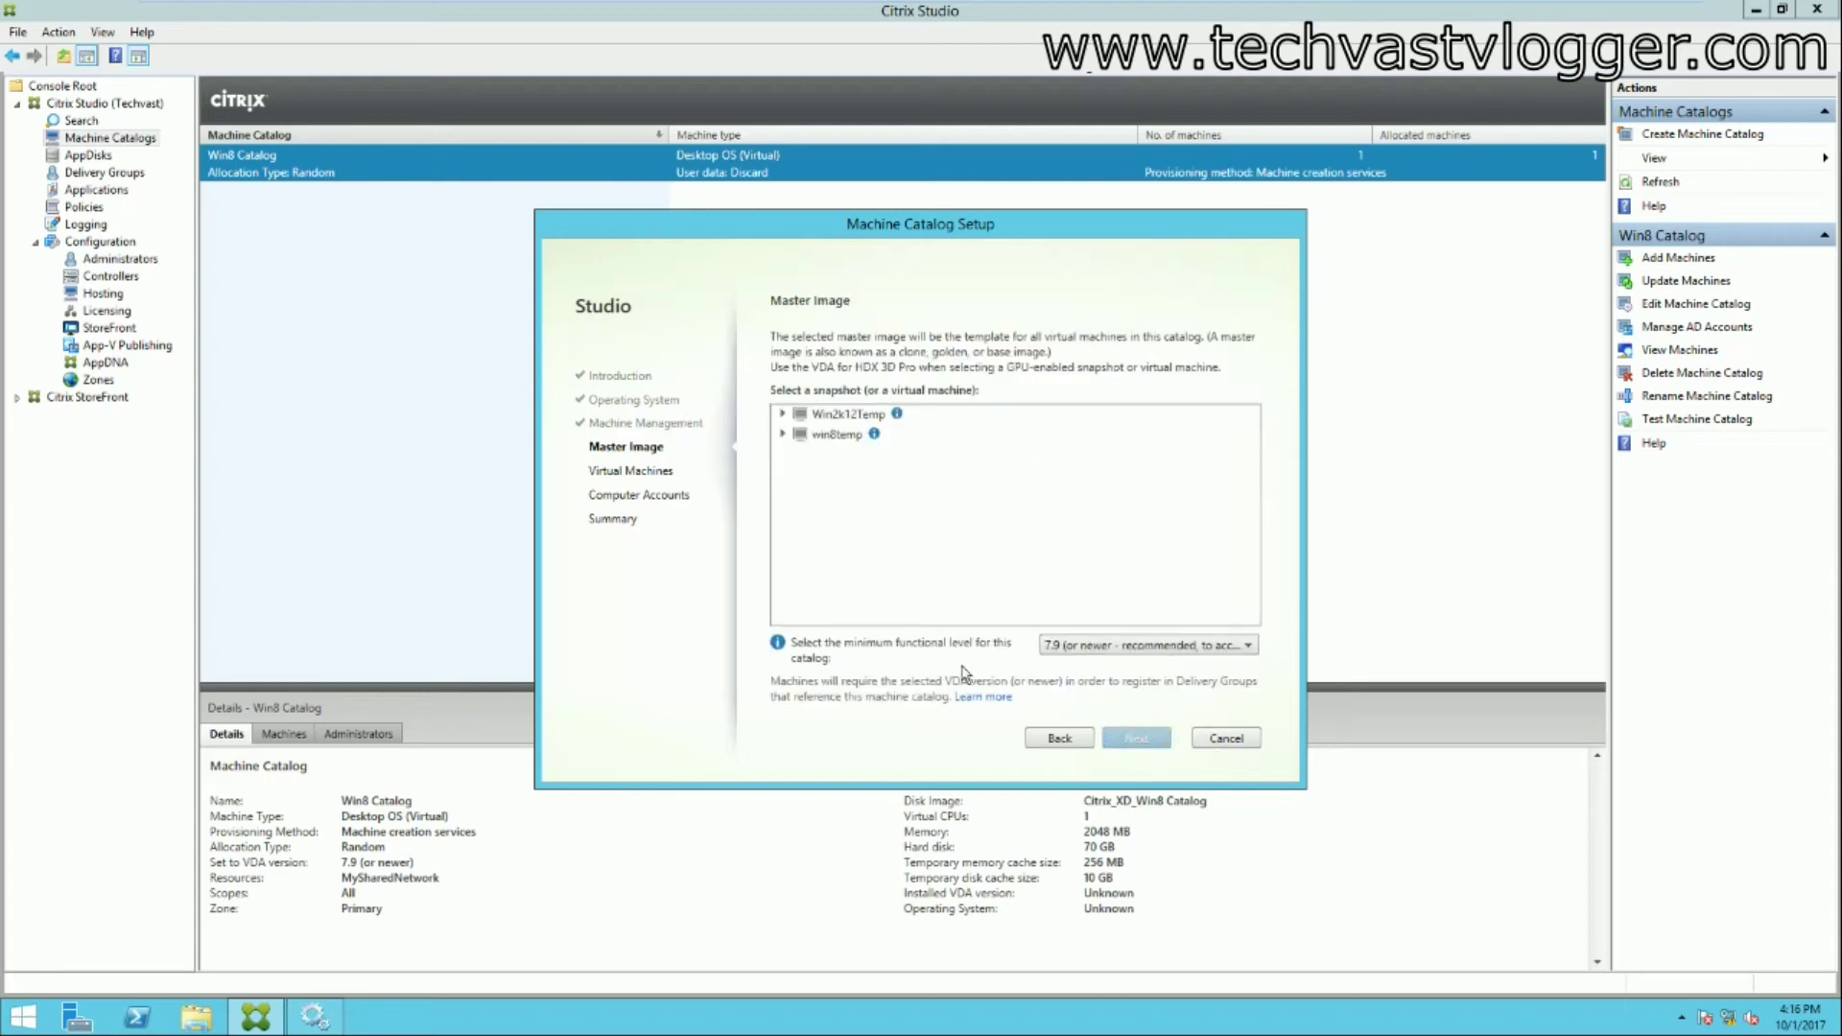
# Step: Use Win2k12Temp as the master image, keeping the default network card and 1 virtual machine with 2048 MB memory, 256 MB memory cache and 70 GB disk cache
pyautogui.click(843, 418)
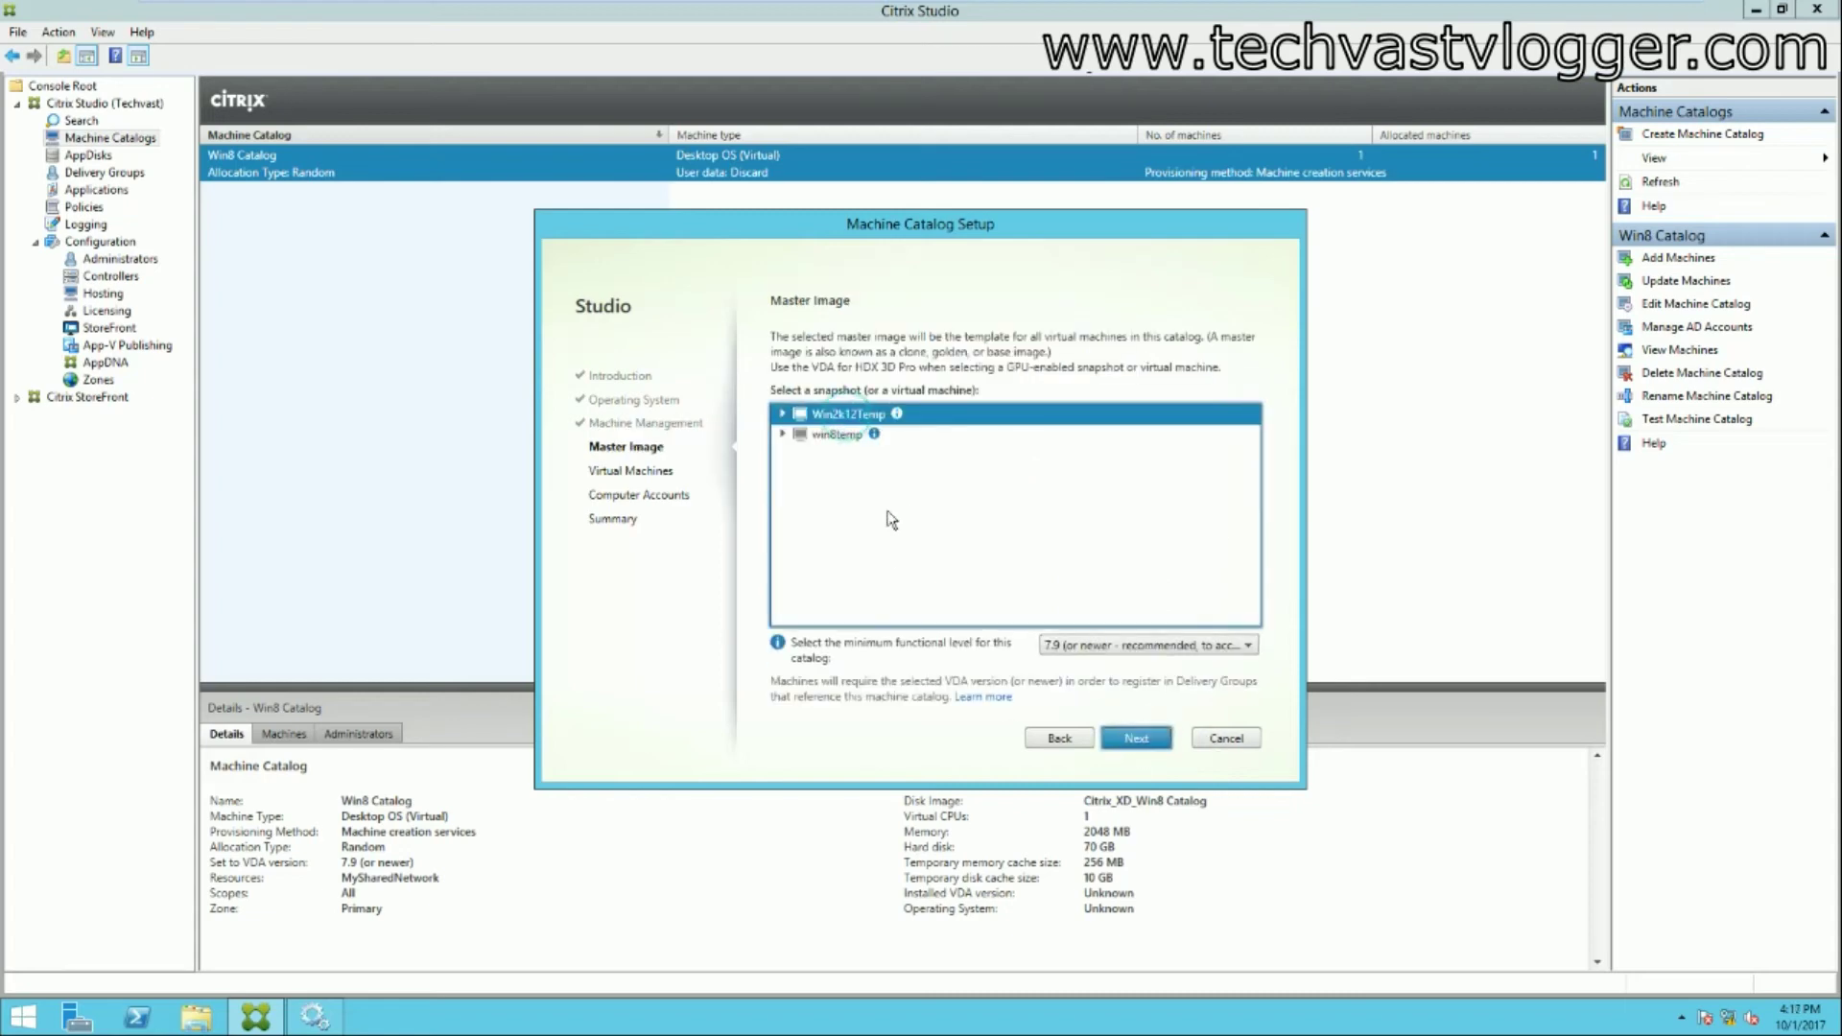
pyautogui.click(1140, 738)
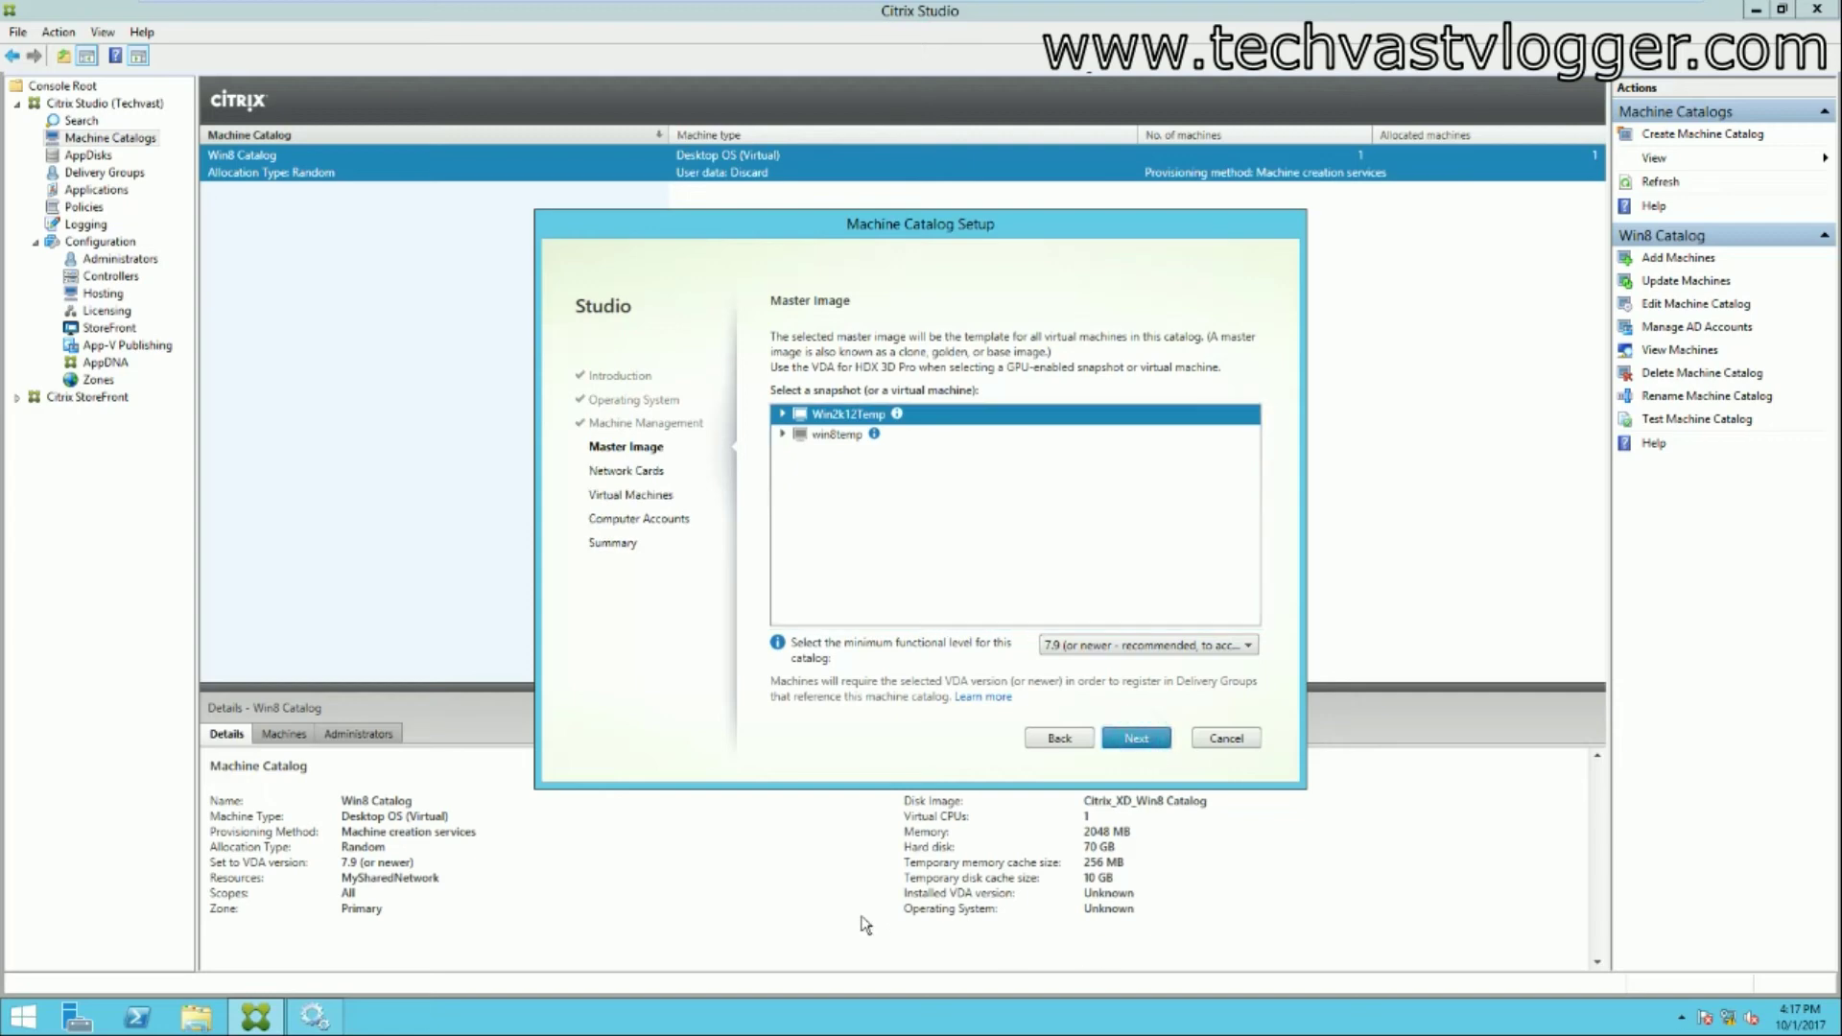
pyautogui.click(1137, 739)
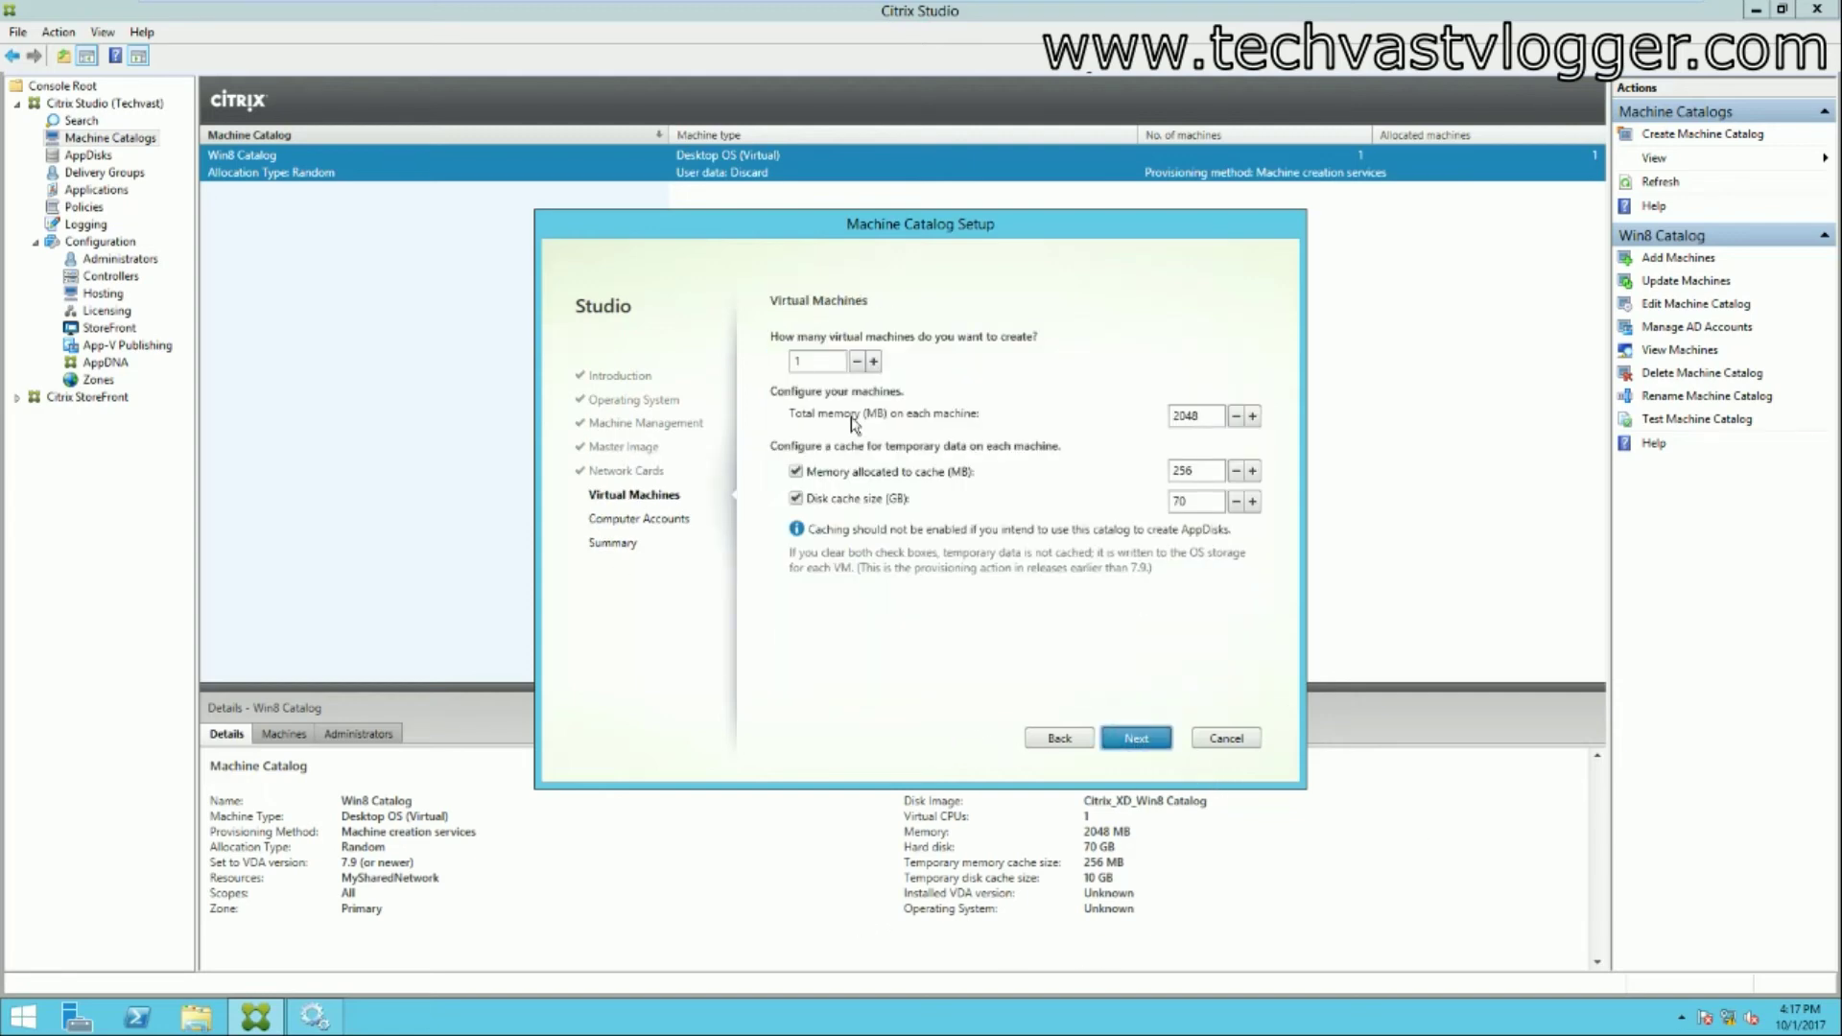
pyautogui.click(1137, 738)
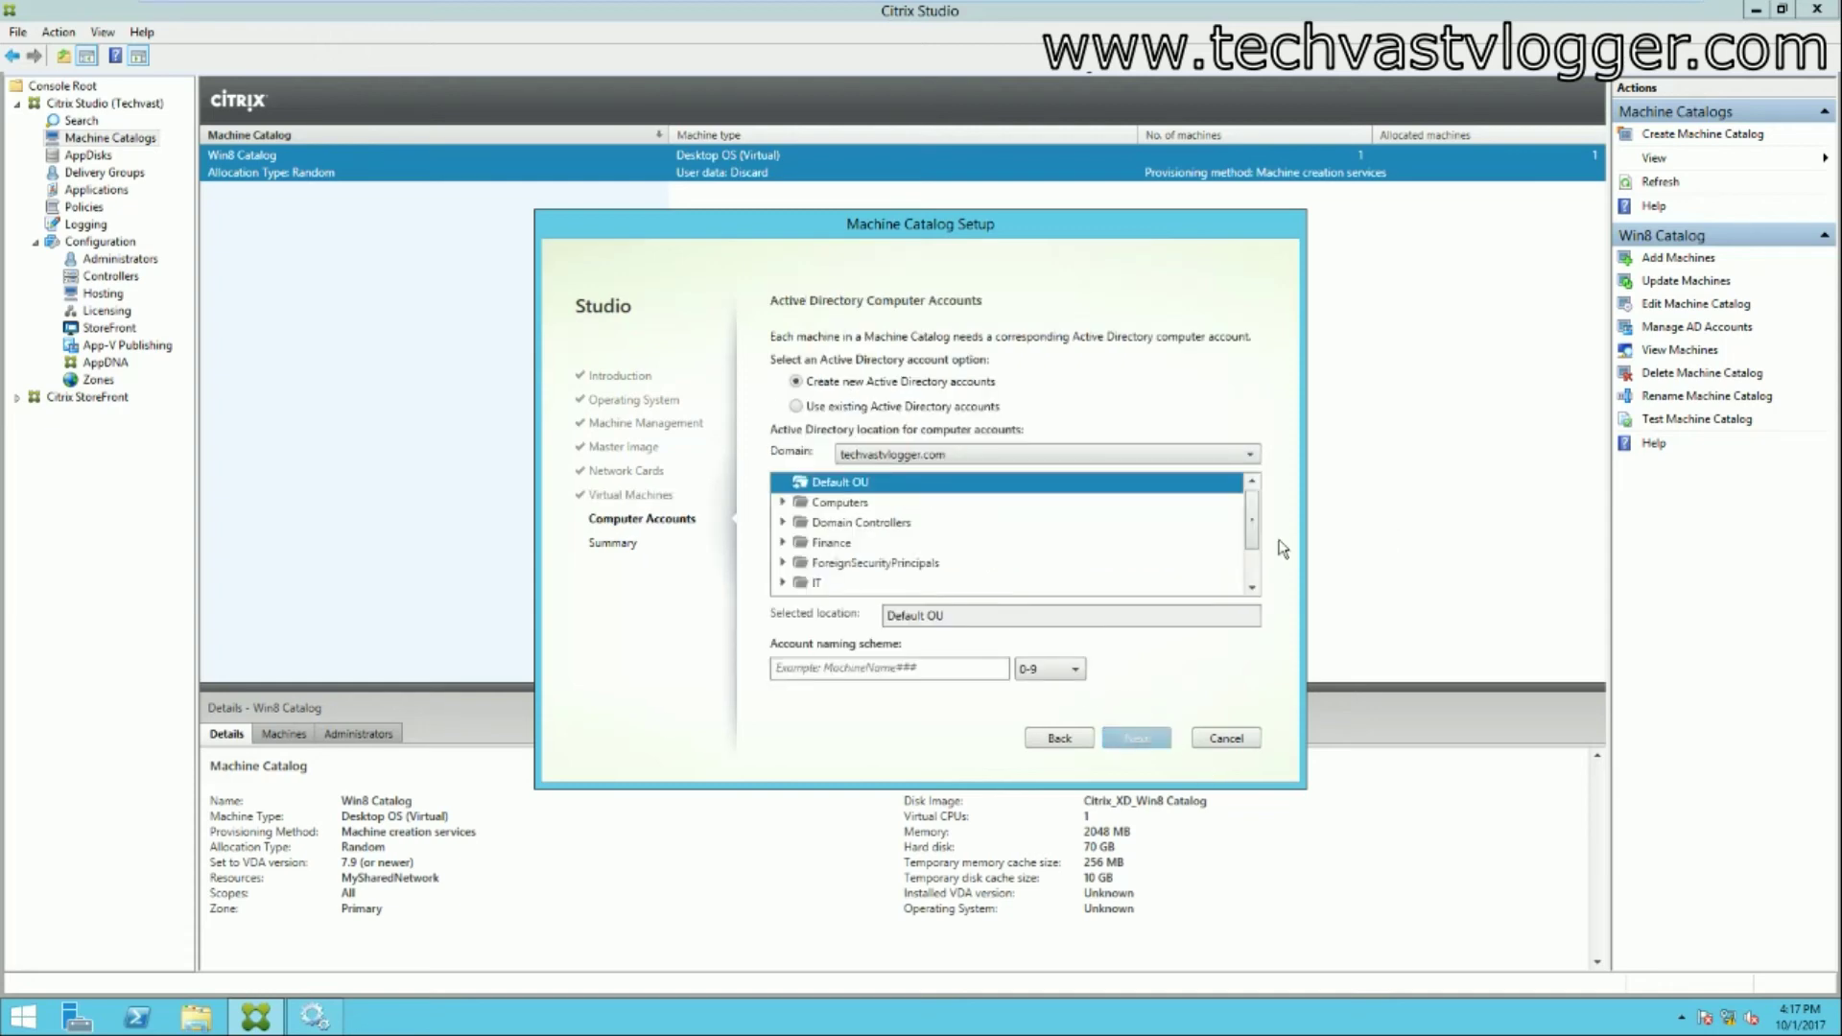
# Step: Create new Active Directory accounts in the Win2K12 OU under Xendesktop with the naming scheme "Win2K12-##" and digits 0-9
pyautogui.scroll(-1, 1252, 528)
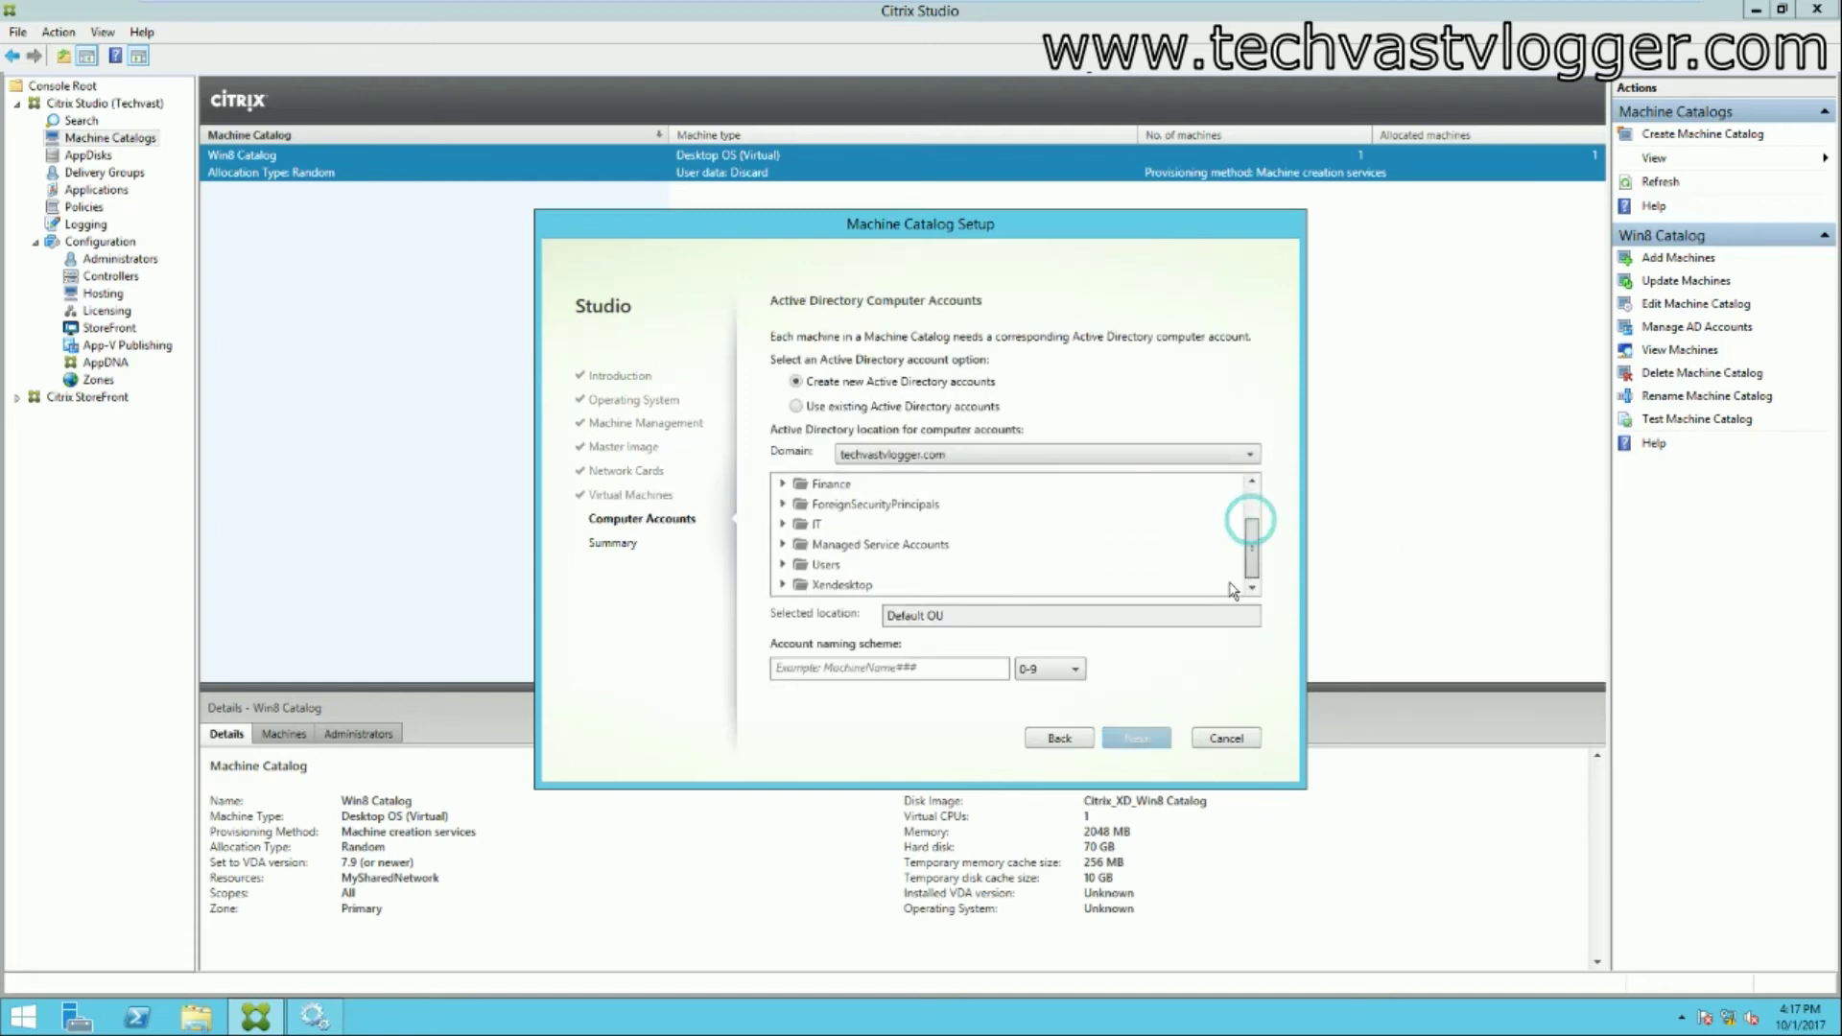
pyautogui.click(787, 584)
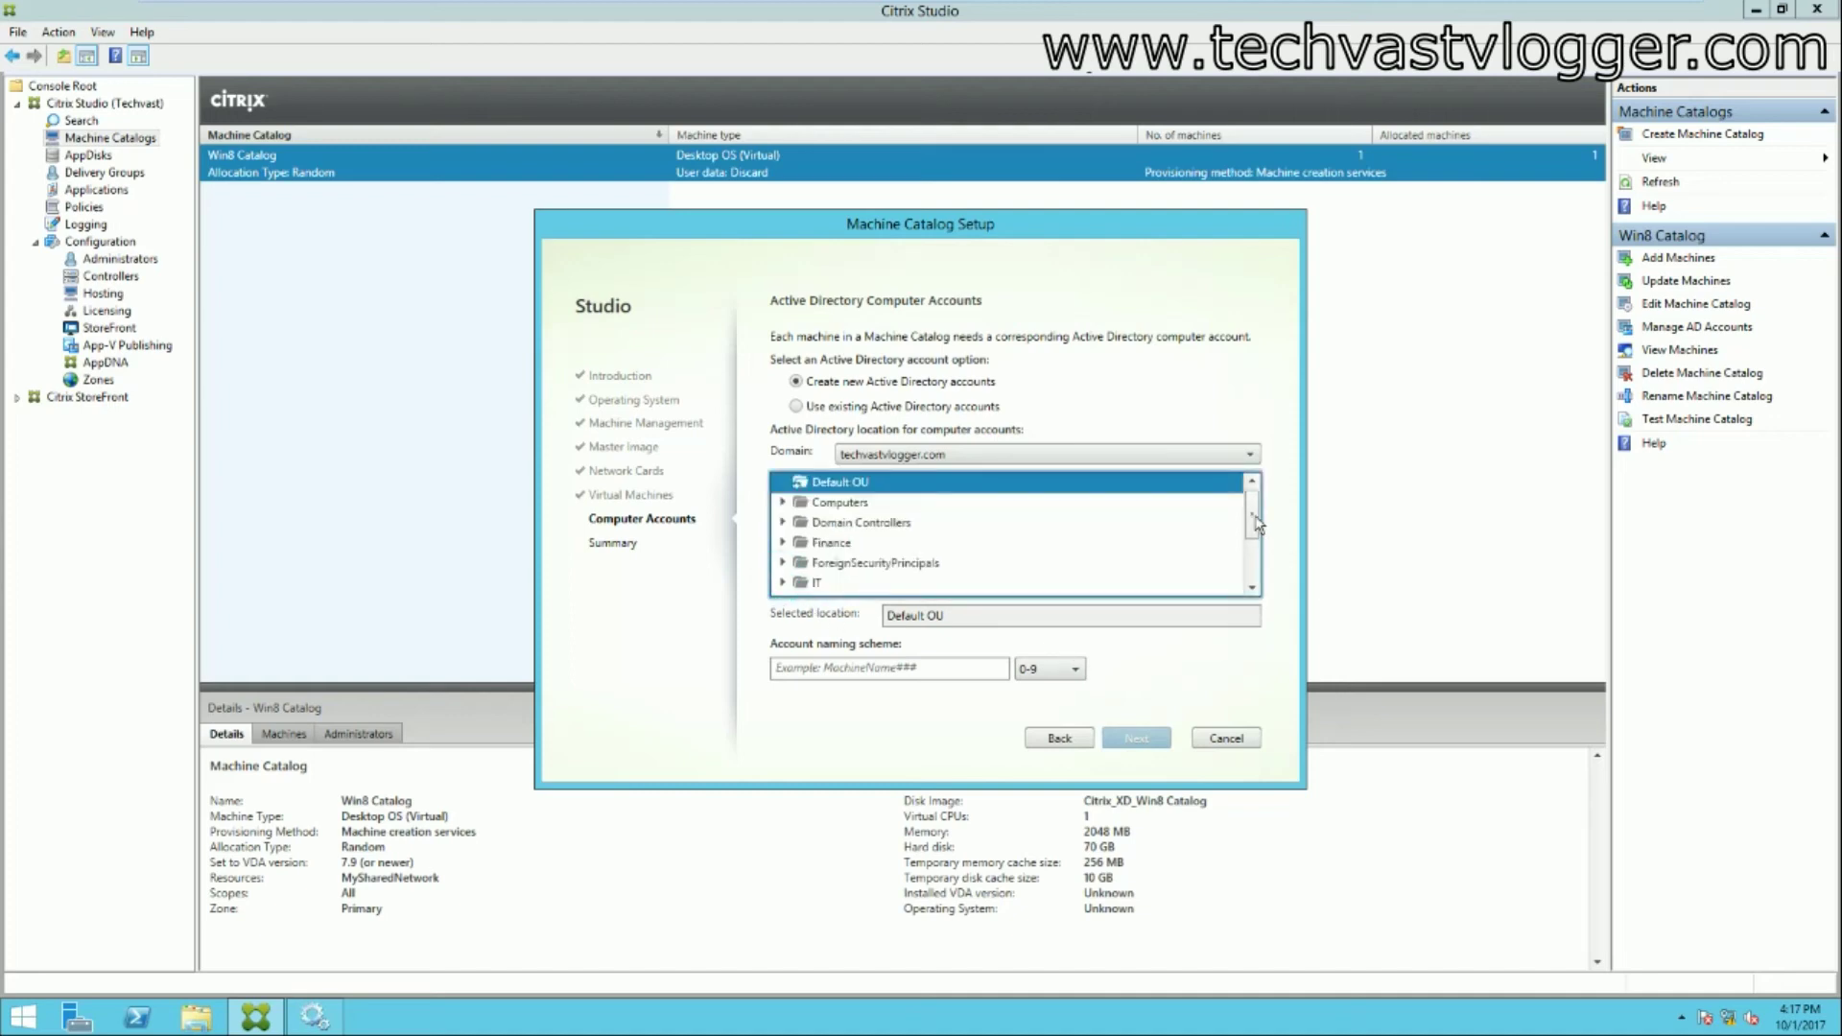
pyautogui.moveTo(1252, 516); pyautogui.dragTo(1252, 551)
pyautogui.click(841, 566)
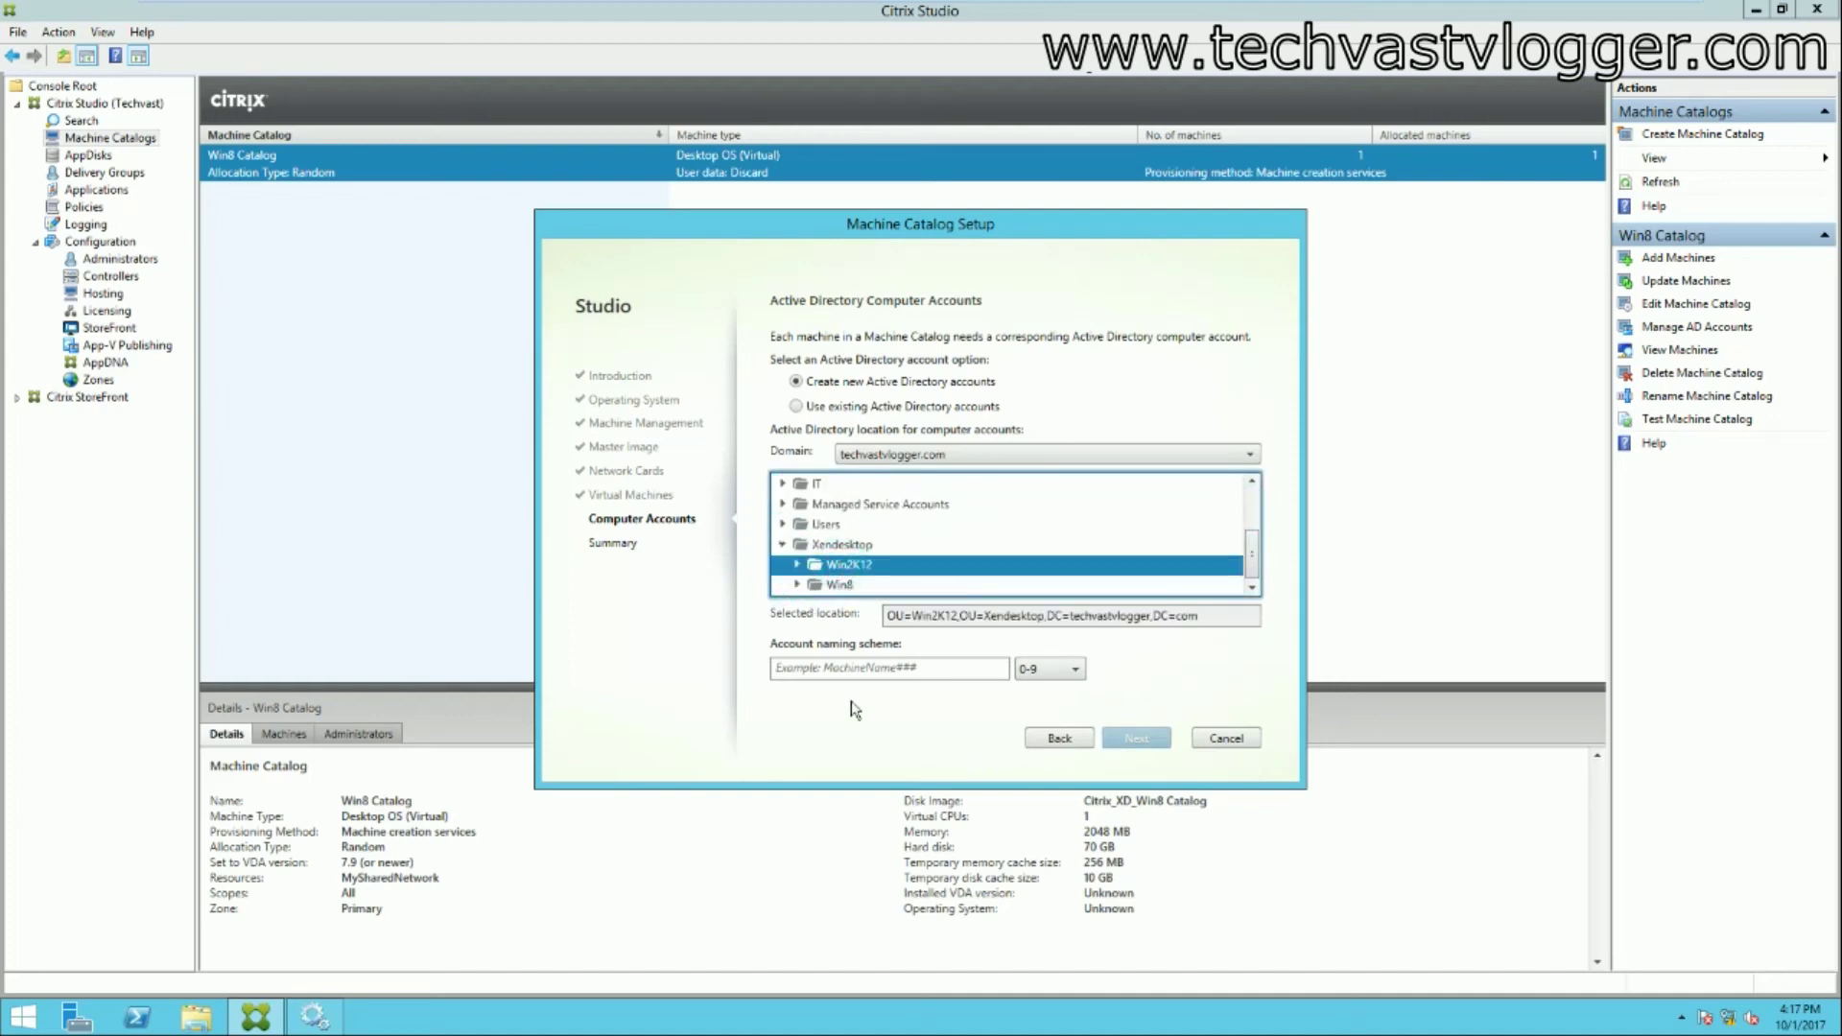
pyautogui.click(878, 668)
pyautogui.write('Win2')
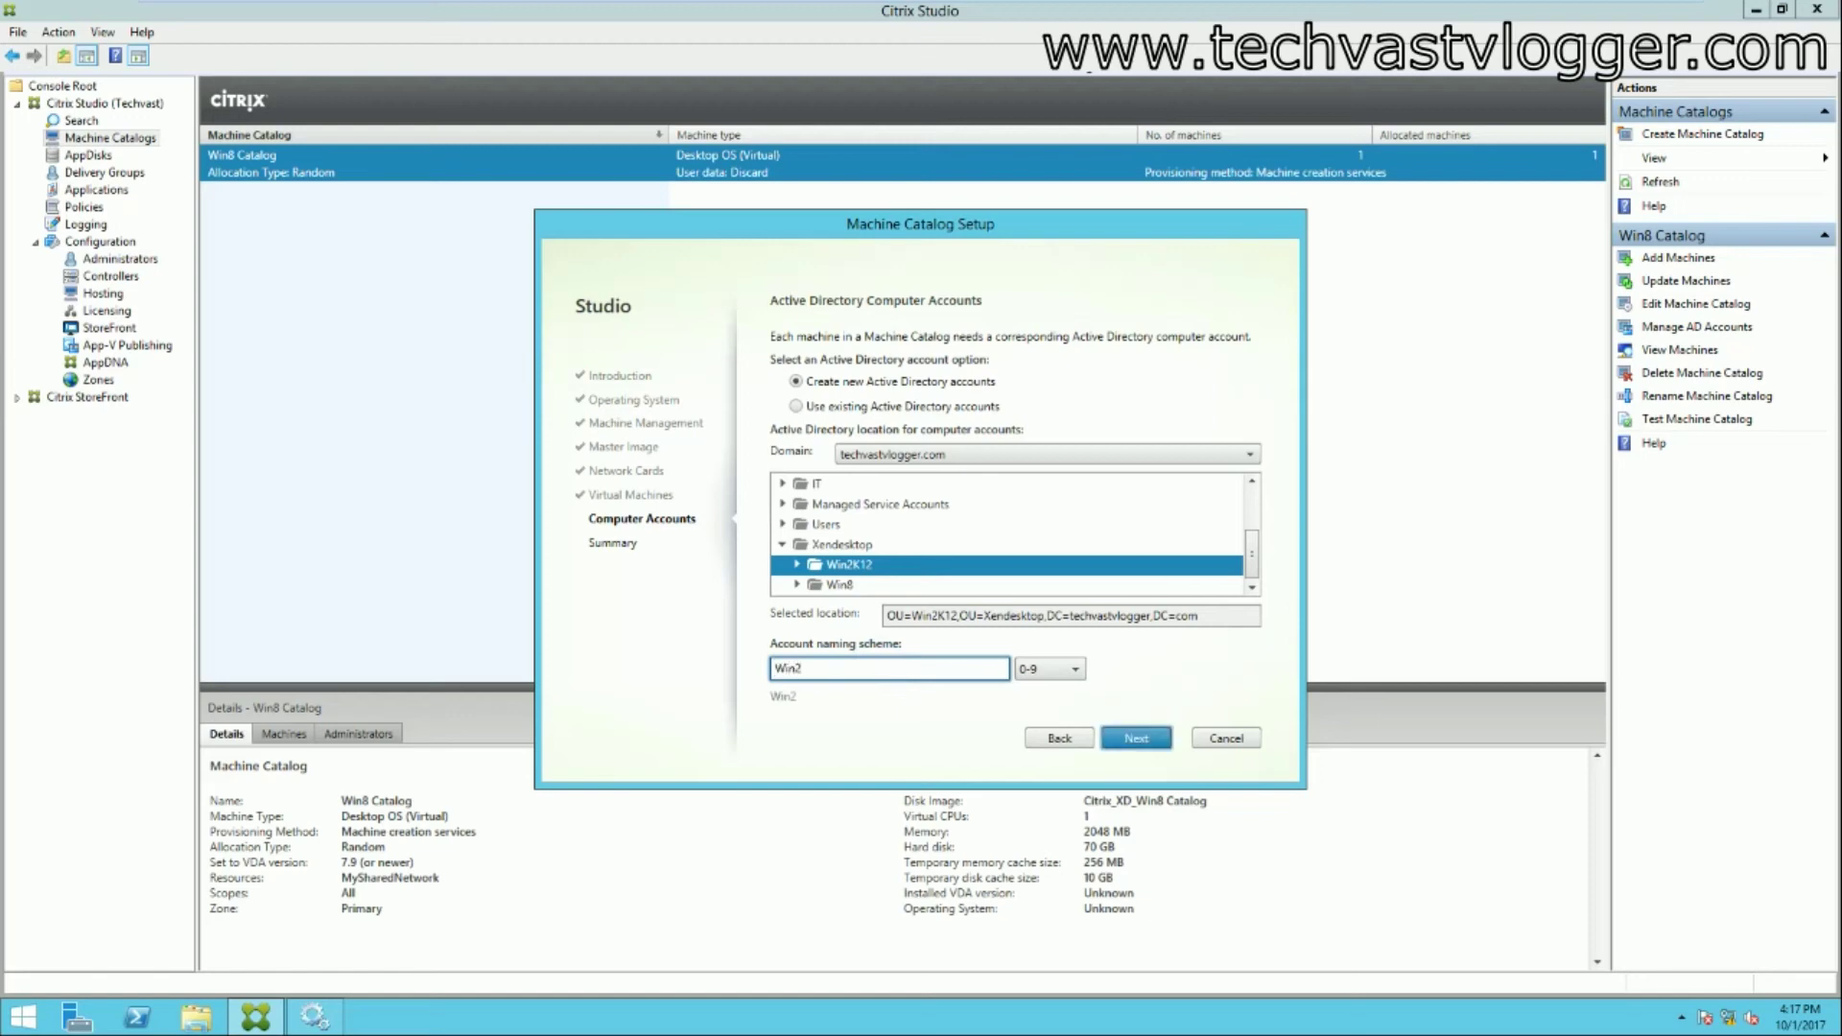
pyautogui.write('K12-##')
pyautogui.click(1142, 744)
# Step: Name the catalog "Win2k12 Machine Catalog", leave its description empty, and finish creating it
pyautogui.click(825, 593)
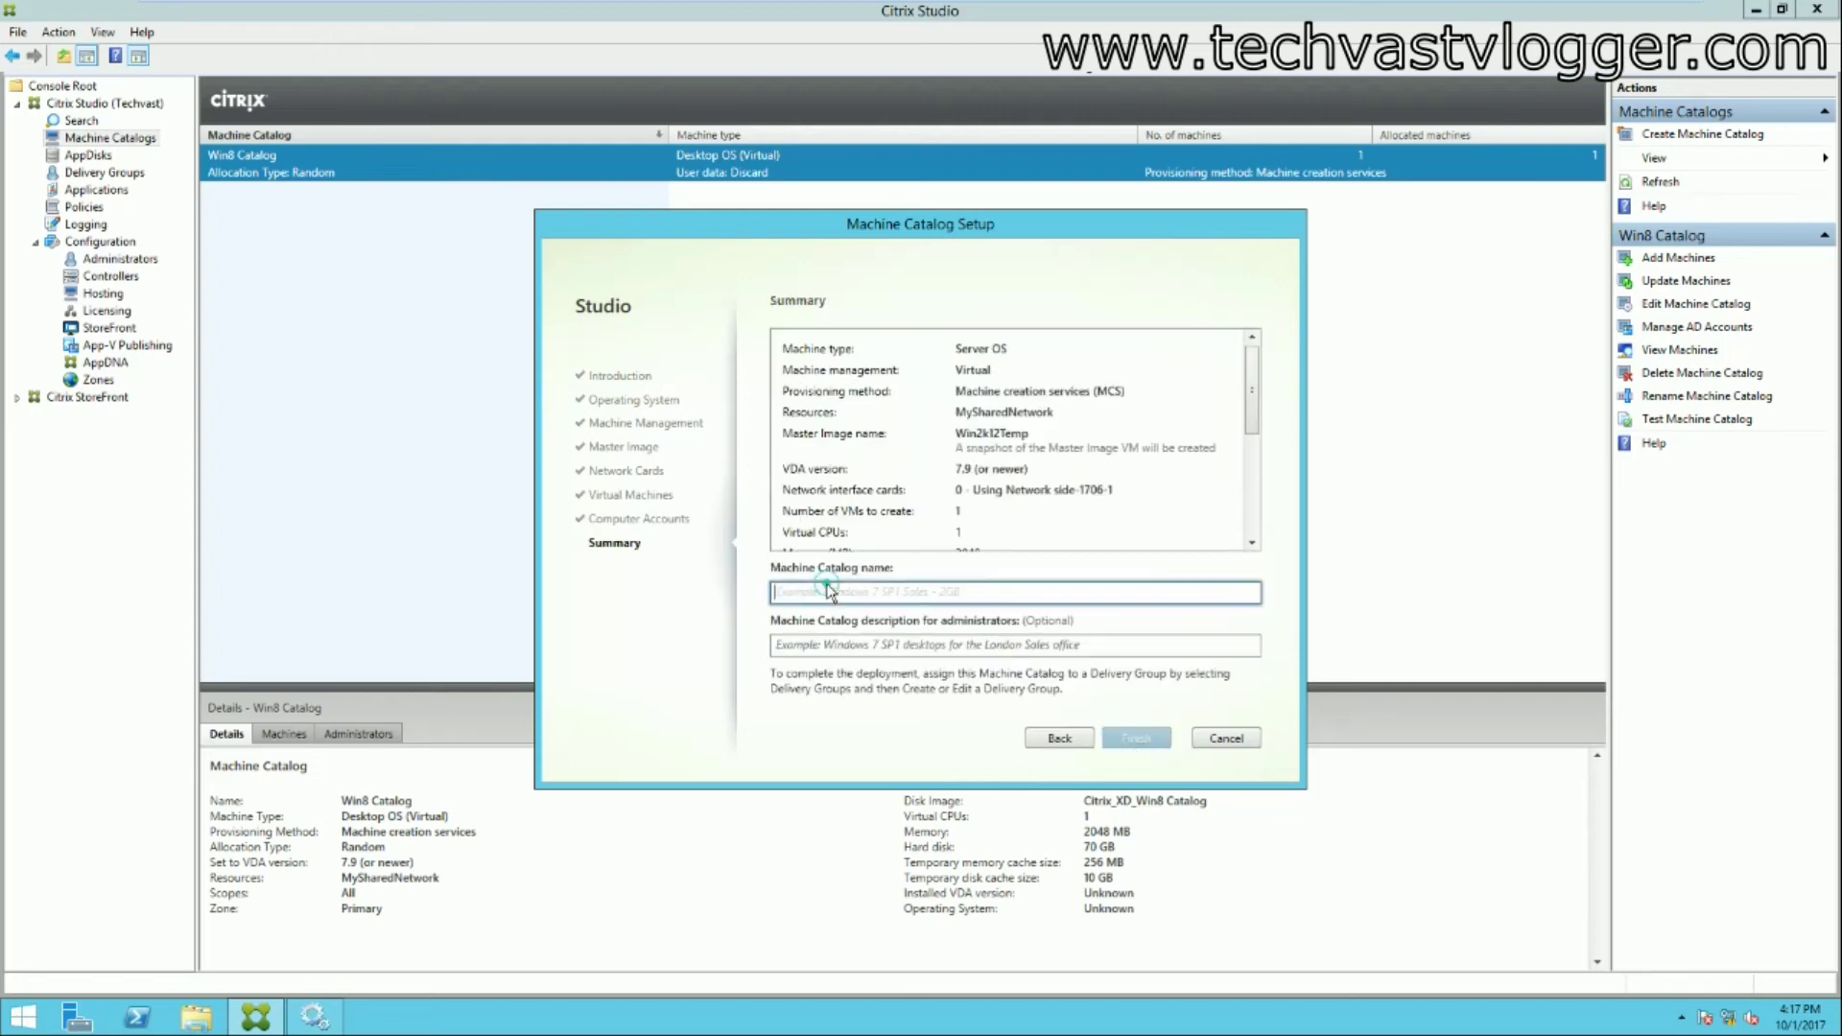
pyautogui.write('Win')
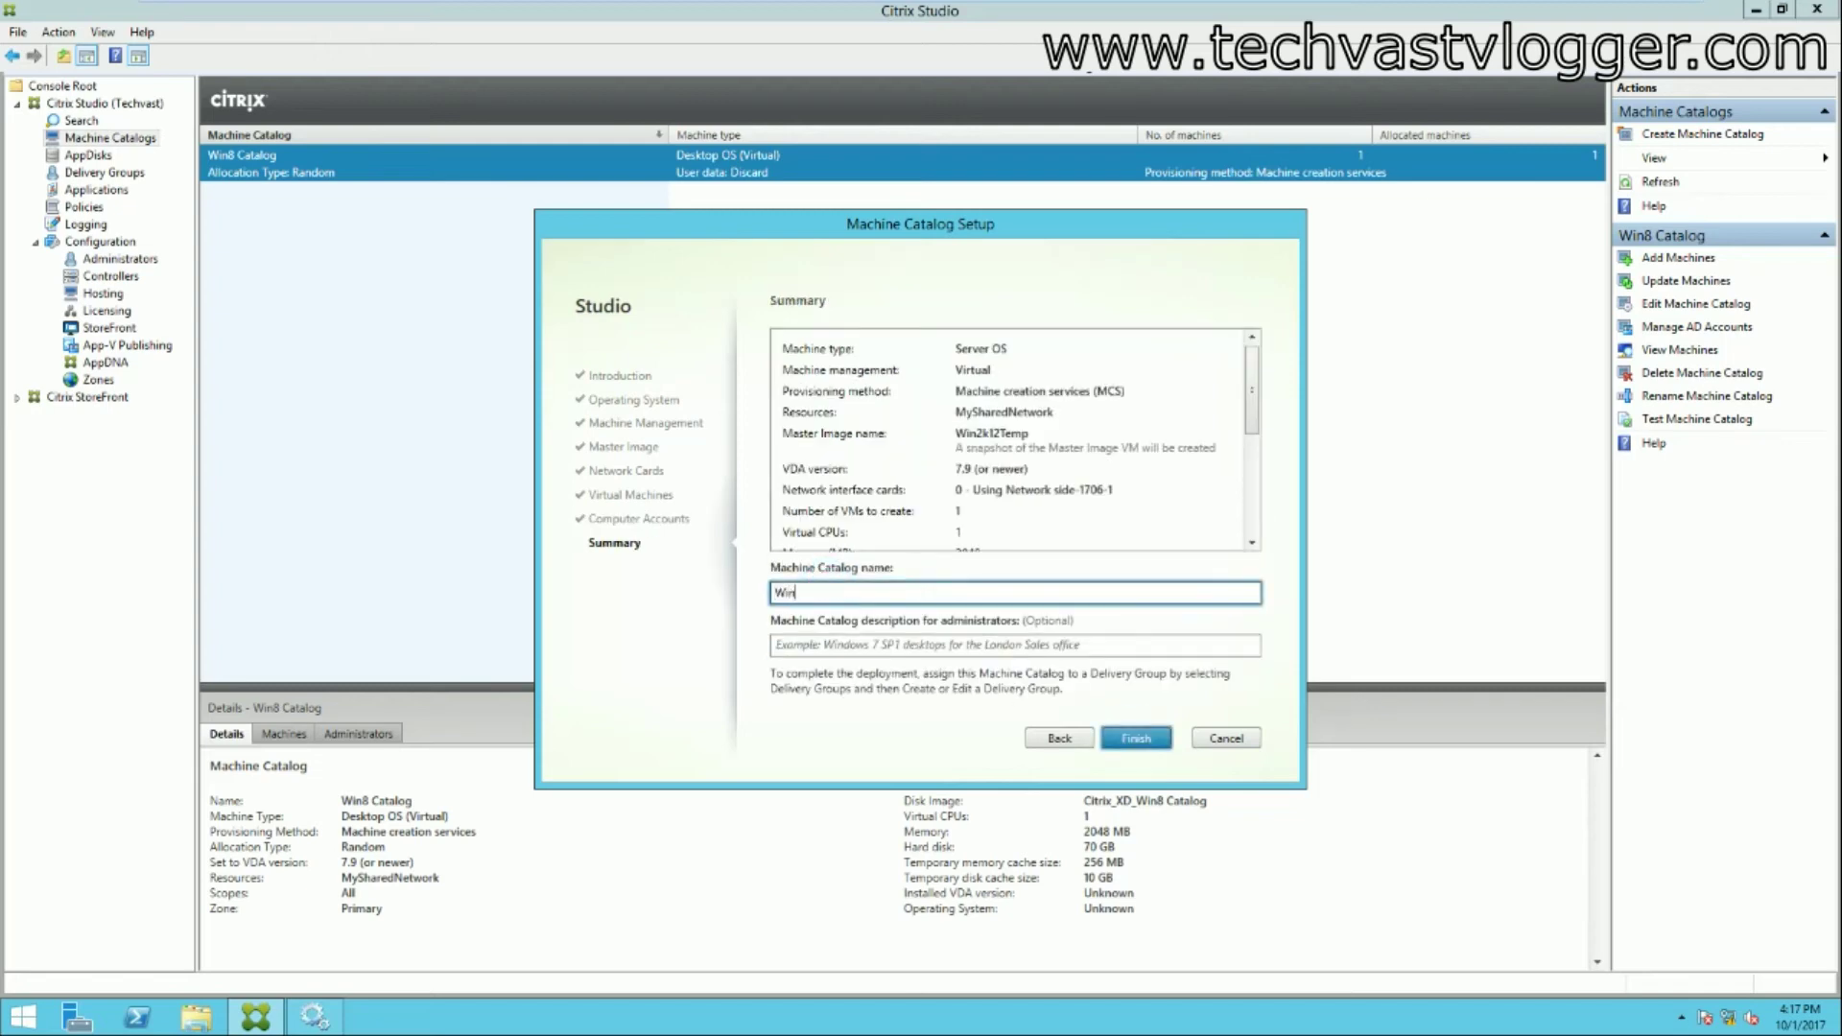
pyautogui.write('2k12 Machine Catalog')
pyautogui.click(1138, 739)
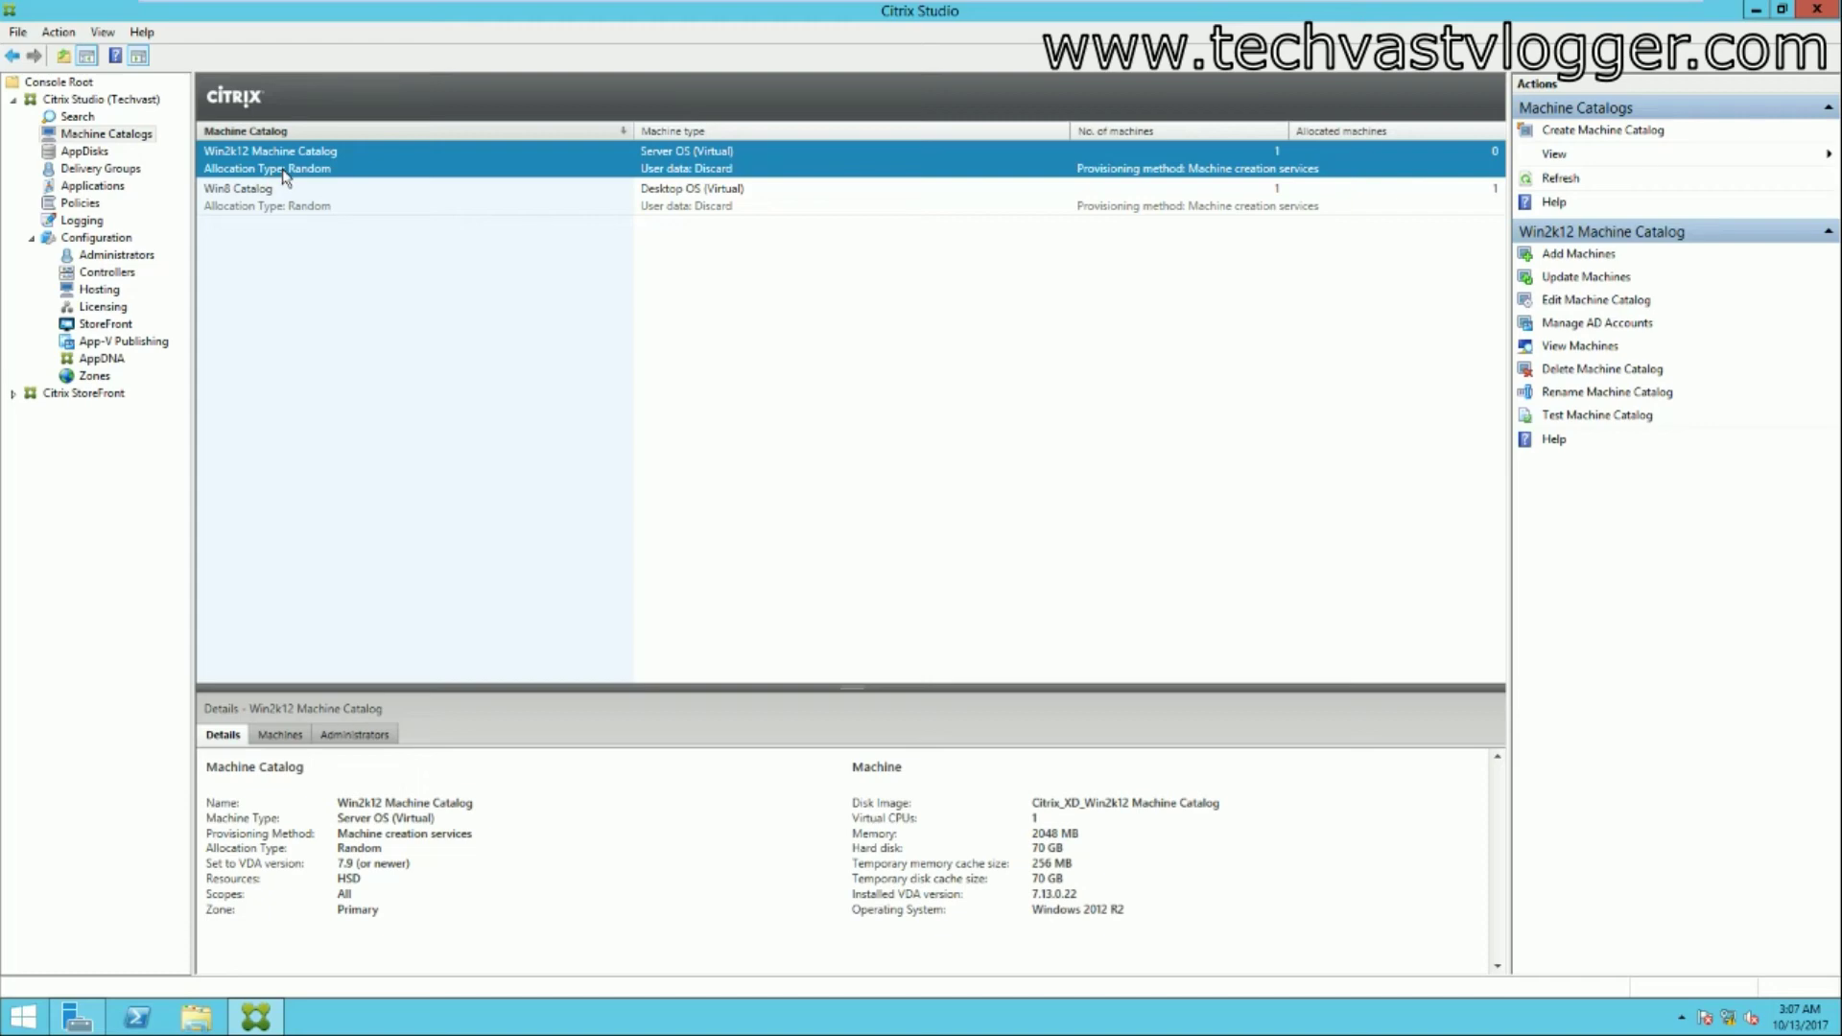
pyautogui.moveTo(1034, 8)
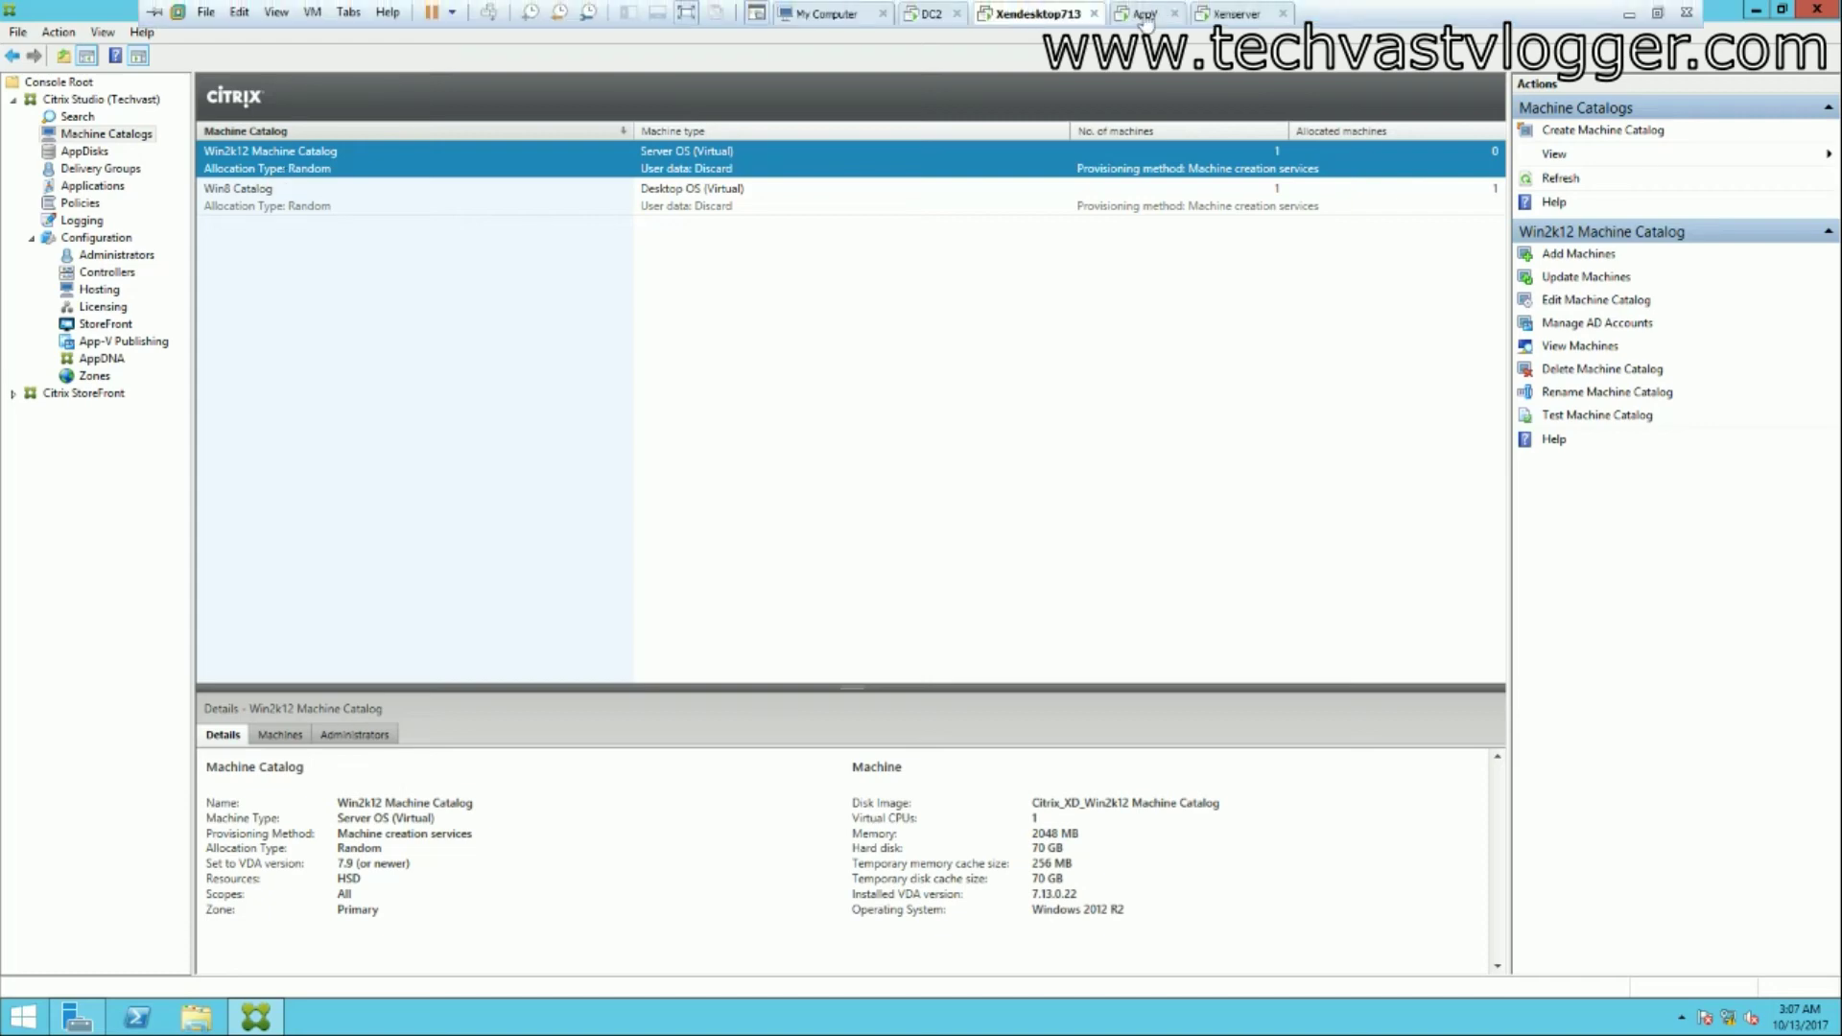
# Step: Check the win2k12-01 virtual machine in XenCenter, and start creating a new delivery group in Citrix Studio
pyautogui.click(1145, 14)
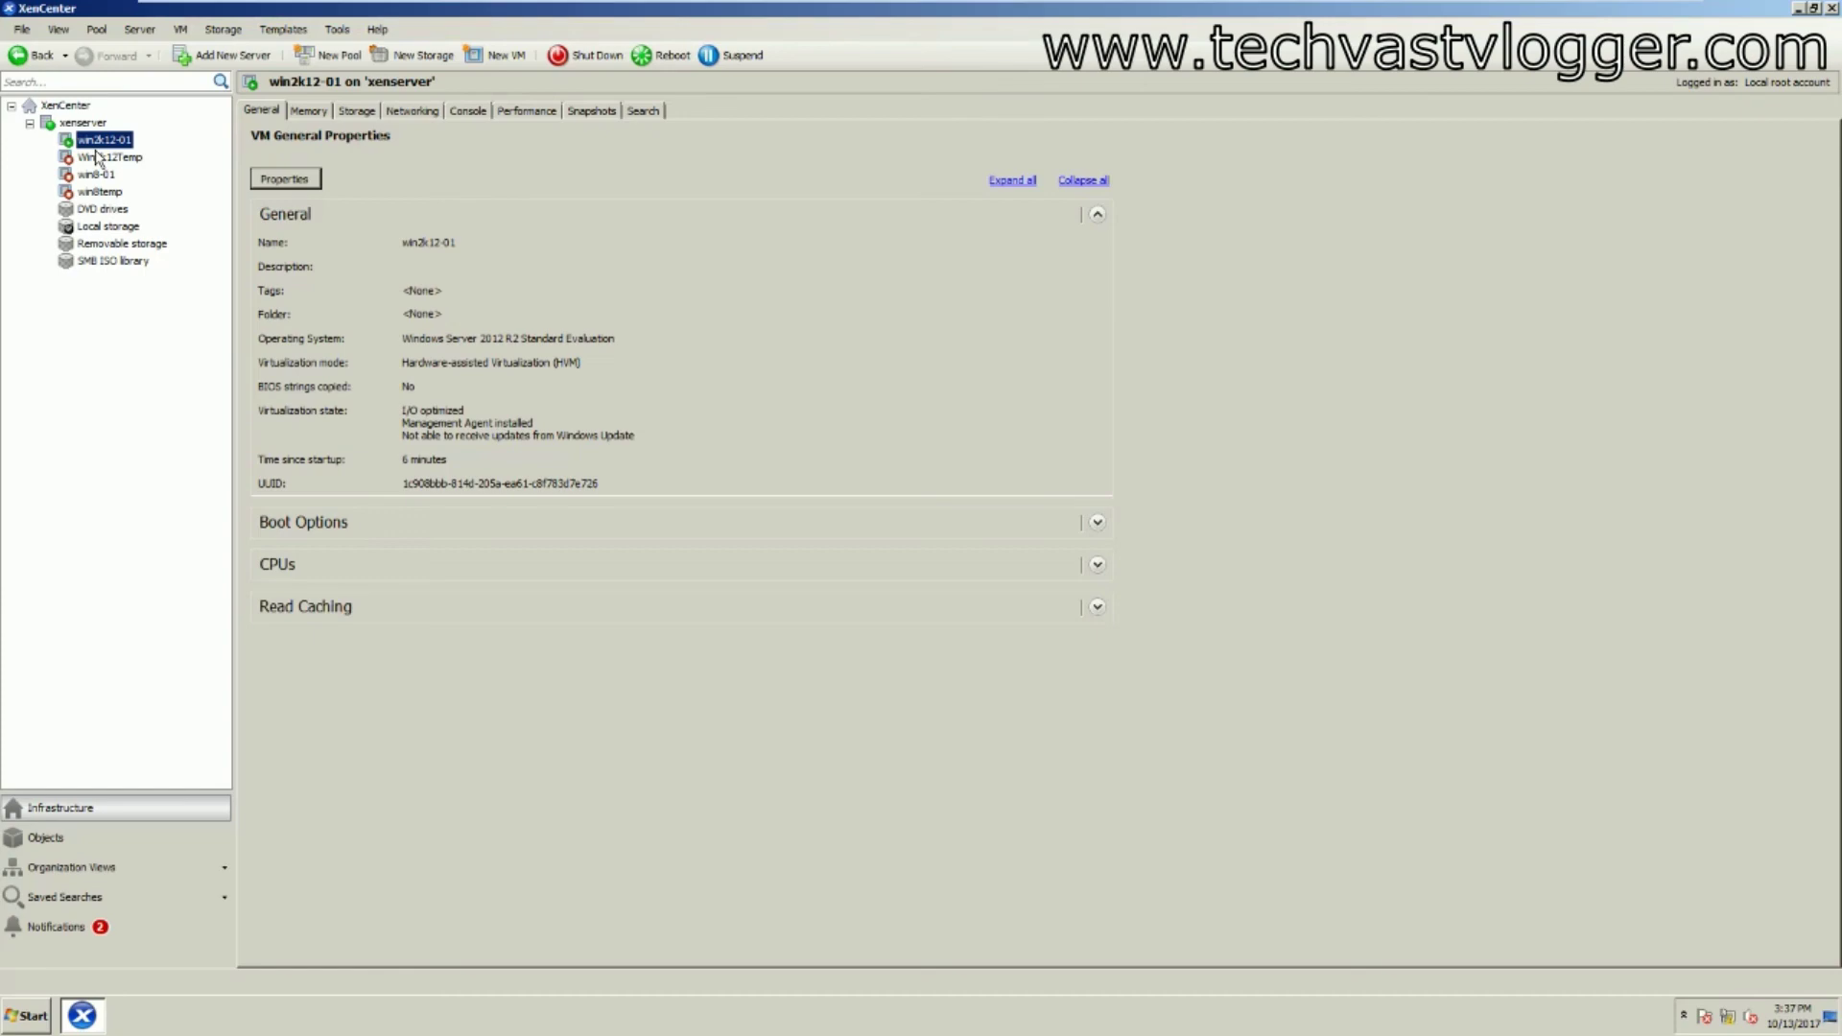
pyautogui.click(1074, 9)
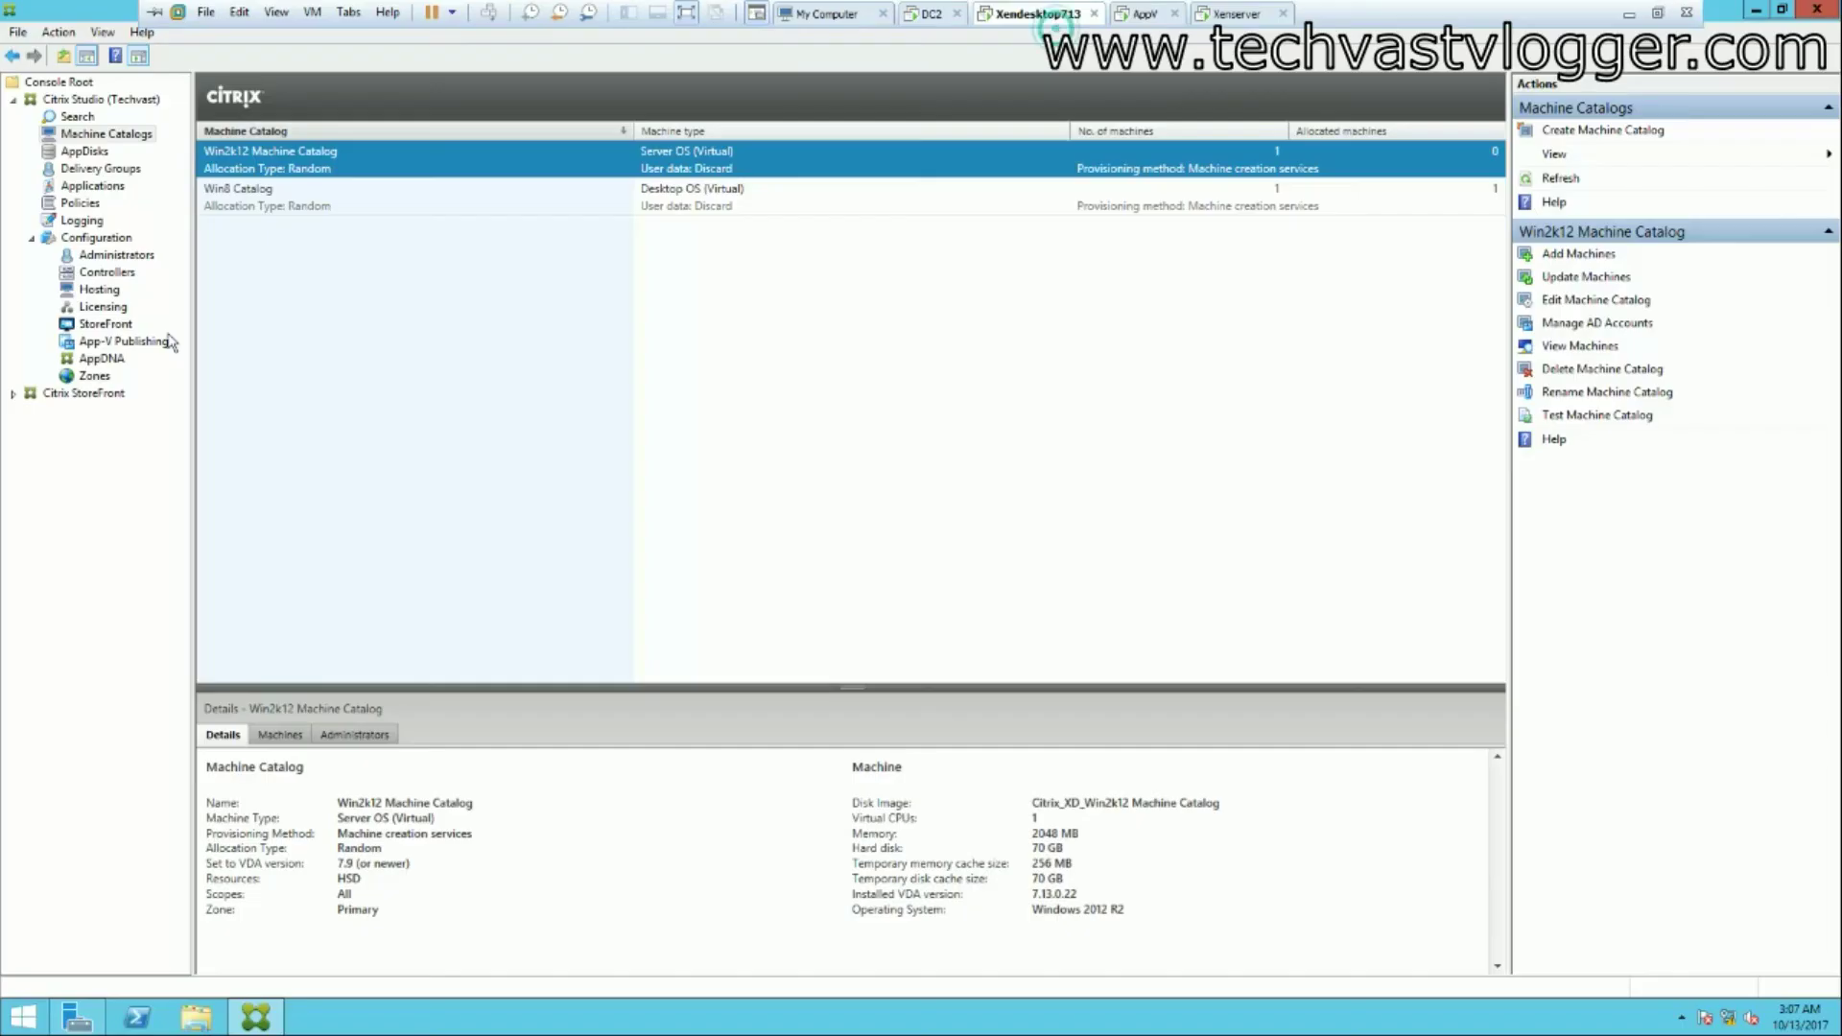
pyautogui.click(93, 172)
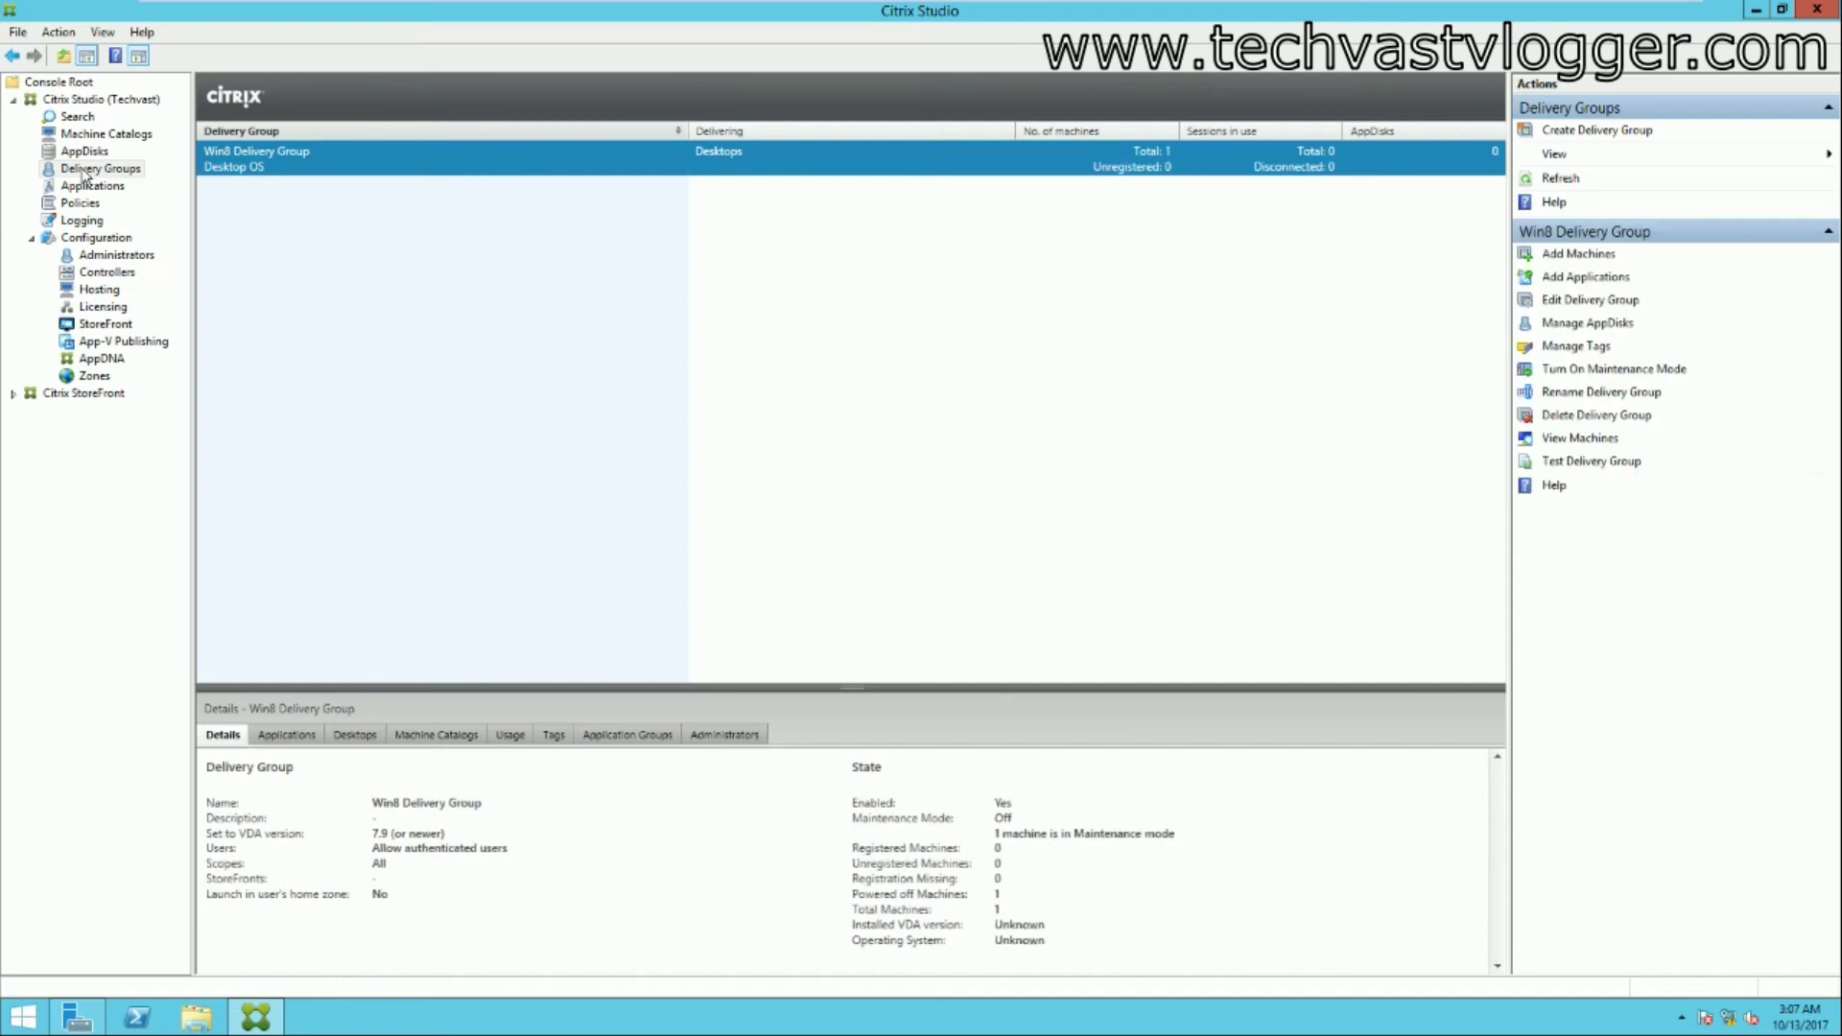
pyautogui.rightClick(96, 169)
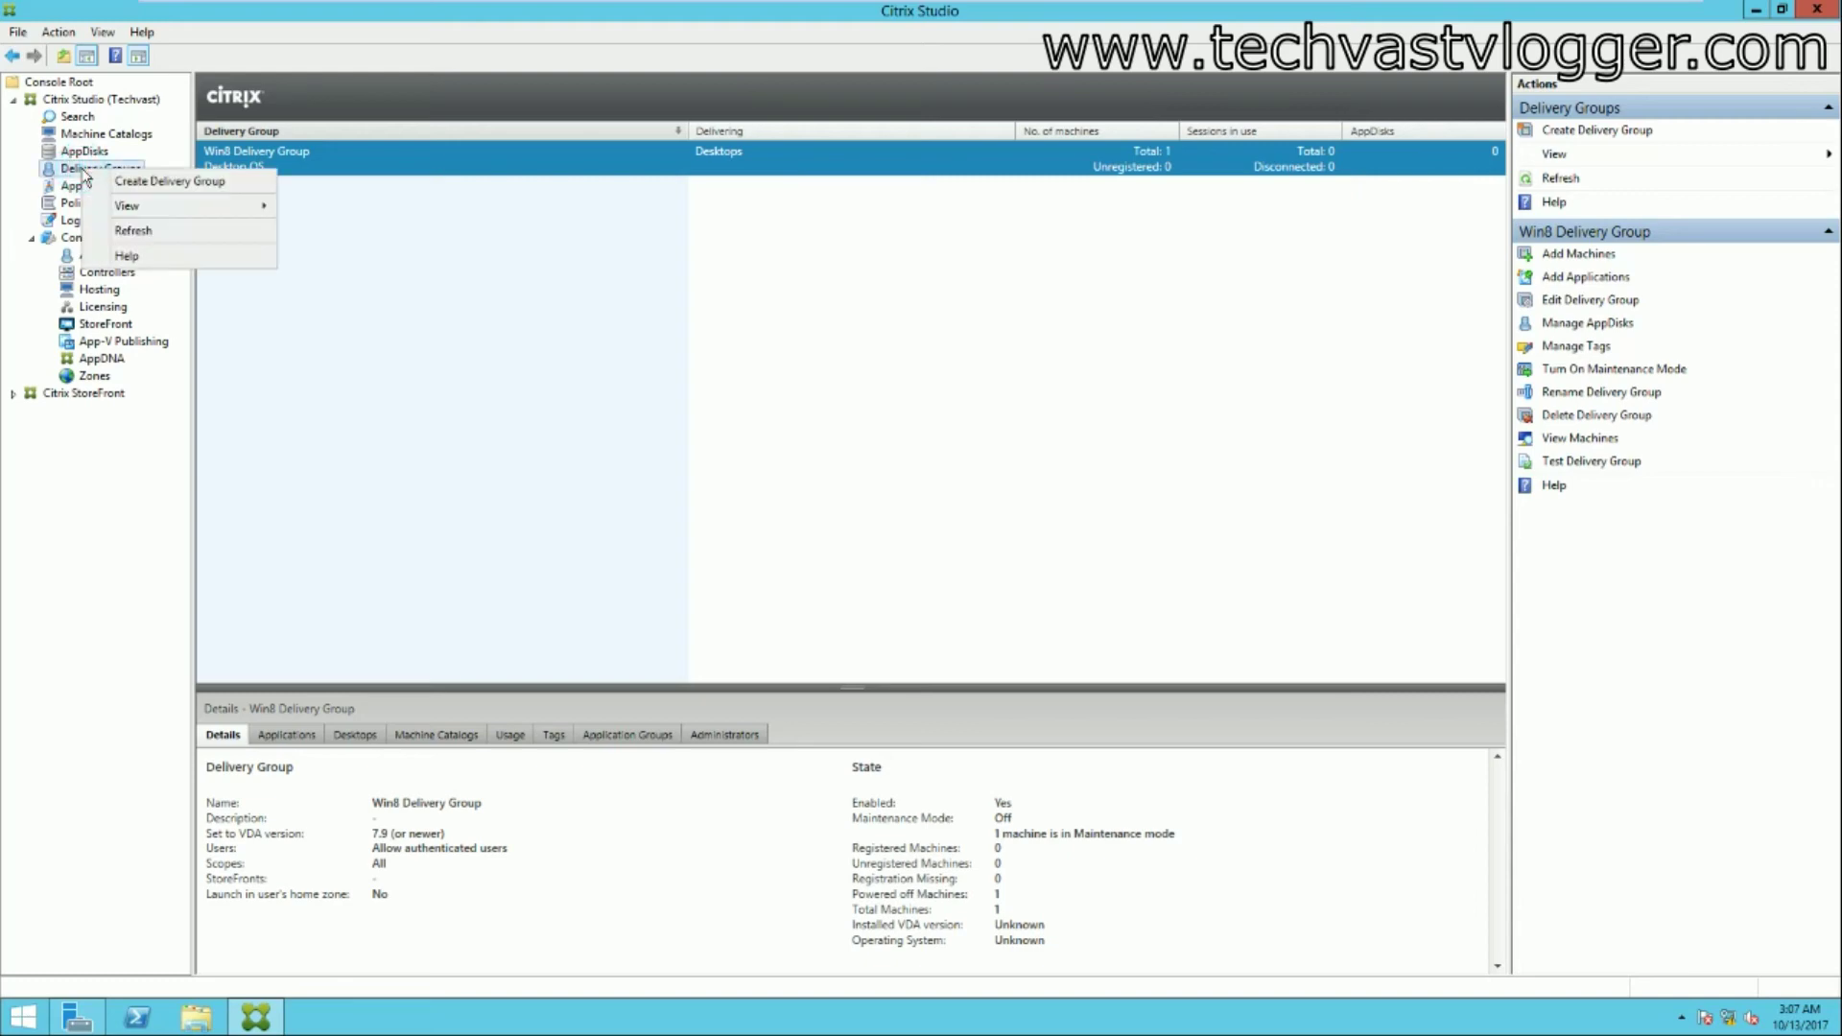
pyautogui.click(145, 180)
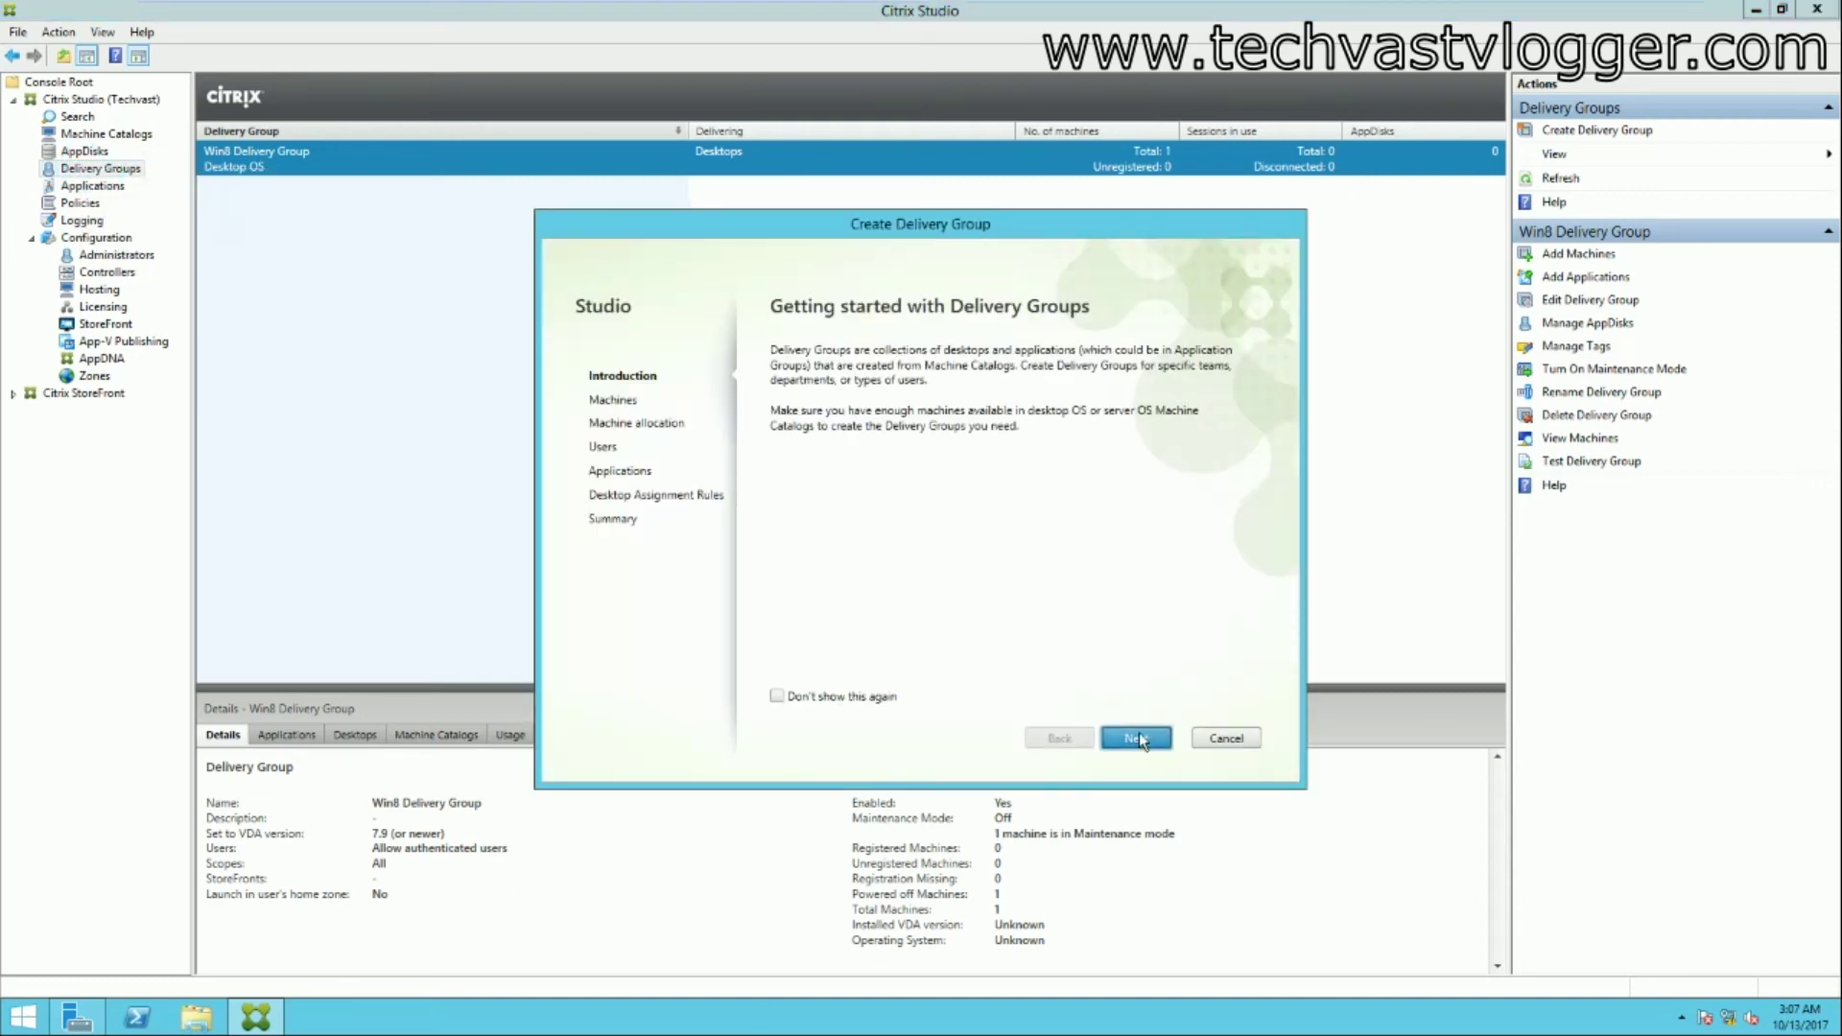
# Step: Use 1 machine from the Win2k12 Machine Catalog and allow any authenticated users to use the delivery group
pyautogui.click(1137, 739)
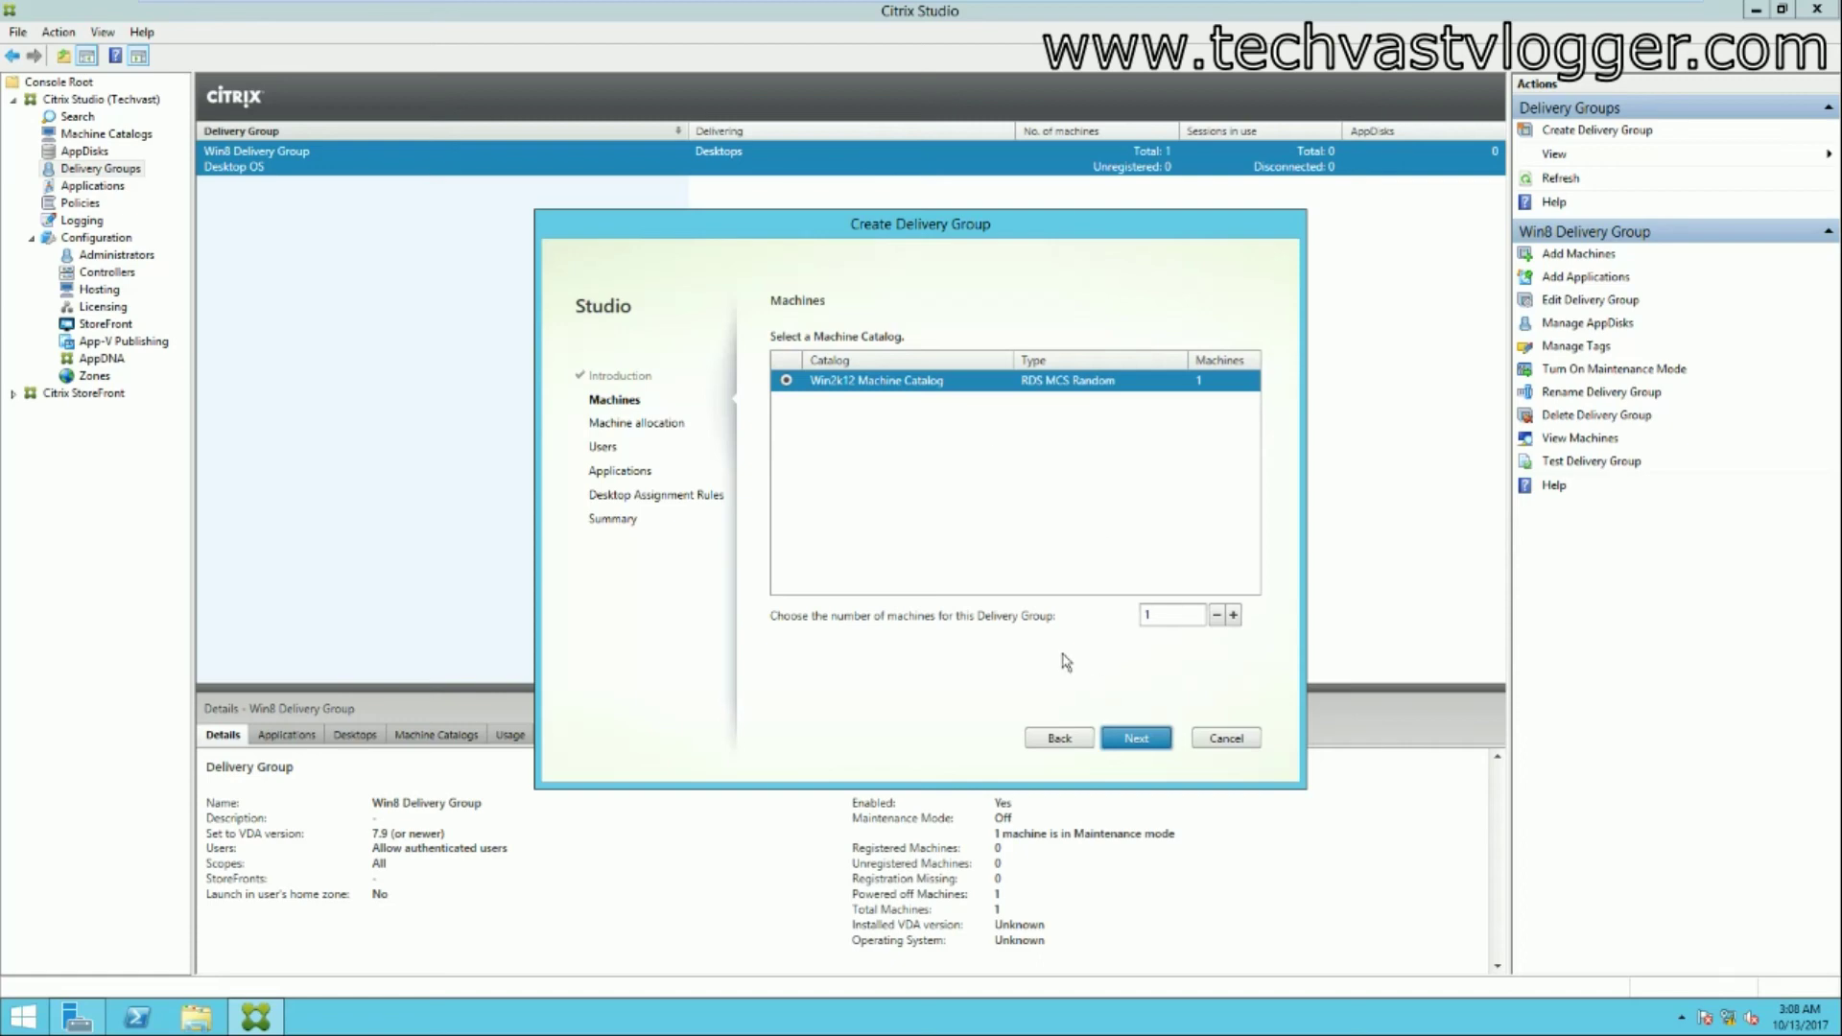
pyautogui.click(1138, 738)
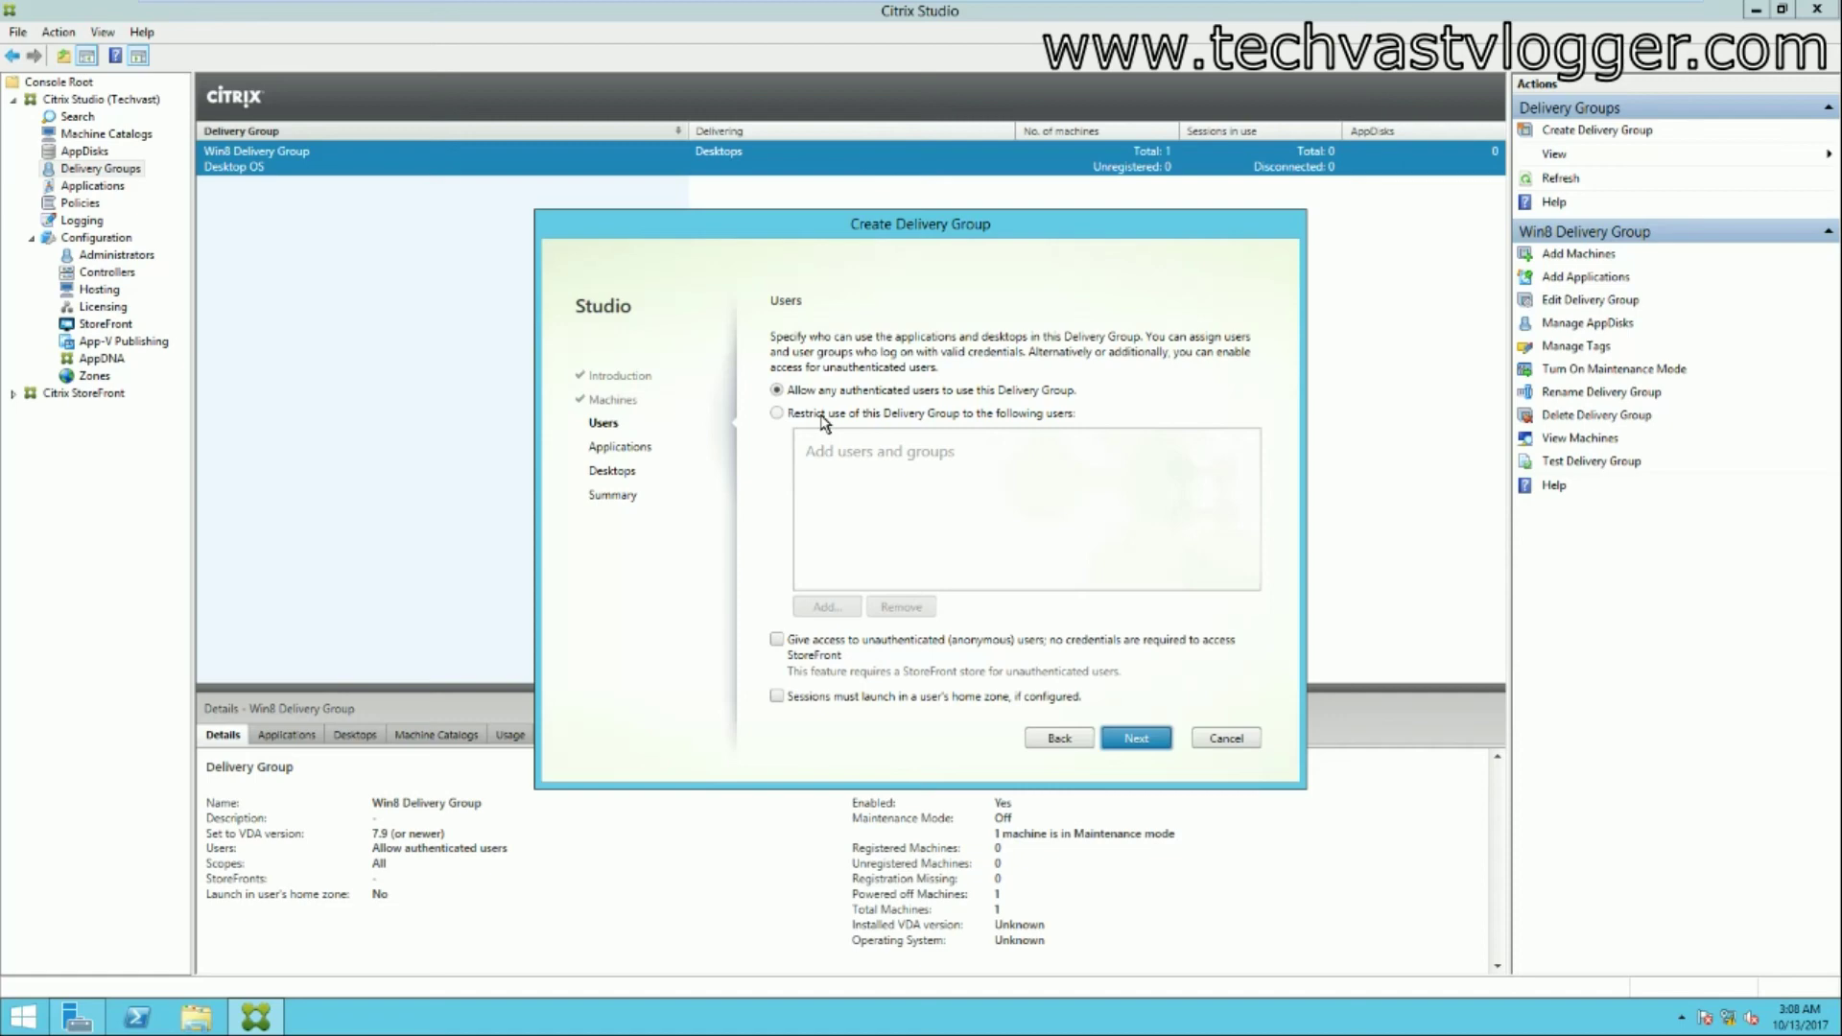
pyautogui.click(1136, 738)
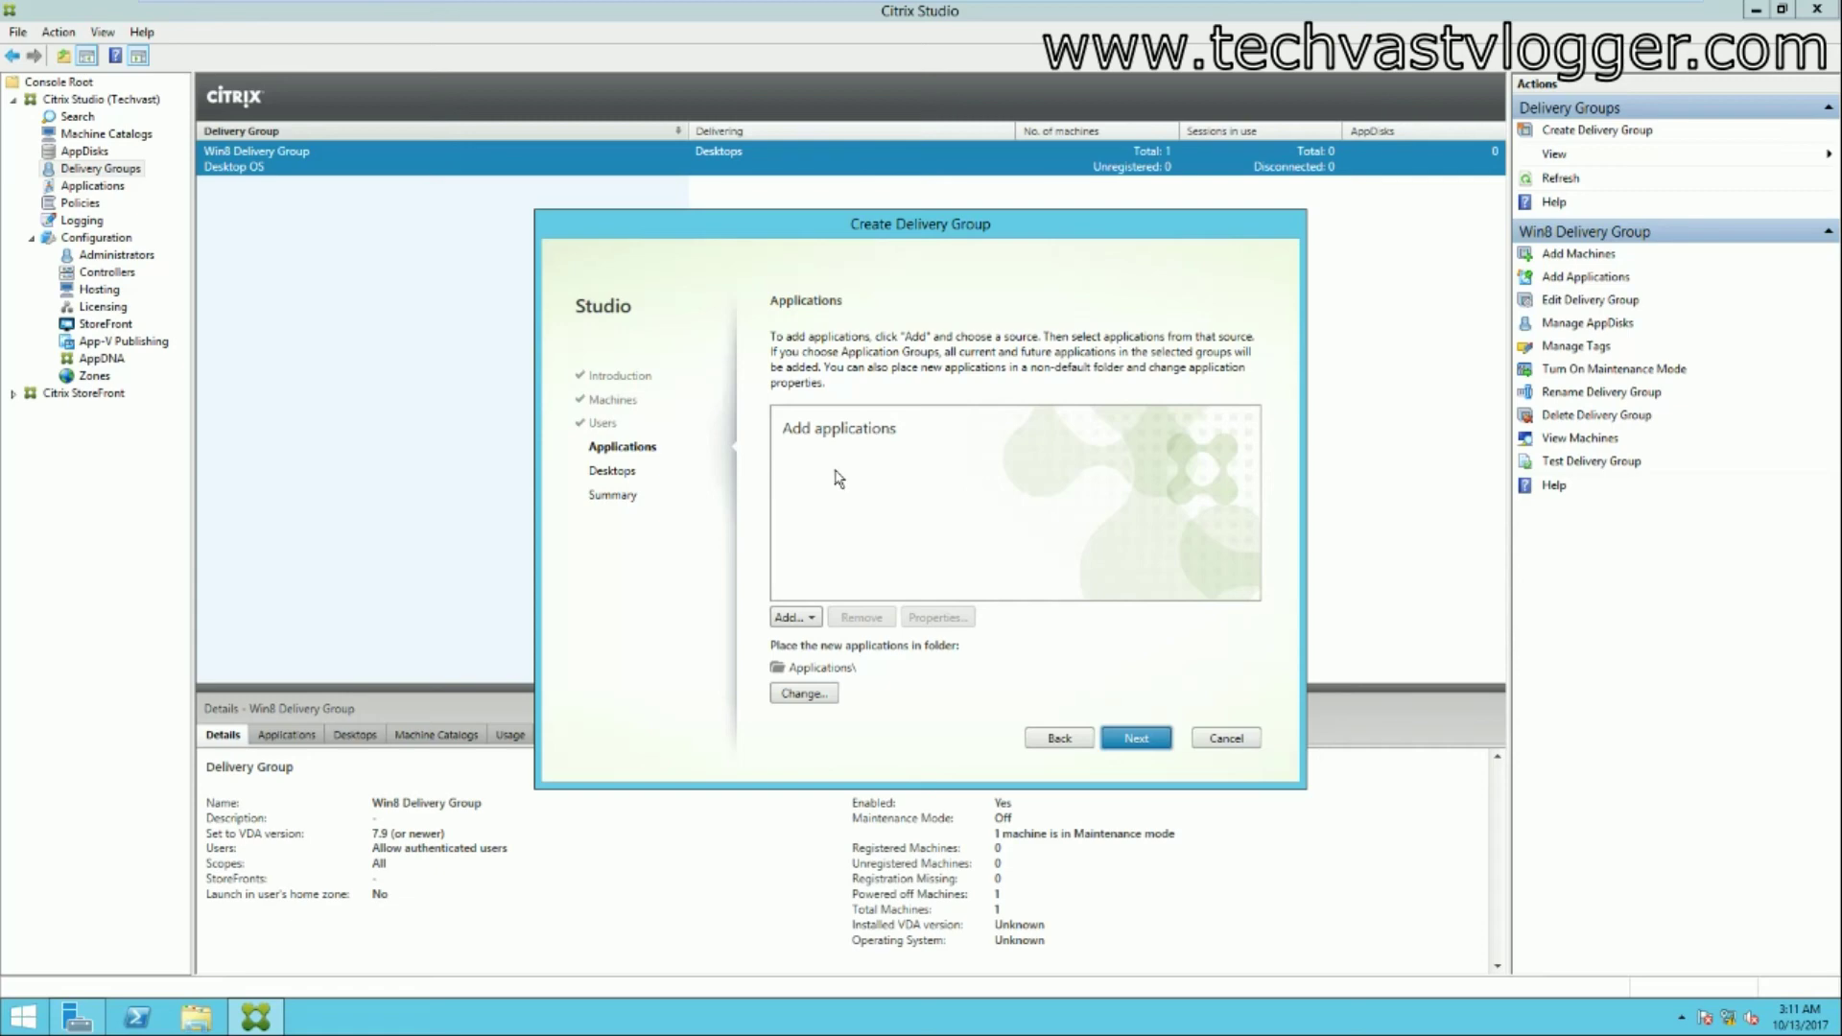
# Step: Add Calculator, Command Prompt, Paint and Notepad to the delivery group from the machine's discovered start menu applications
pyautogui.click(809, 622)
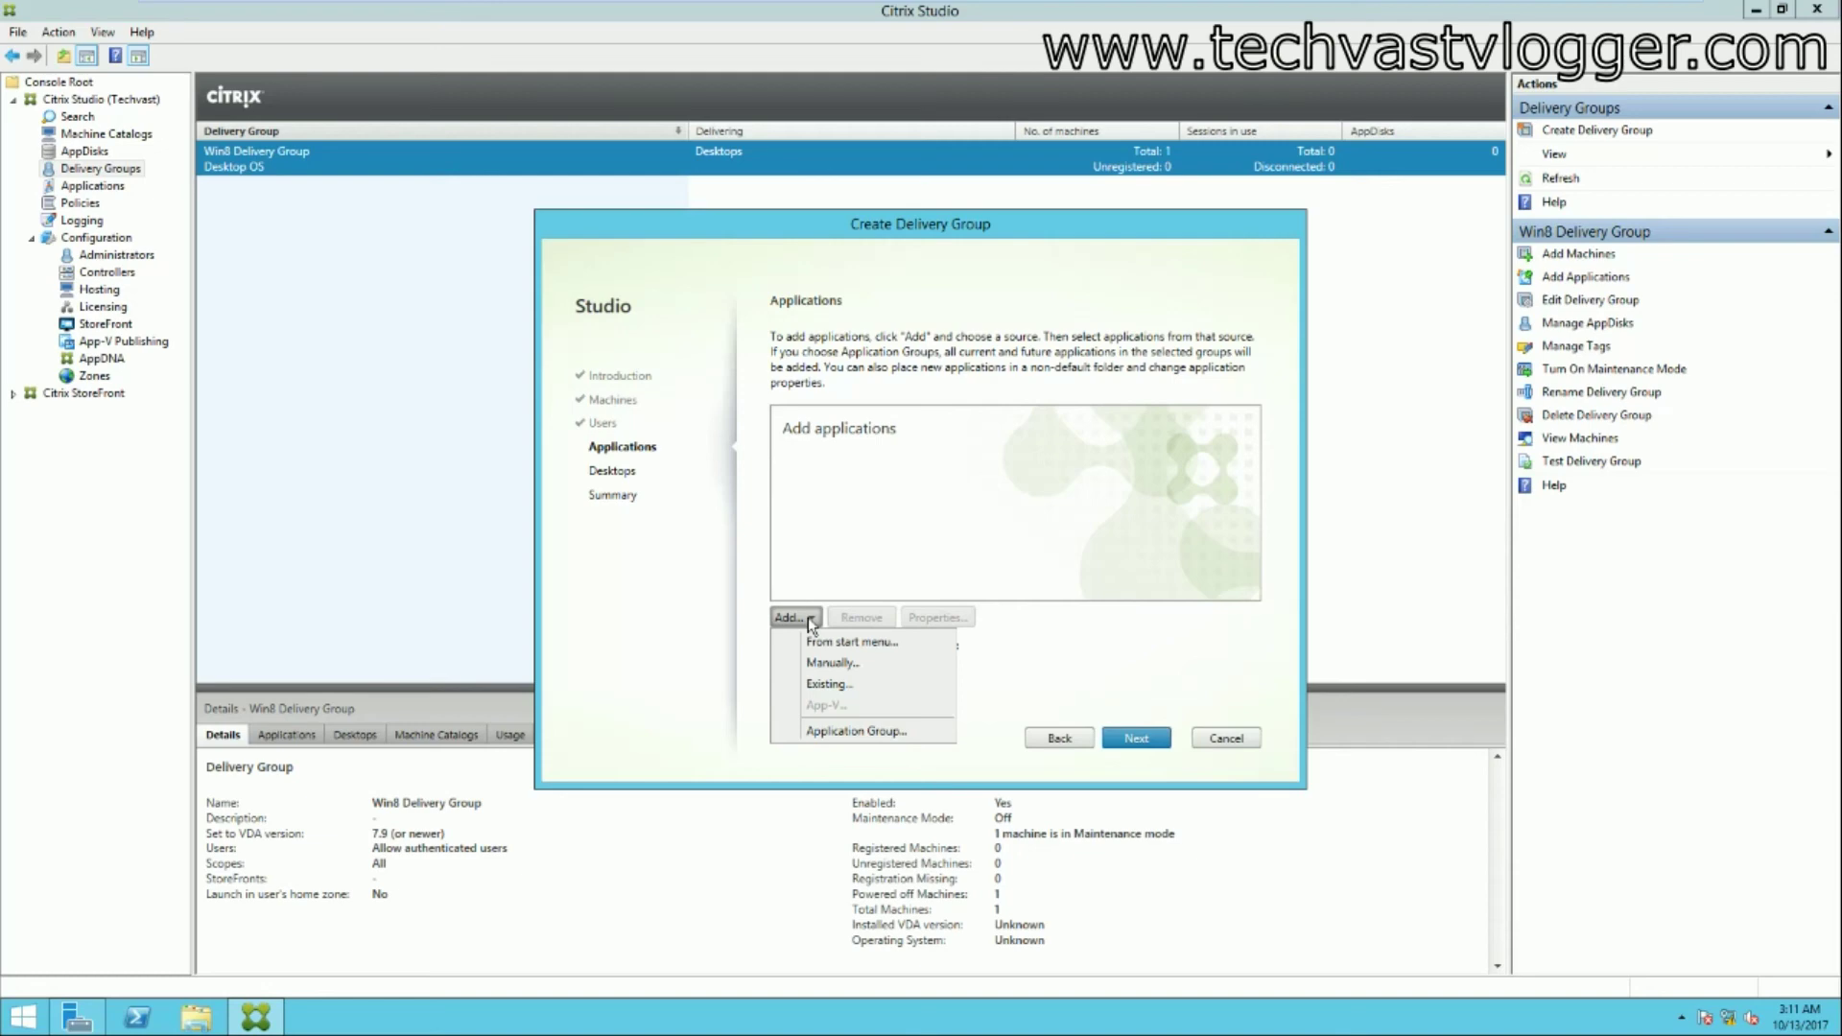
pyautogui.click(843, 641)
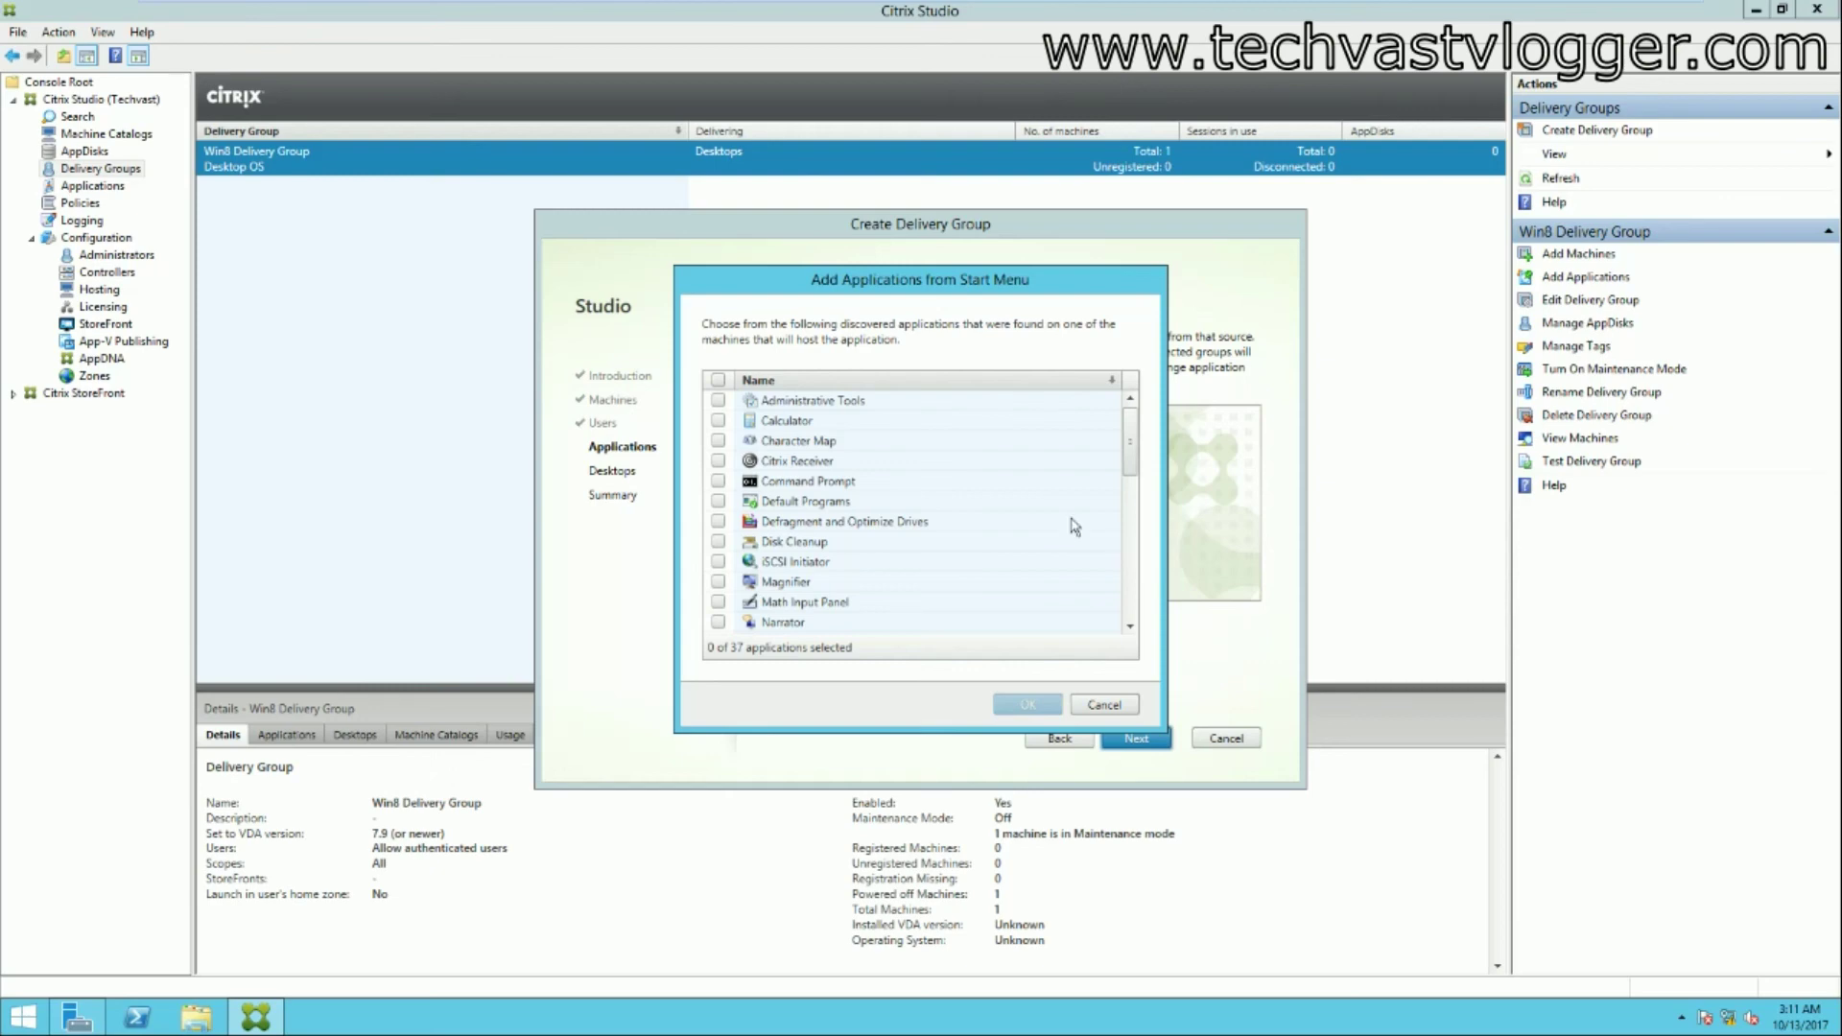
pyautogui.click(719, 421)
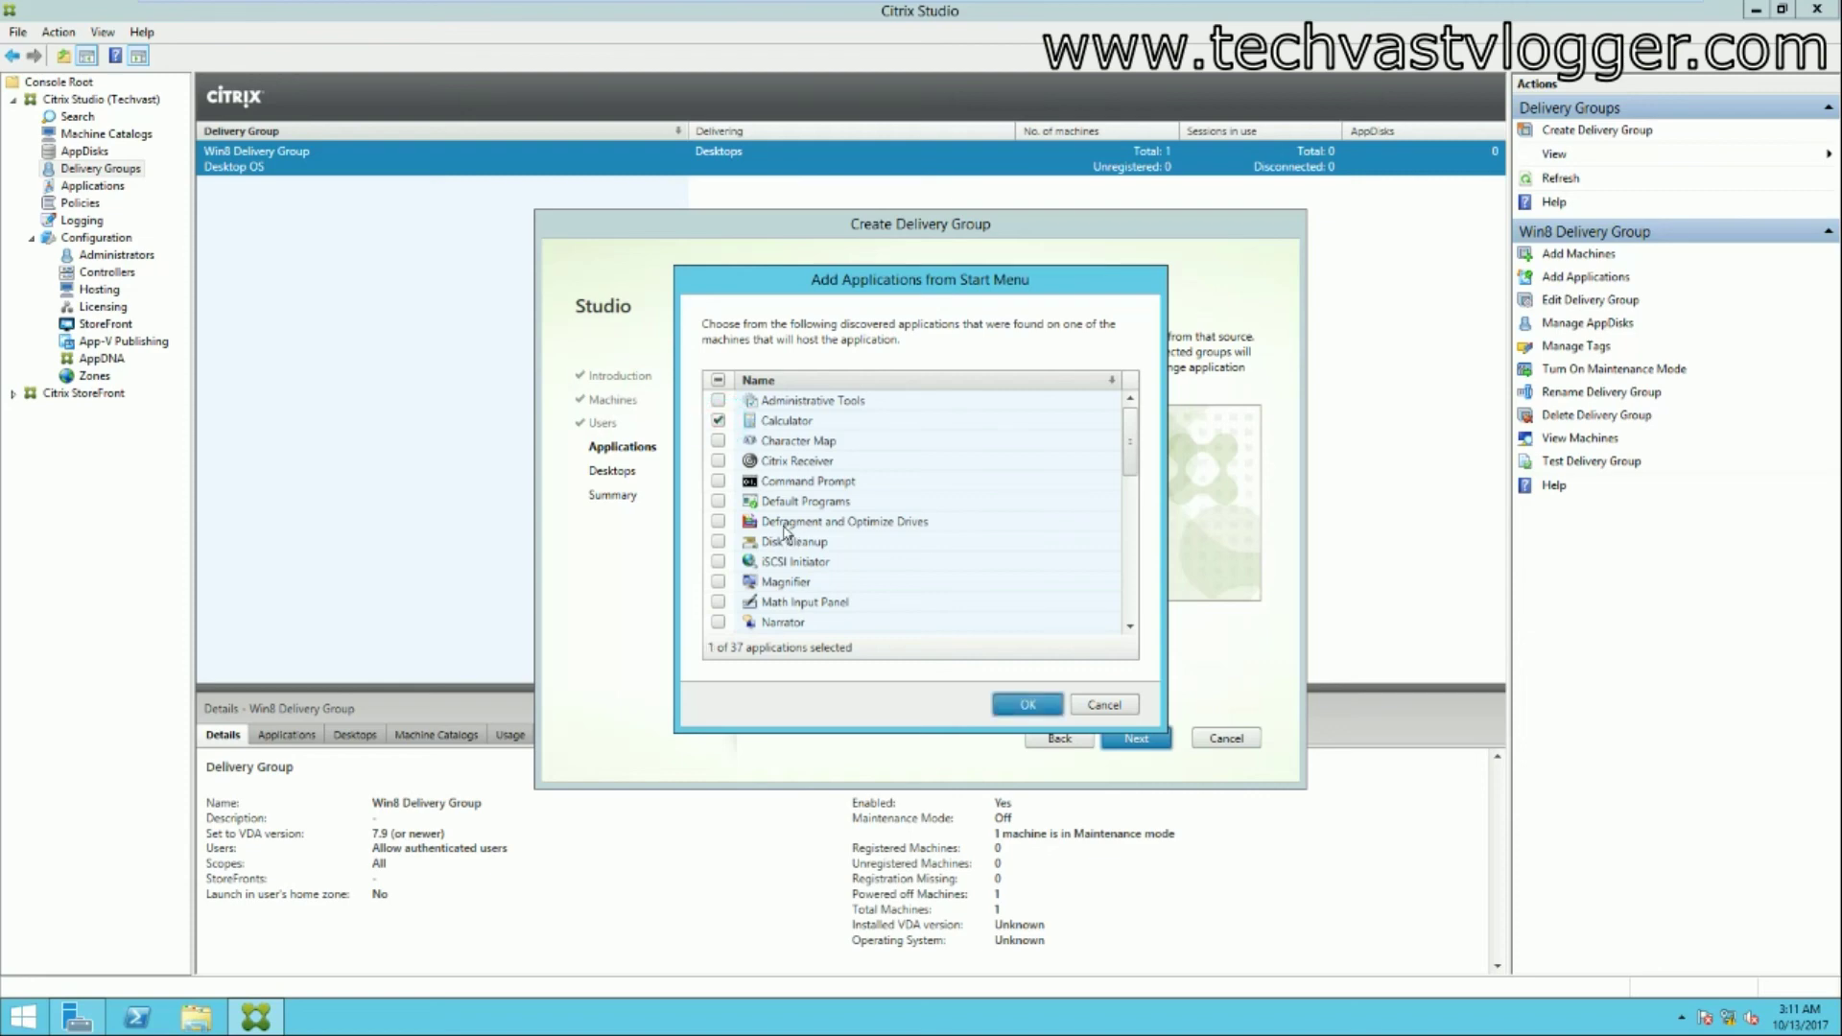
pyautogui.click(719, 481)
pyautogui.moveTo(1132, 446); pyautogui.dragTo(1137, 552)
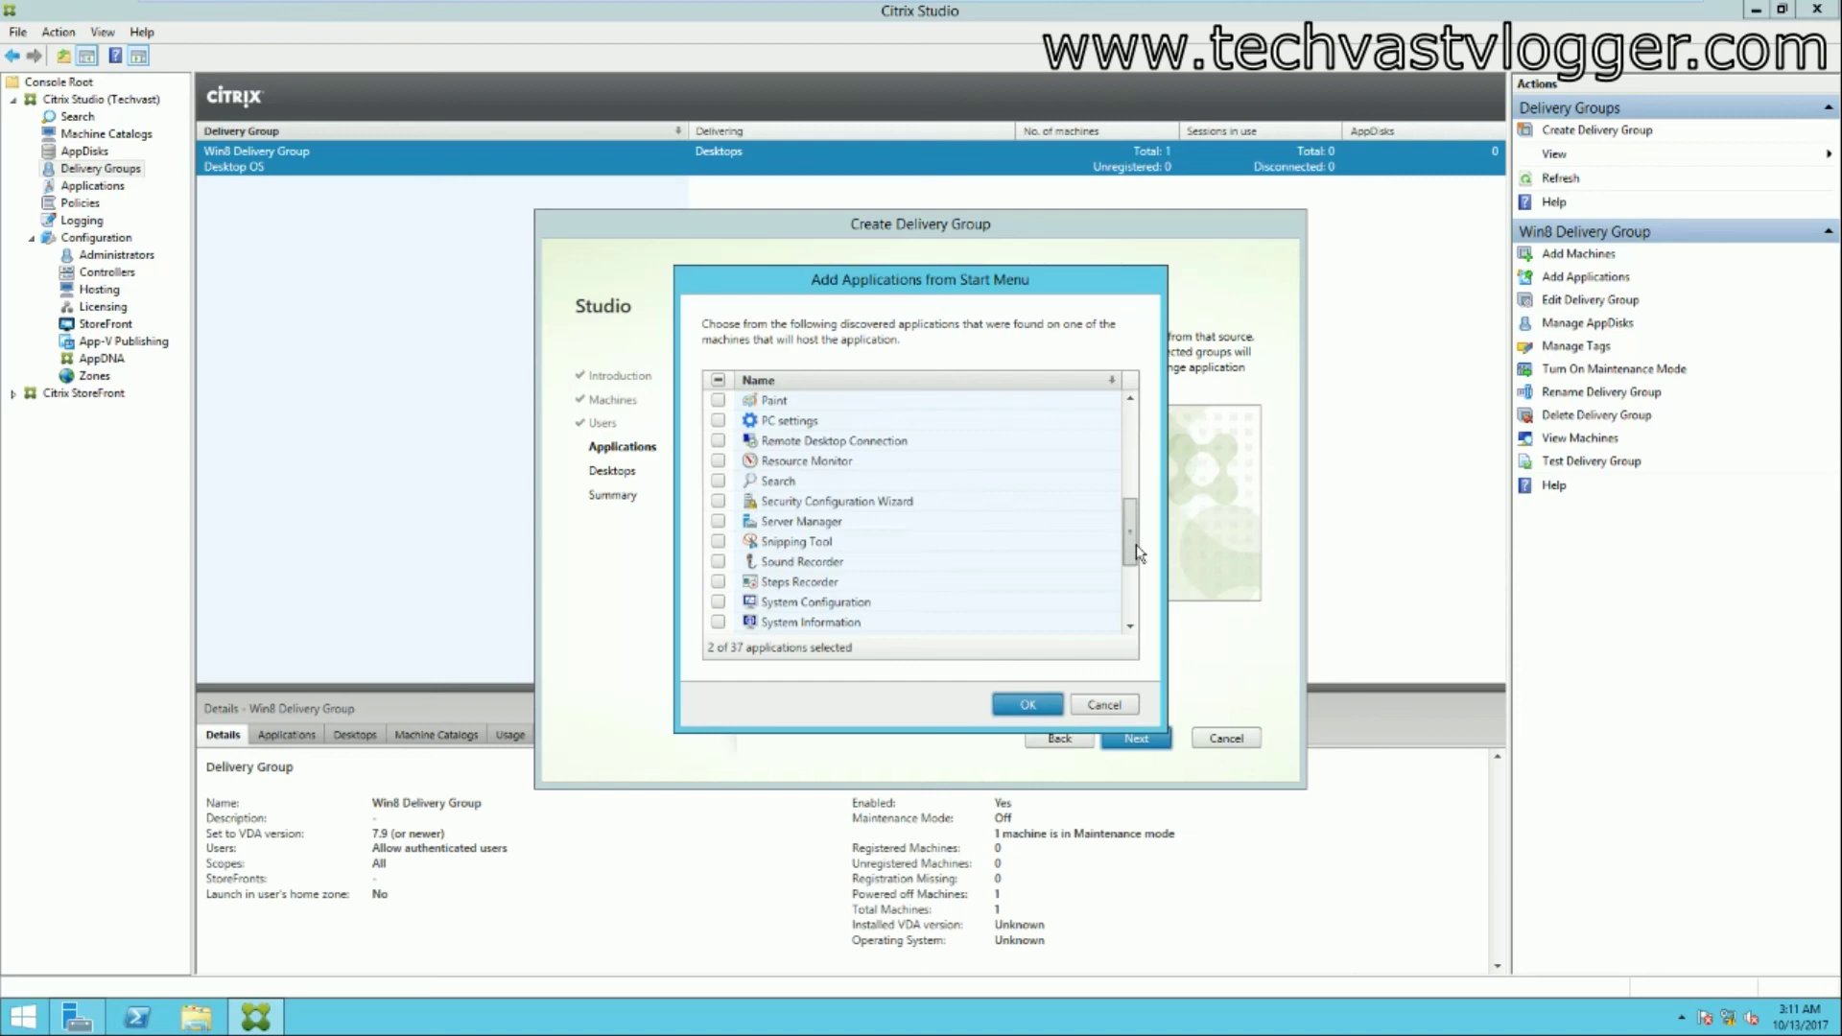
pyautogui.click(717, 401)
pyautogui.moveTo(1131, 541); pyautogui.dragTo(1131, 515)
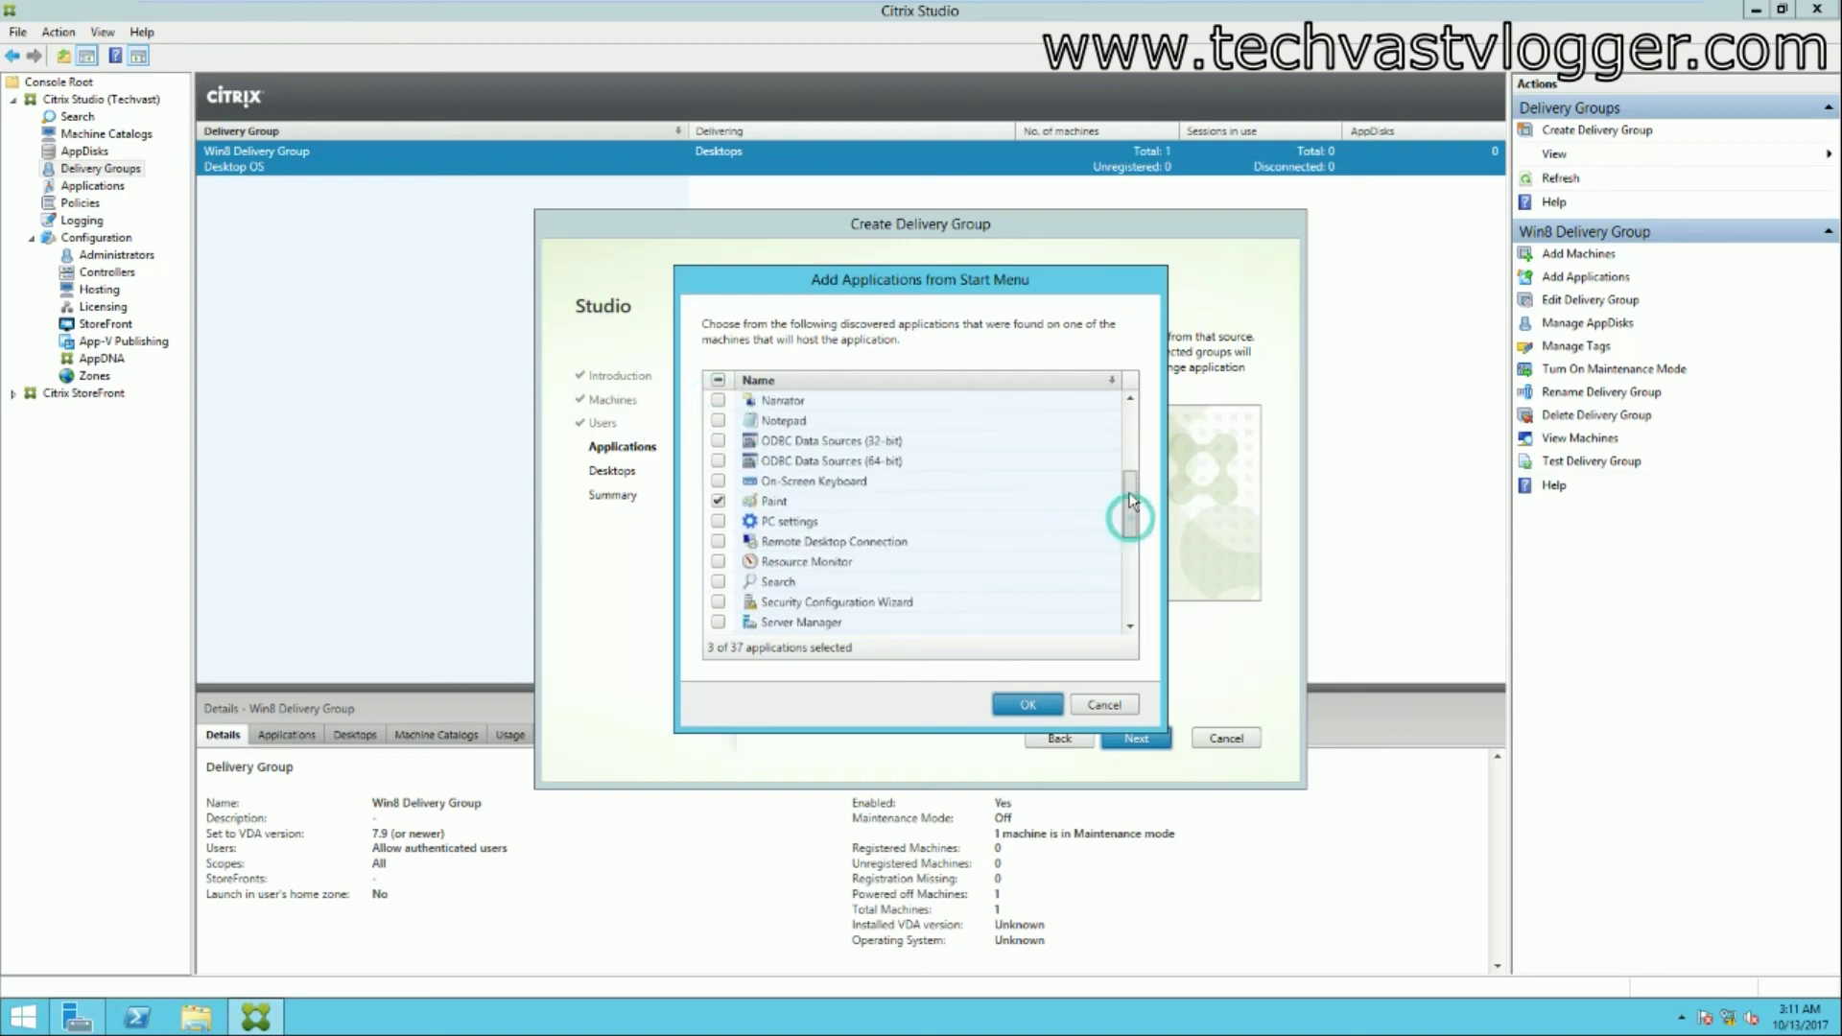
pyautogui.click(719, 420)
pyautogui.click(1025, 705)
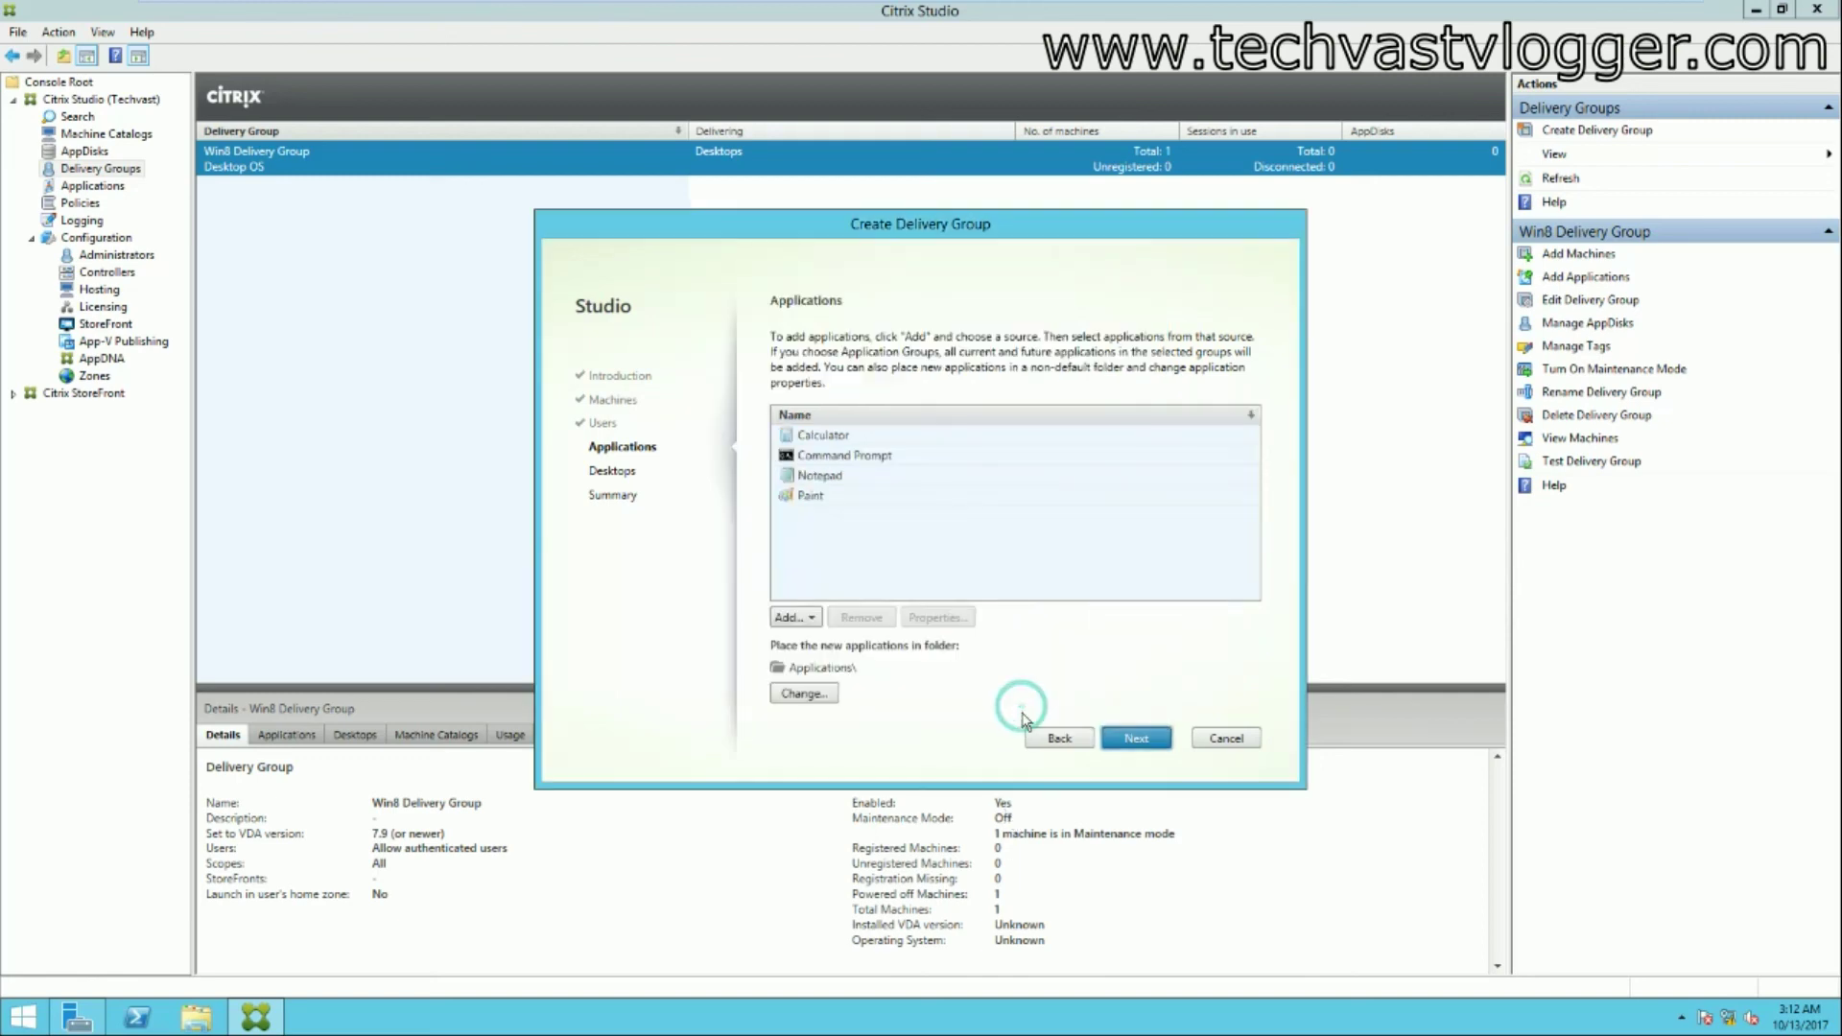
# Step: Examine the manual and existing-application options and the other application sources without adding anything from them
pyautogui.click(795, 617)
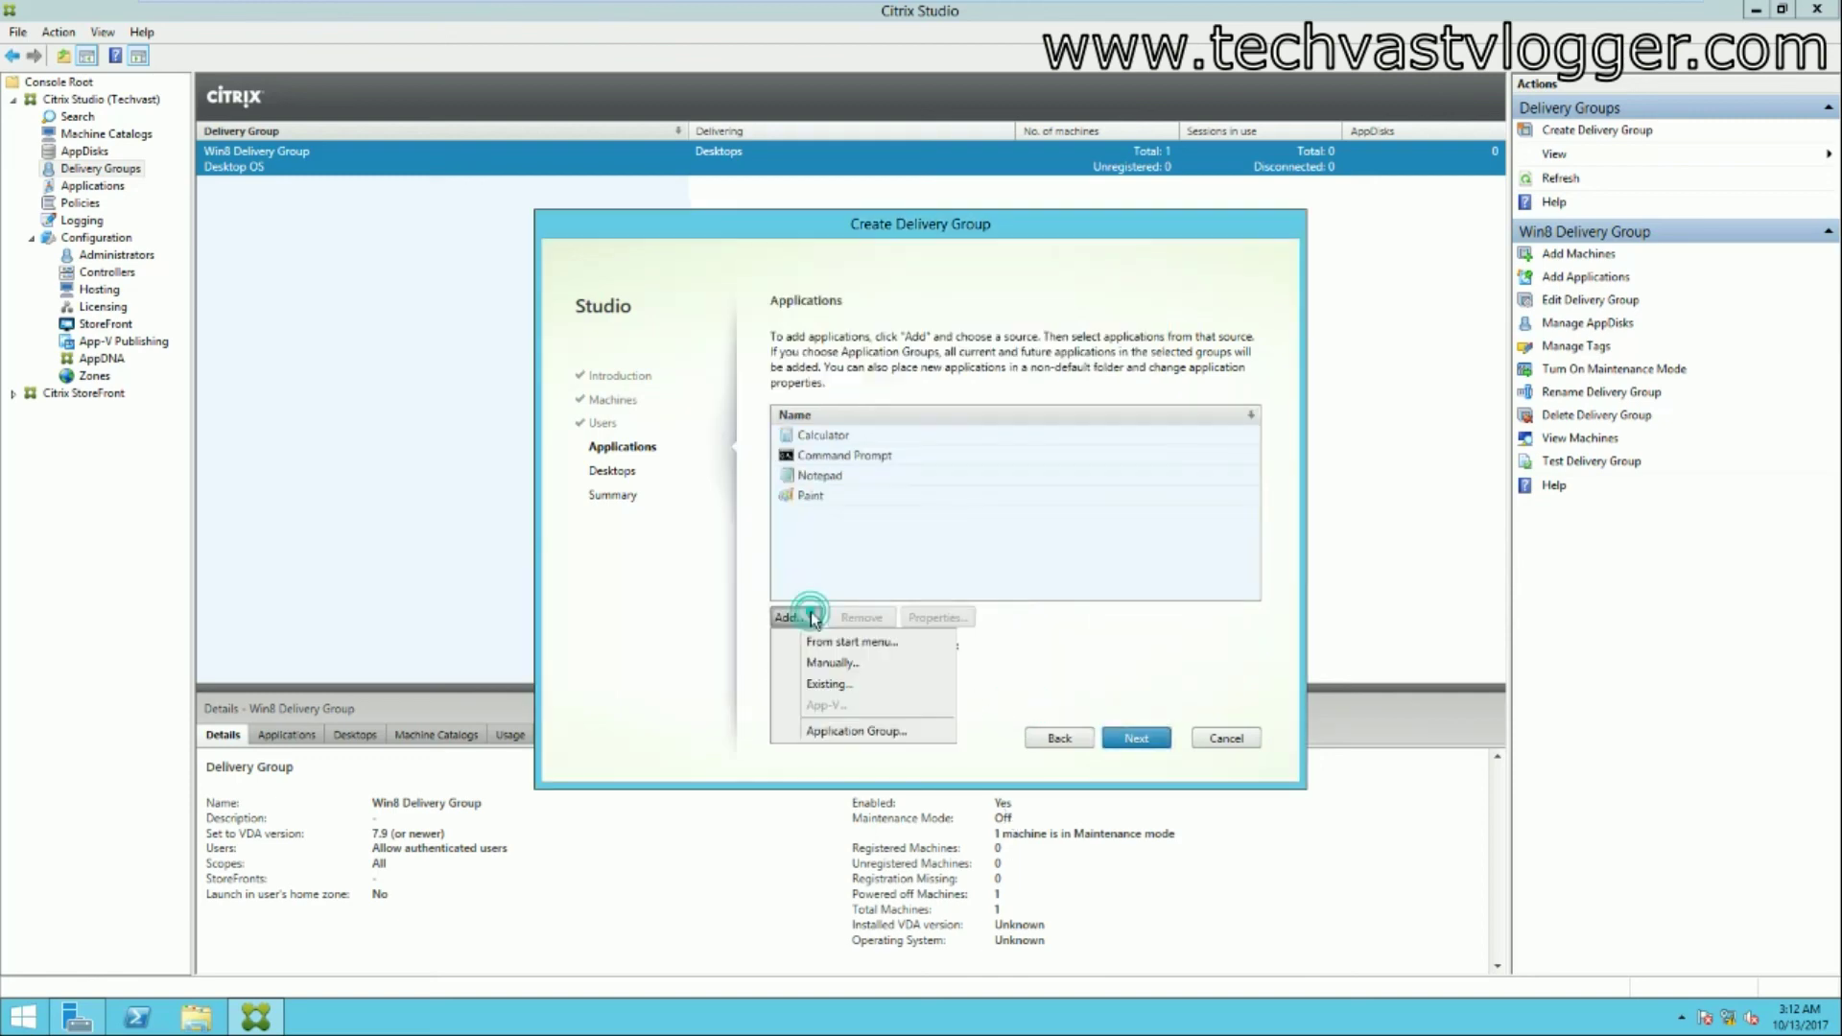
pyautogui.click(835, 662)
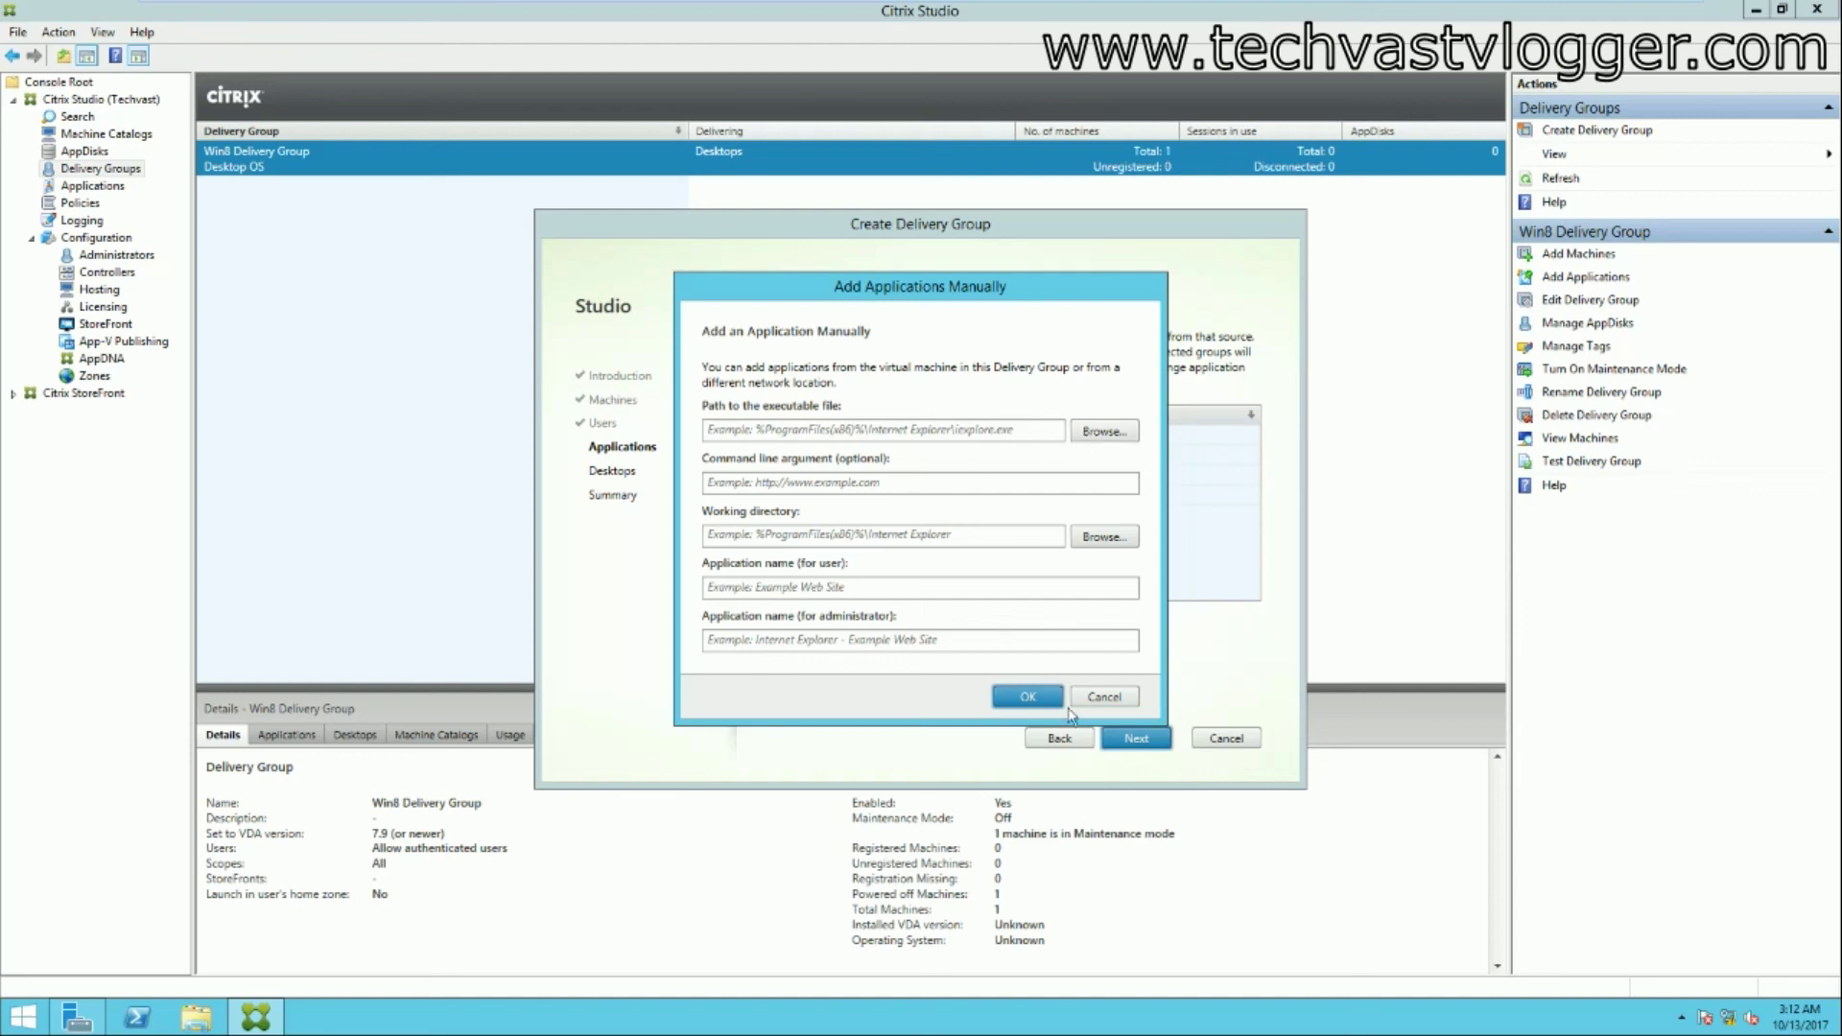
pyautogui.click(1118, 696)
pyautogui.click(810, 620)
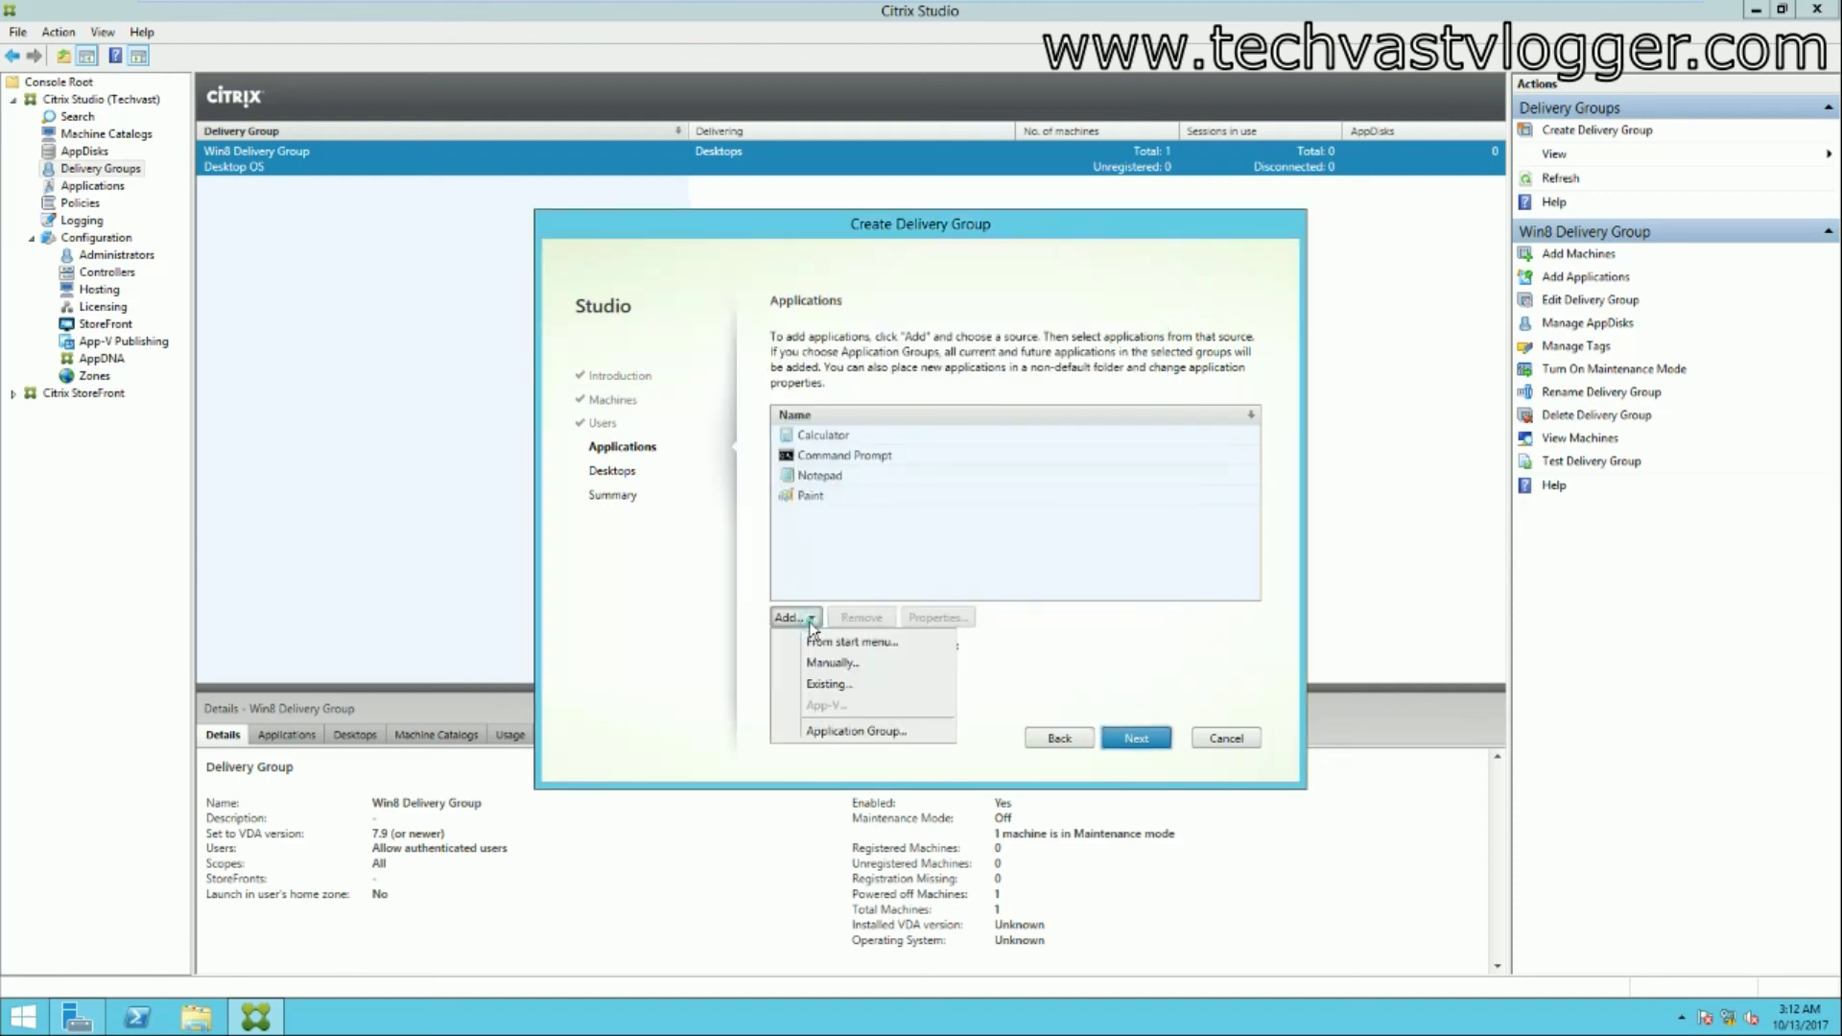
pyautogui.click(827, 685)
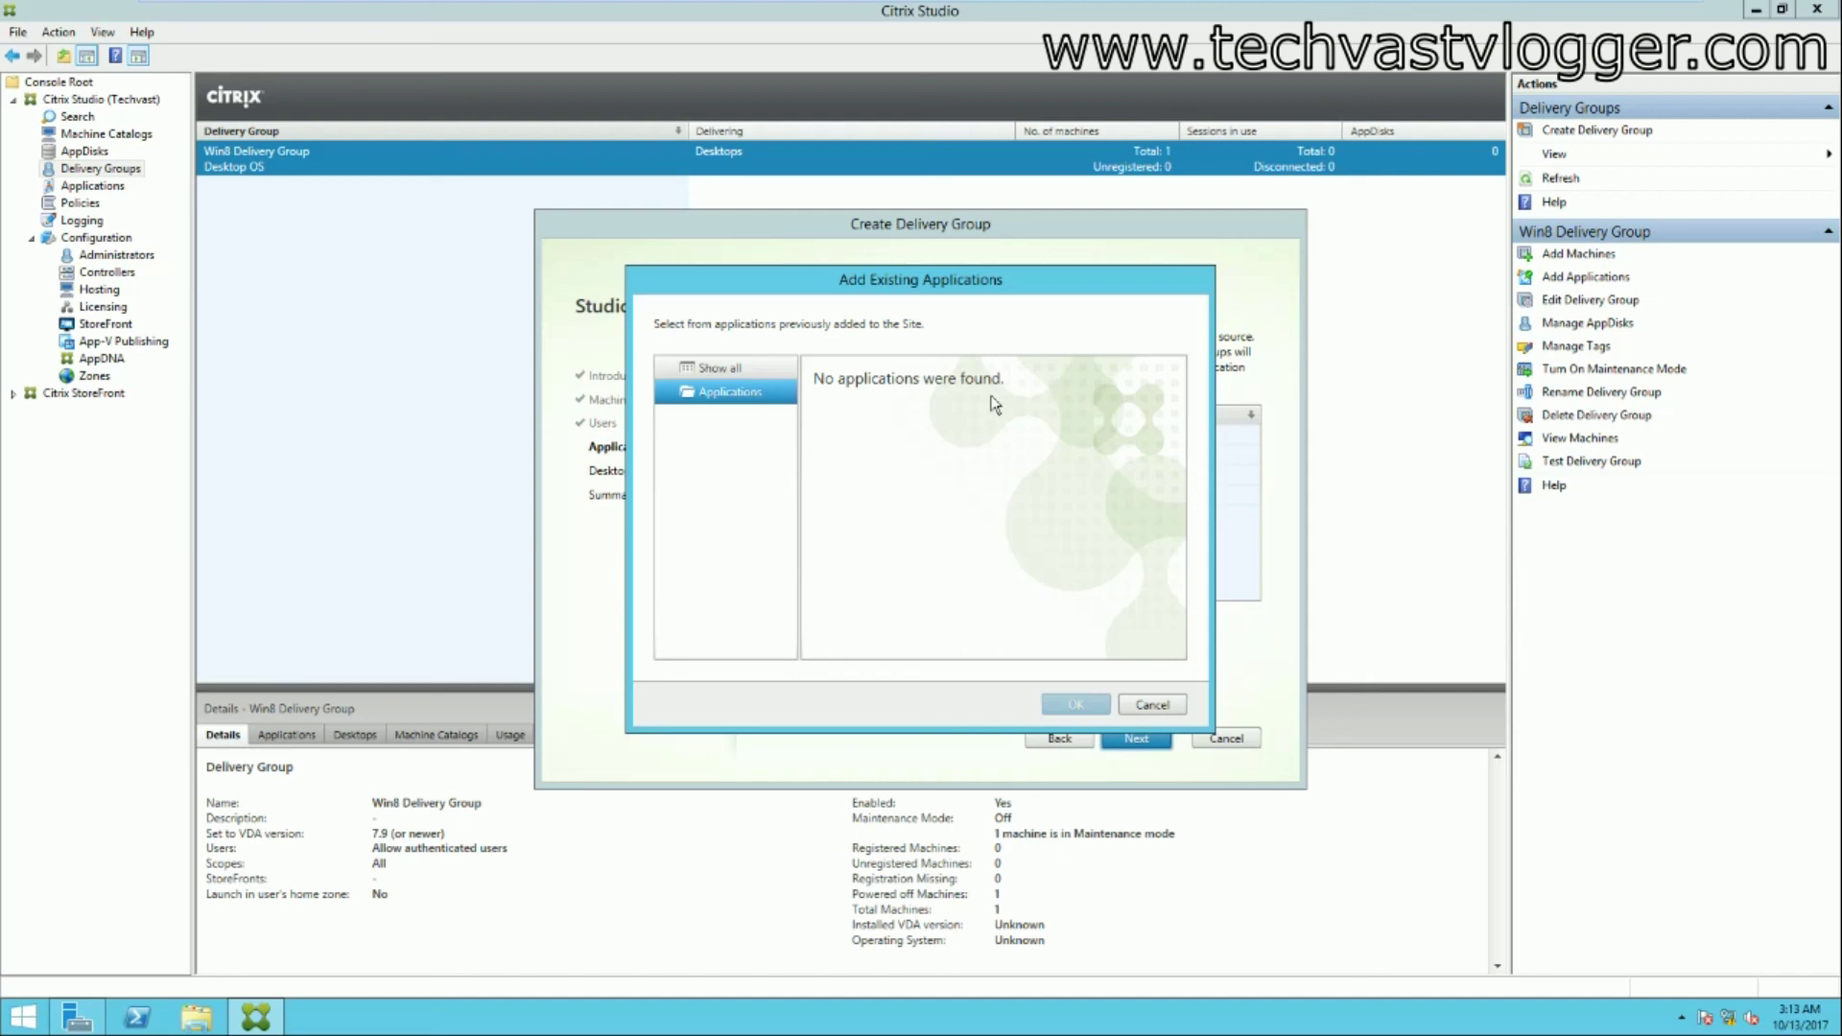
pyautogui.click(1153, 706)
pyautogui.click(811, 618)
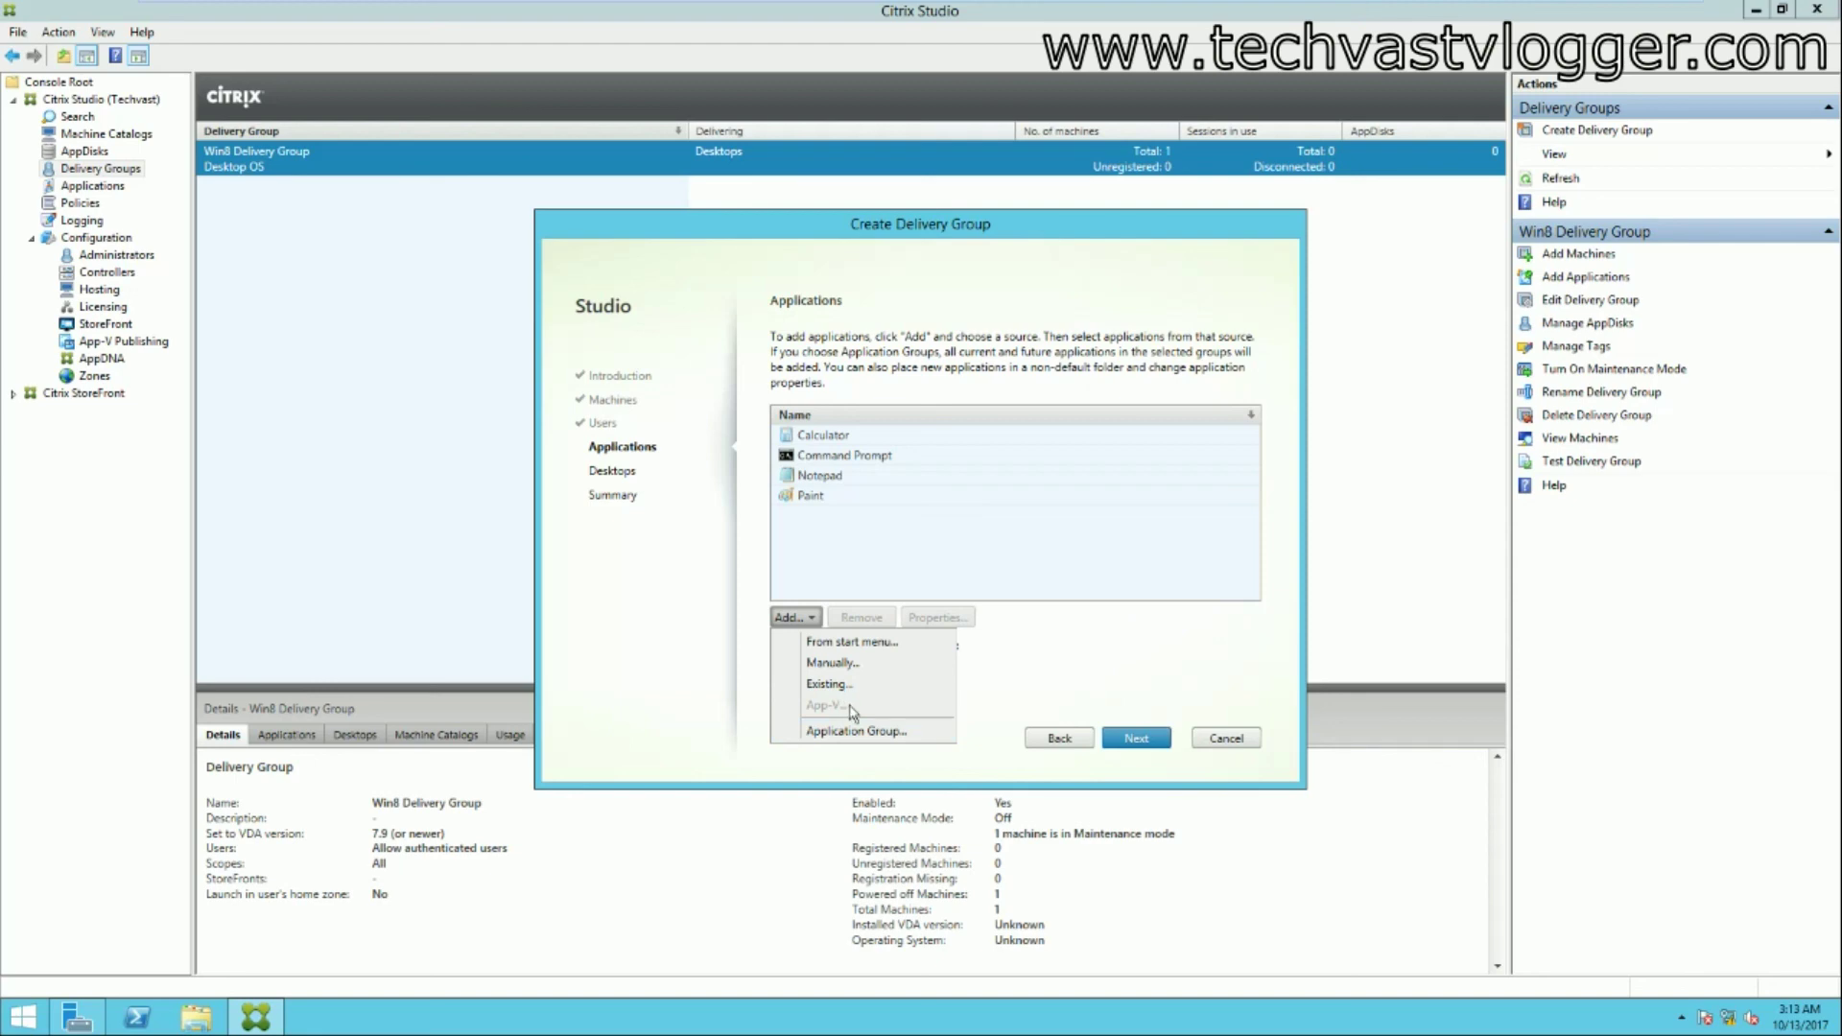
pyautogui.click(1098, 665)
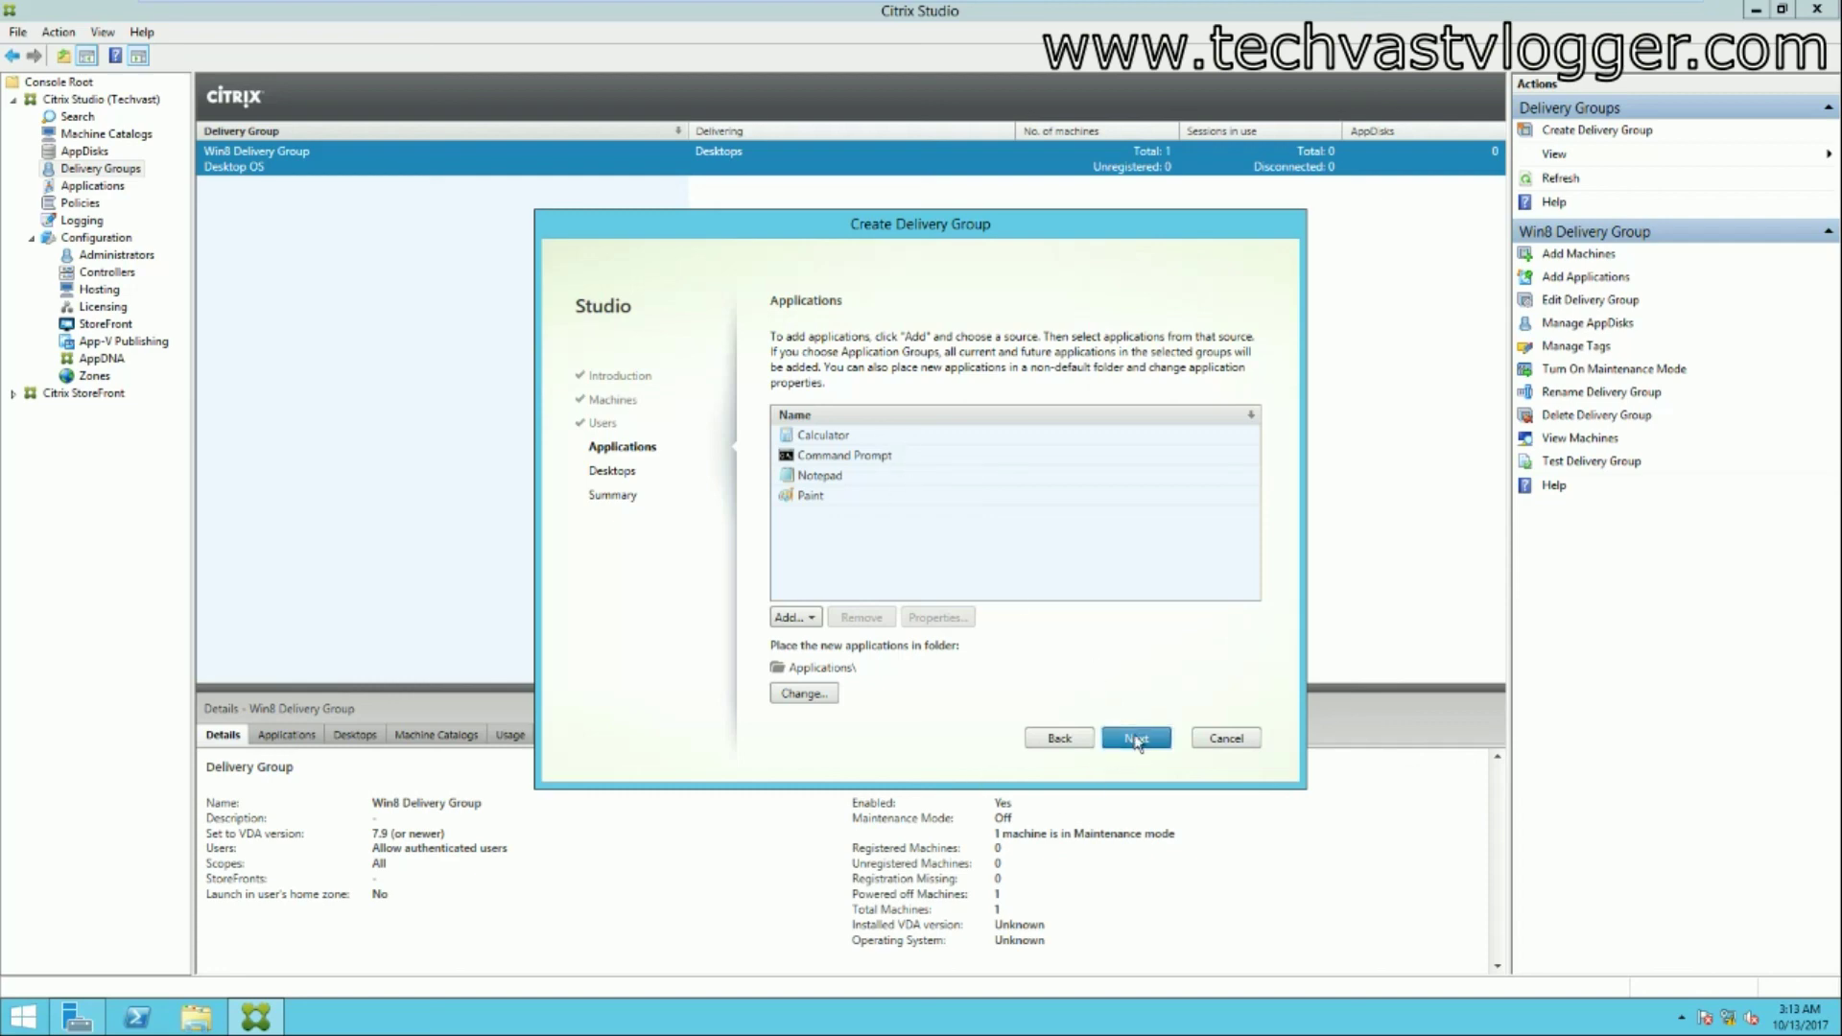
# Step: Review the desktop assignment settings and proceed to the summary without adding any desktop
pyautogui.click(1130, 739)
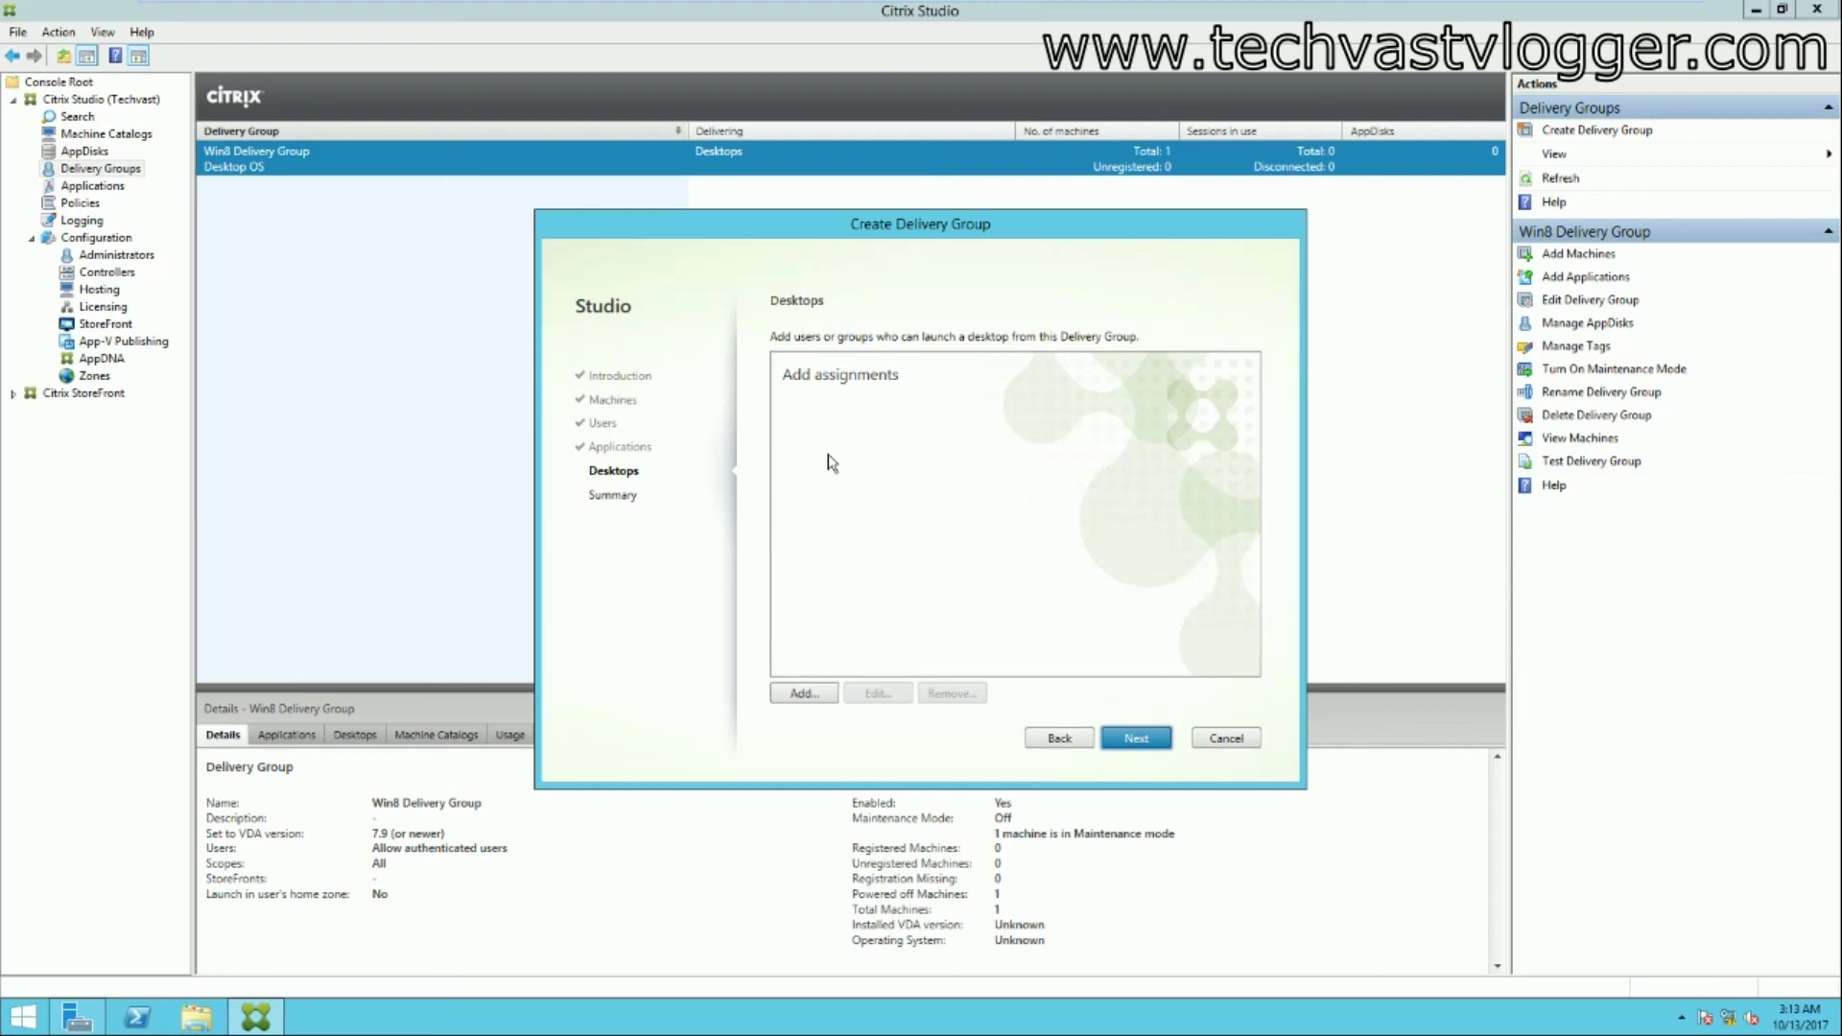
pyautogui.click(816, 693)
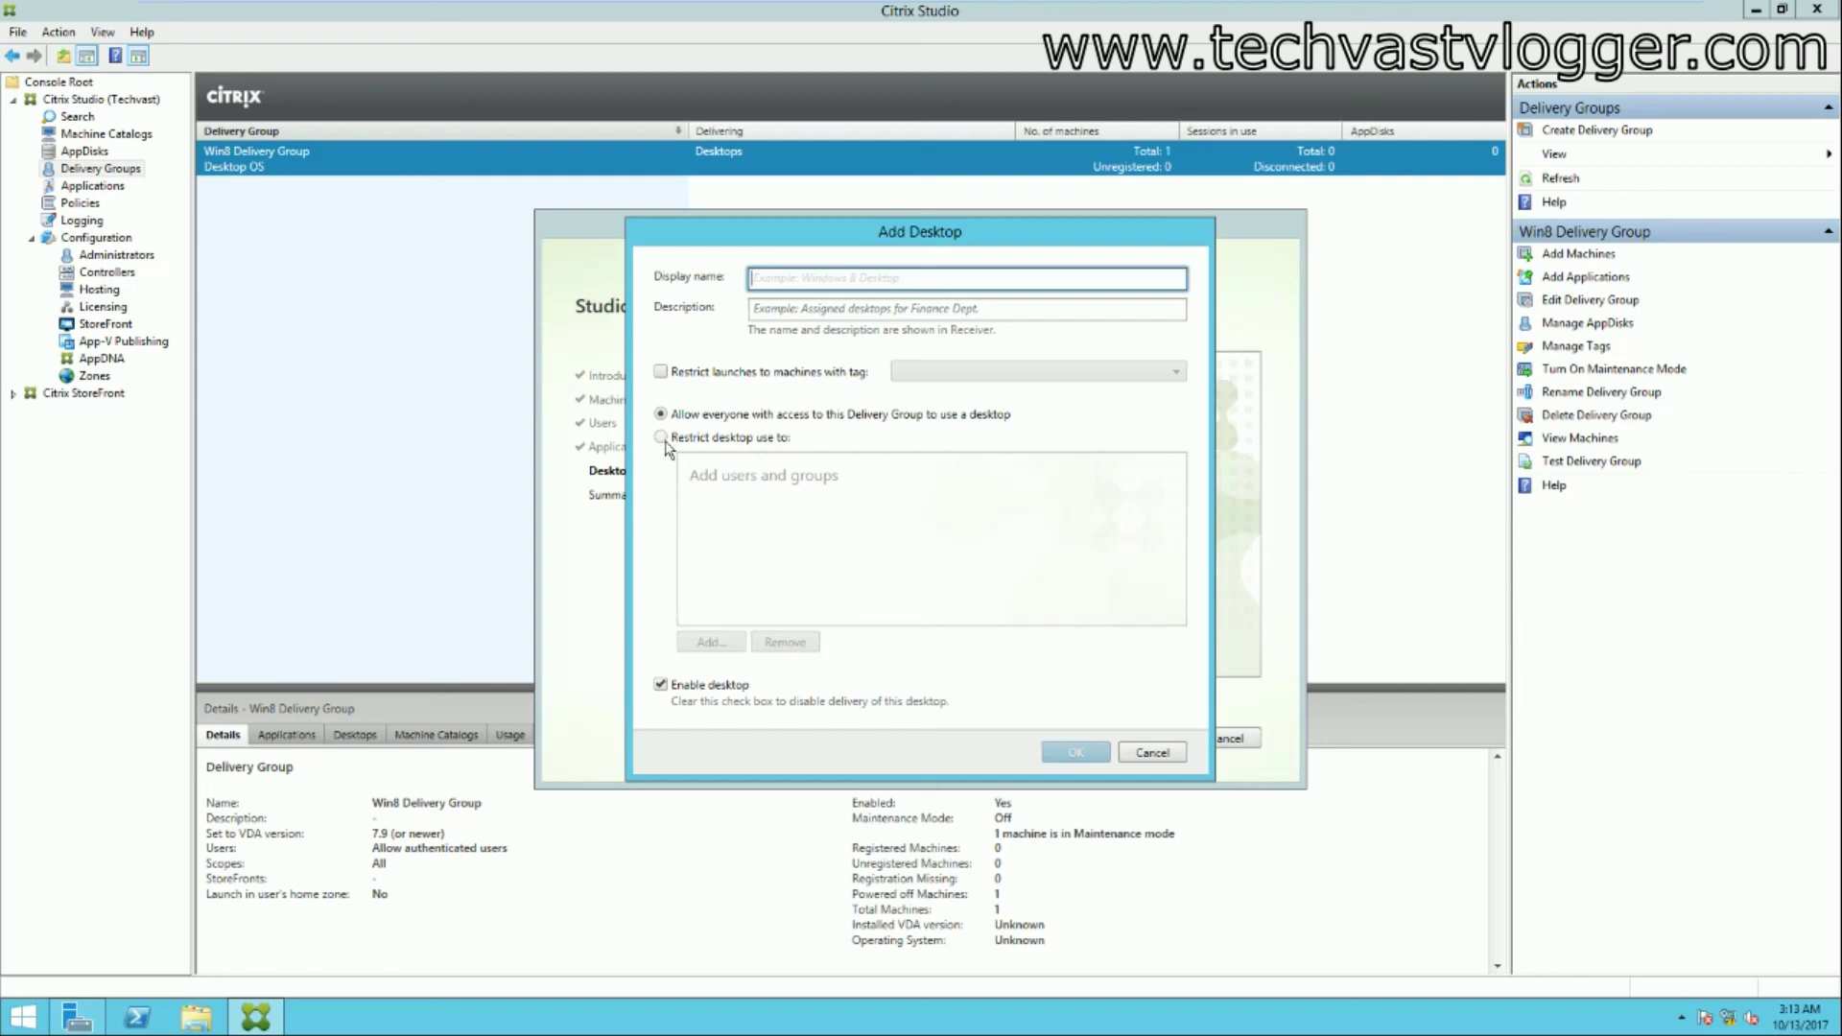
pyautogui.click(1162, 752)
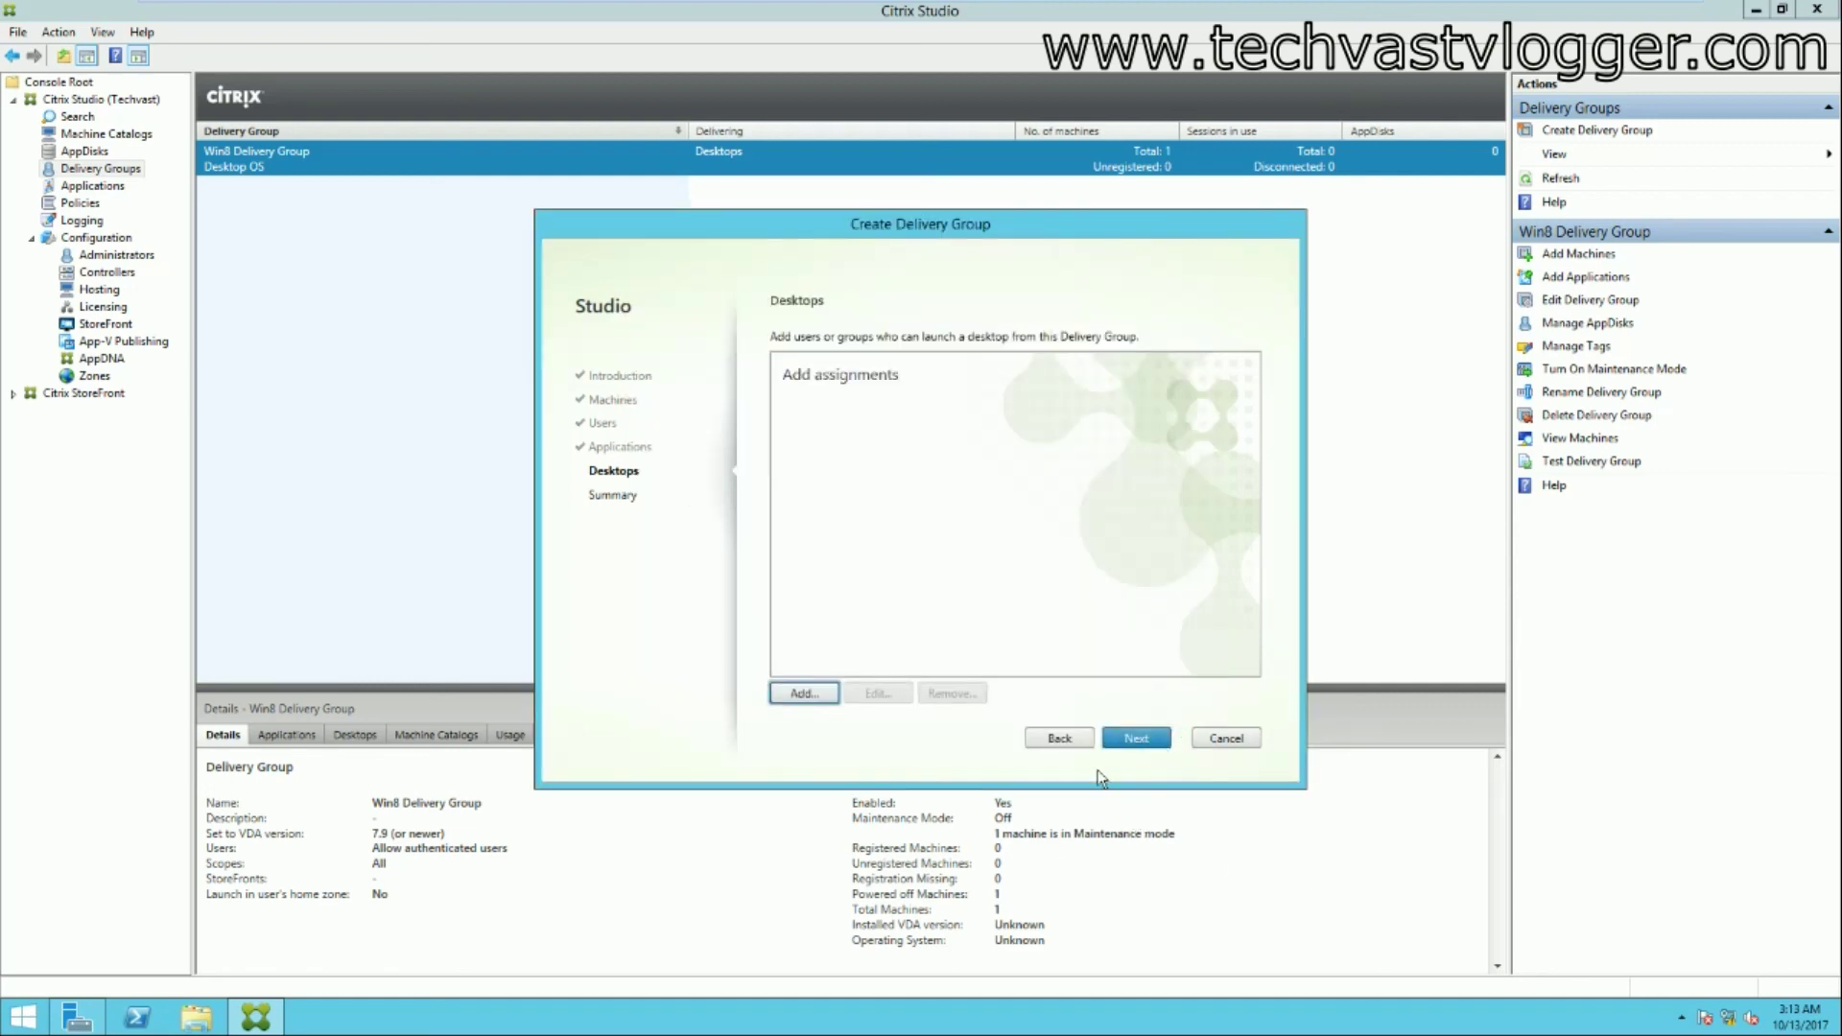
pyautogui.click(1137, 738)
# Step: Name the delivery group "Win2k12 Apps Delivery Group", leave its description empty, and finish creating it
pyautogui.click(801, 633)
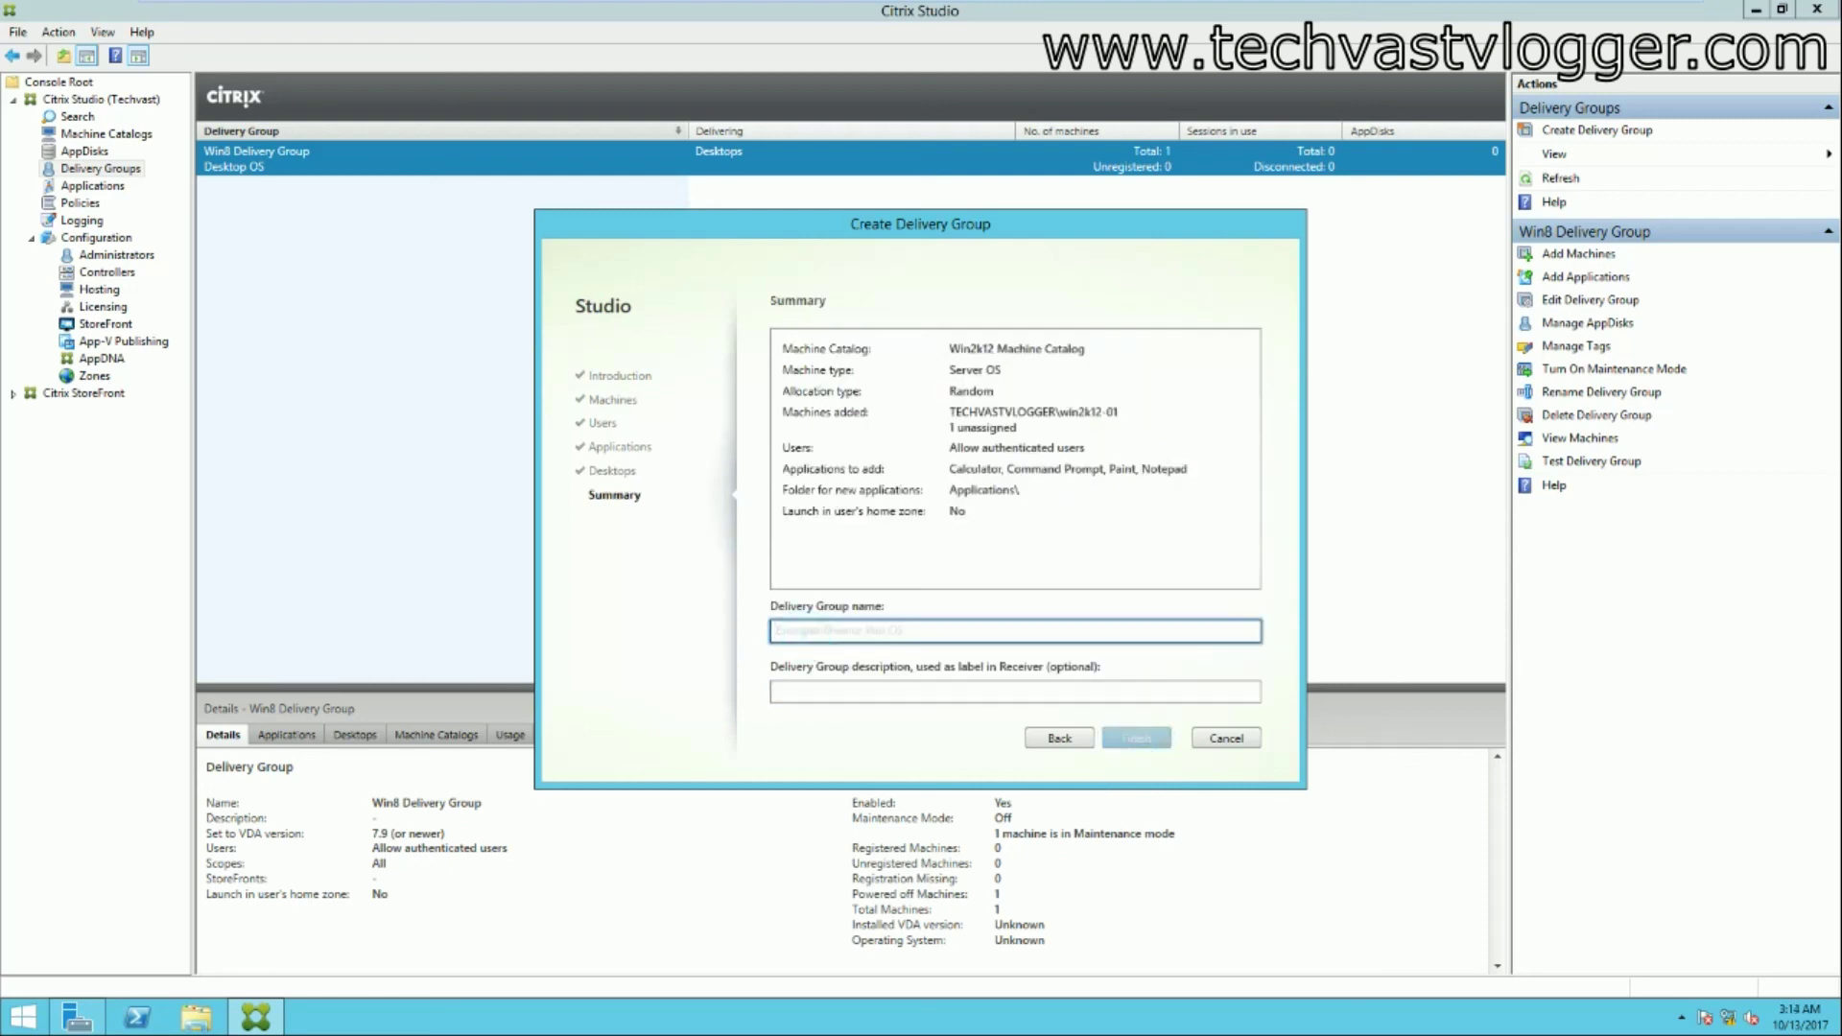
pyautogui.write('Win2')
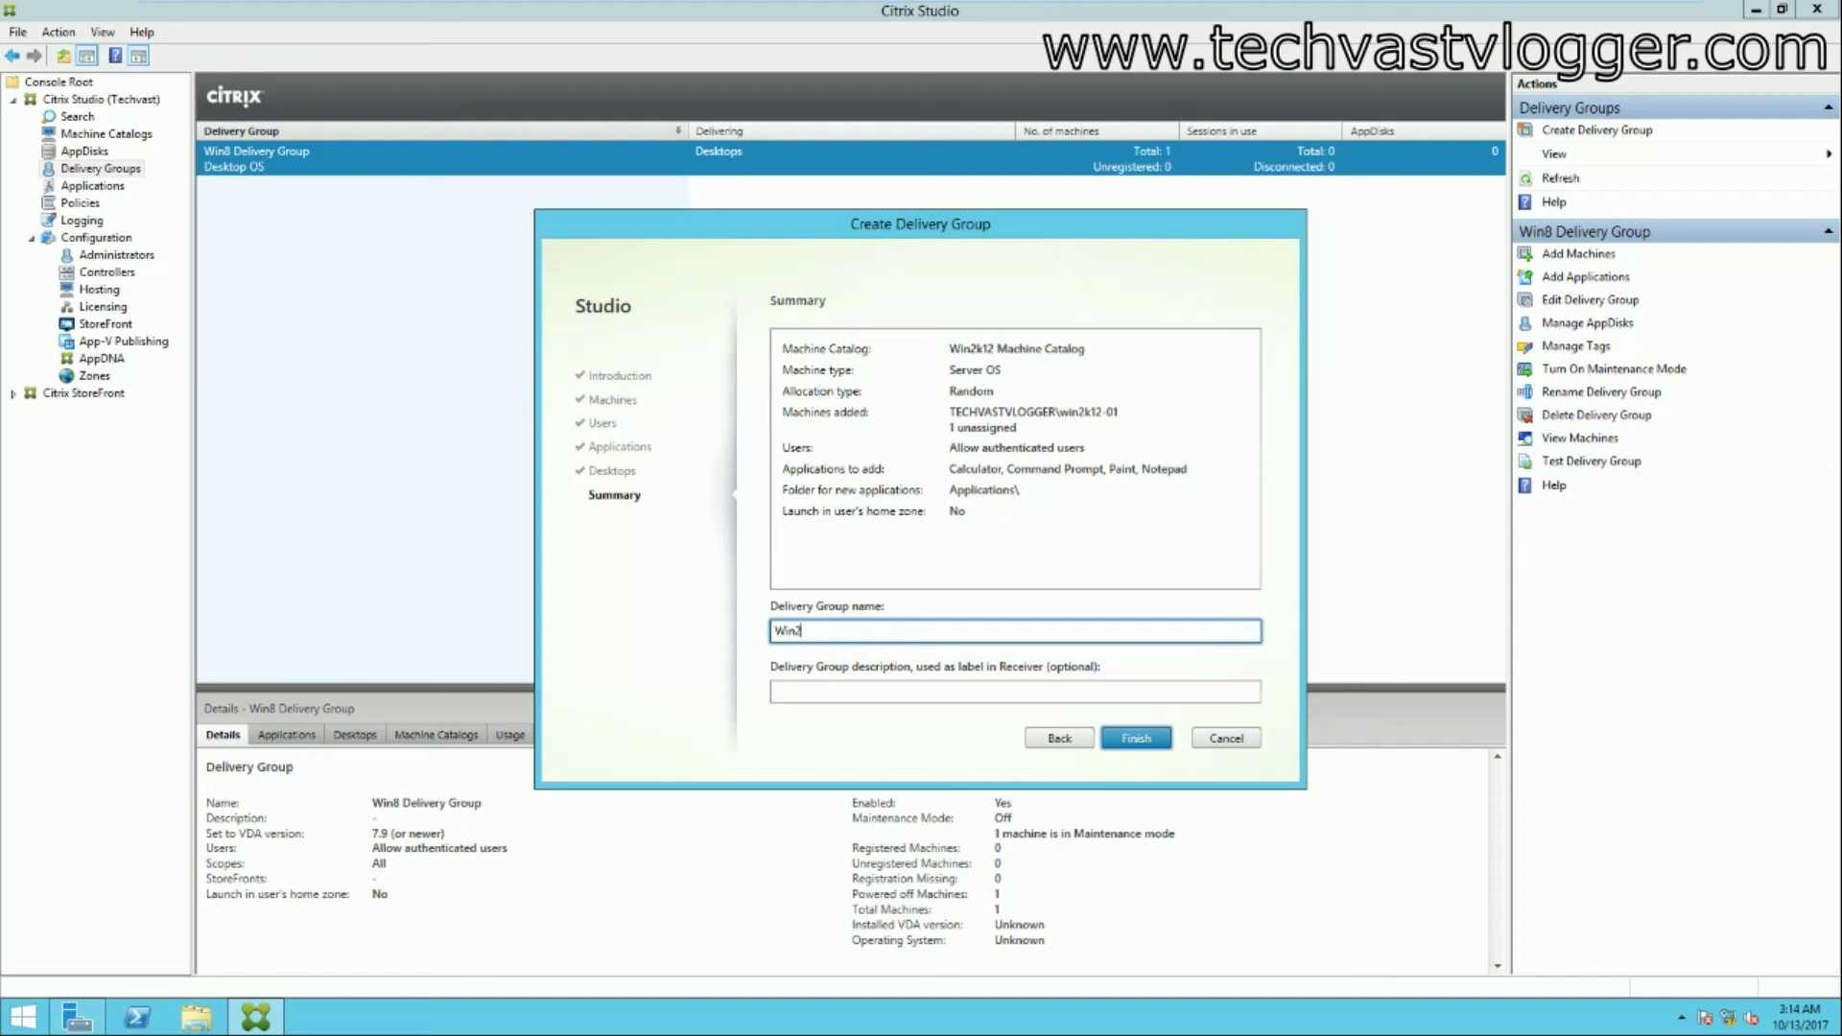
pyautogui.write('k12 Apps De')
pyautogui.write('ery Group')
pyautogui.click(1136, 741)
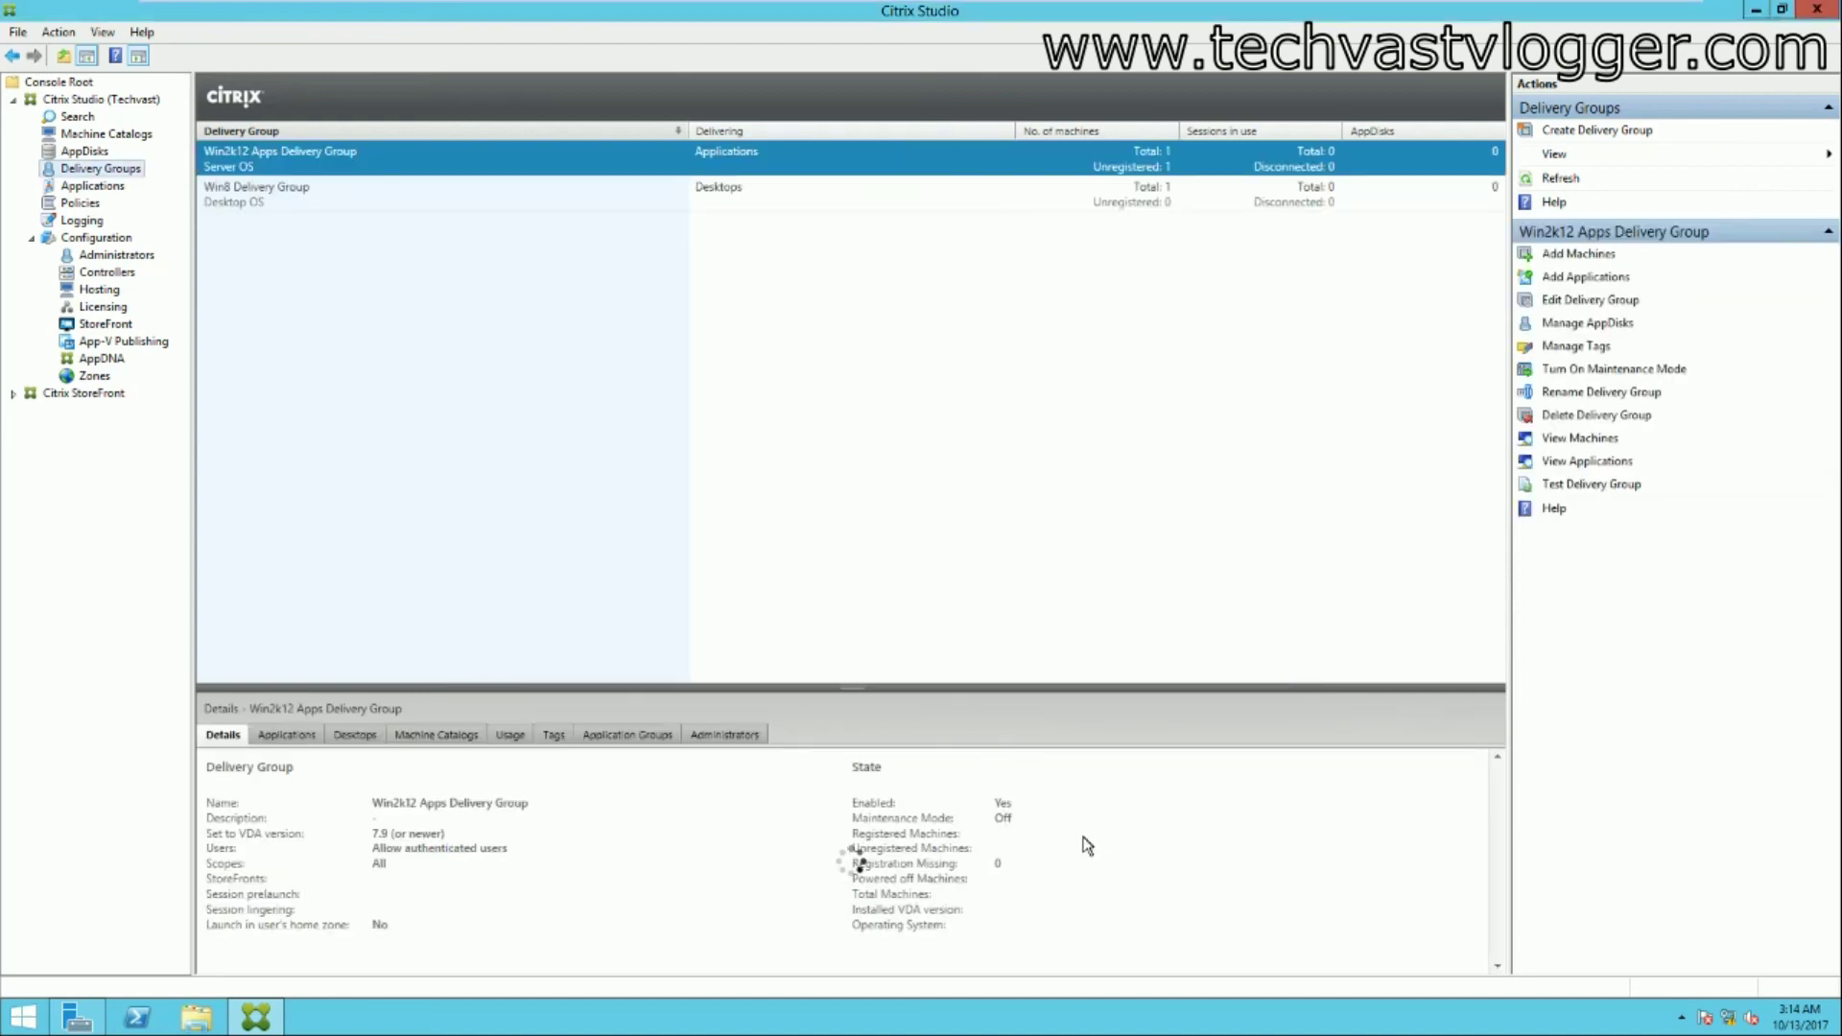
# Step: View the machines in the Win2k12 Apps Delivery Group and the list of published applications
pyautogui.doubleClick(269, 167)
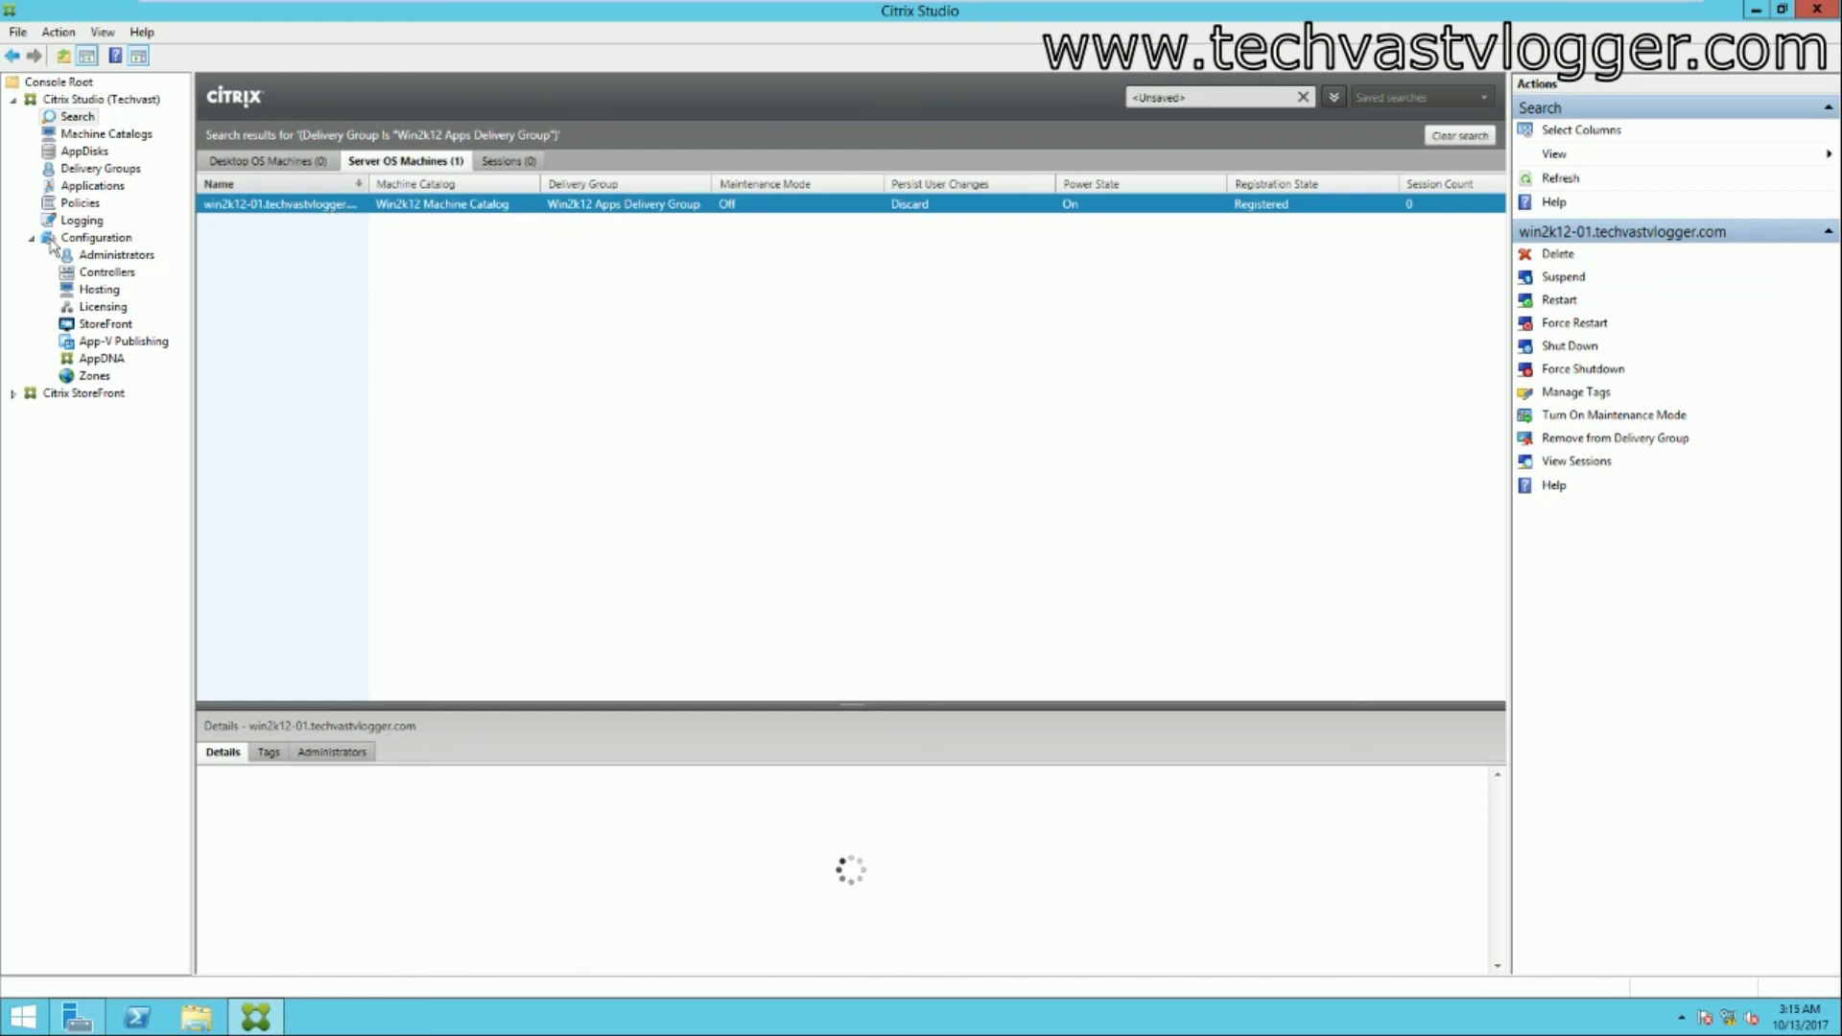
pyautogui.click(121, 187)
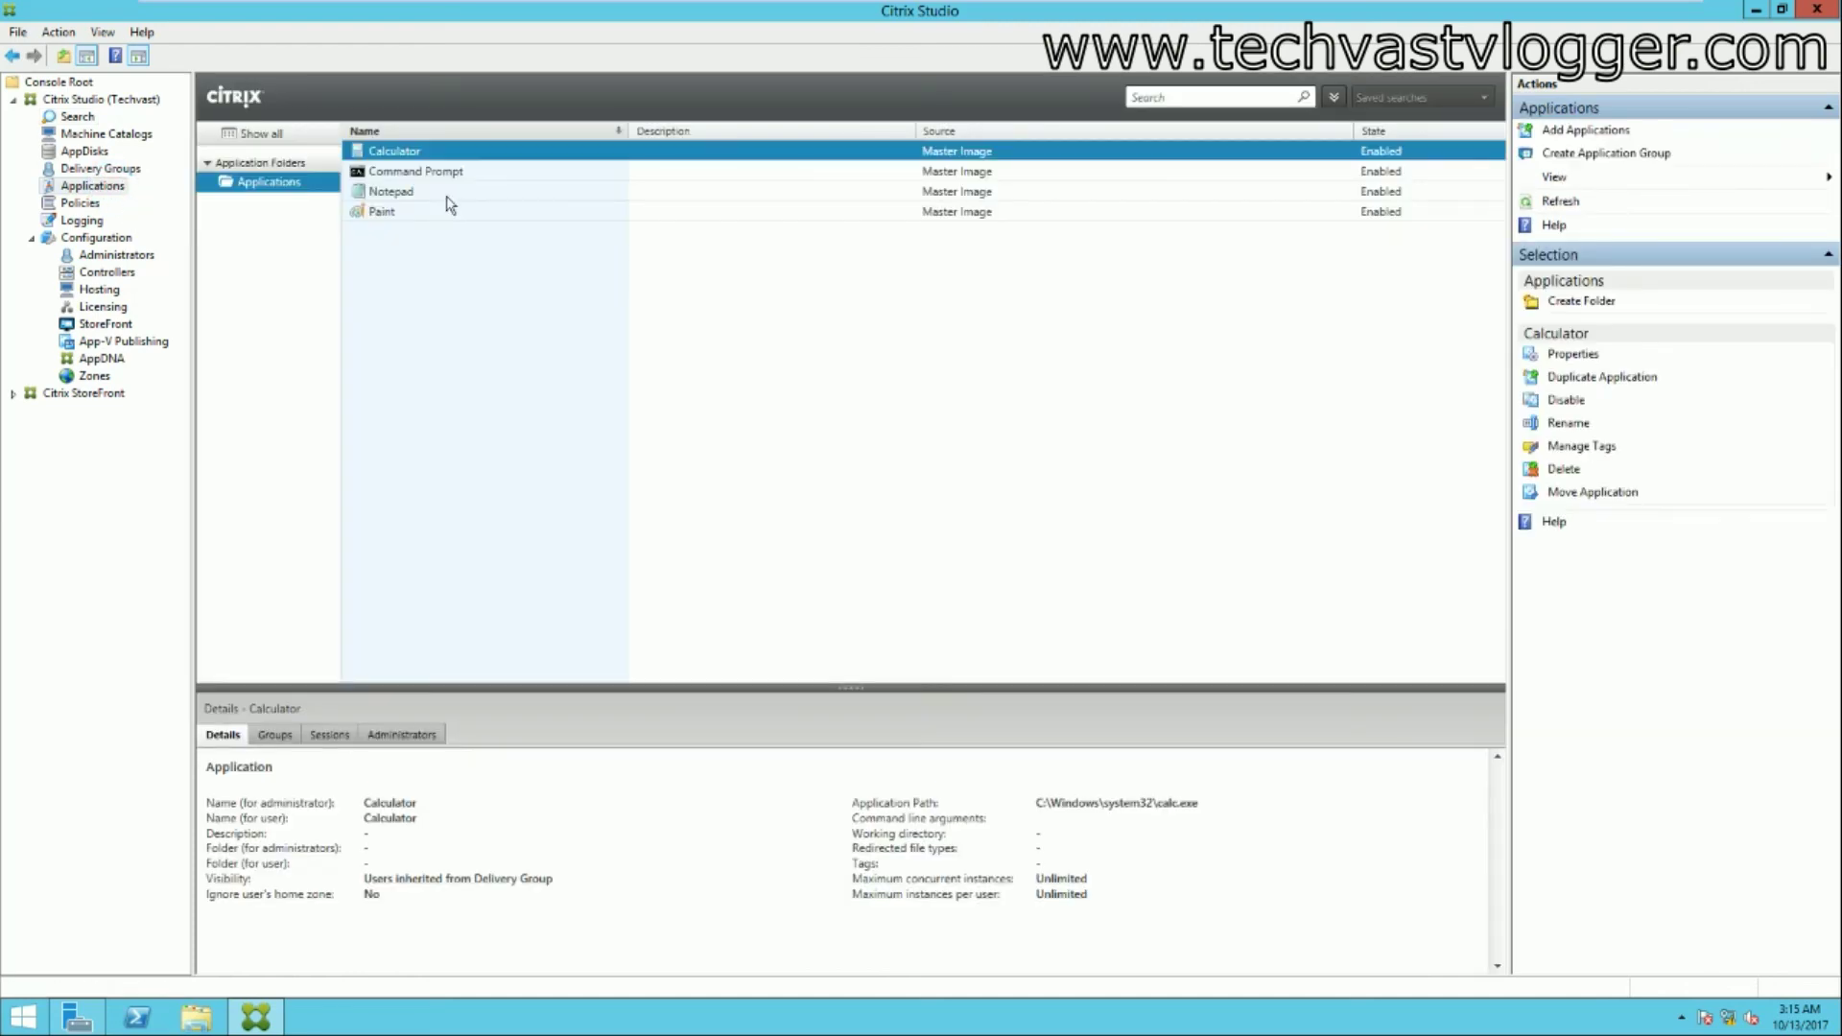